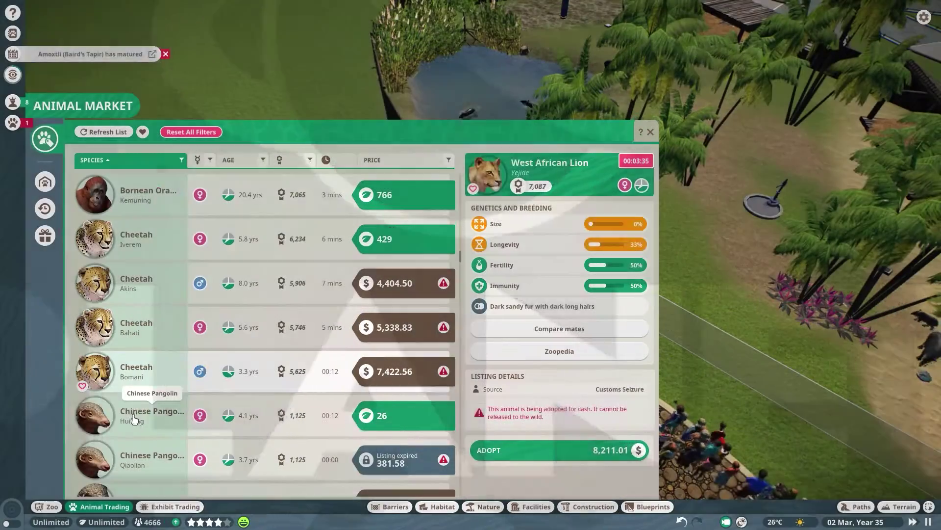
scroll(177, 414, up, 4)
scroll(178, 386, down, 5)
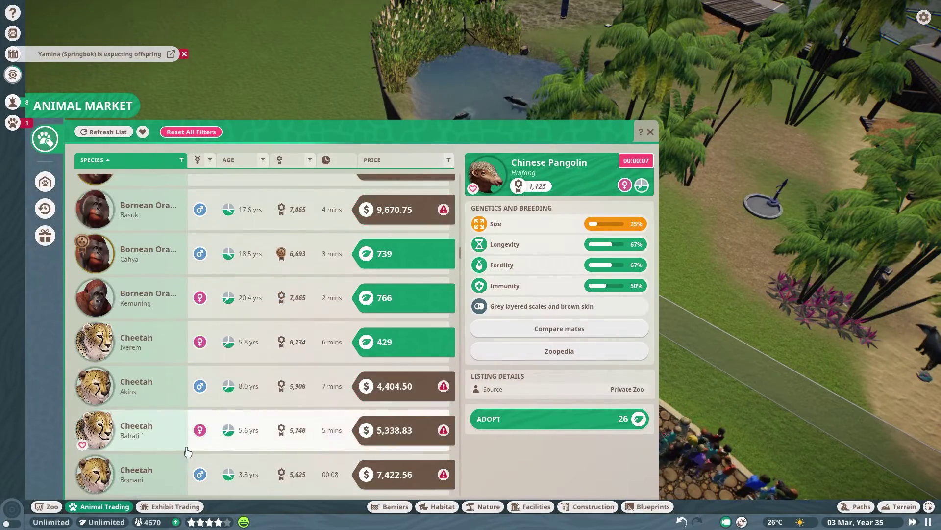
Step: Look at the Bomani cheetah listing, then bring up the construction catalogue
click(139, 352)
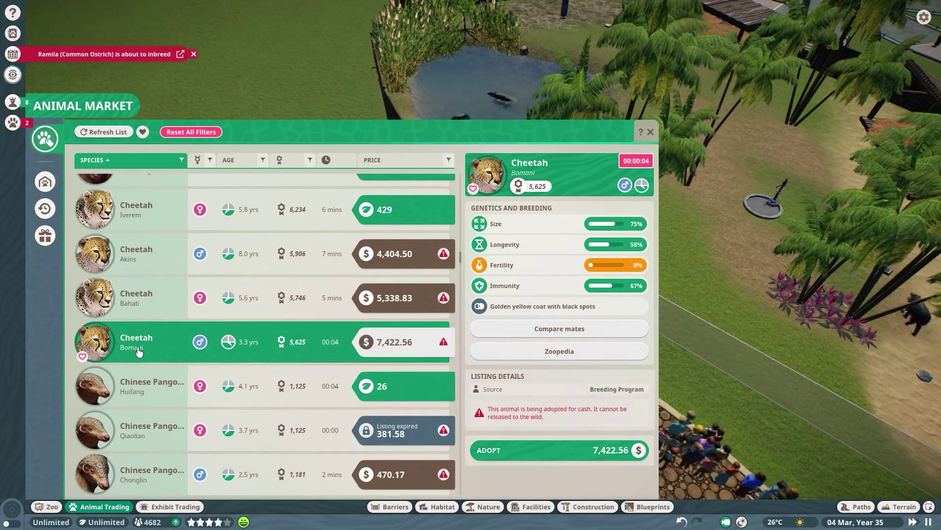
scroll(152, 378, down, 3)
scroll(151, 371, down, 2)
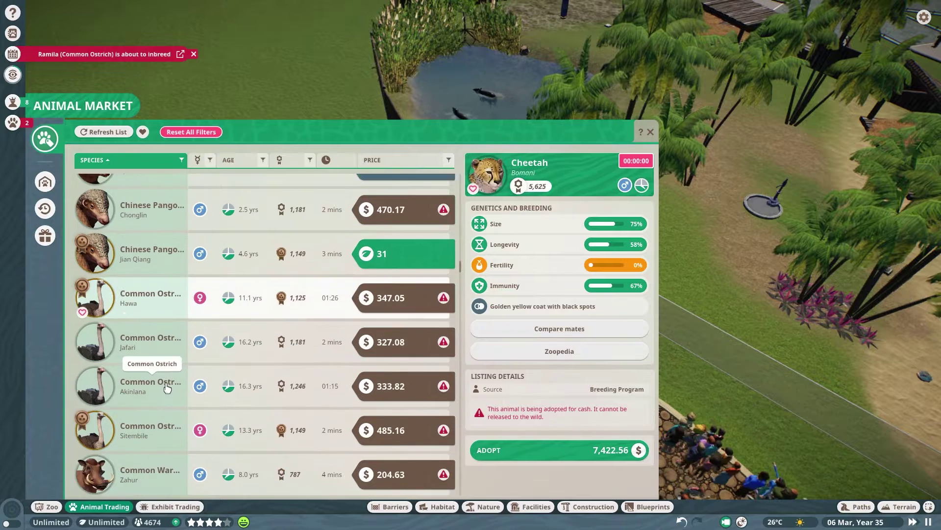
scroll(158, 379, down, 1)
scroll(168, 391, down, 3)
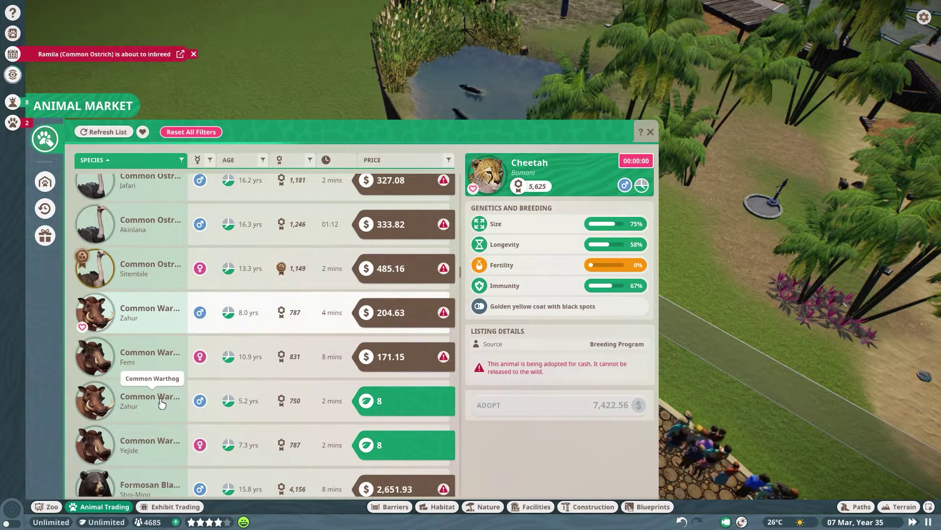
scroll(199, 427, down, 2)
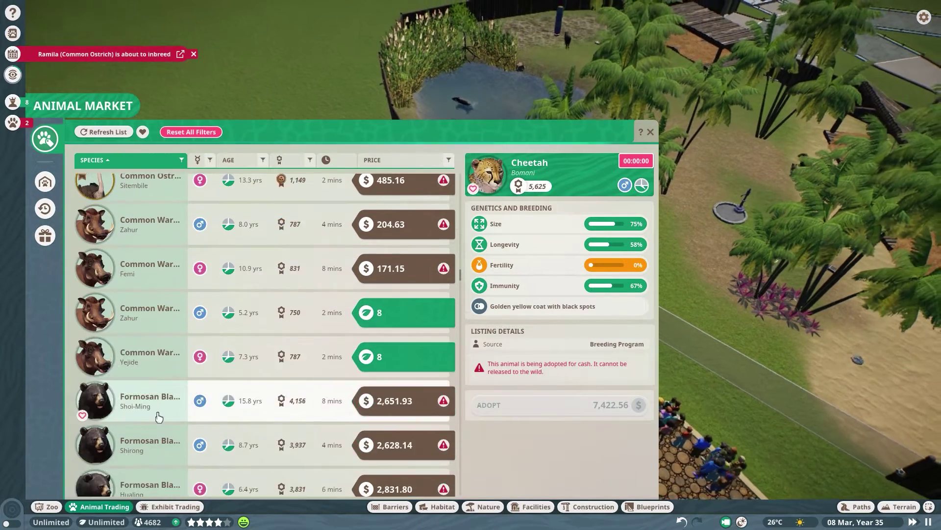
scroll(199, 427, down, 2)
scroll(198, 427, down, 3)
scroll(199, 427, down, 2)
scroll(188, 434, down, 2)
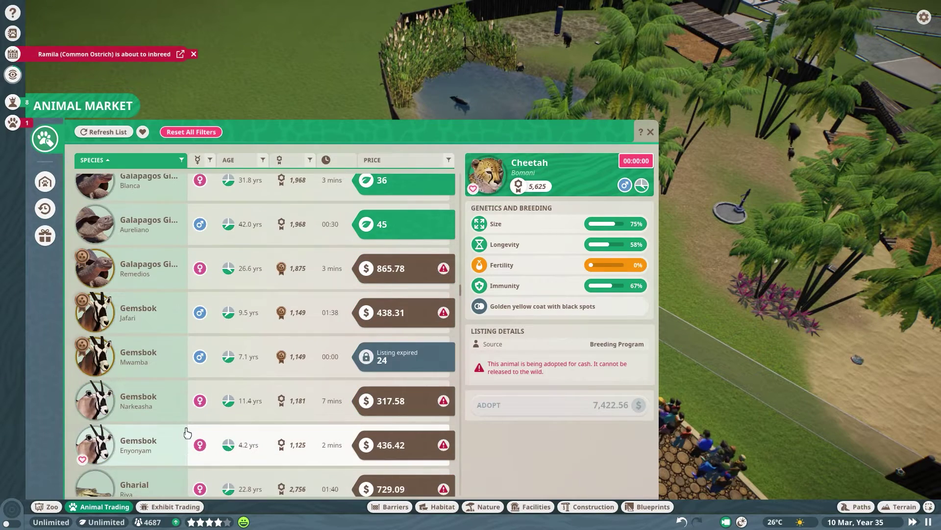
scroll(183, 436, down, 2)
scroll(183, 436, down, 2)
scroll(180, 437, down, 2)
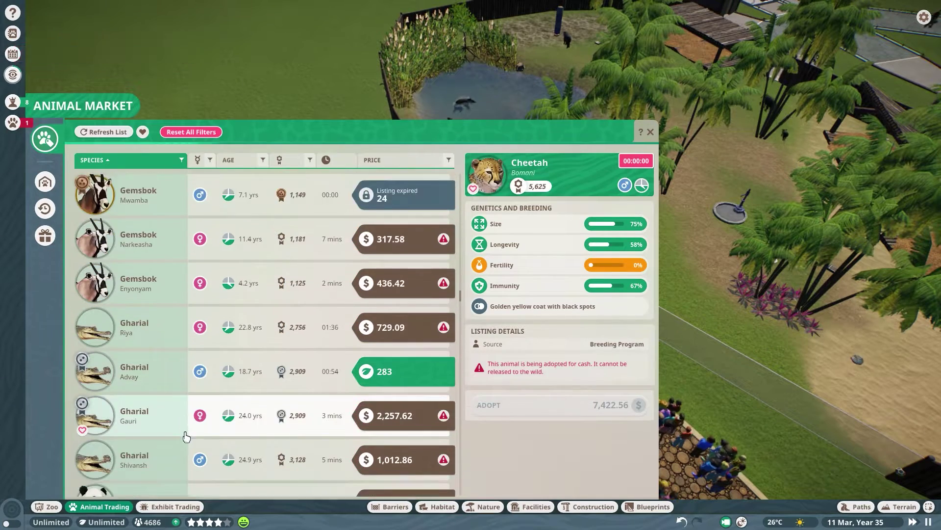
scroll(162, 413, down, 2)
scroll(142, 376, down, 2)
scroll(142, 377, down, 2)
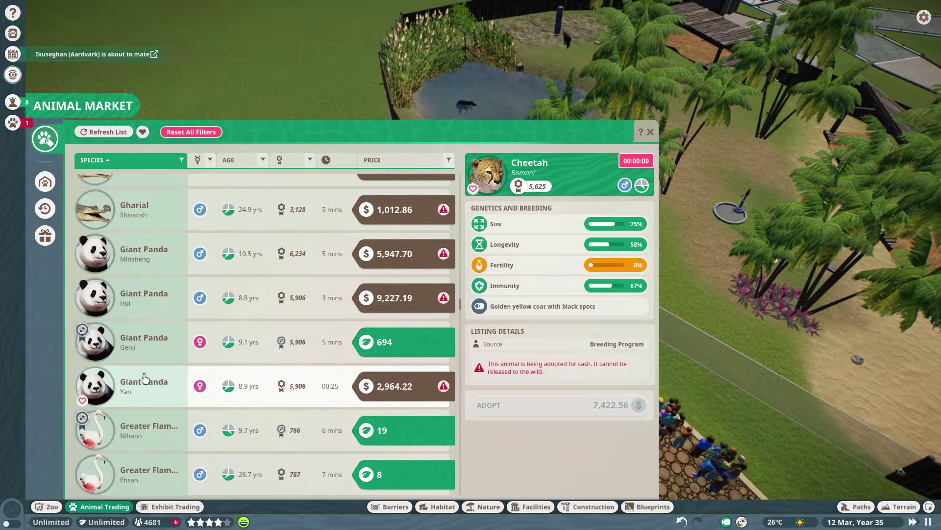
scroll(144, 378, down, 2)
scroll(145, 380, down, 2)
scroll(145, 380, down, 1)
scroll(141, 382, down, 2)
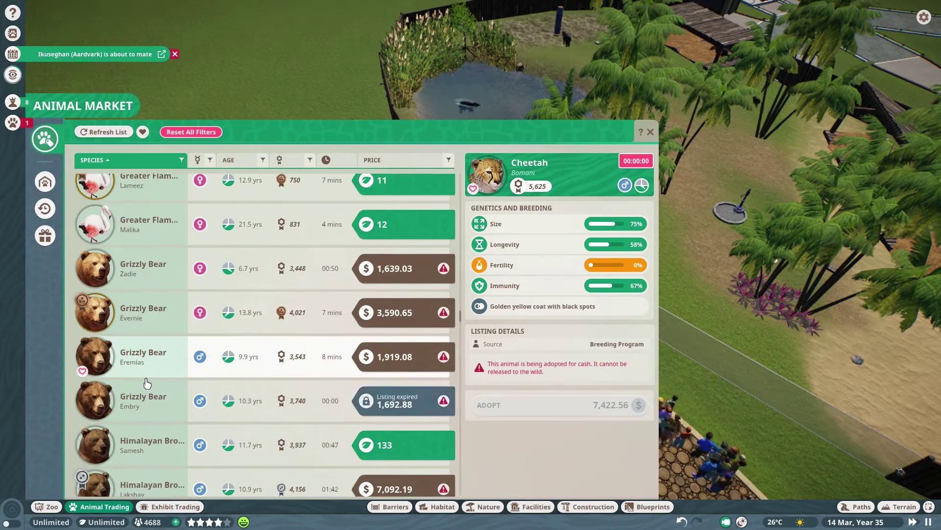
scroll(137, 386, down, 3)
scroll(133, 389, down, 3)
scroll(131, 393, down, 2)
scroll(126, 400, down, 2)
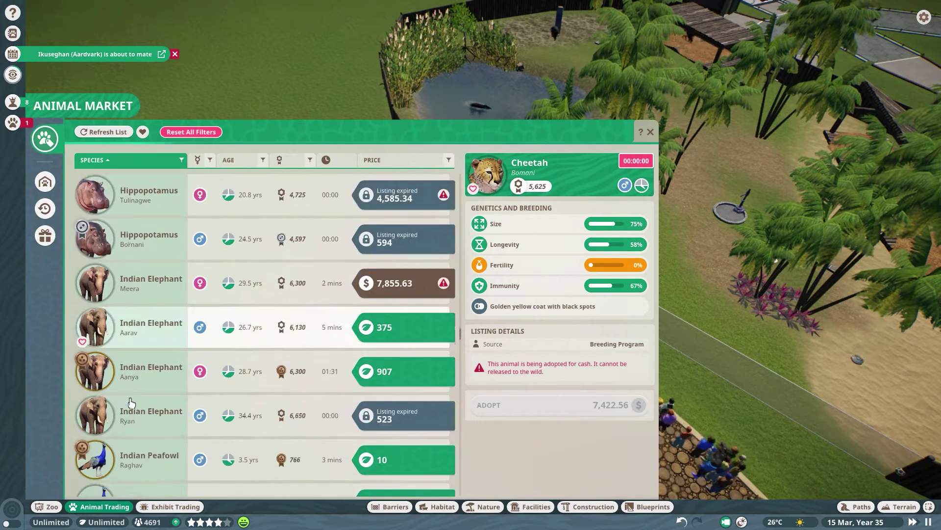
scroll(122, 407, down, 1)
scroll(118, 416, down, 2)
scroll(115, 422, up, 3)
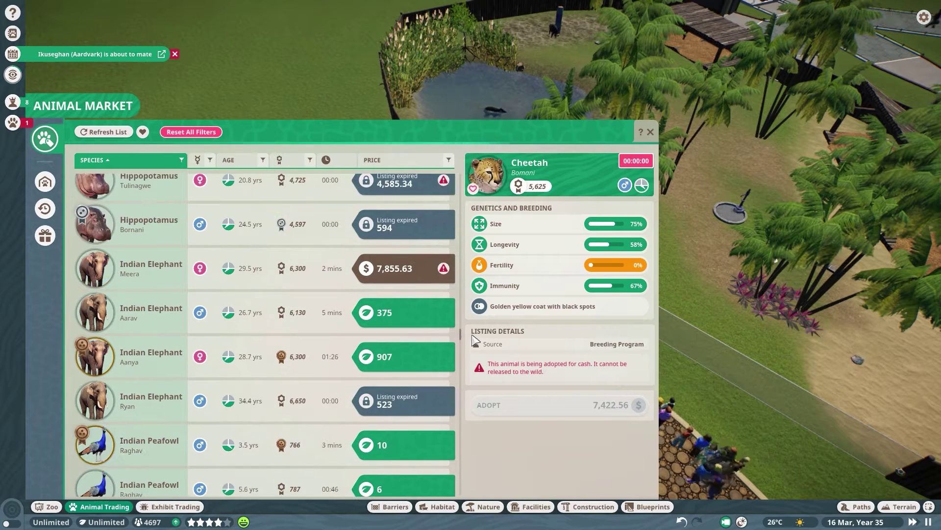
drag(462, 338, 459, 234)
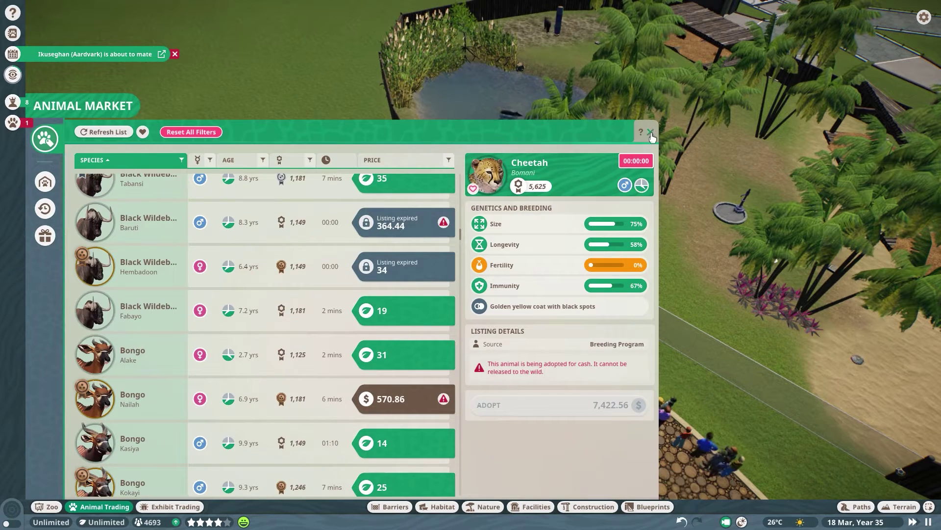
click(585, 505)
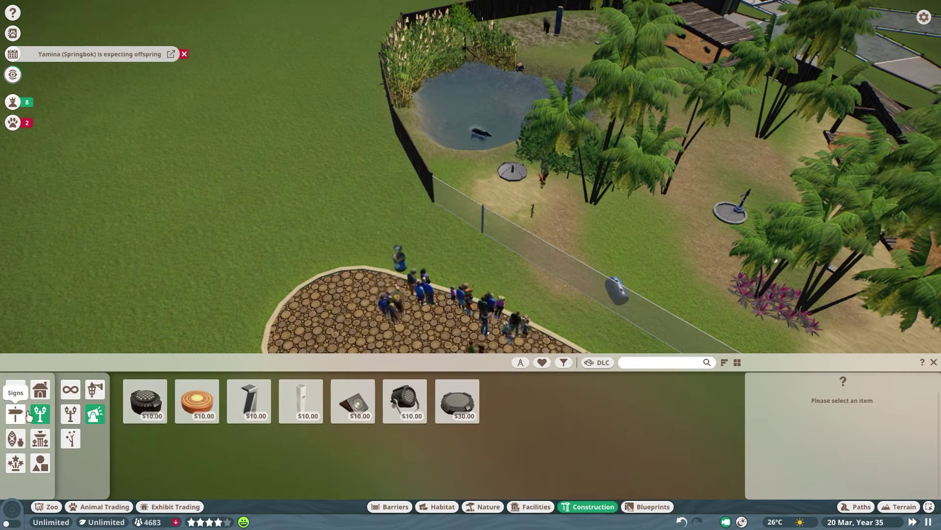
click(40, 439)
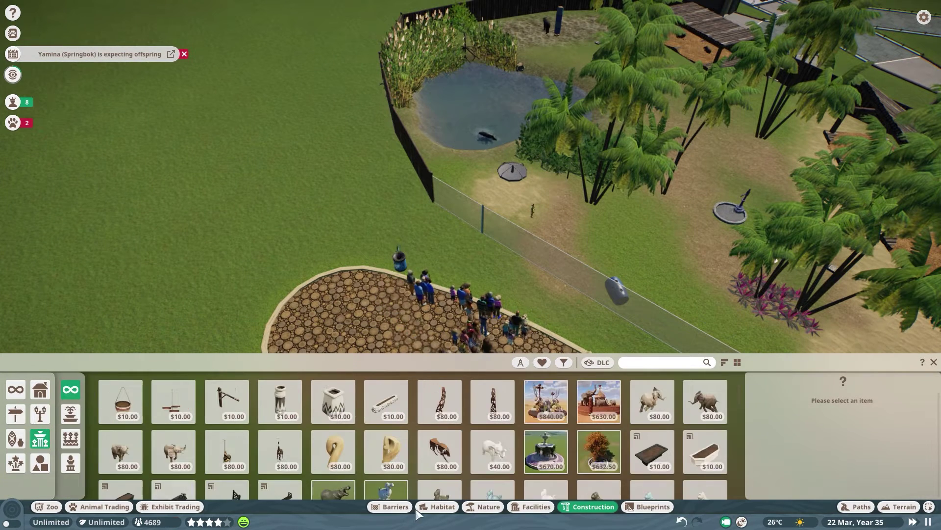
scroll(544, 441, down, 2)
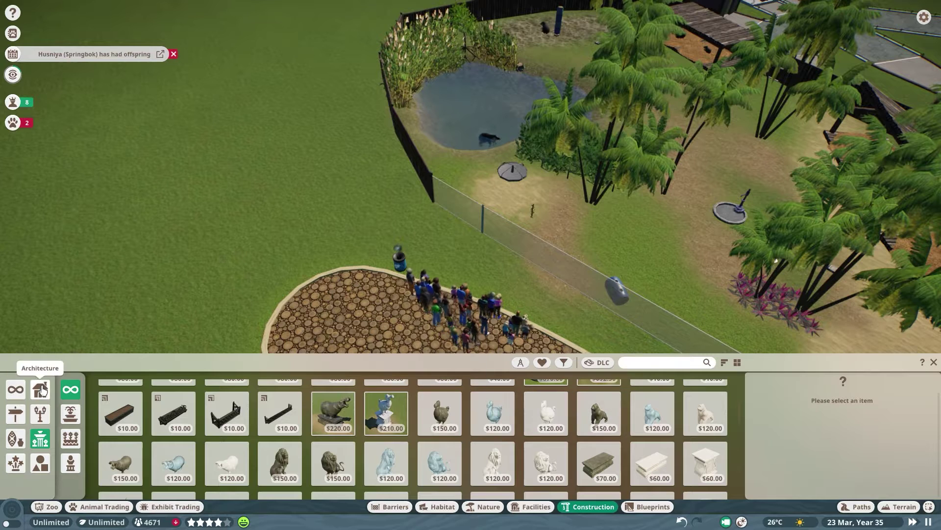
click(40, 391)
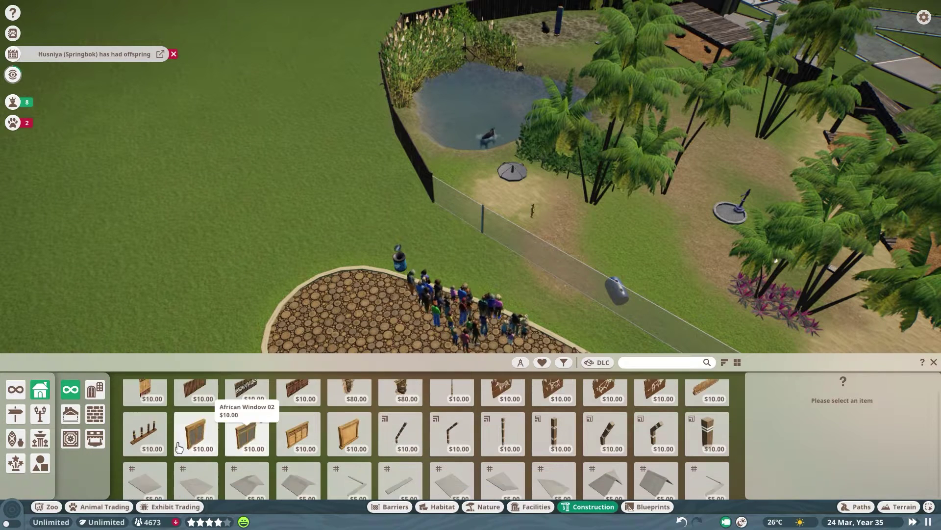
scroll(243, 427, down, 2)
click(42, 416)
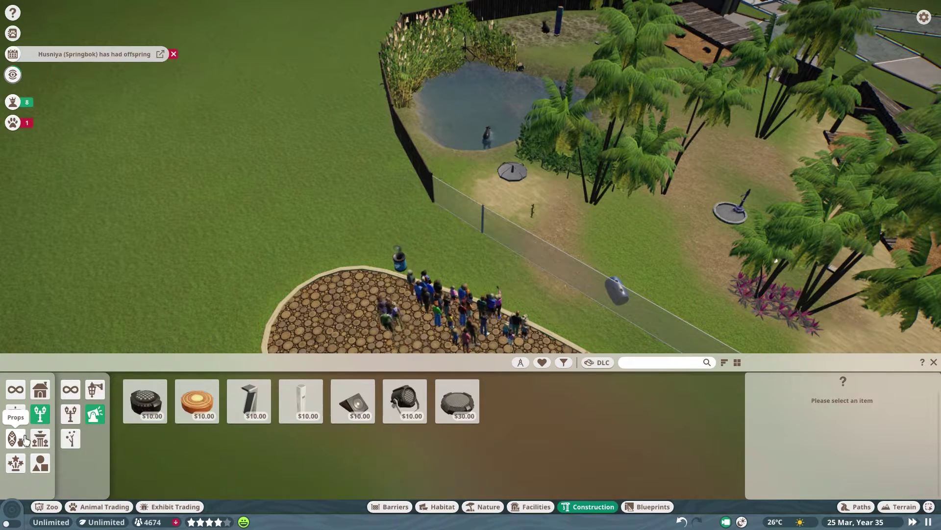
click(34, 441)
click(37, 463)
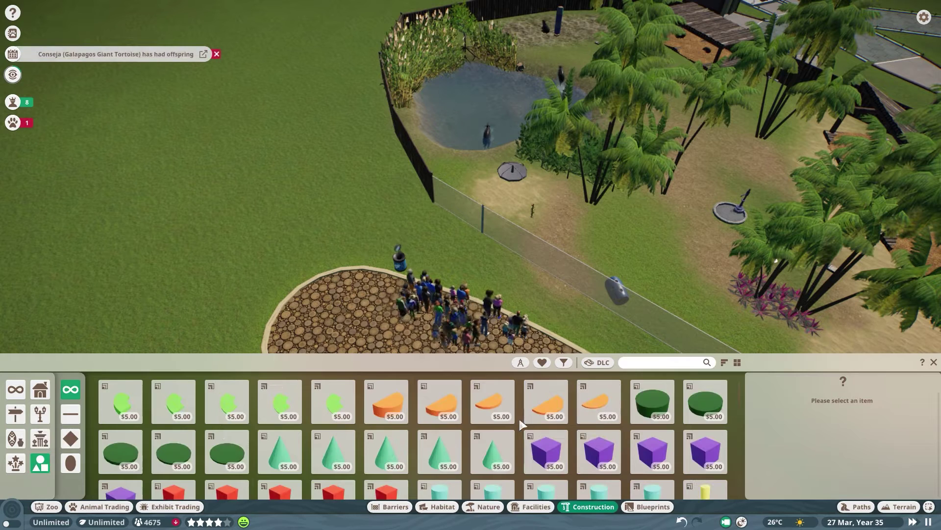
scroll(524, 426, down, 1)
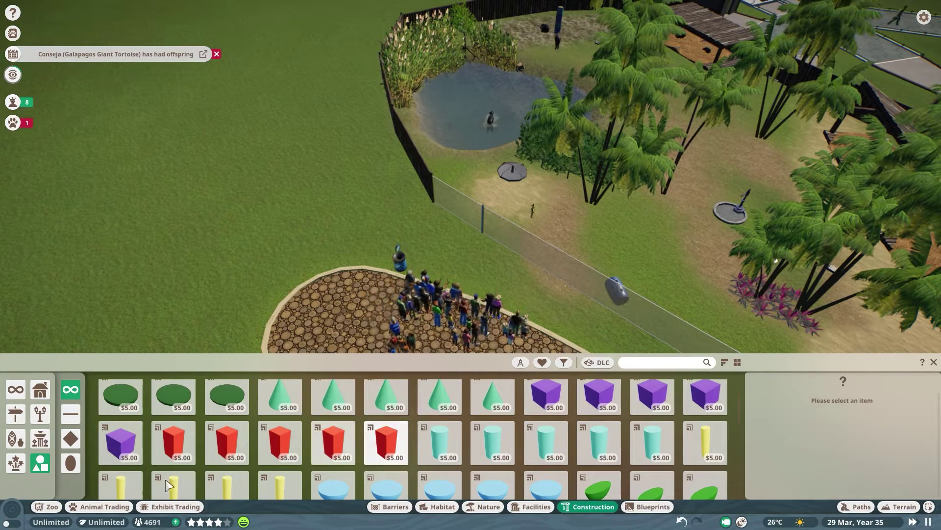
click(15, 464)
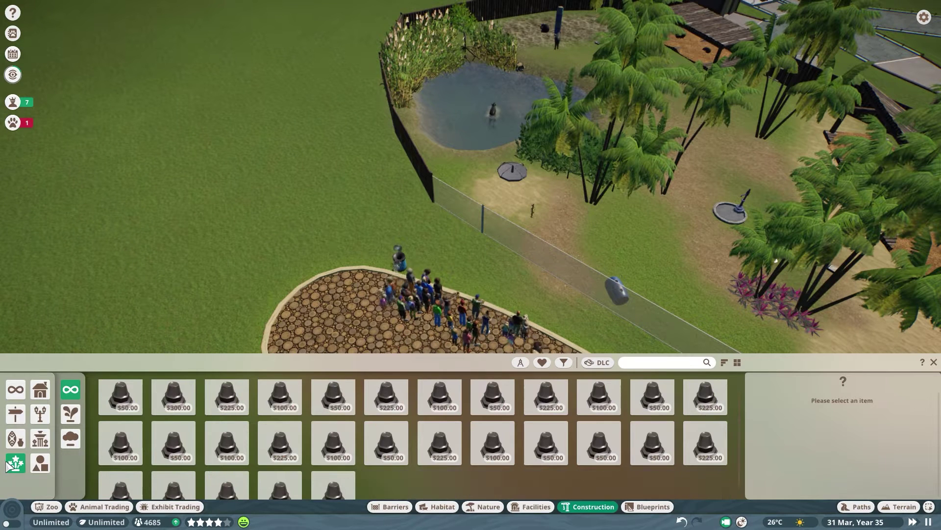
scroll(246, 460, down, 1)
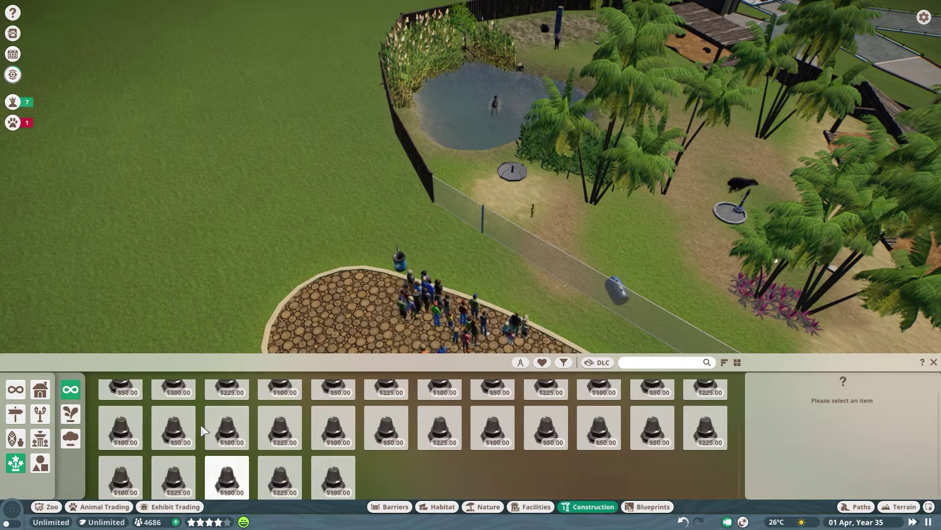
click(13, 439)
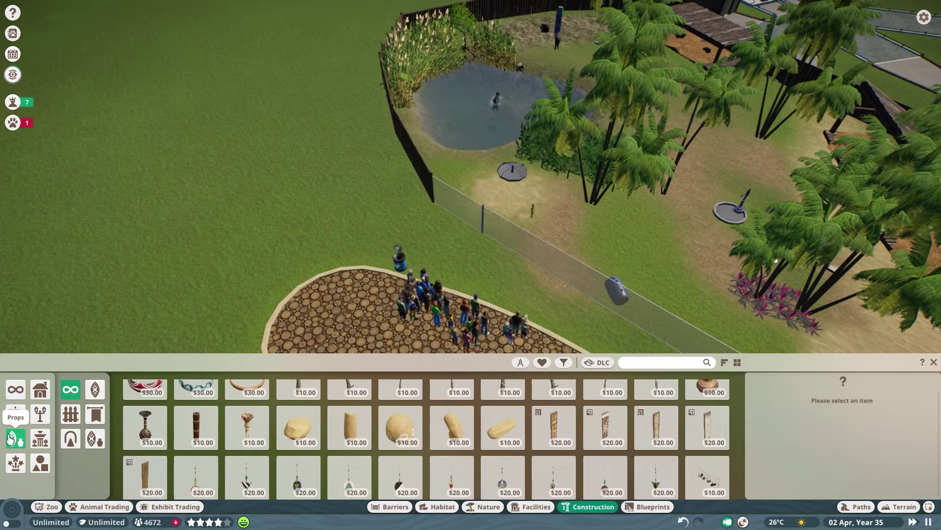
scroll(526, 400, up, 1)
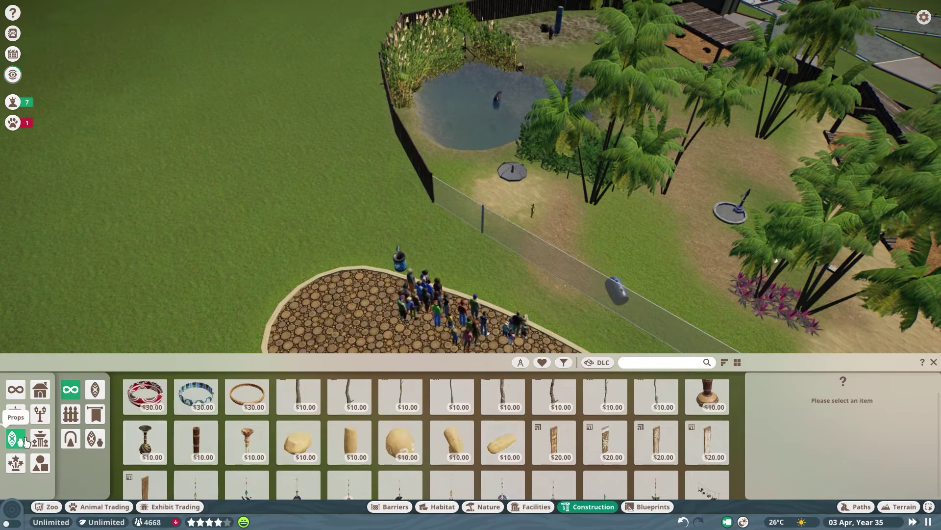
click(23, 419)
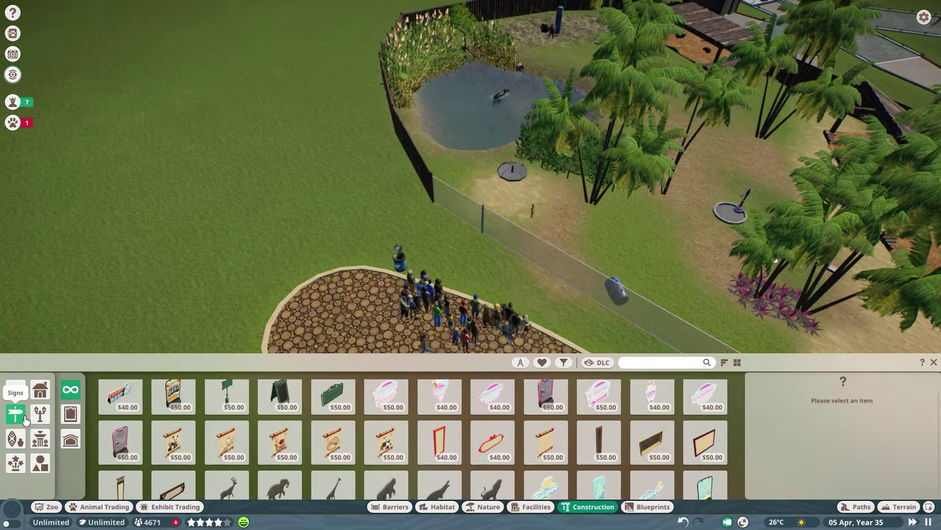
scroll(630, 440, down, 3)
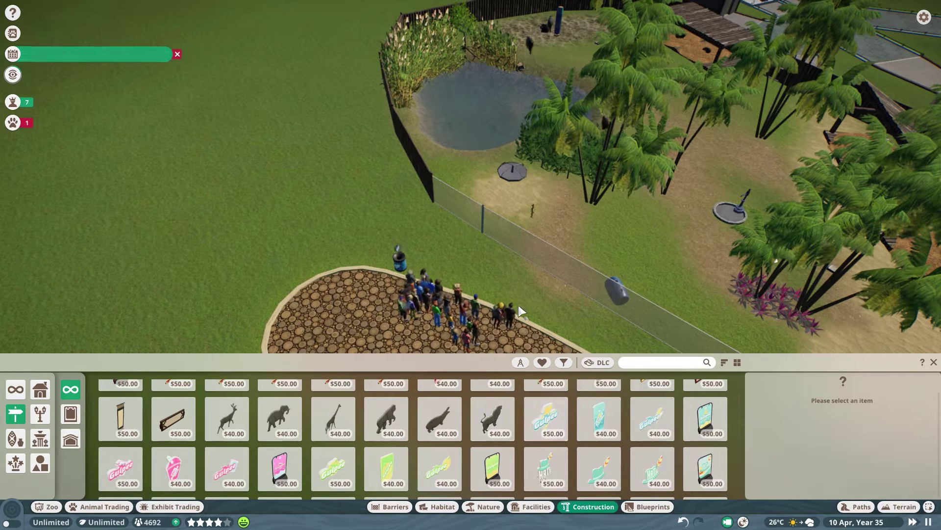
click(934, 365)
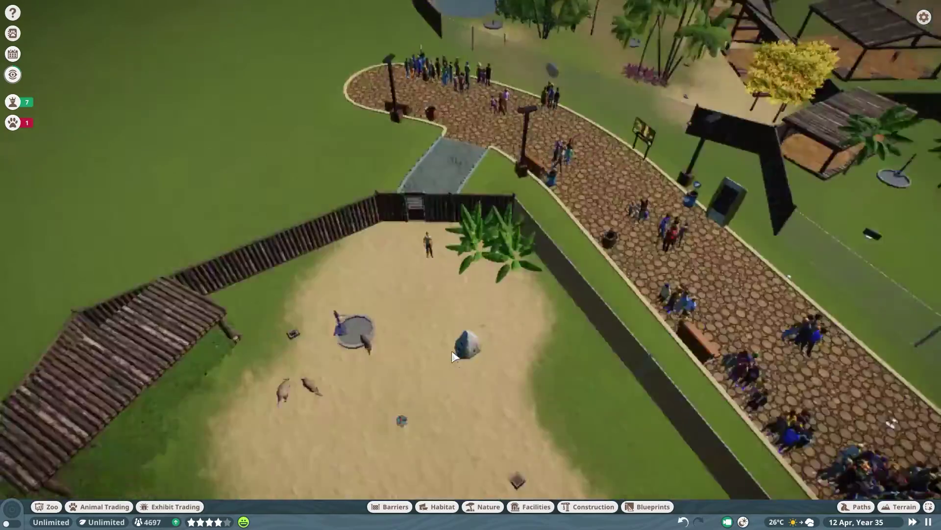
scroll(456, 353, down, 5)
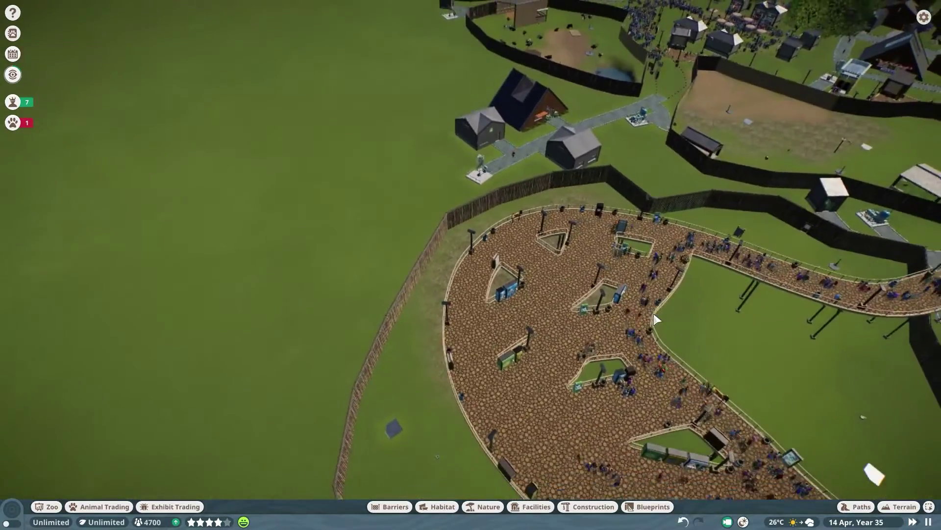
key(w)
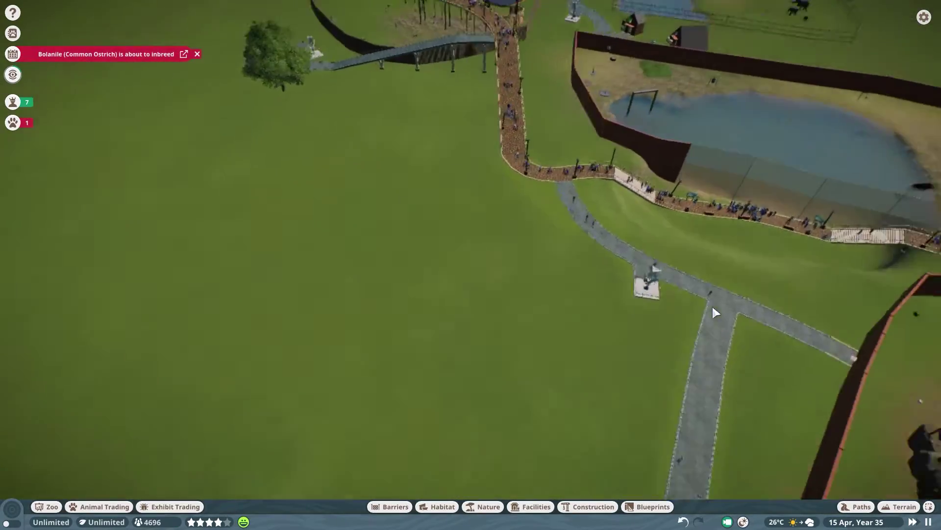
scroll(713, 304, up, 3)
key(s)
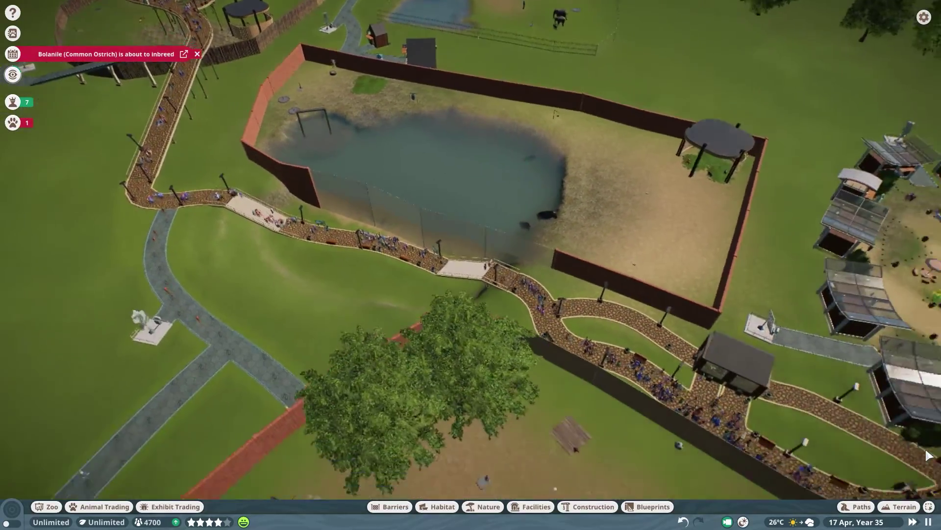
key(d)
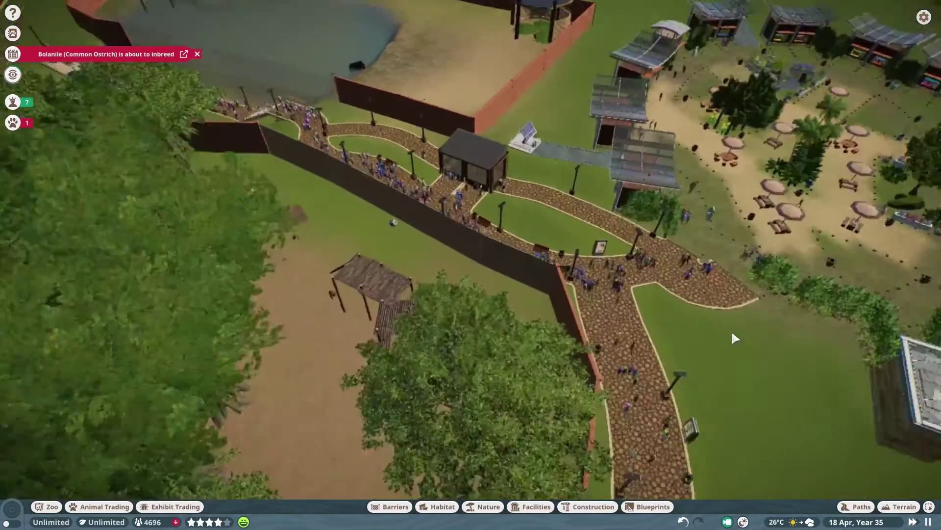
scroll(733, 334, up, 5)
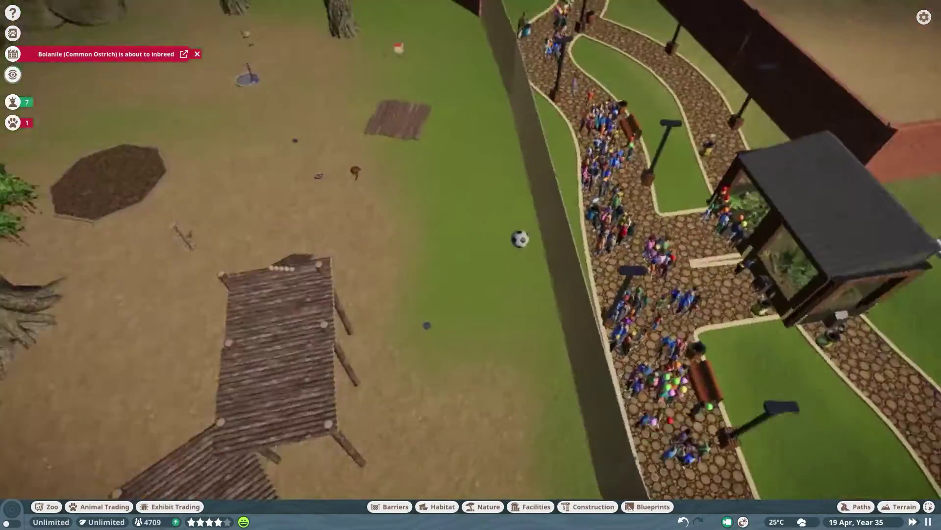
key(q)
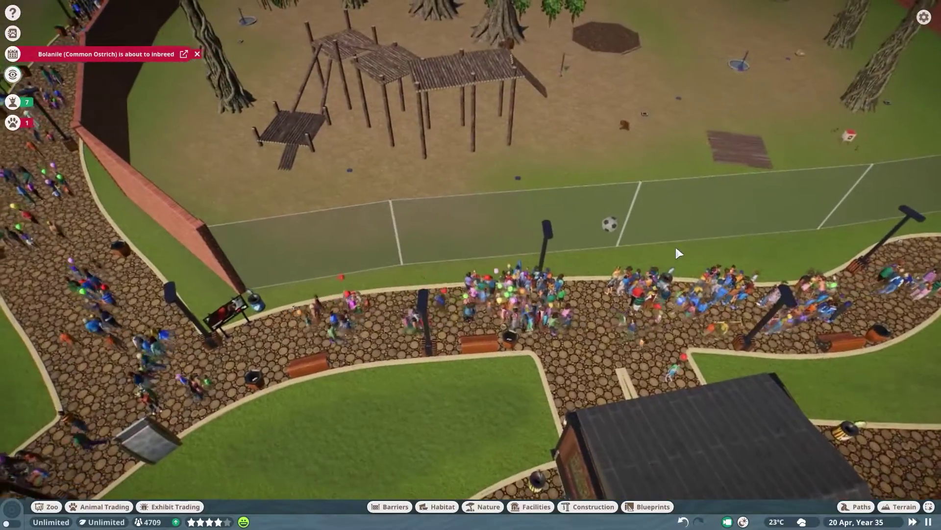
key(d)
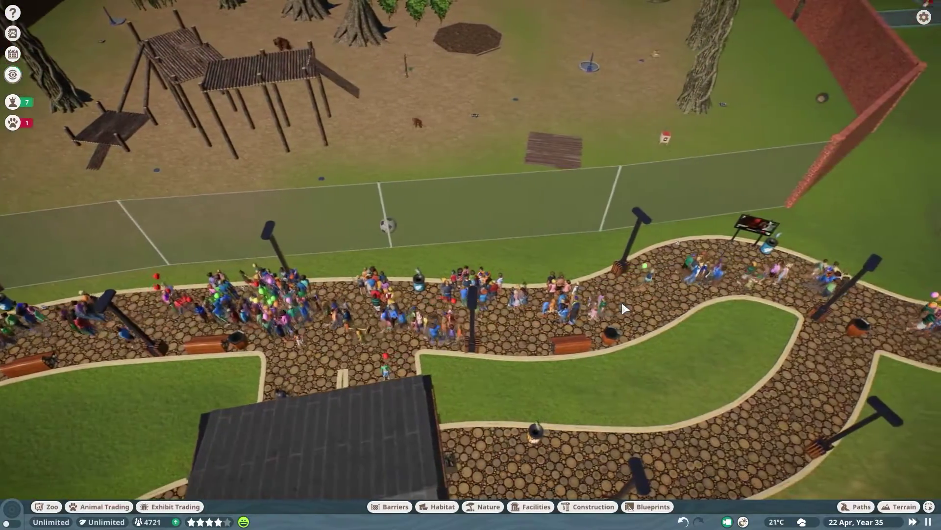
key(q)
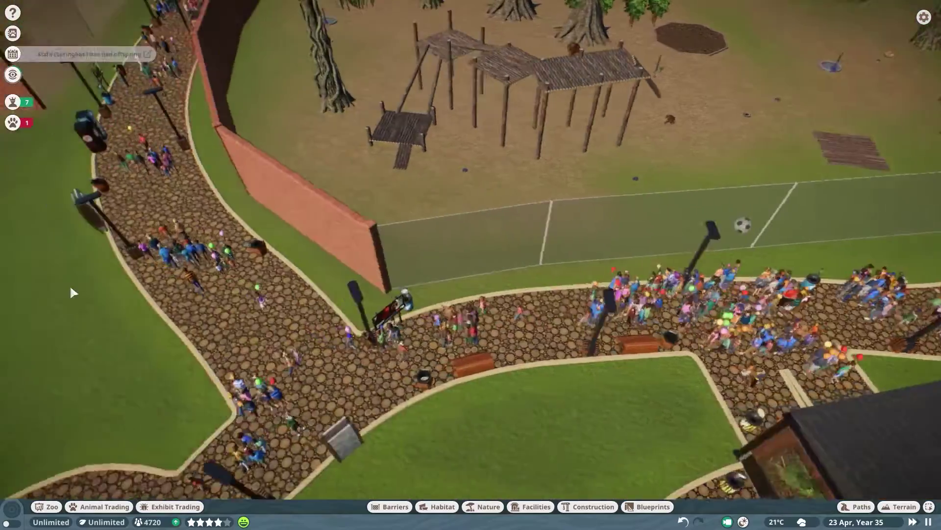
key(w)
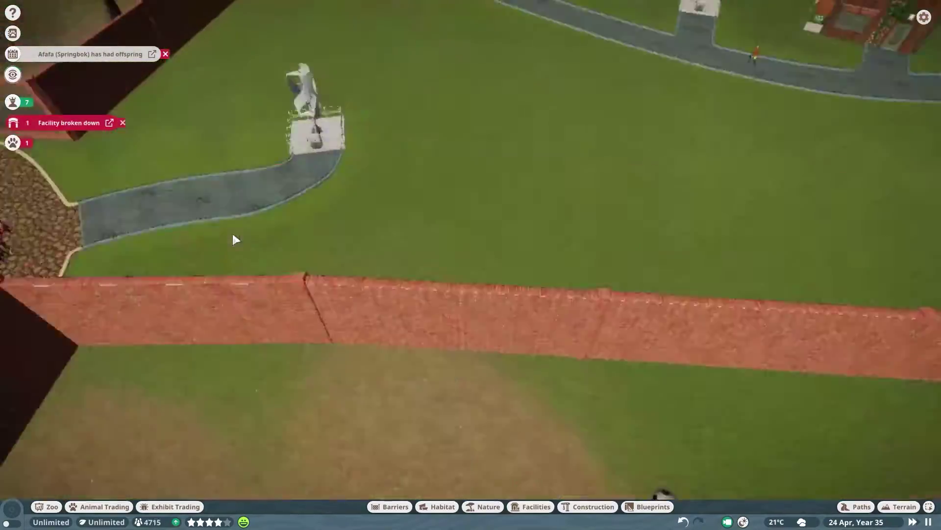
key(a)
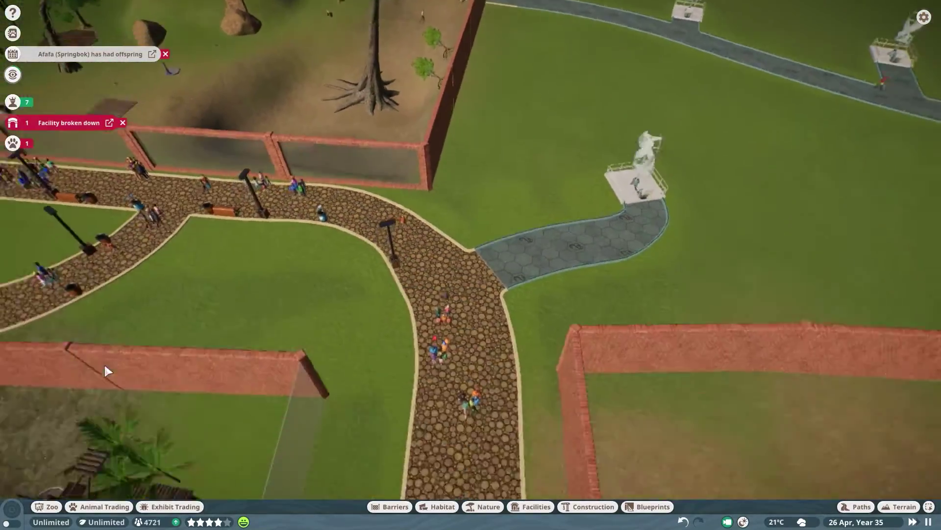
key(s)
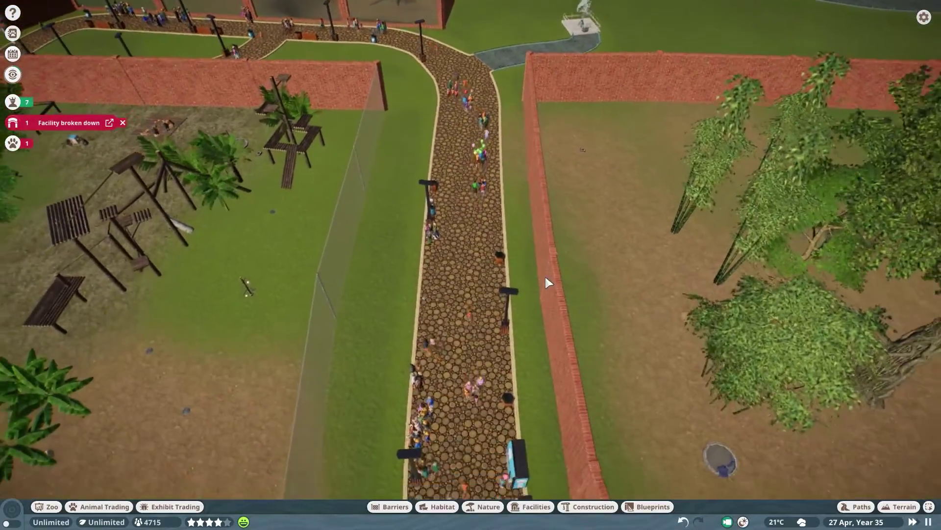
key(w)
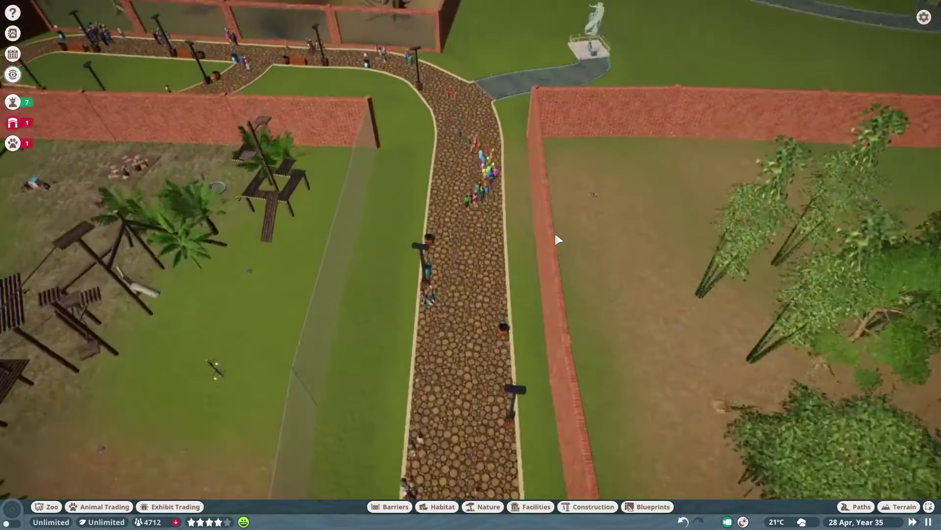
key(q)
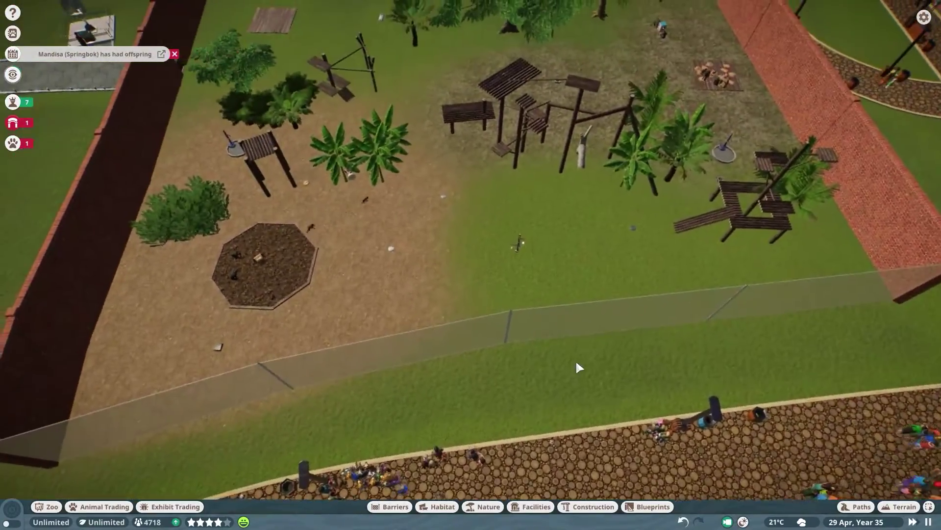
scroll(576, 359, up, 3)
scroll(613, 379, down, 5)
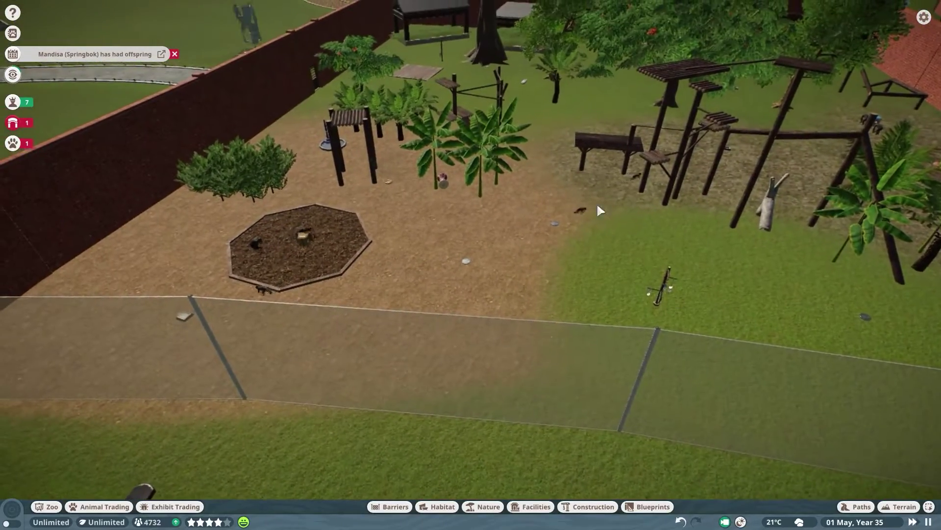
click(259, 241)
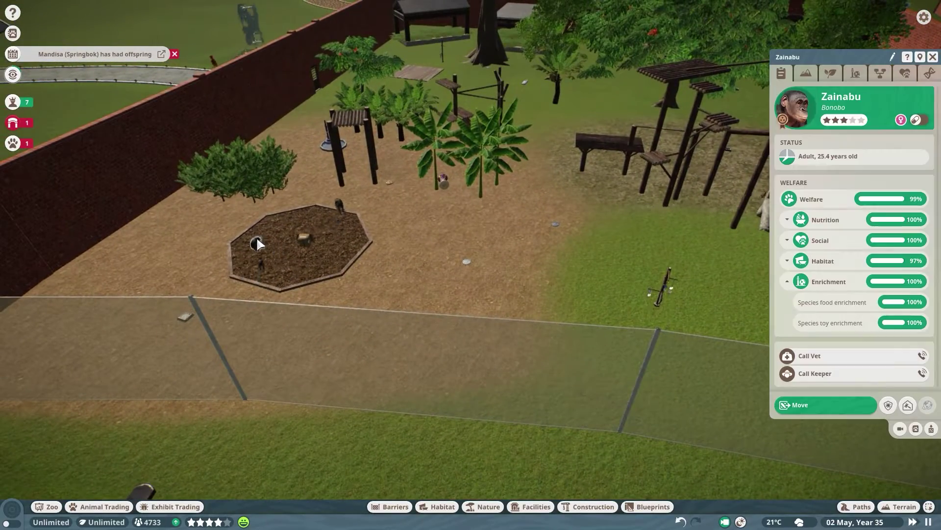
click(933, 58)
key(s)
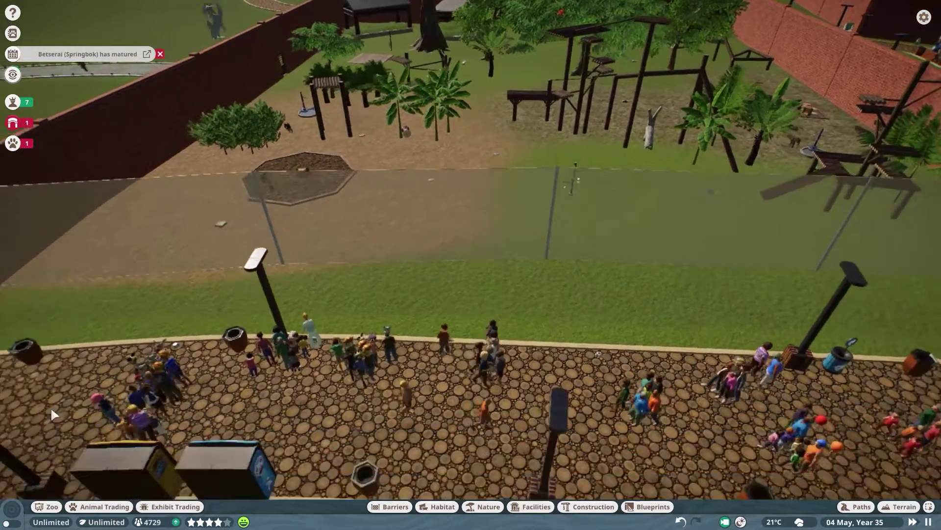
key(a)
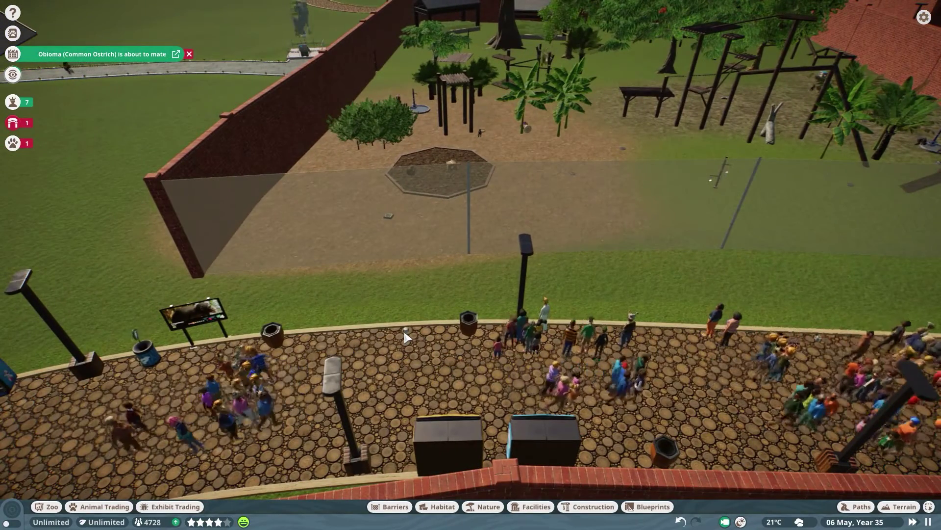
click(543, 266)
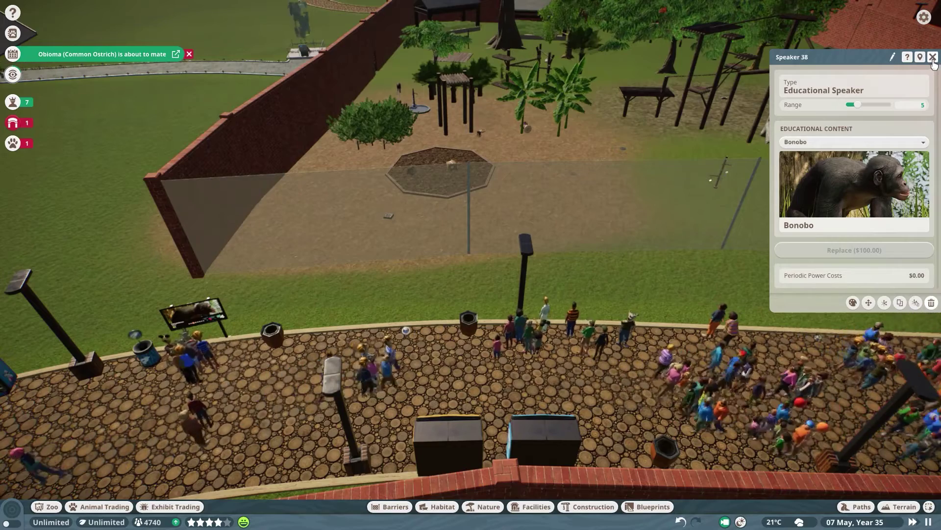
key(Escape)
key(d)
key(d)
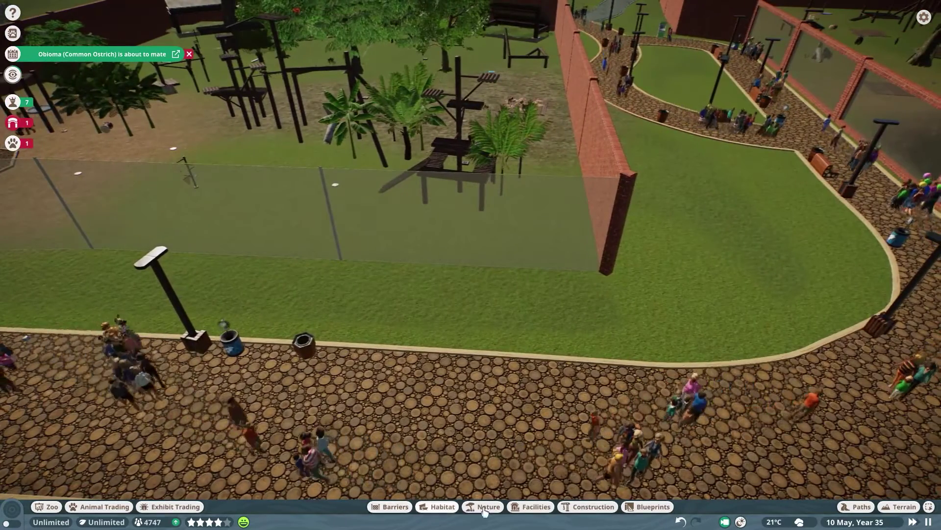
Step: Build a Habitat Education Stand from Viewing Devices and Speakers on the grass by the path
click(534, 506)
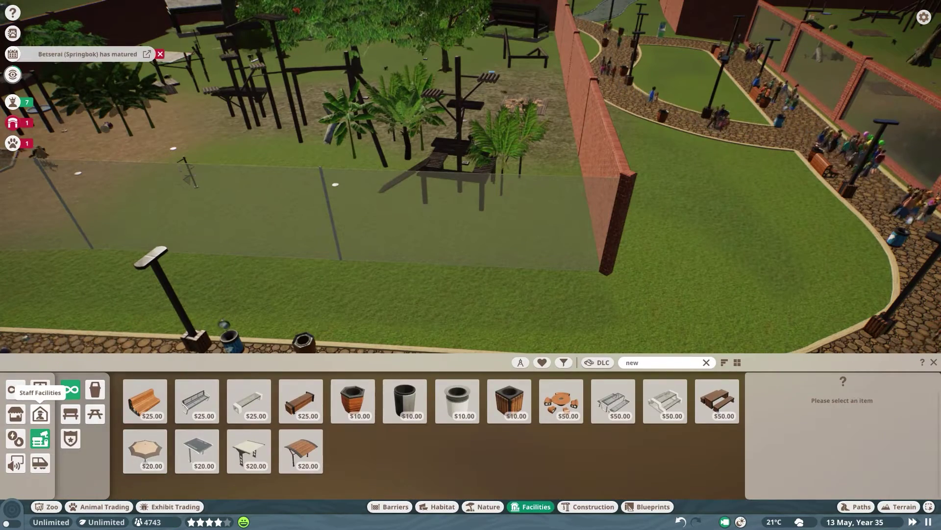
click(16, 463)
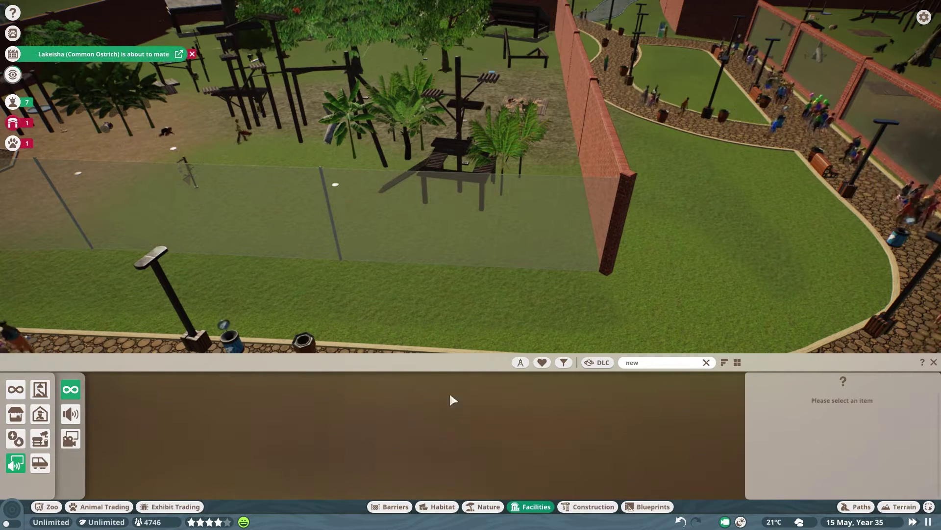
click(706, 363)
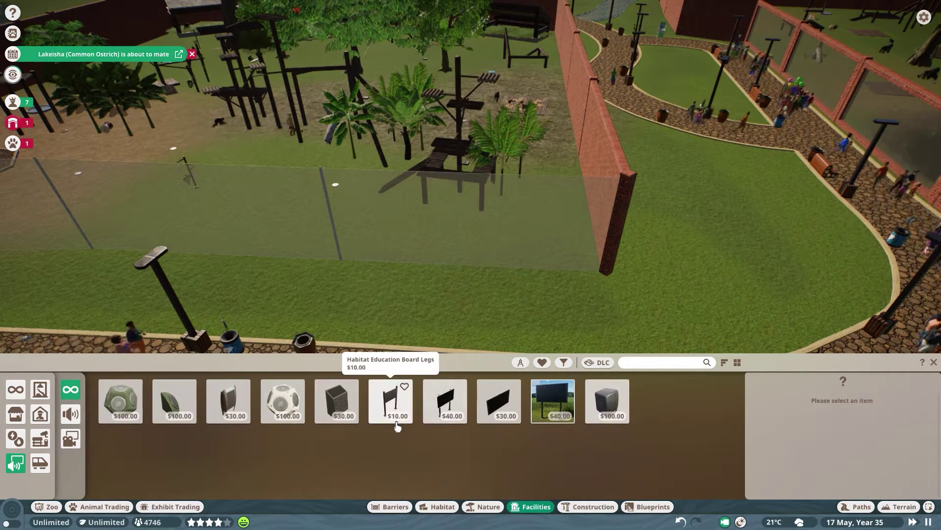
click(553, 401)
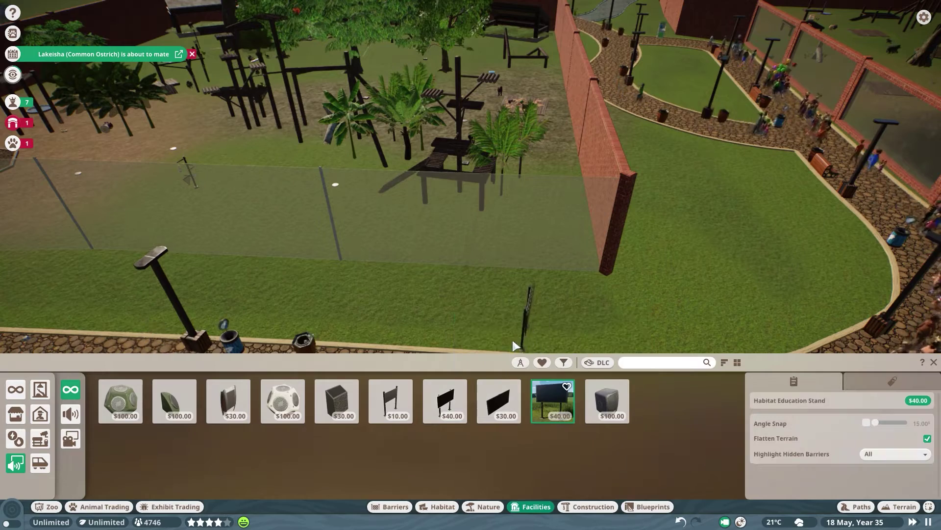
scroll(504, 335, down, 2)
click(503, 325)
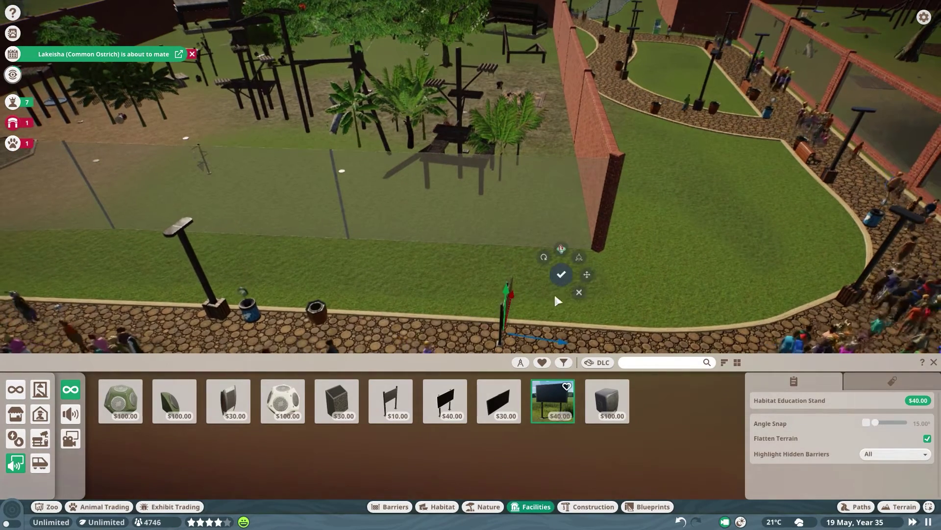
click(579, 294)
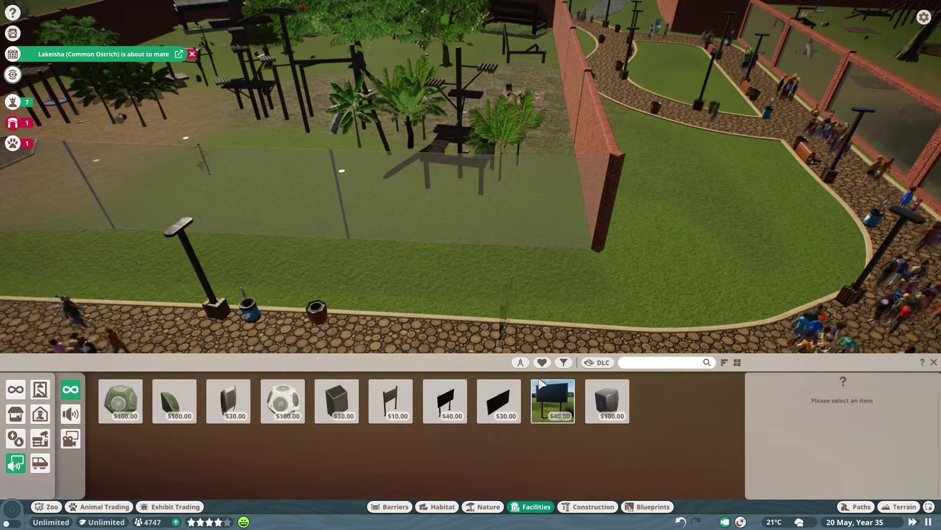
click(499, 308)
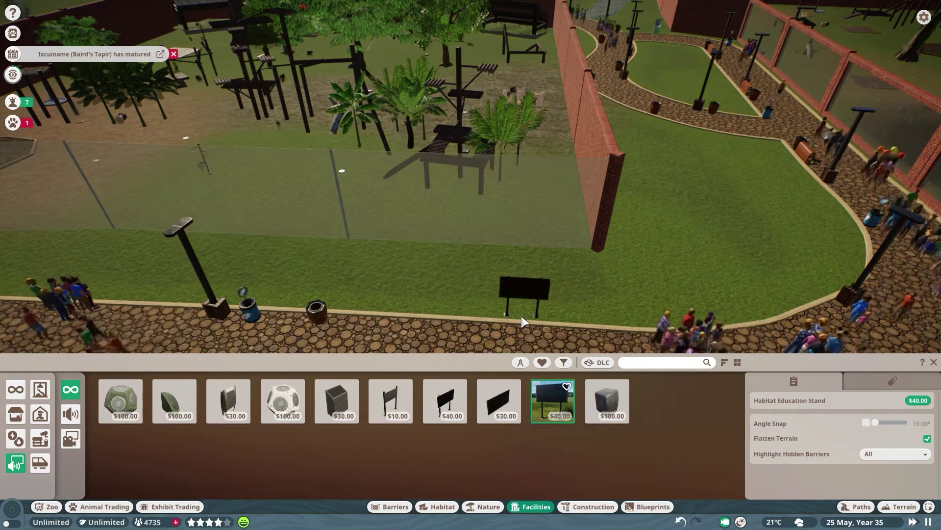
Step: Set the new education board's content to Bonobo and check its guest coverage
click(533, 283)
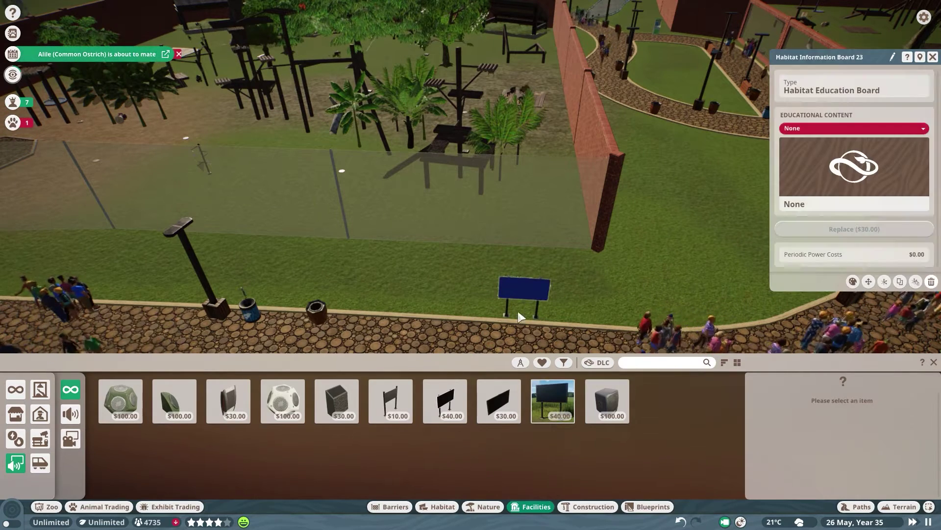
click(819, 129)
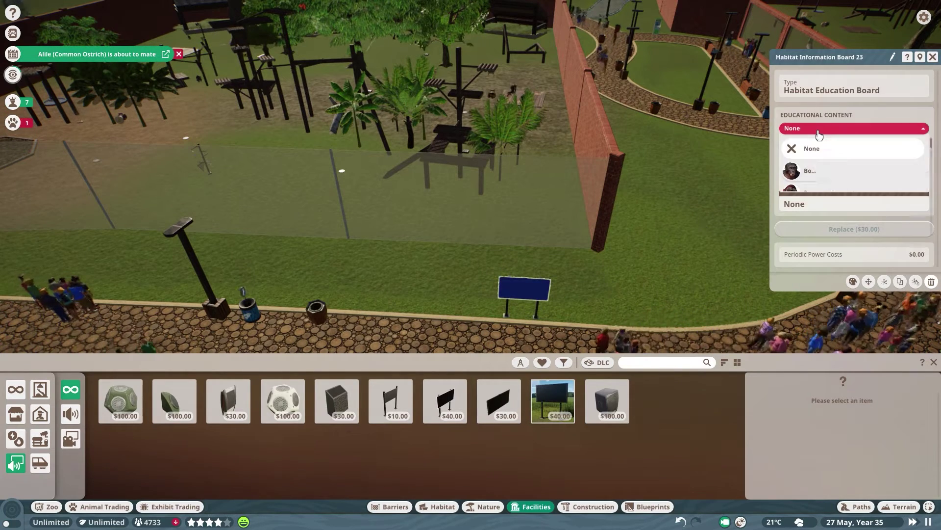
click(813, 172)
click(932, 57)
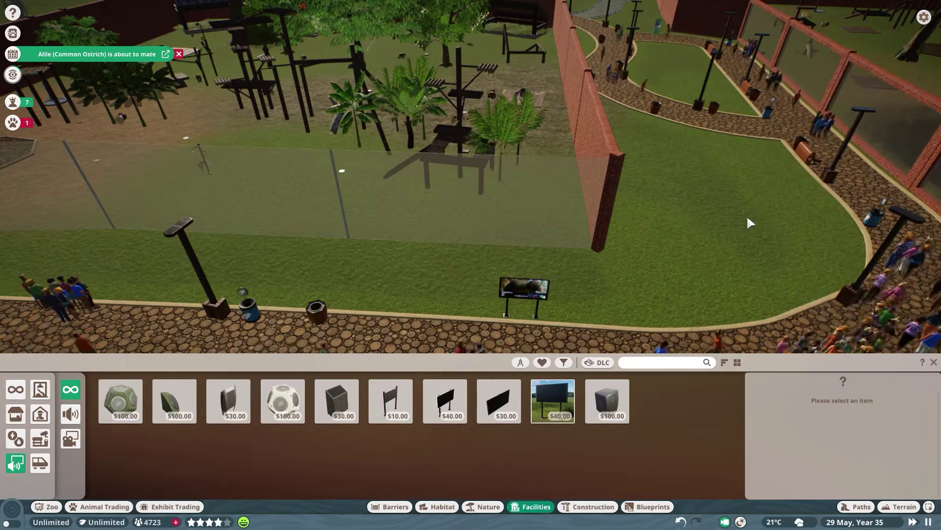
click(282, 401)
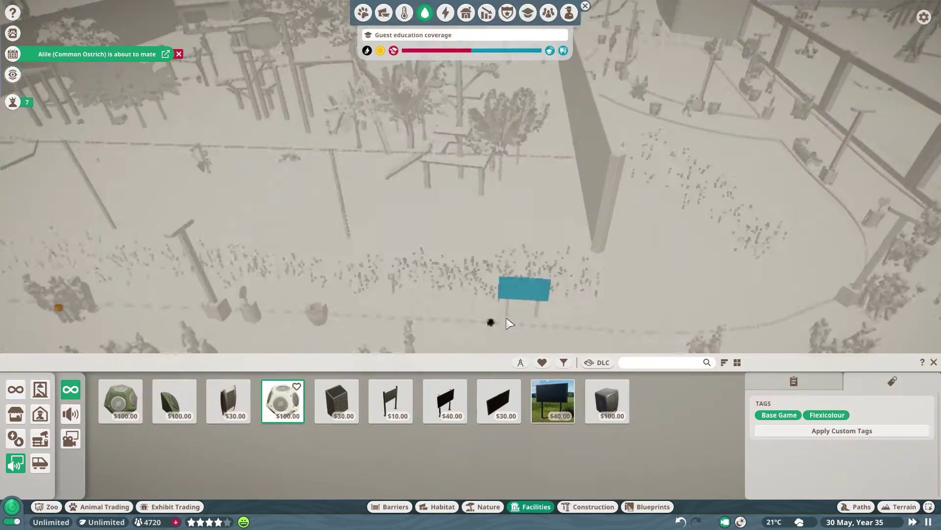
right_click(490, 320)
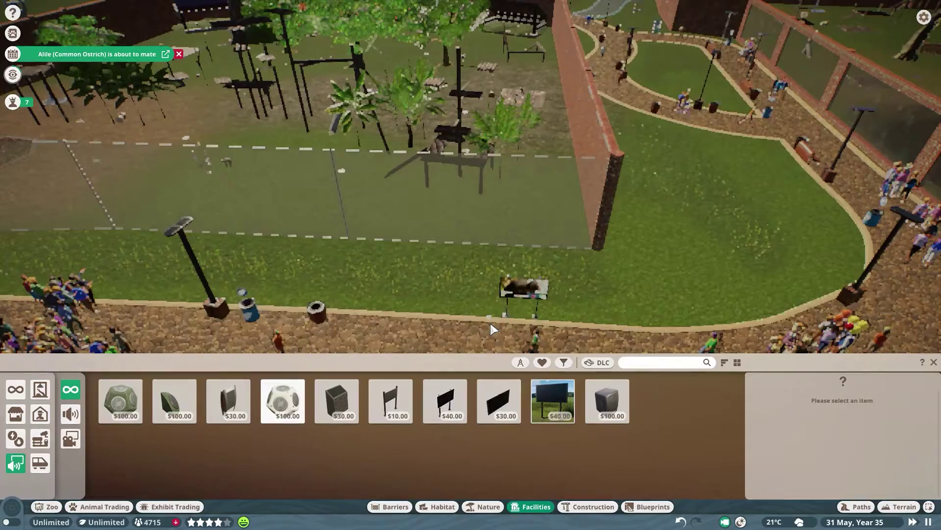
Step: Set the small speaker to Bonobo content and widen its range to 6
click(492, 321)
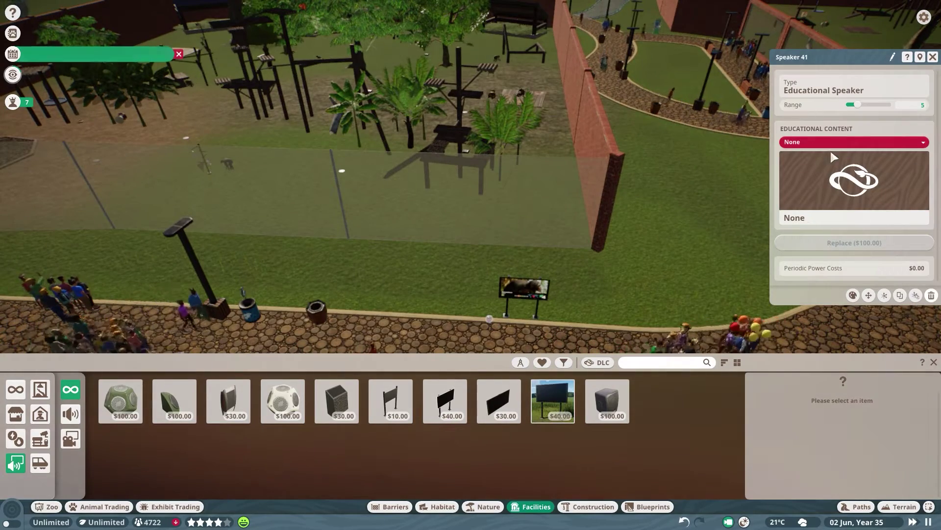
click(809, 141)
click(796, 188)
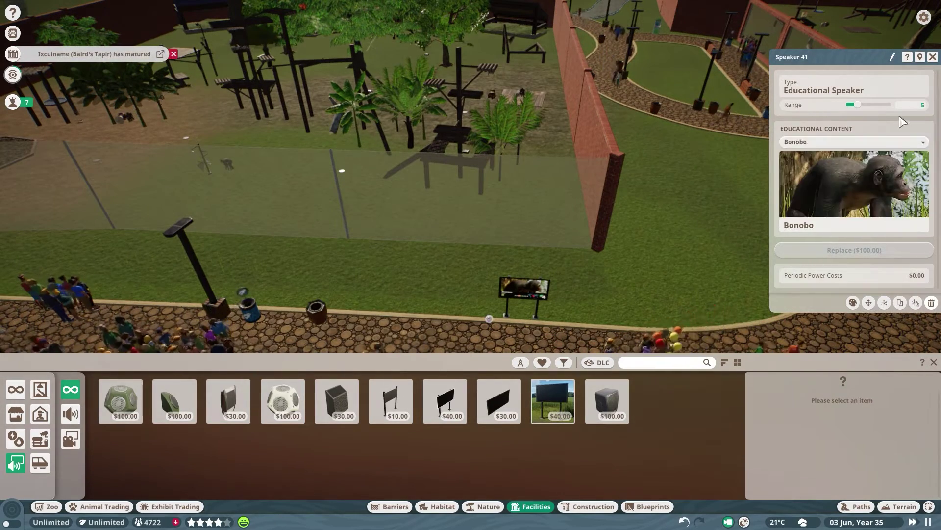
drag(861, 108, 858, 109)
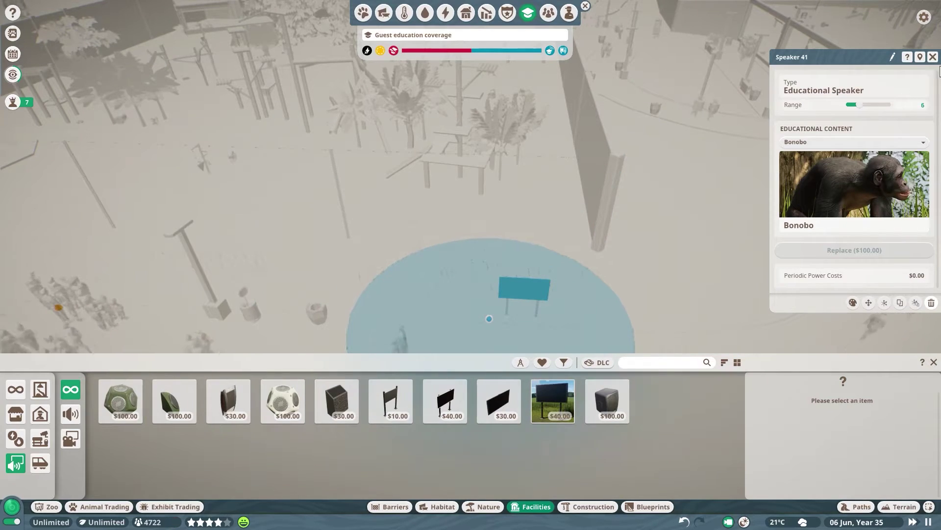
click(933, 57)
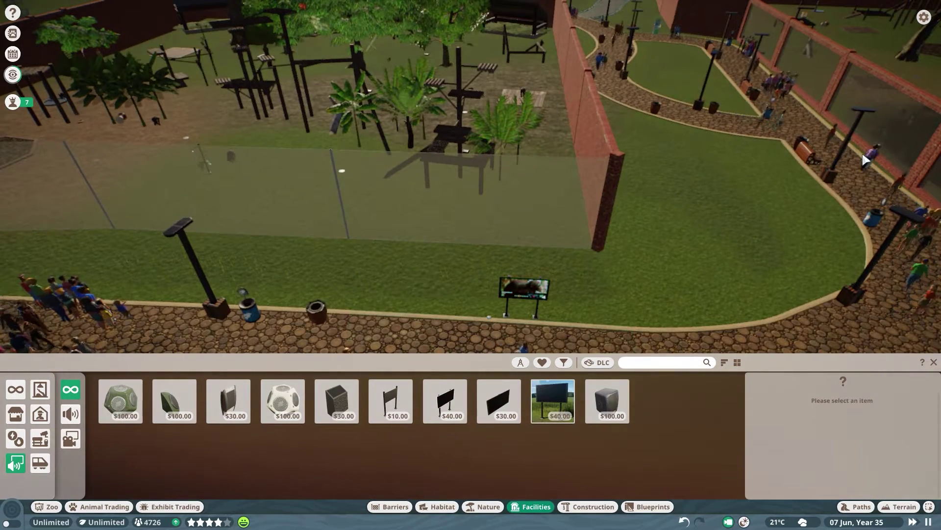
Step: Place two Habitat Education Stands along the brick fence, one at its far left
key(w)
key(d)
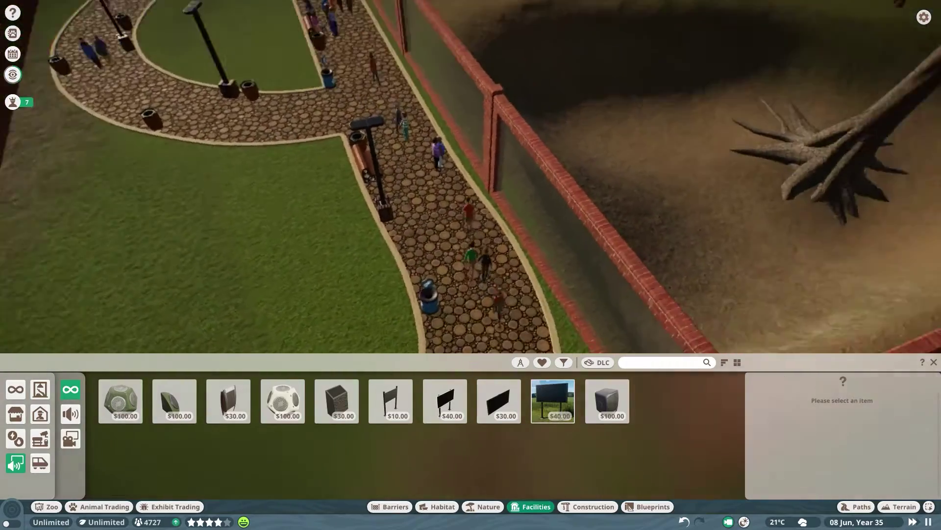
key(s)
key(e)
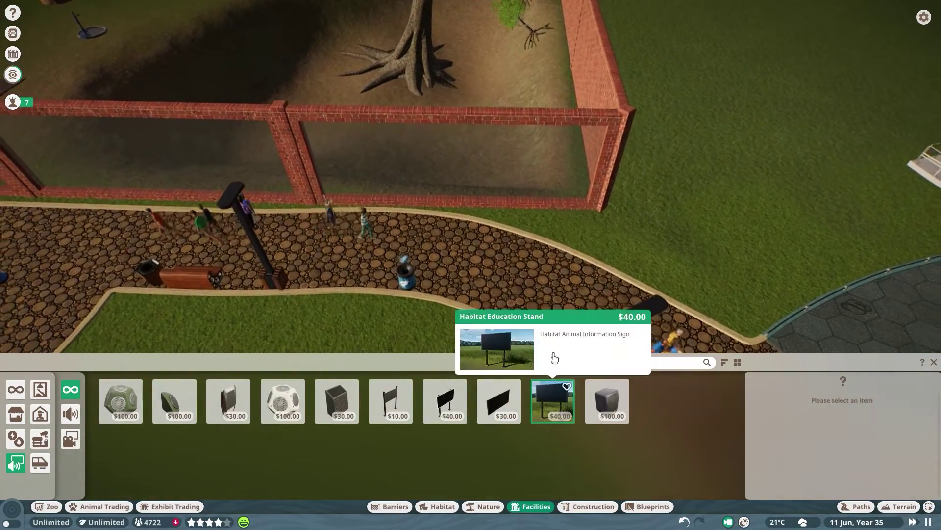
click(552, 398)
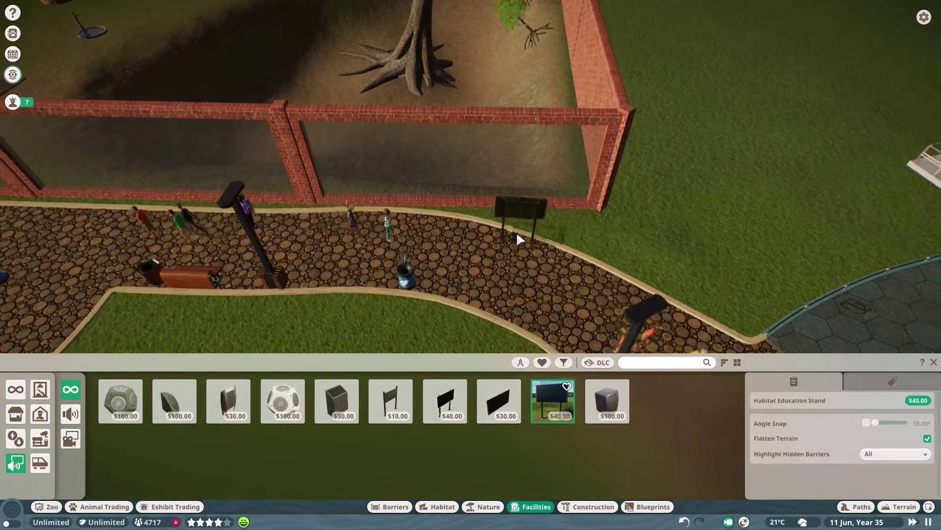
click(516, 235)
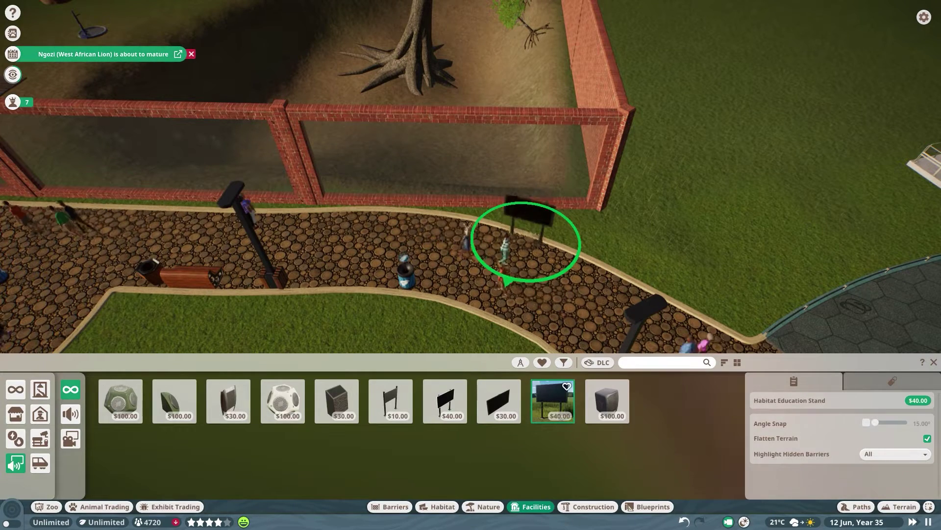
right_click(522, 234)
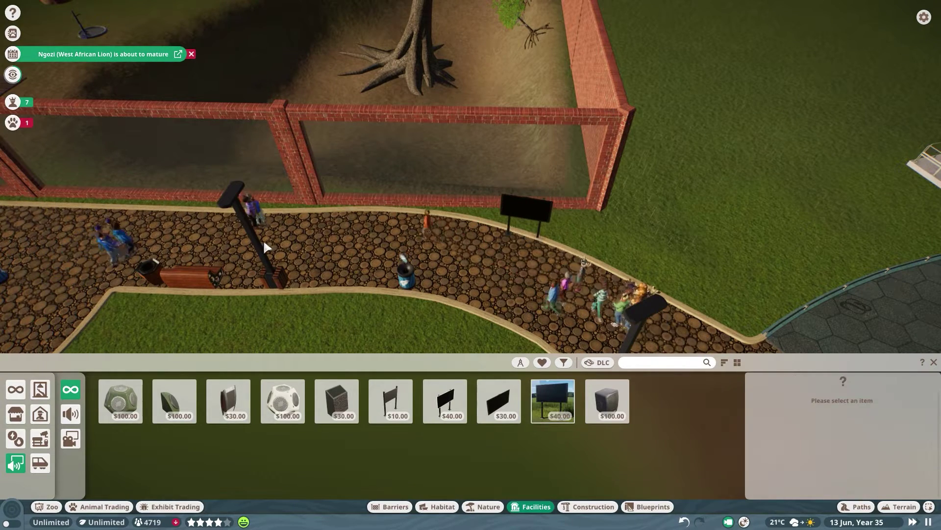
key(a)
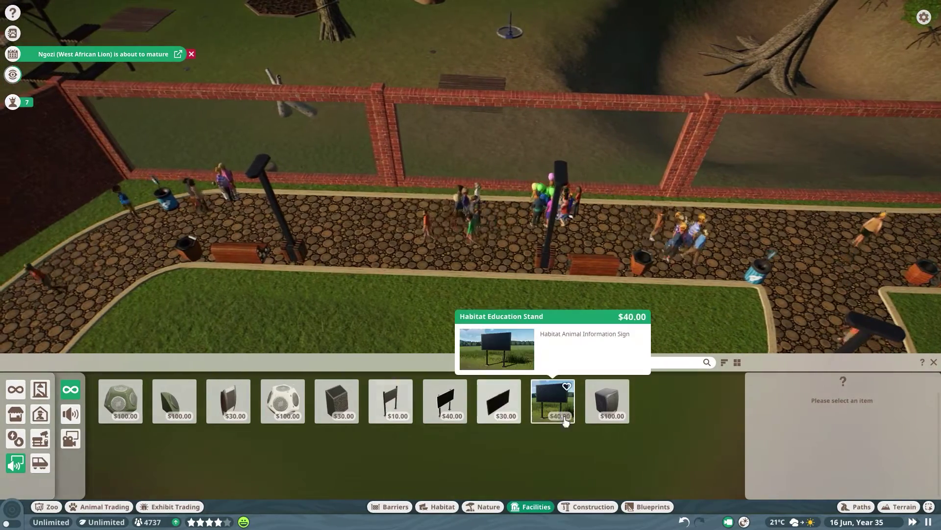
click(535, 397)
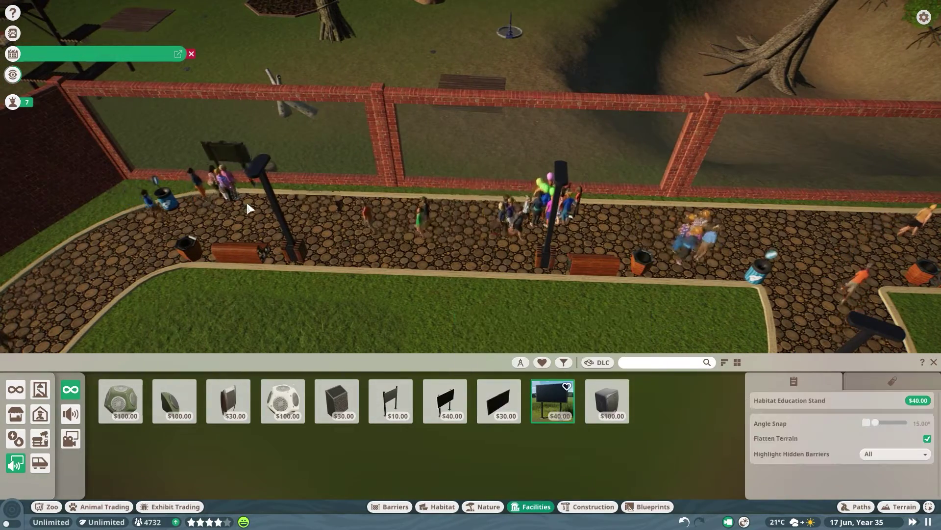
click(127, 193)
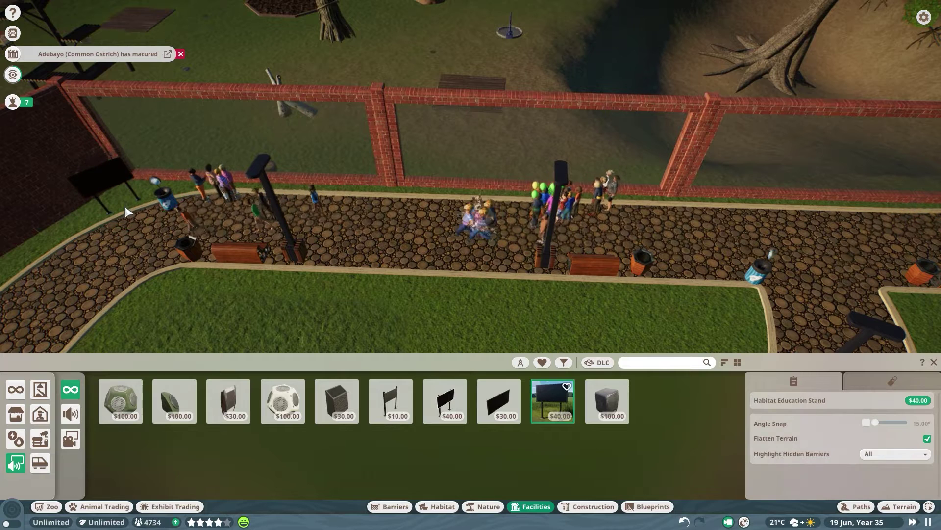
right_click(158, 208)
Step: Open an existing path speaker's details, showing no content and range 5
click(283, 401)
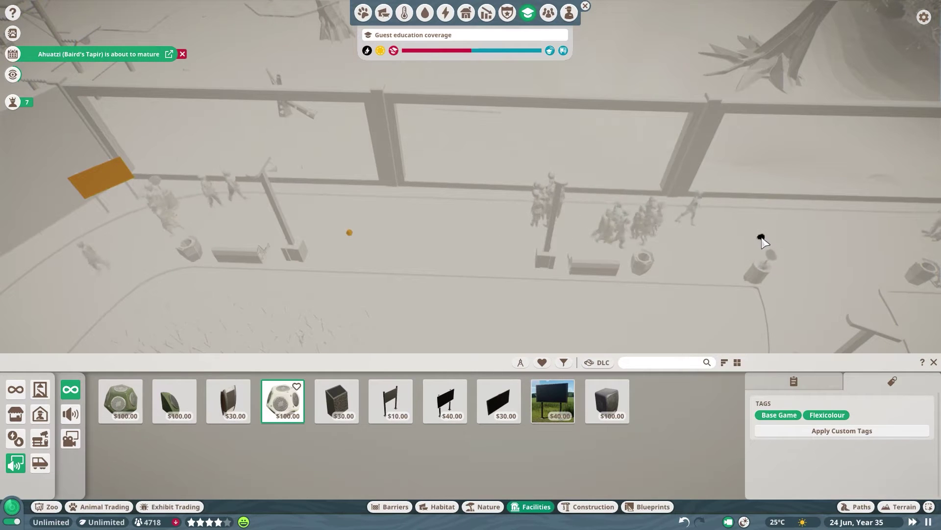
key(a)
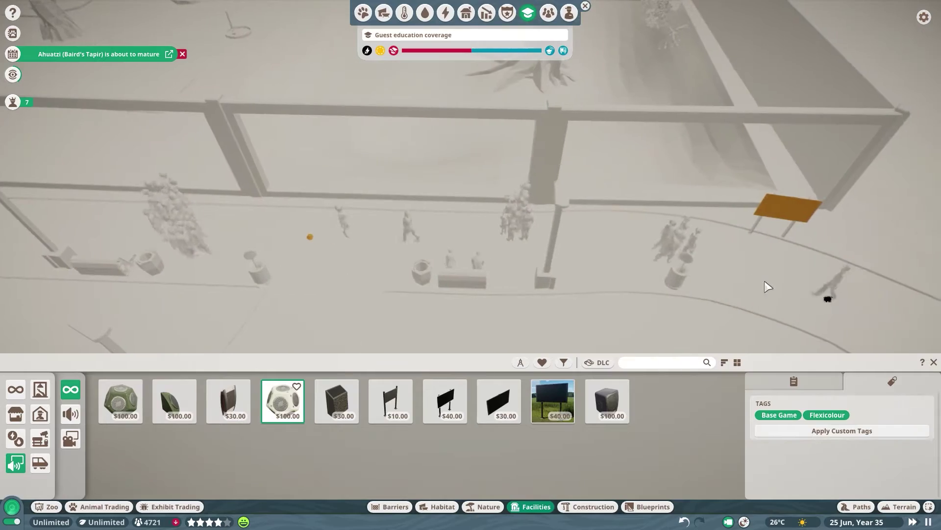
right_click(637, 252)
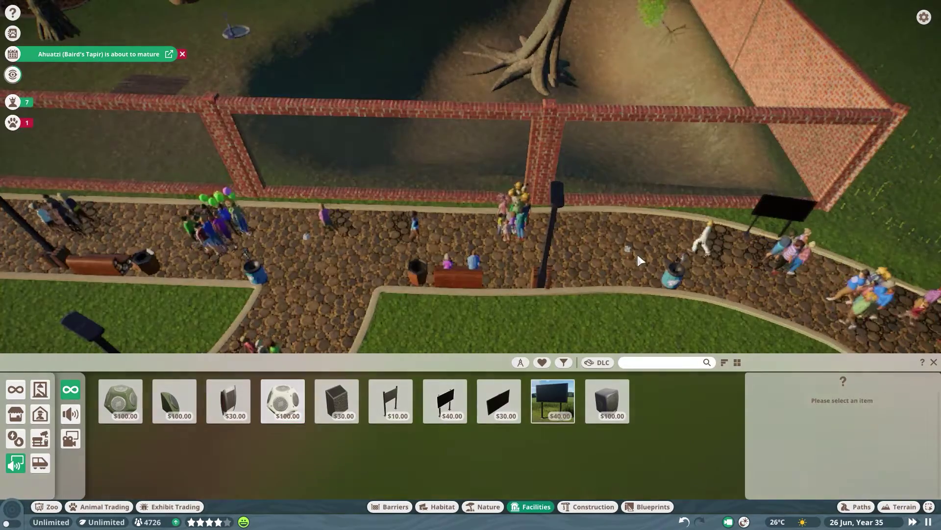
click(630, 249)
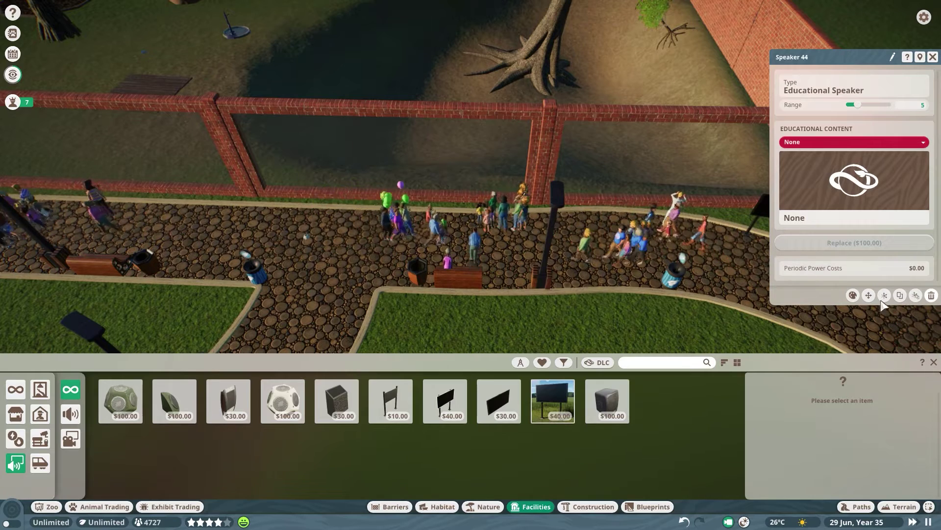
Step: Nudge Speaker 44 slightly along the path with Advanced Move
key(Escape)
click(628, 248)
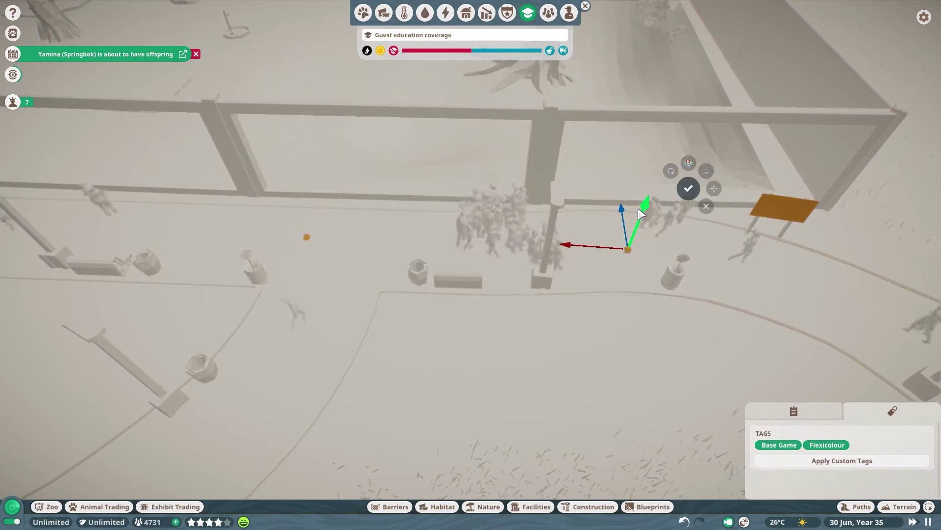
drag(637, 219, 632, 230)
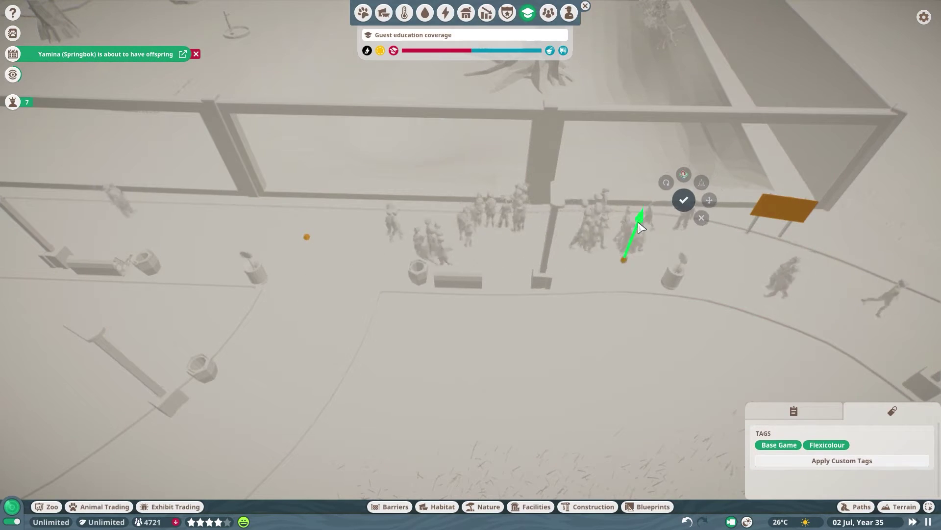
click(683, 200)
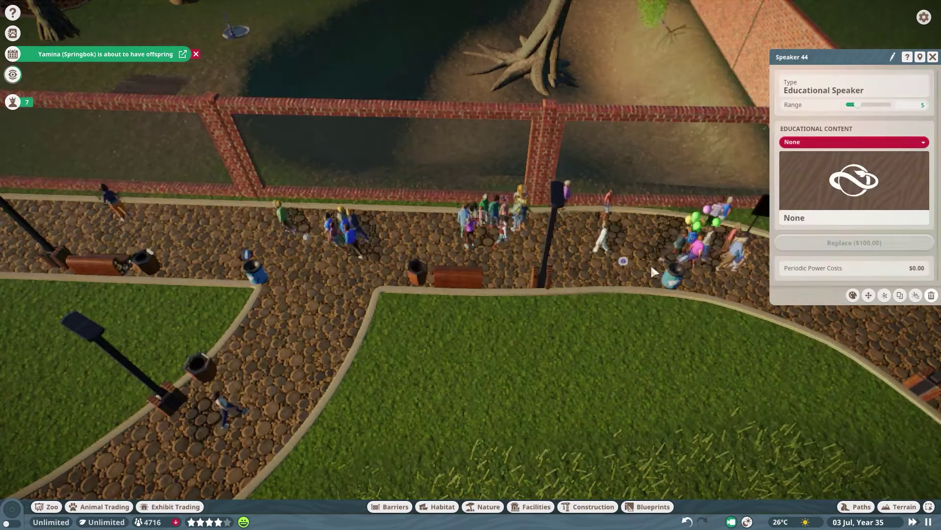
Step: Set Speaker 44 to Western Lowland Gorilla content at range 5
click(846, 142)
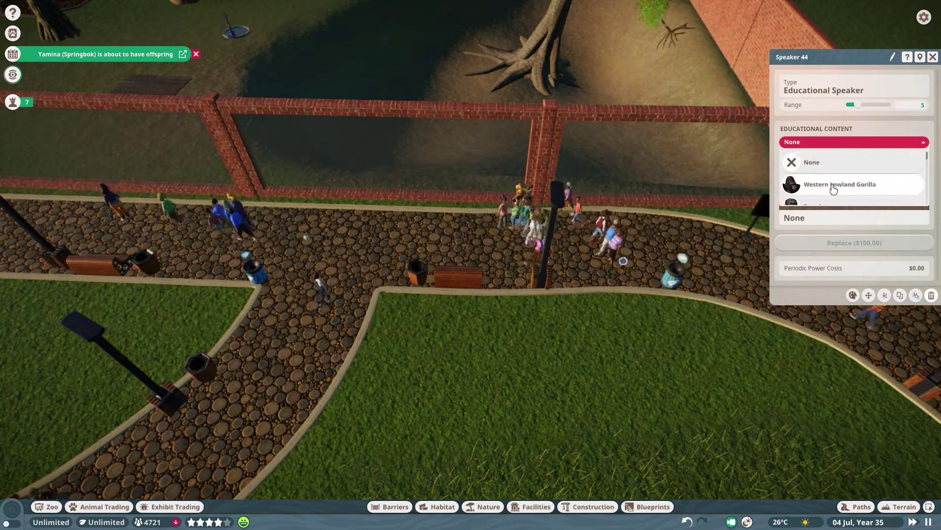
click(851, 183)
scroll(704, 245, up, 5)
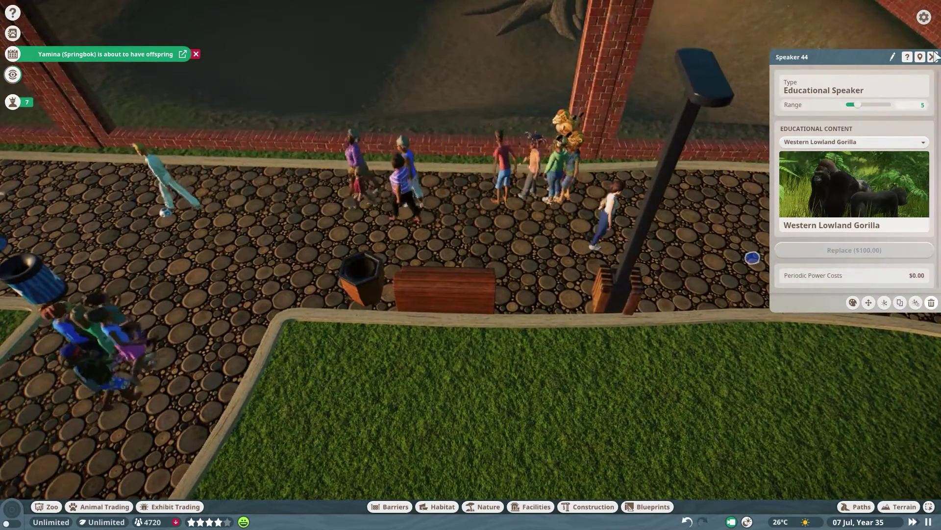
mouse_move(851, 104)
mouse_down()
mouse_move(870, 107)
mouse_move(857, 106)
mouse_up()
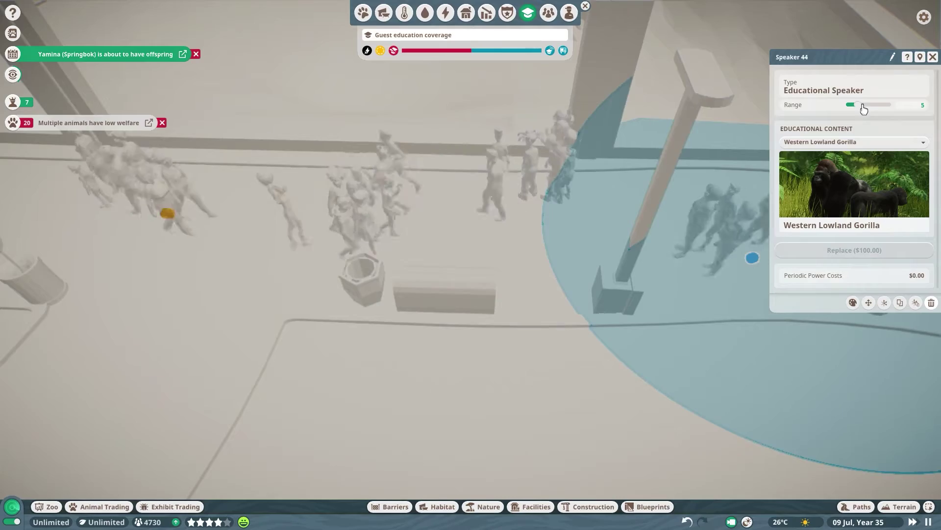
click(933, 56)
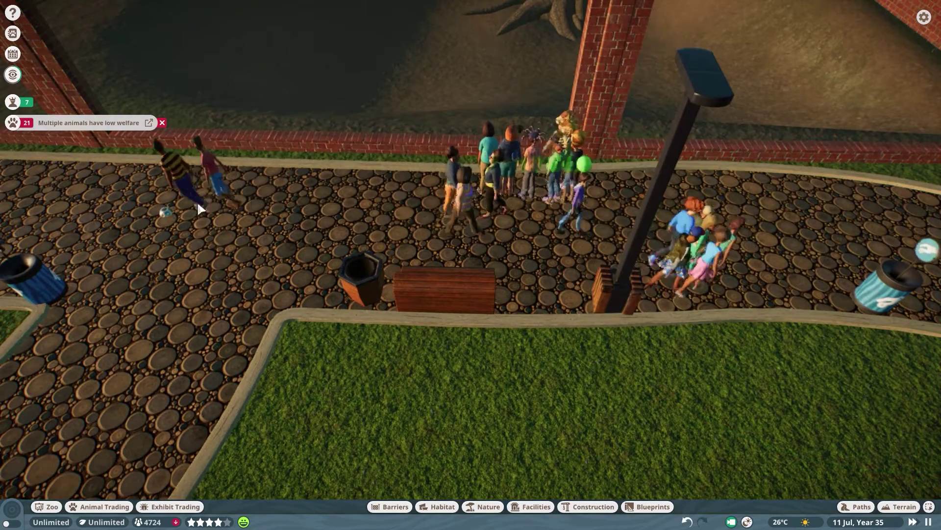
Step: Give Speaker 43 Western Lowland Gorilla content and confirm a small reposition
drag(168, 209, 346, 208)
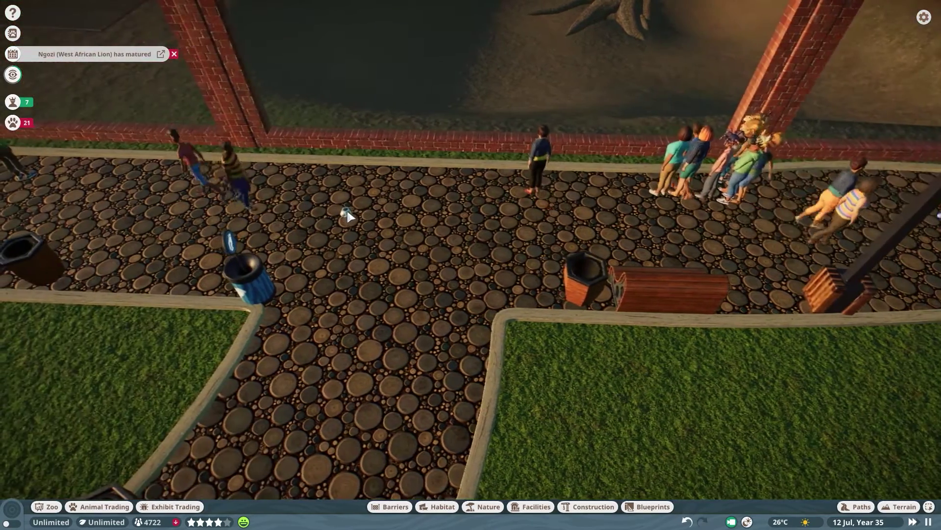
click(346, 210)
click(913, 141)
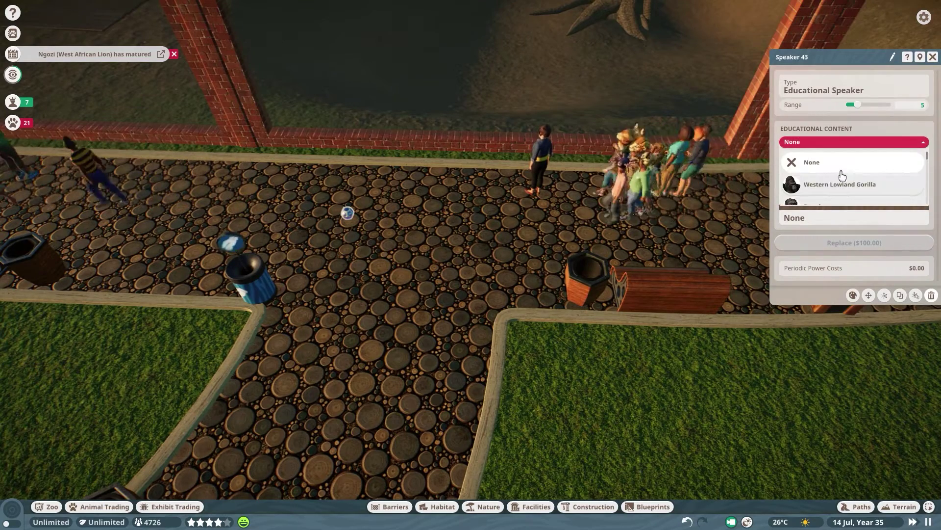
click(826, 185)
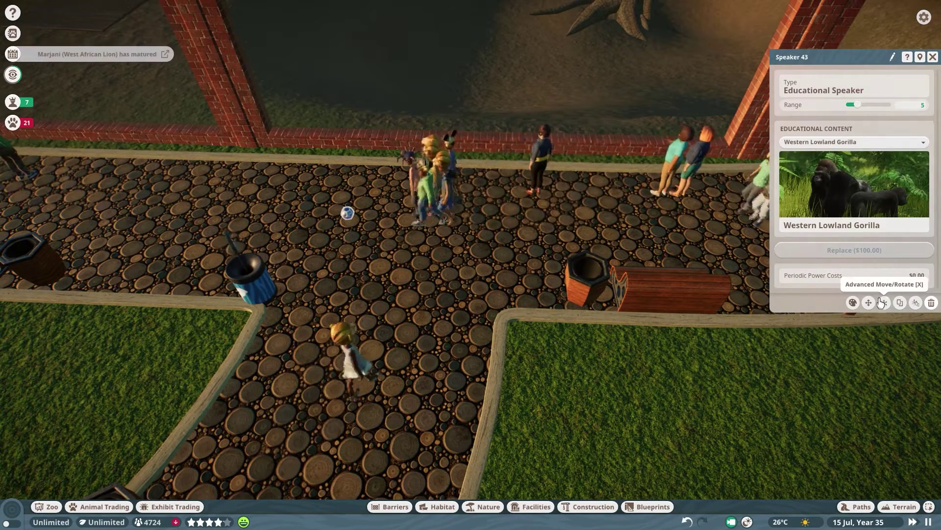
click(912, 300)
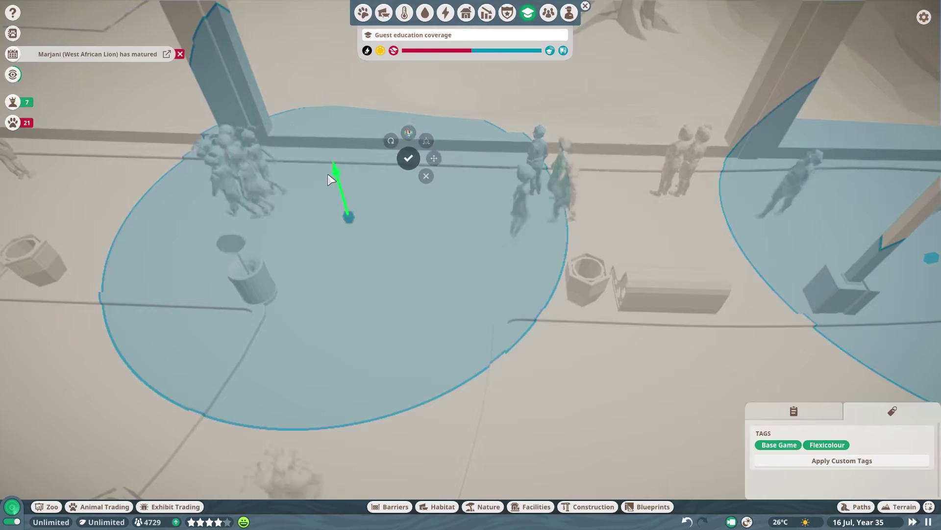
click(411, 168)
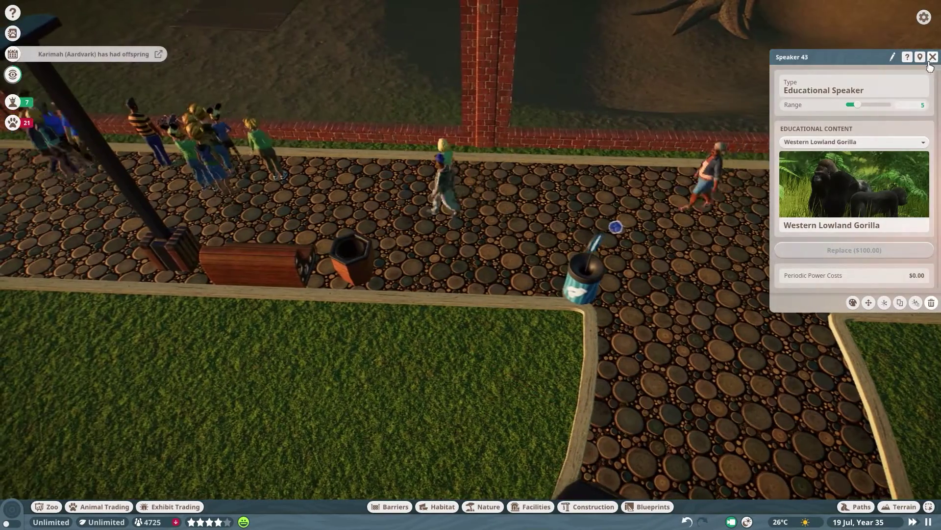
click(932, 57)
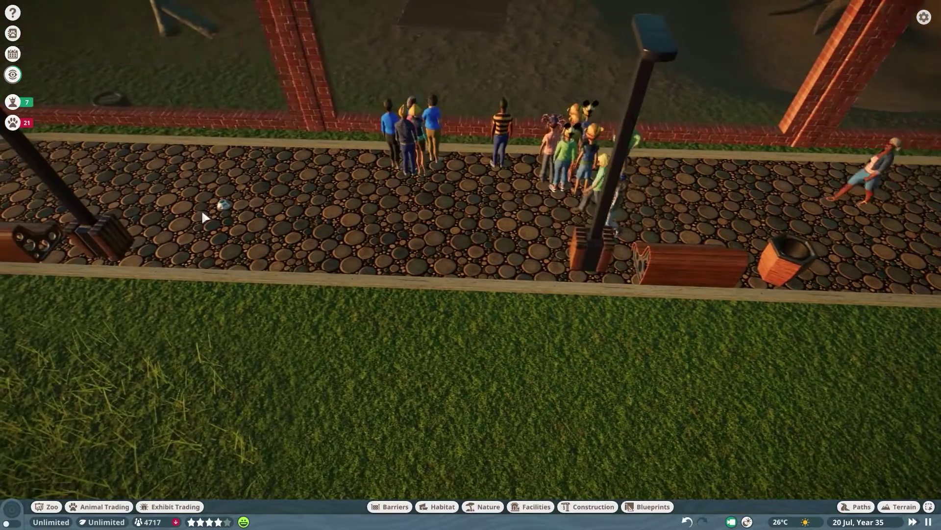
Step: Give Speaker 42 Western Lowland Gorilla content and range 3, then confirm its position
click(223, 206)
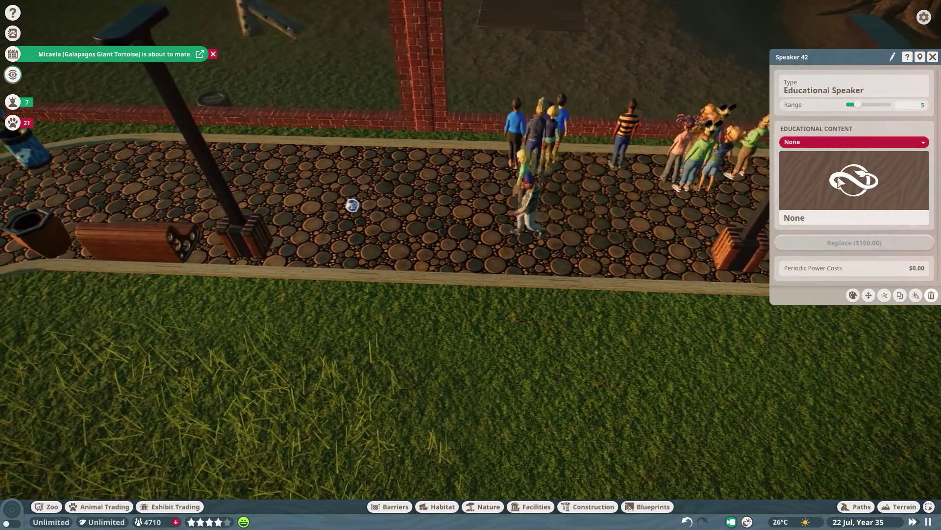
click(824, 143)
click(809, 184)
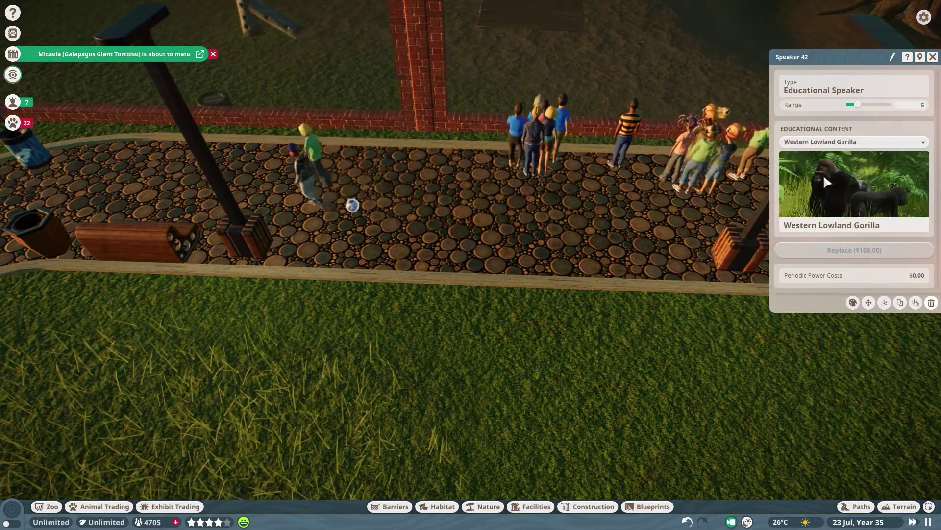
click(863, 108)
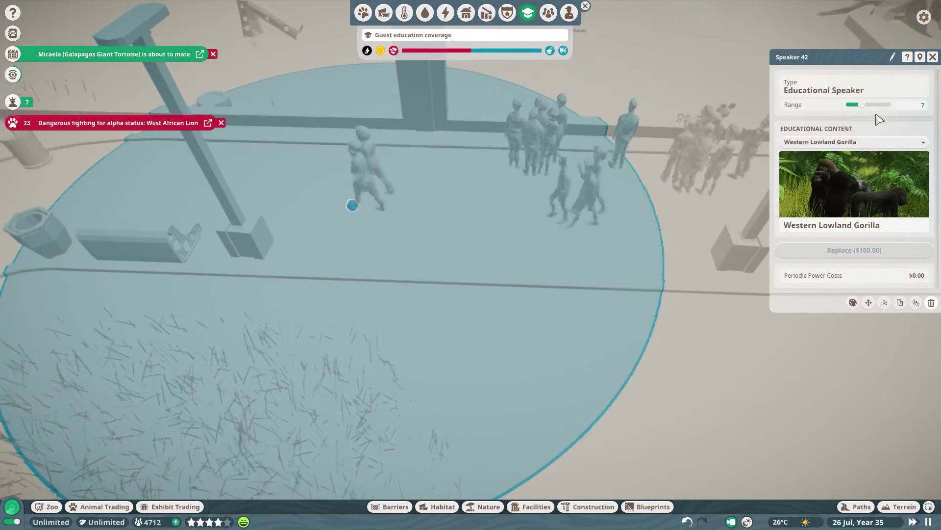
drag(866, 109, 855, 109)
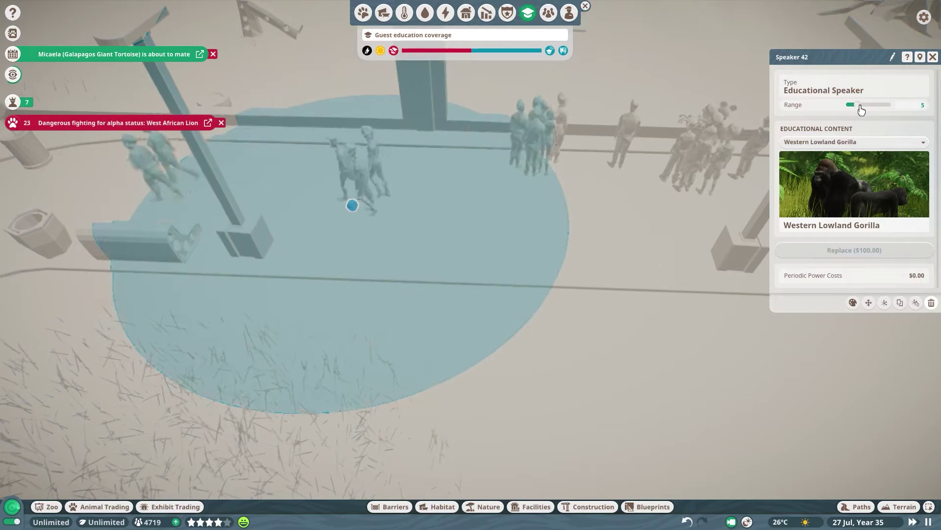
drag(855, 109, 859, 108)
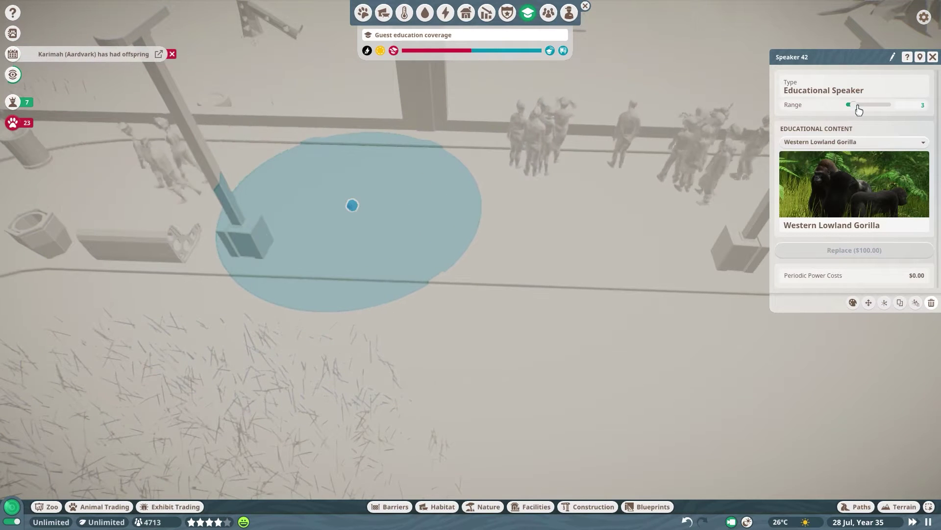
click(870, 302)
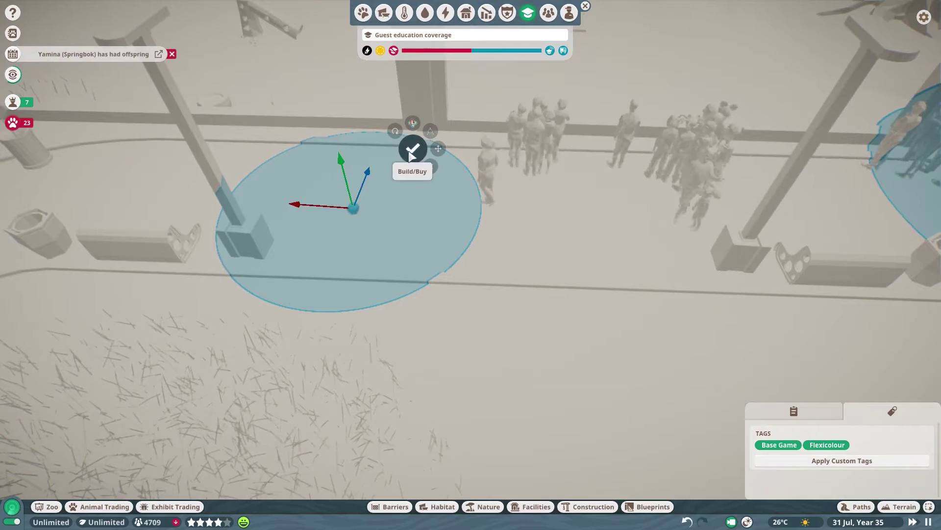
click(412, 148)
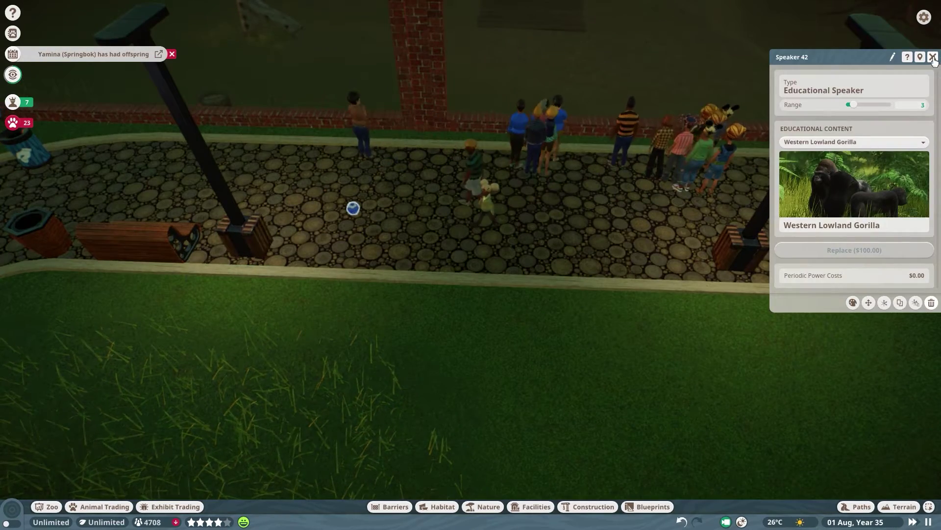
click(933, 58)
scroll(769, 103, up, 3)
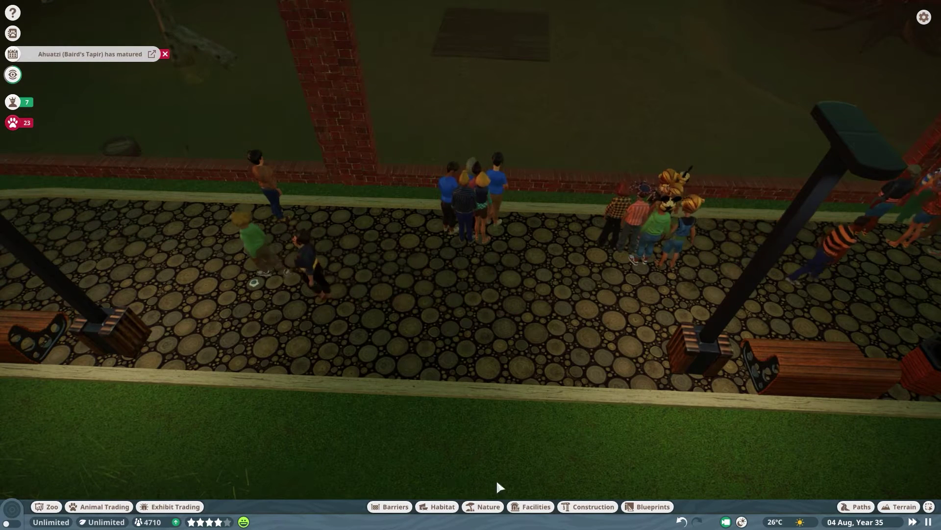
Step: Set Speaker 45 on the path to Western Lowland Gorilla content
click(442, 506)
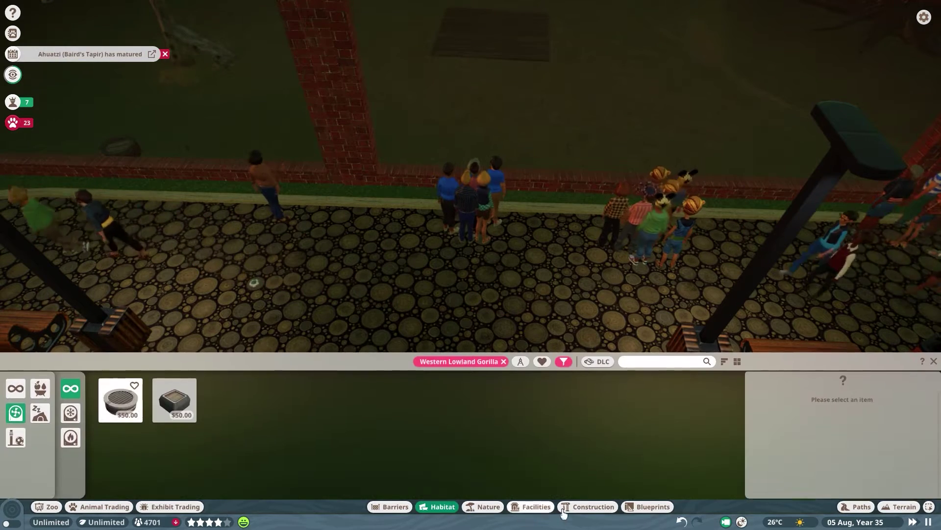
click(588, 506)
click(531, 506)
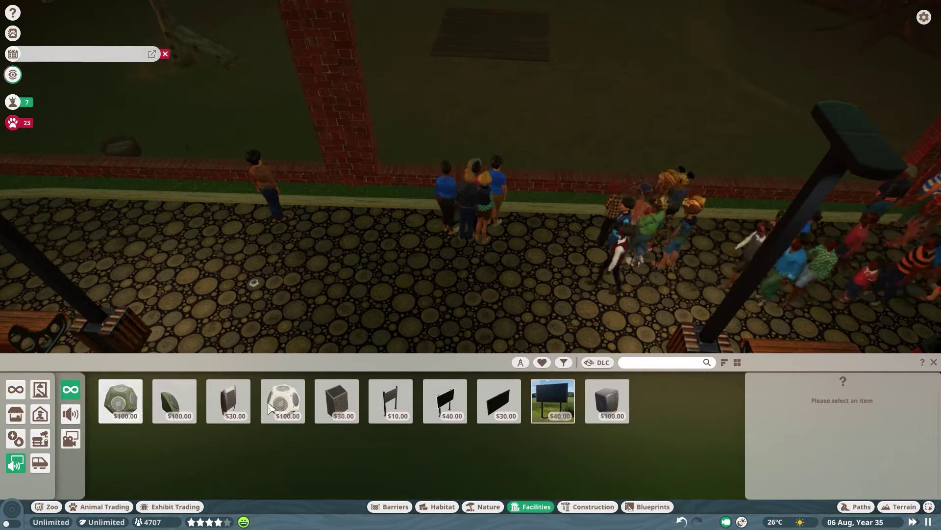
click(282, 401)
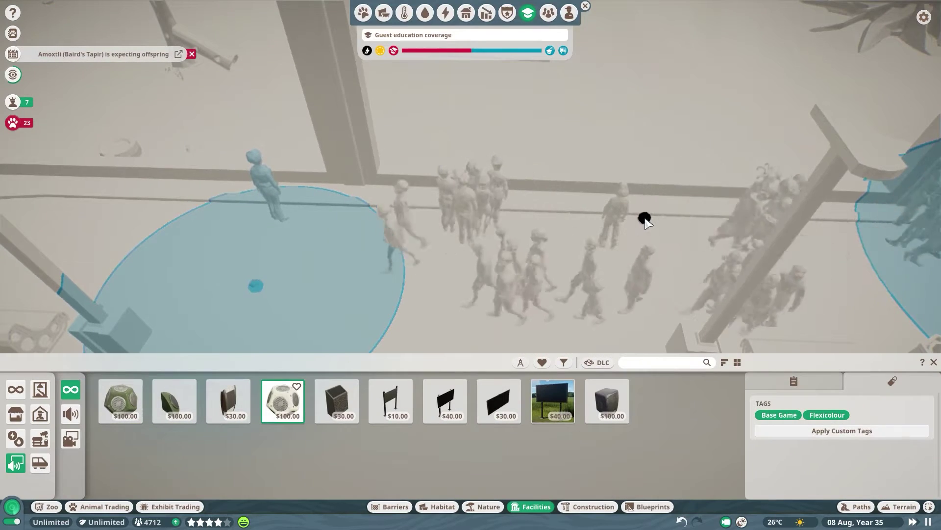
right_click(649, 220)
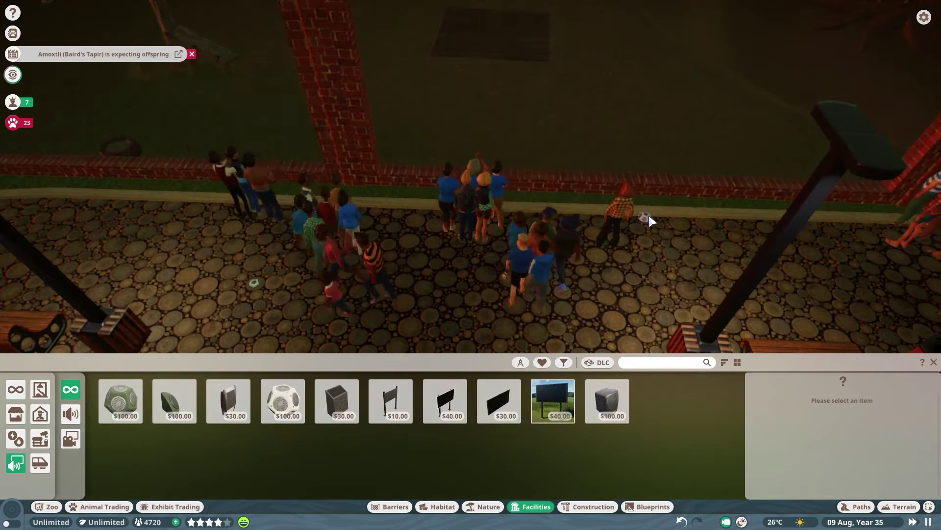
click(646, 216)
click(817, 142)
click(817, 183)
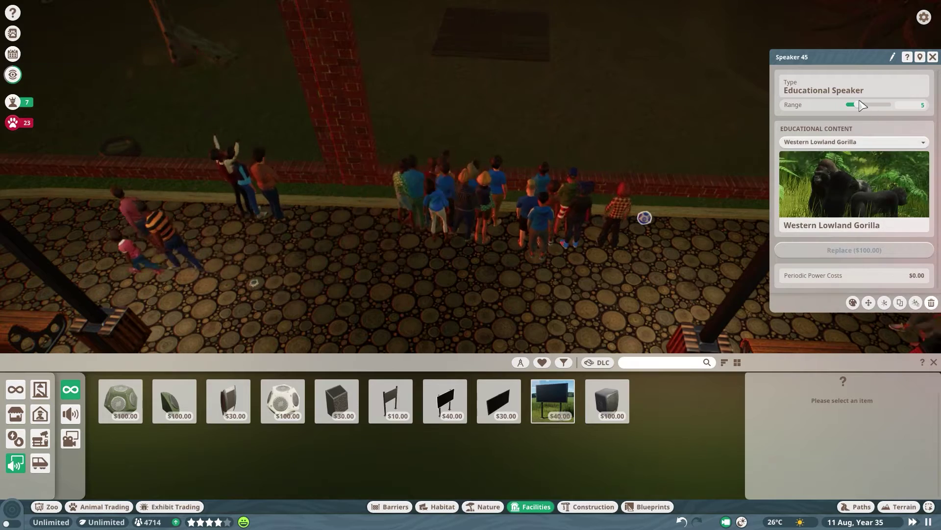
click(932, 57)
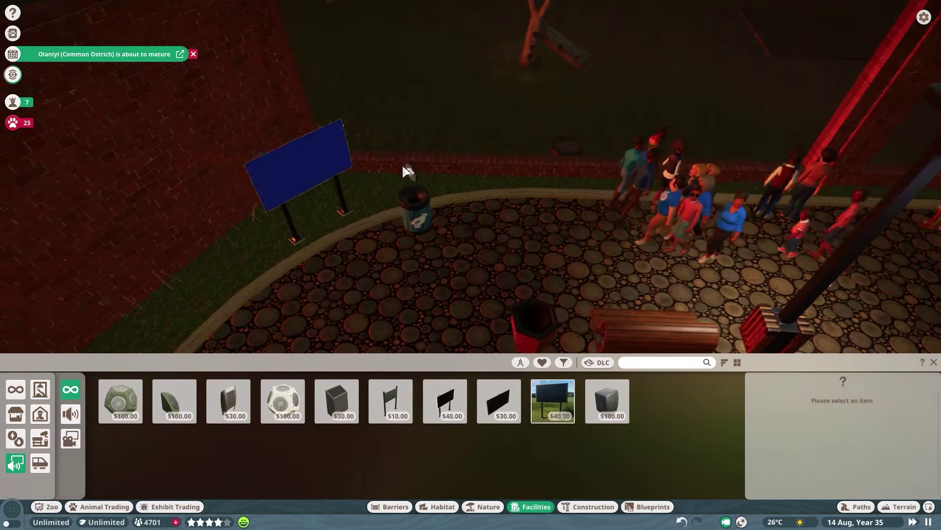
Step: Set the blue habitat information board to Western Lowland Gorilla content
click(298, 165)
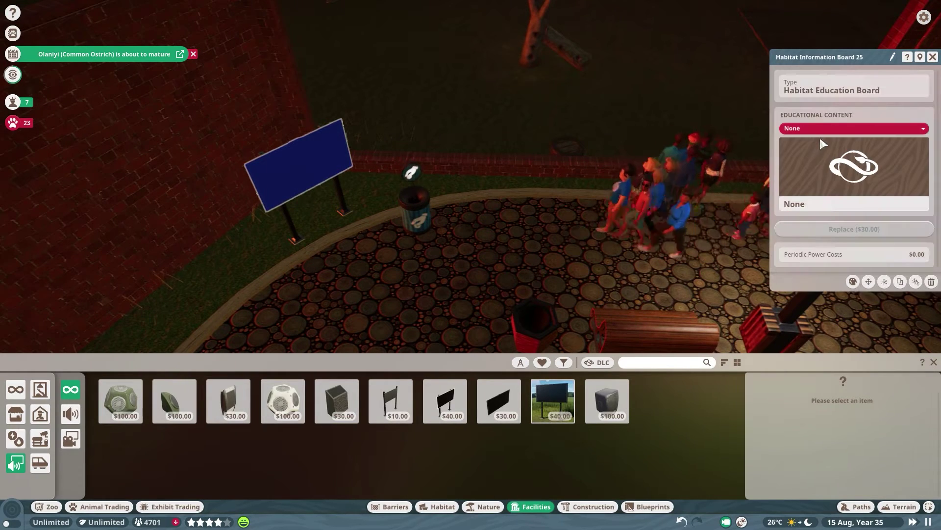
click(811, 129)
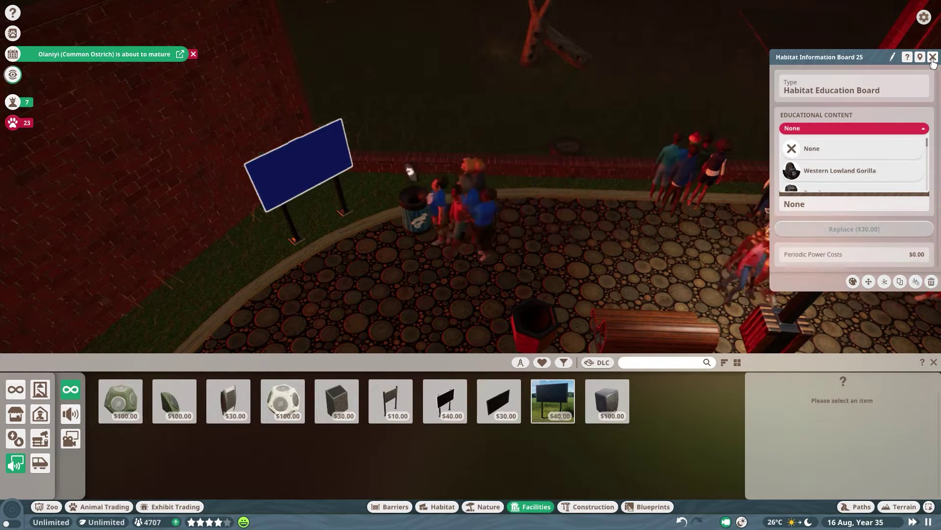
click(861, 170)
click(933, 57)
scroll(715, 209, down, 5)
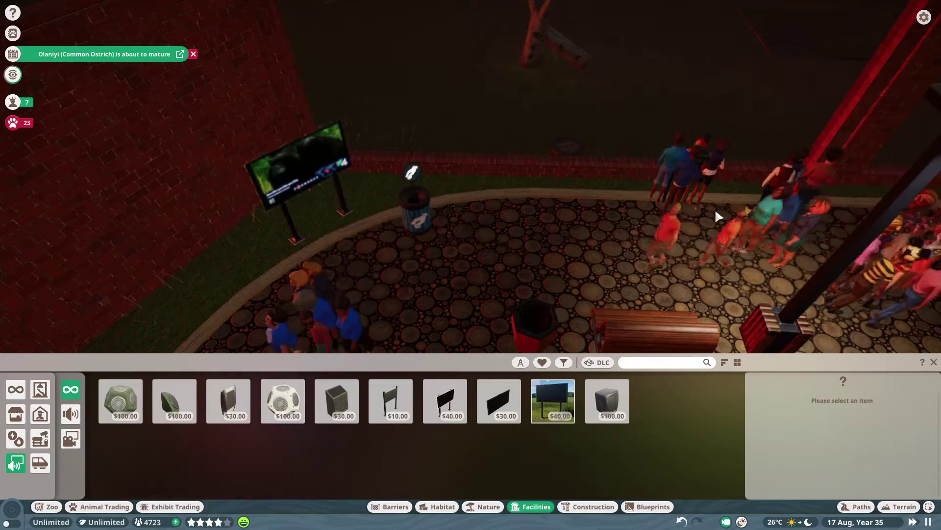
mouse_move(336, 401)
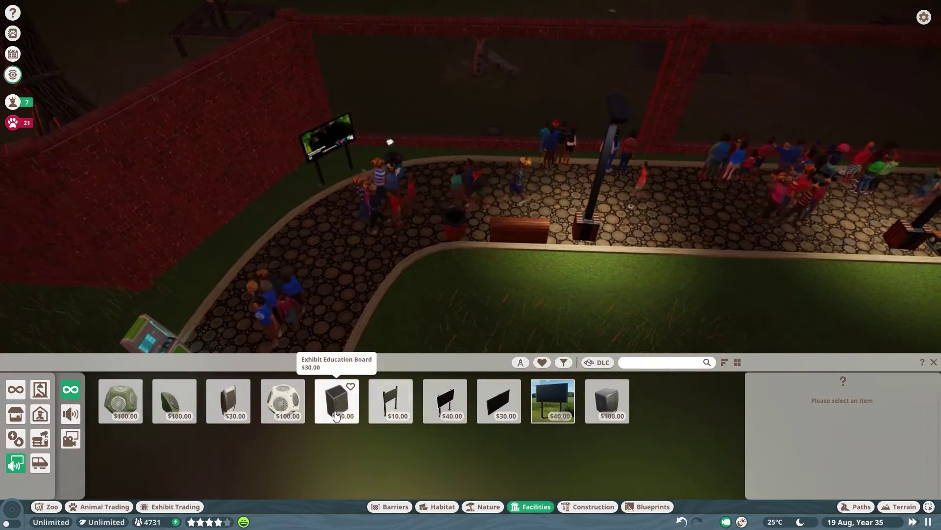
scroll(851, 210, up, 5)
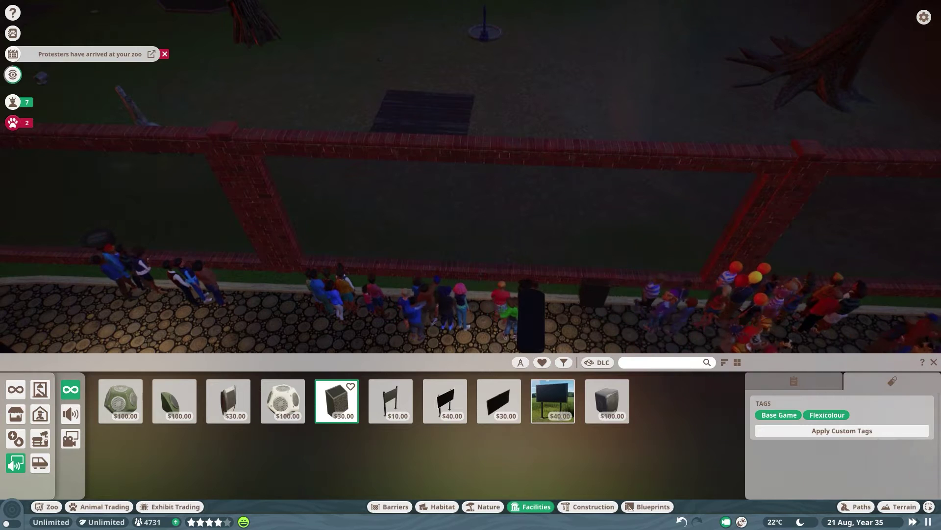
click(590, 303)
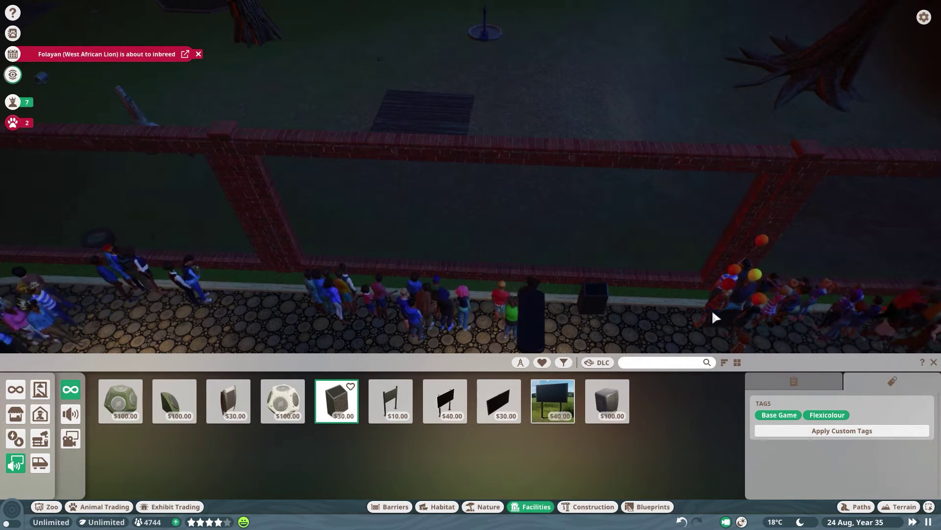
key(d)
click(772, 327)
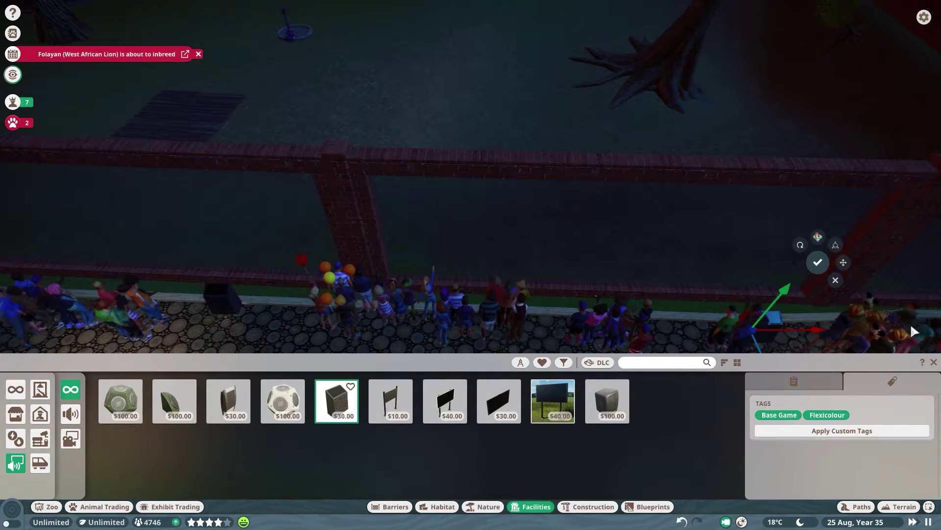
click(837, 280)
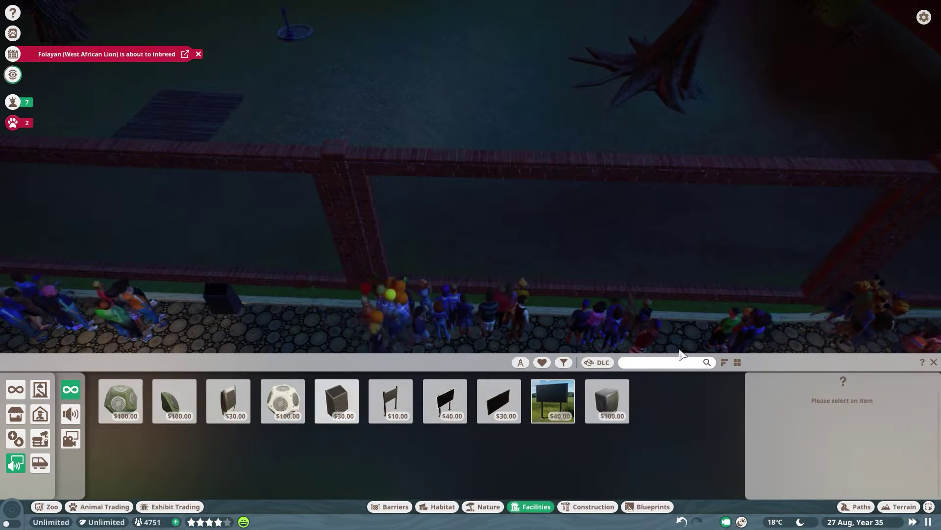
click(336, 401)
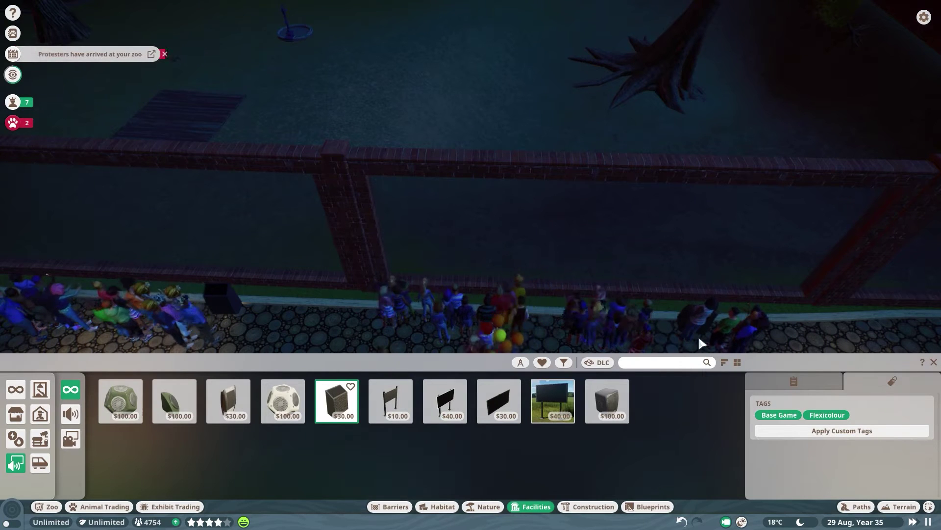
click(699, 333)
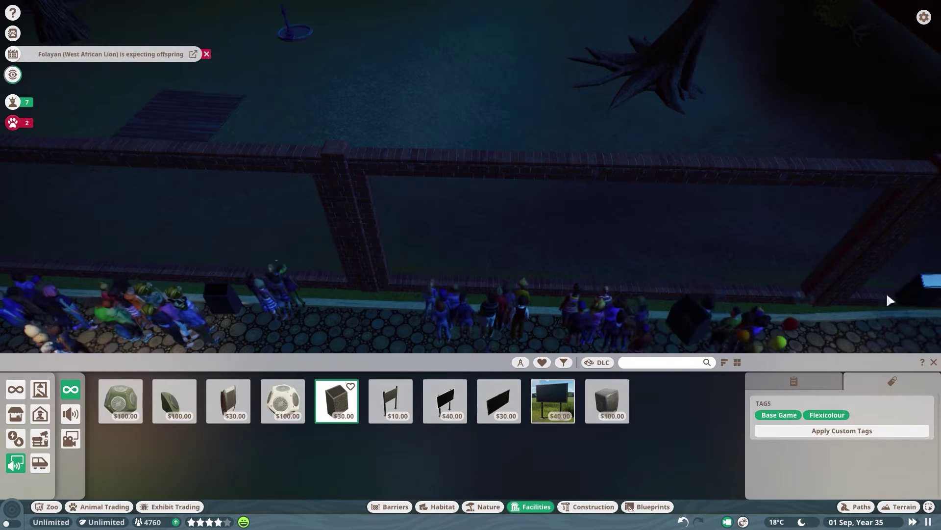
right_click(815, 311)
key(s)
key(d)
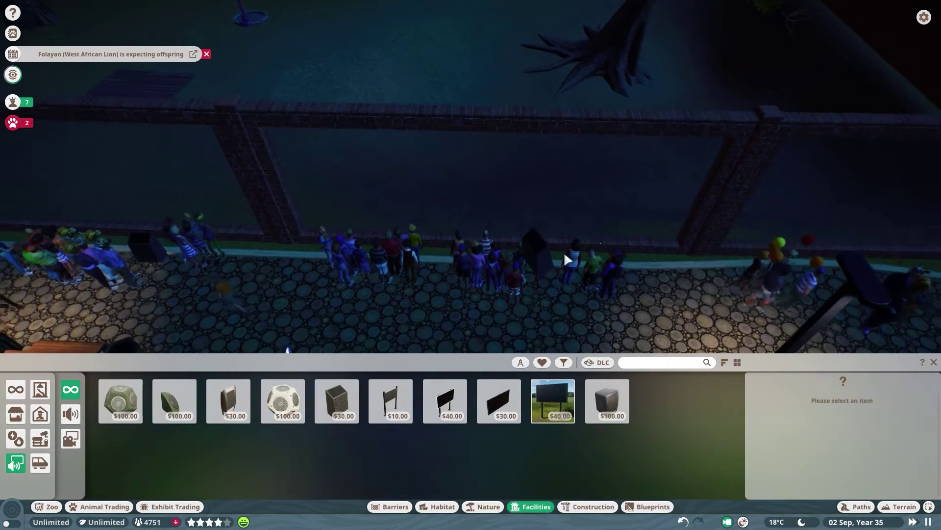
click(542, 261)
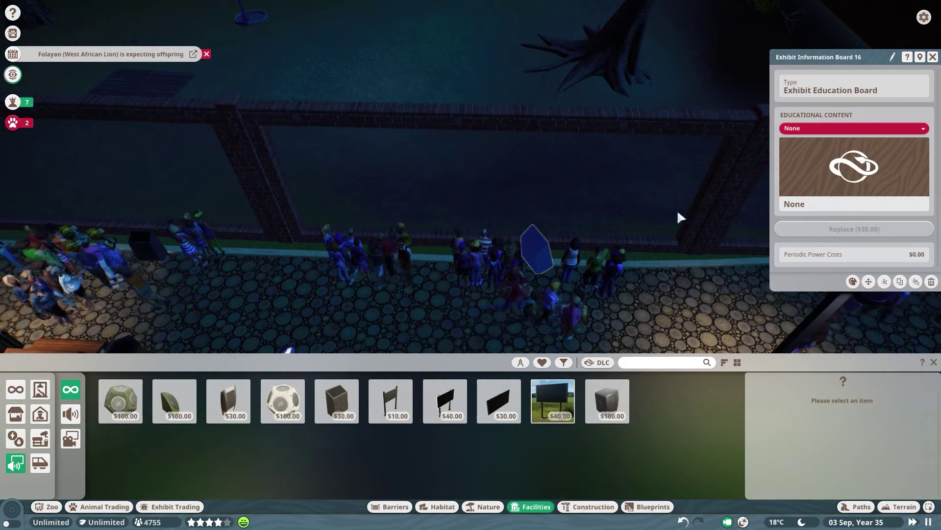
click(869, 279)
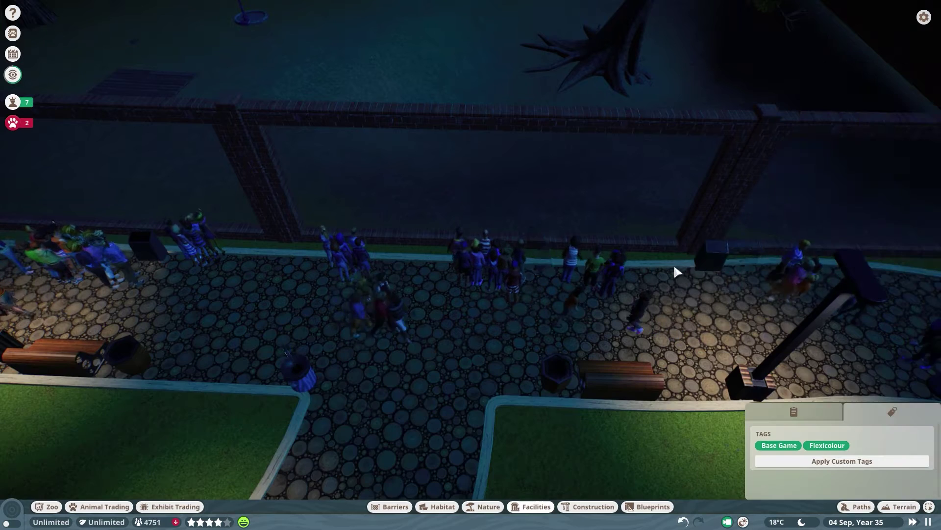
click(646, 269)
click(816, 128)
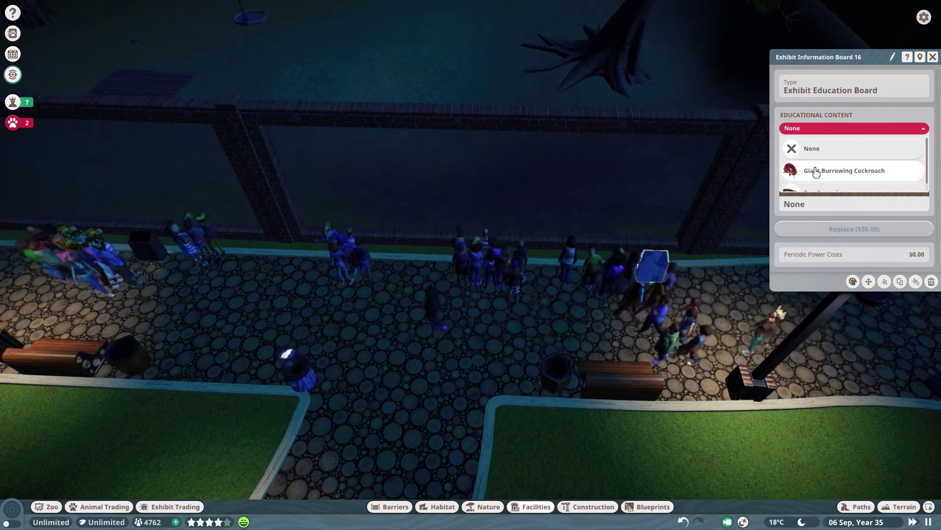
scroll(836, 169, down, 1)
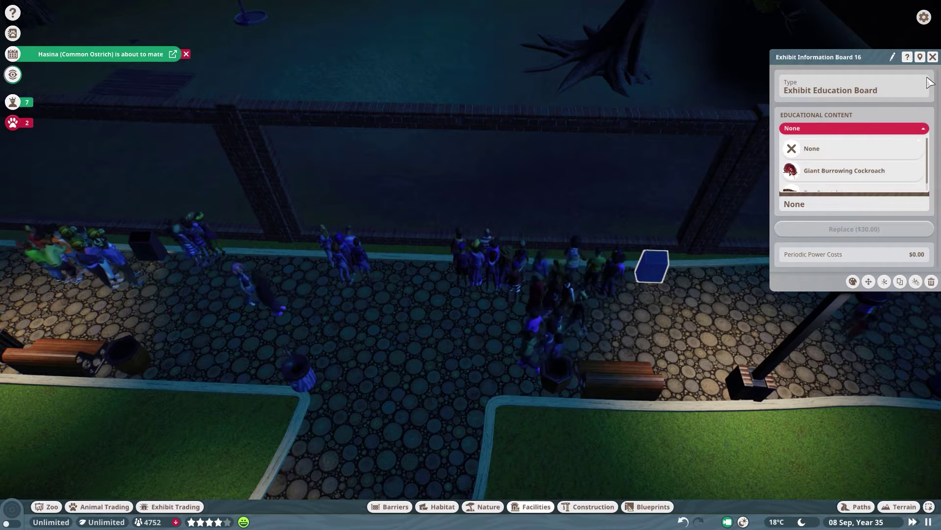
click(933, 57)
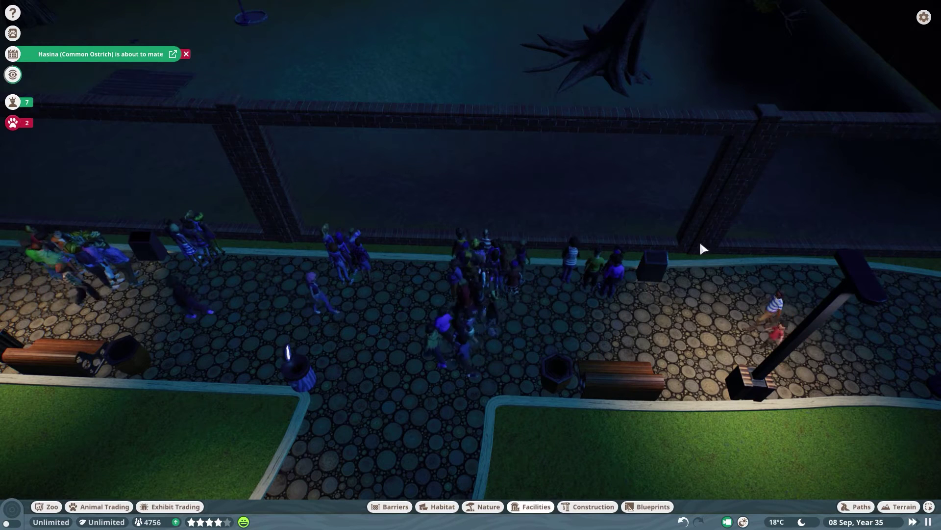
click(657, 273)
key(Delete)
click(152, 246)
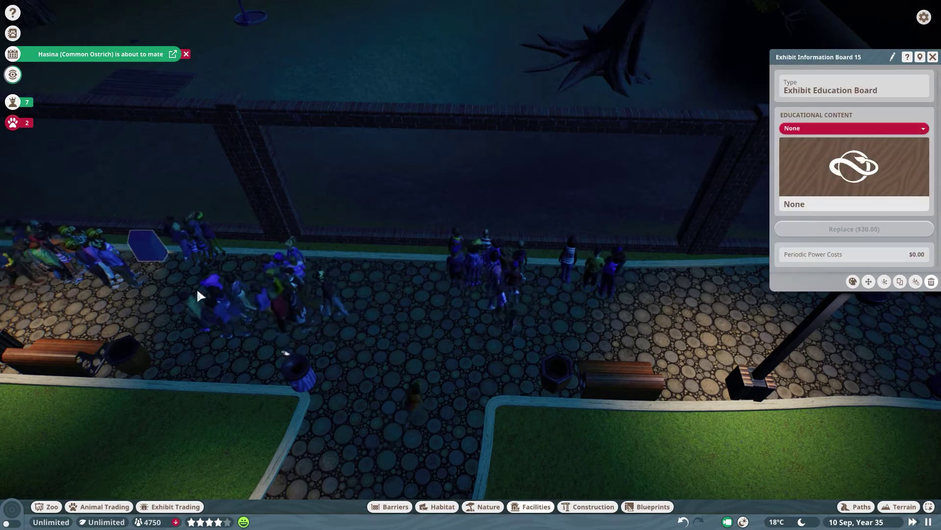
key(Delete)
click(544, 509)
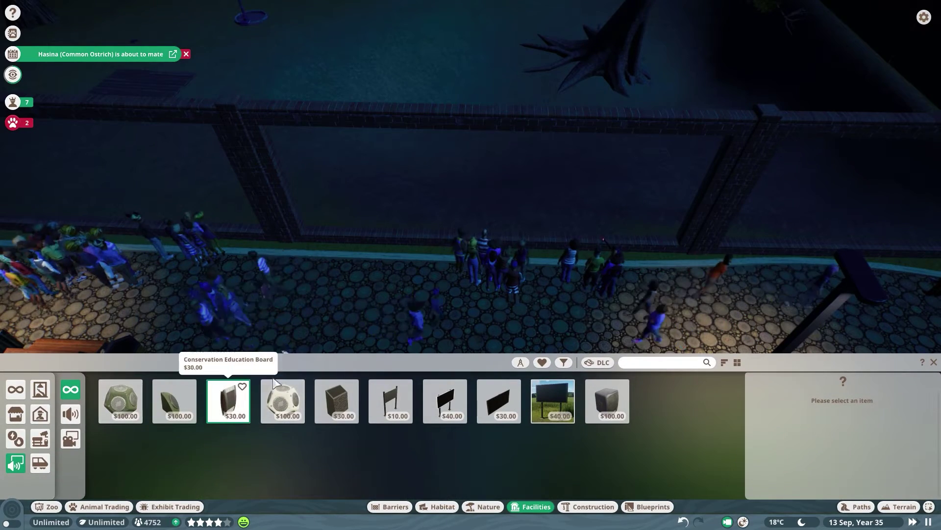
Step: Place two Conservation Education Boards on the grass along the lawn path, rotating the second
click(228, 401)
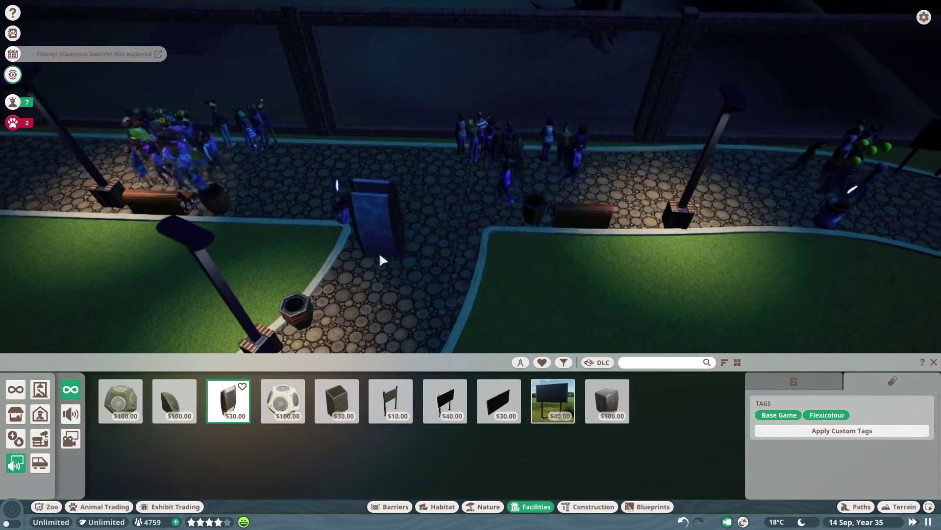
drag(368, 269, 342, 269)
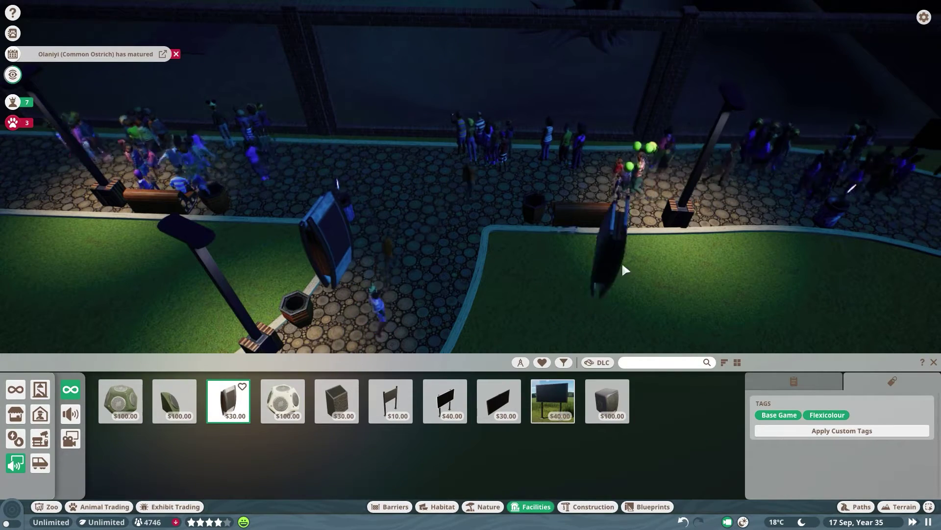
key(a)
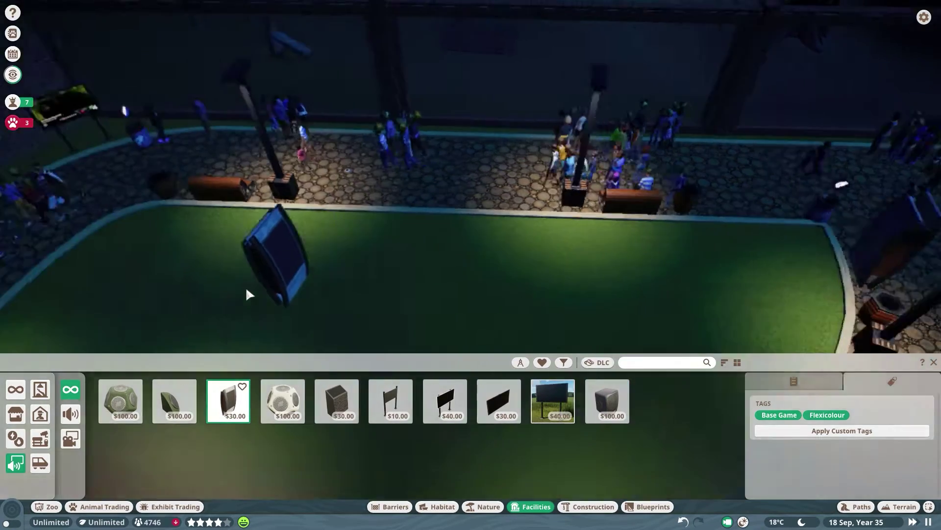
key(a)
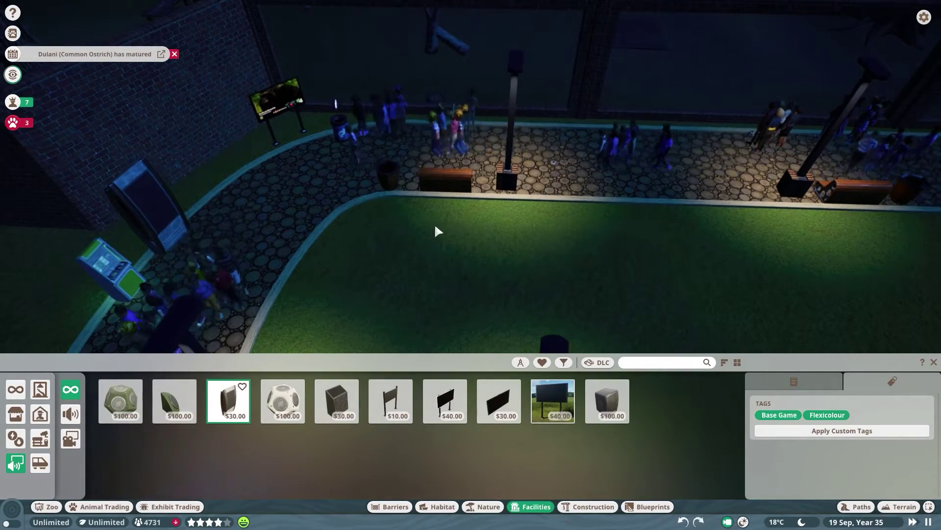
key(s)
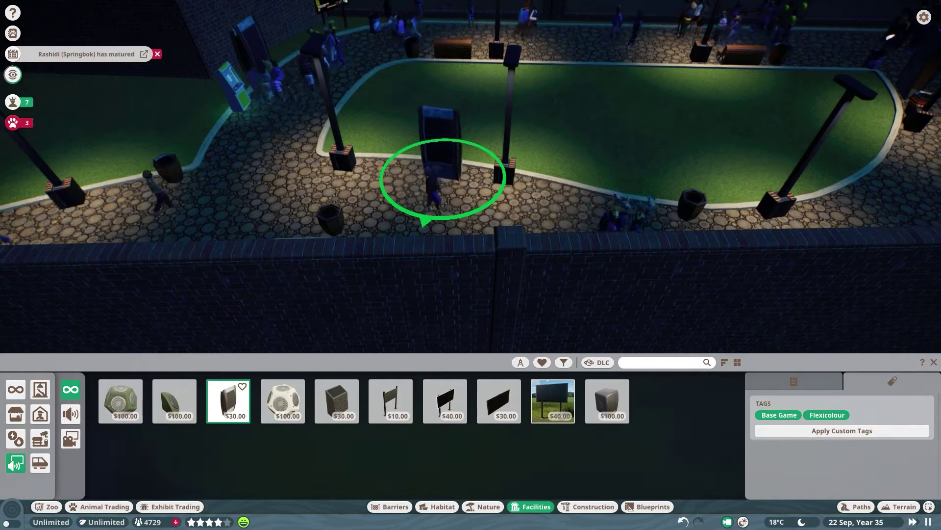
click(445, 166)
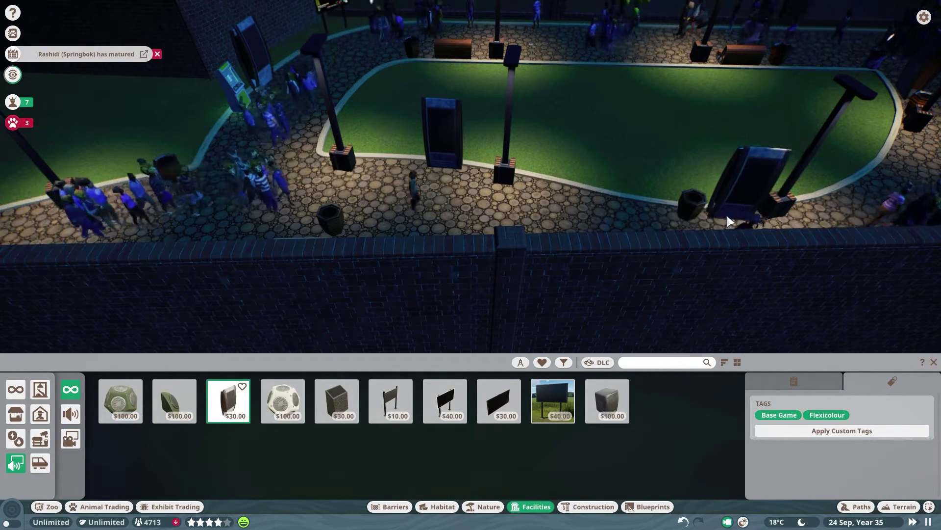
mouse_move(726, 212)
mouse_down()
mouse_move(754, 243)
mouse_move(727, 212)
mouse_up()
Step: Set the first two boards to Bee Population Decline and Repair of the Ozone Layer
right_click(648, 166)
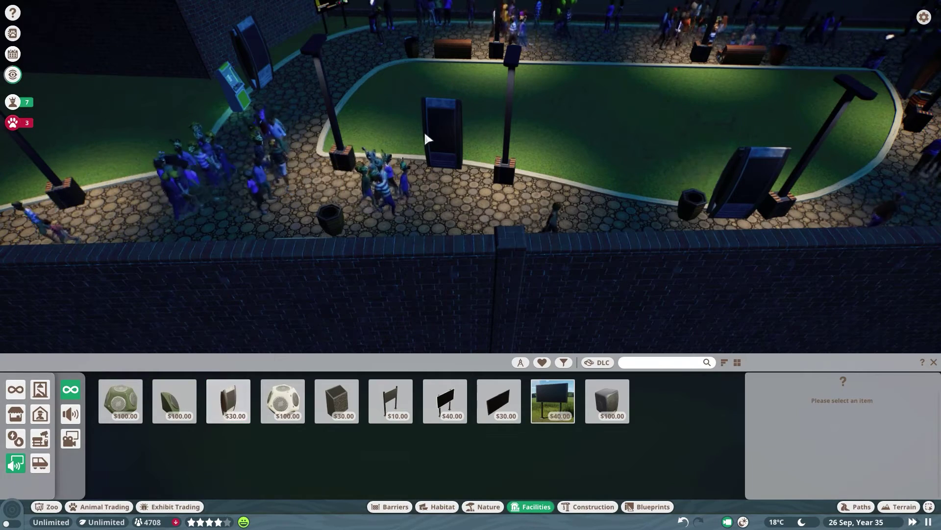
click(426, 139)
click(835, 130)
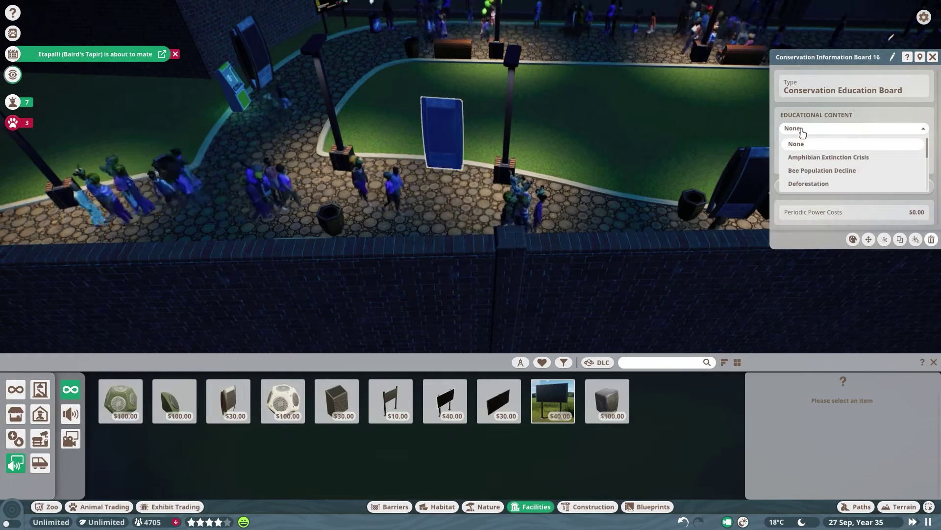
click(836, 169)
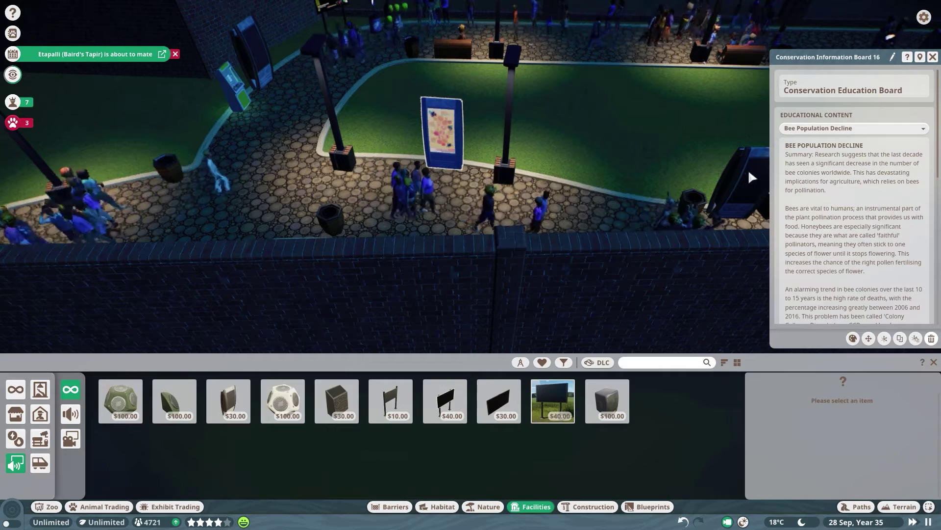
click(821, 129)
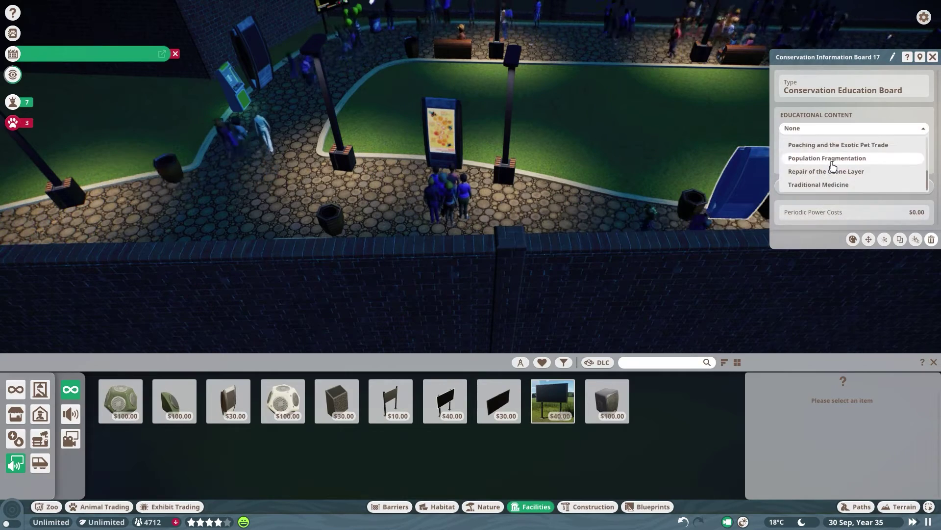
click(837, 177)
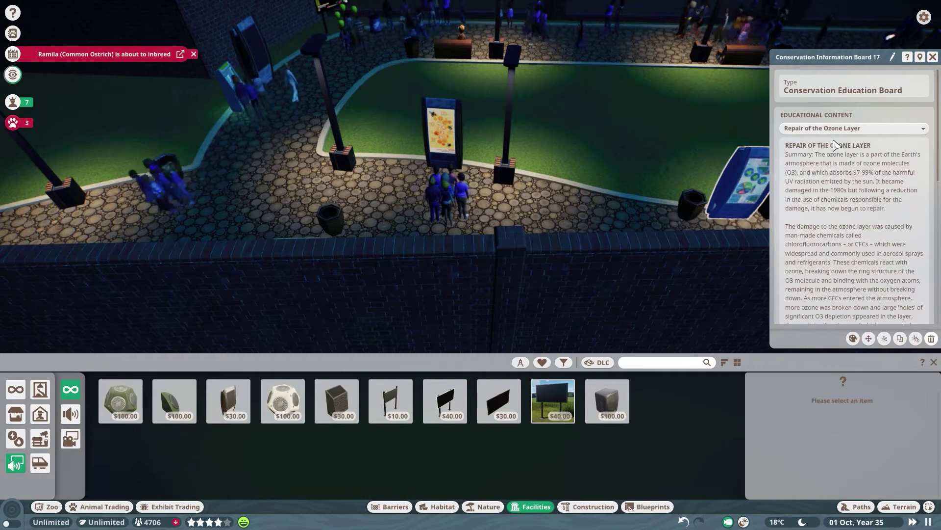
Step: Set board 14 on the path to Deforestation and close its details
key(q)
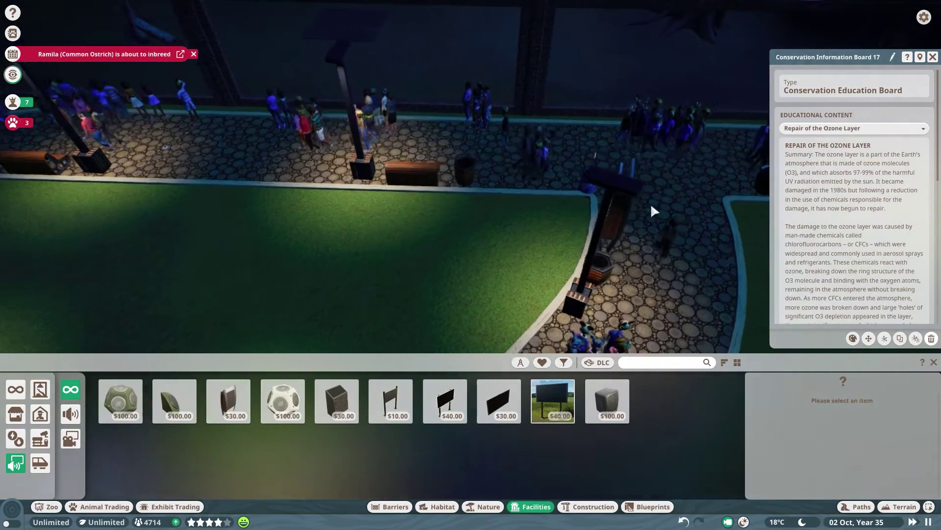
click(567, 189)
click(813, 130)
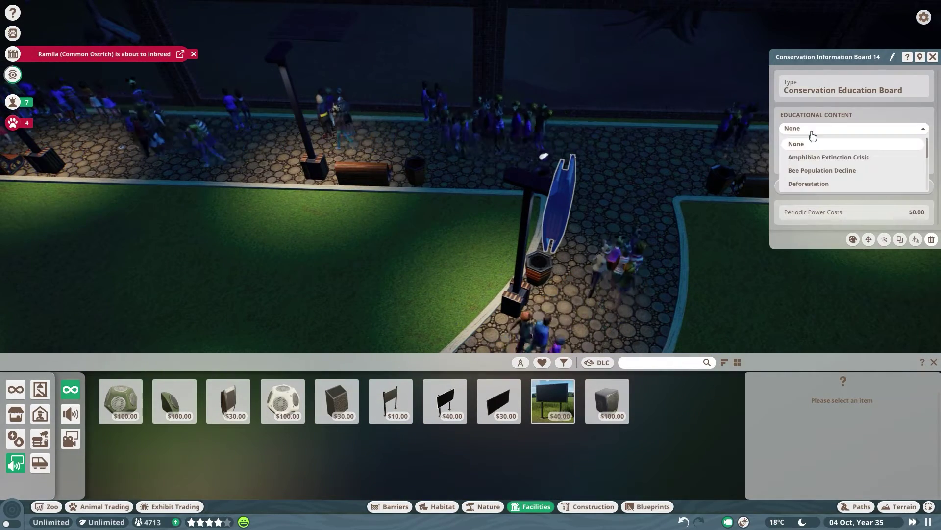
click(818, 183)
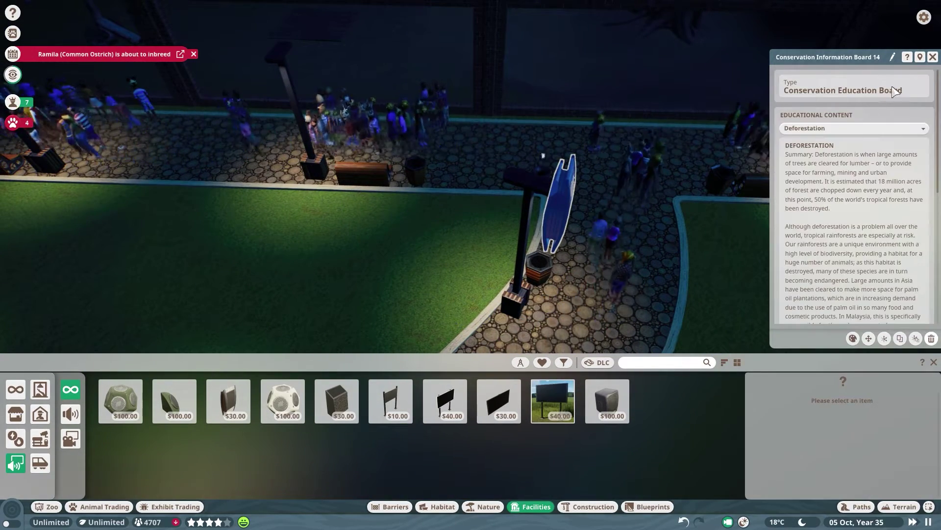
key(Escape)
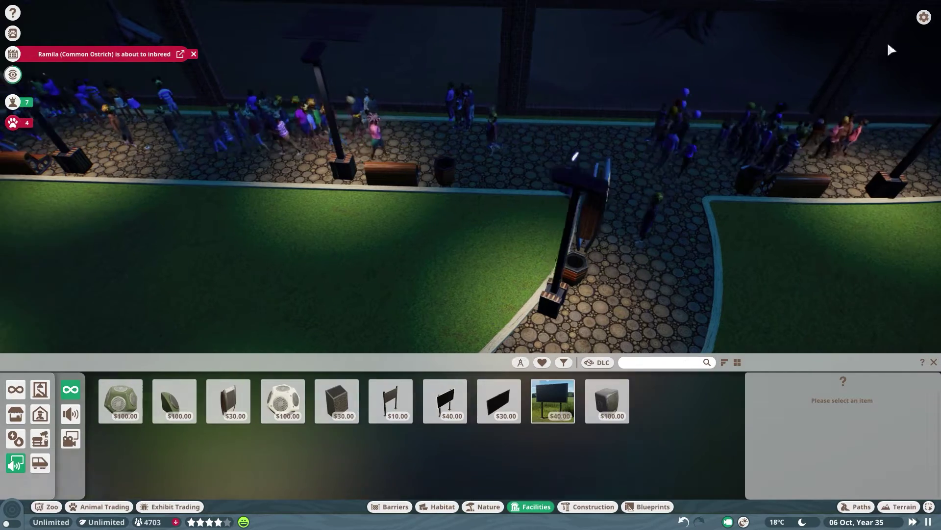
key(a)
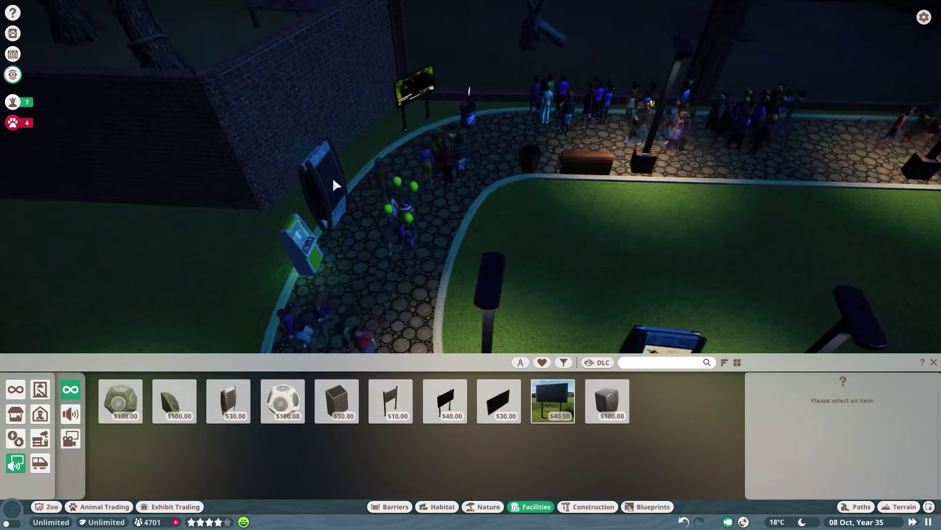
Step: Give Conservation Information Board 15 the Climate Change topic and close the open panels
click(333, 181)
click(809, 130)
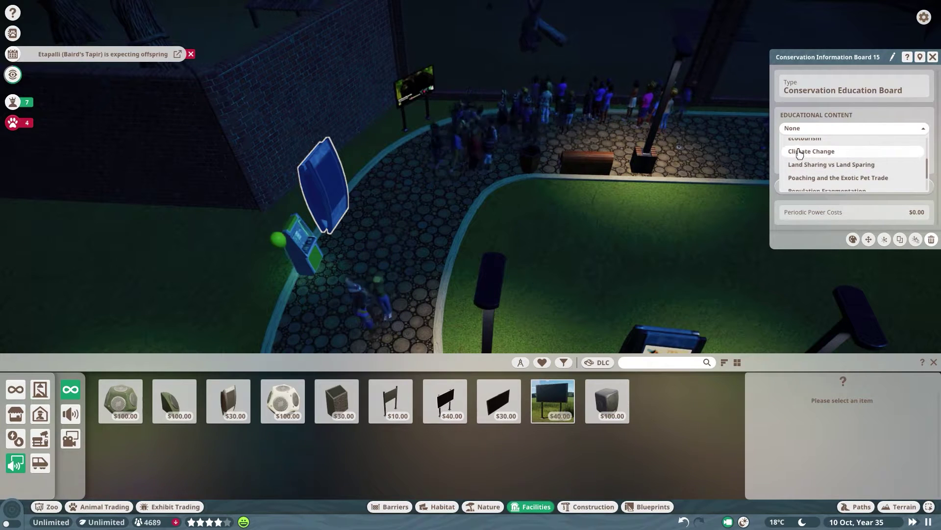
click(799, 153)
click(933, 57)
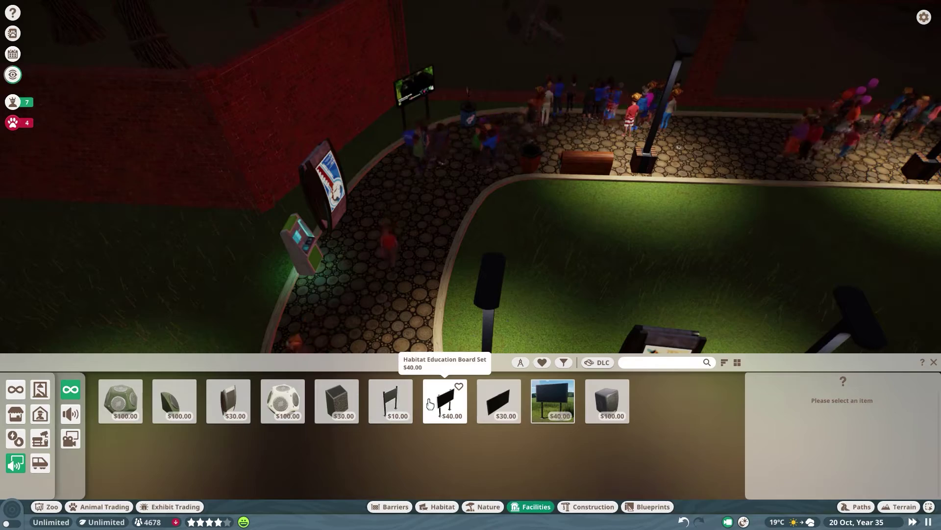
click(934, 363)
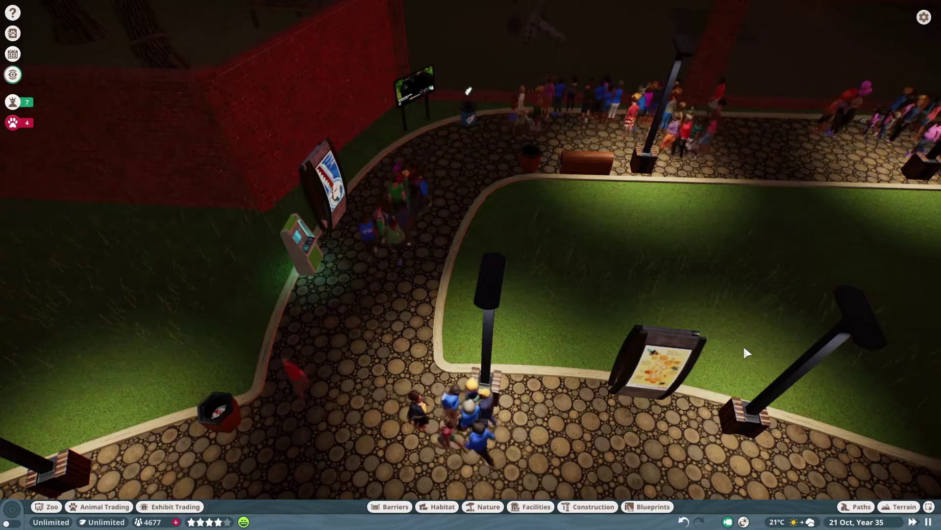
Step: Place two $30 Conservation Education Boards along the cobblestone path, rotated to match it
key(a)
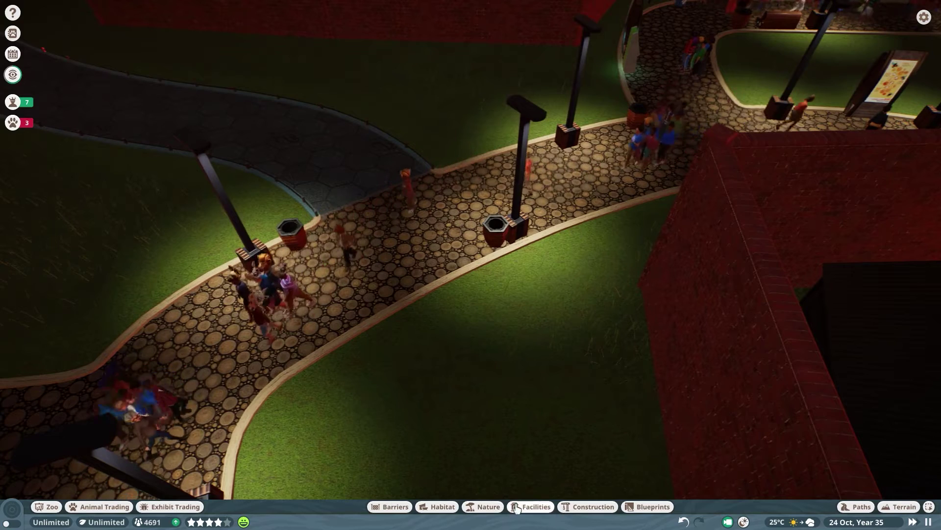
click(540, 507)
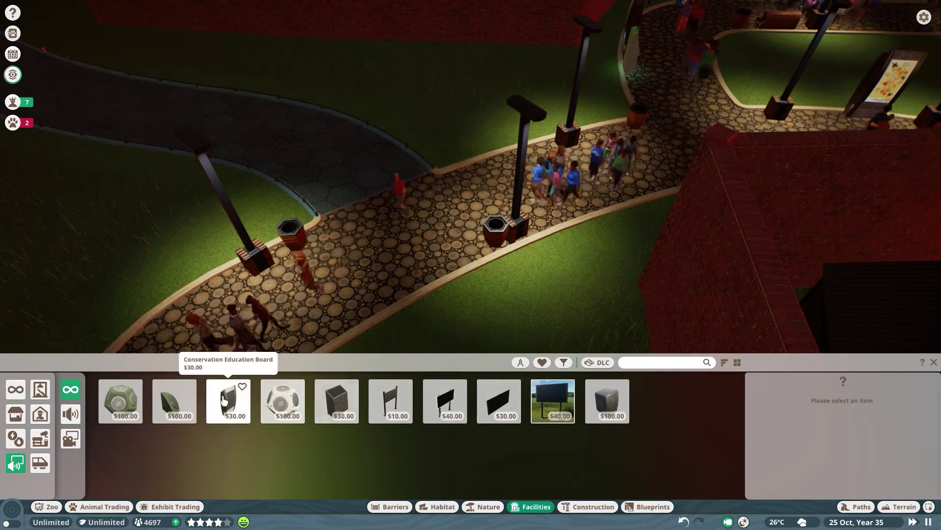
click(229, 401)
mouse_move(214, 274)
mouse_down()
mouse_move(265, 320)
mouse_move(203, 286)
mouse_up()
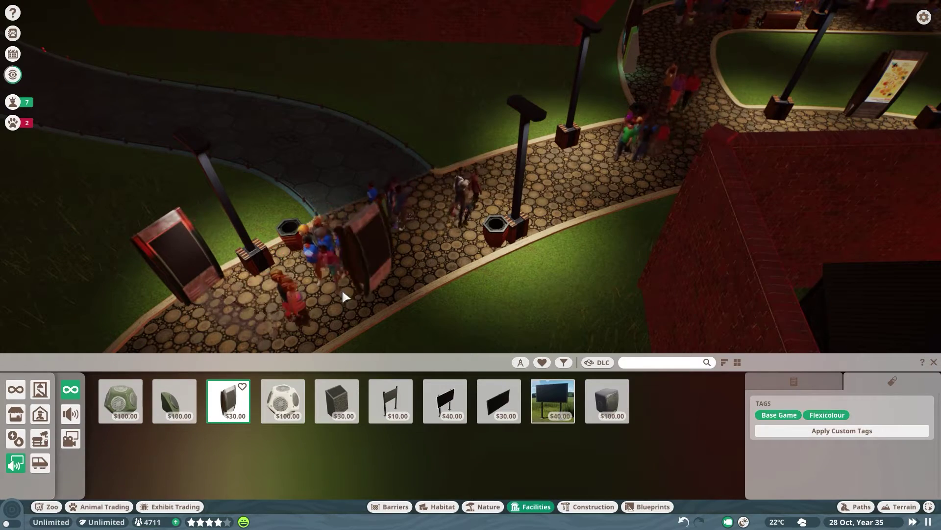
key(w)
key(w)
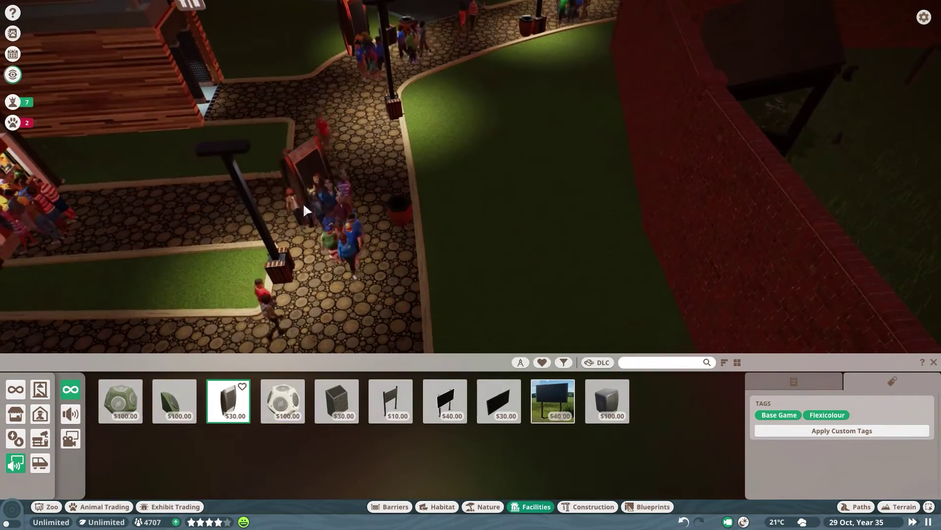
drag(399, 158, 324, 172)
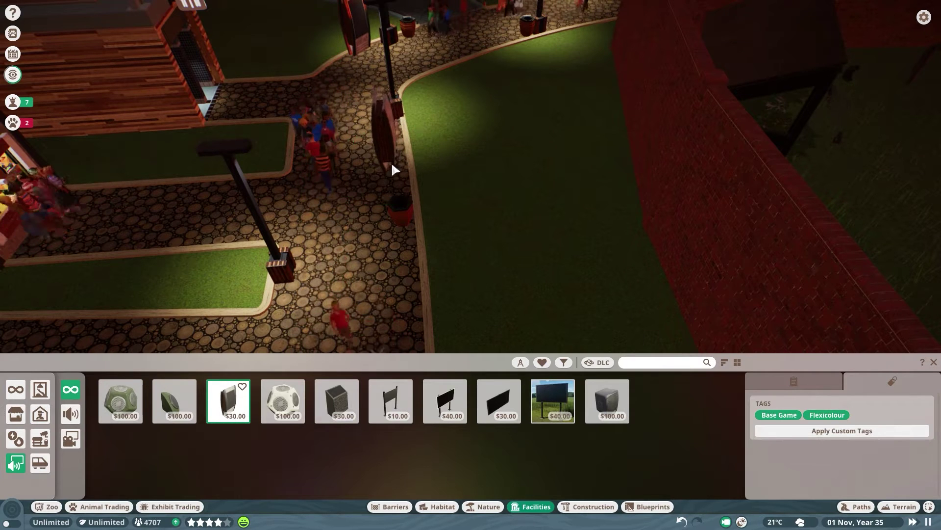
drag(398, 162, 398, 161)
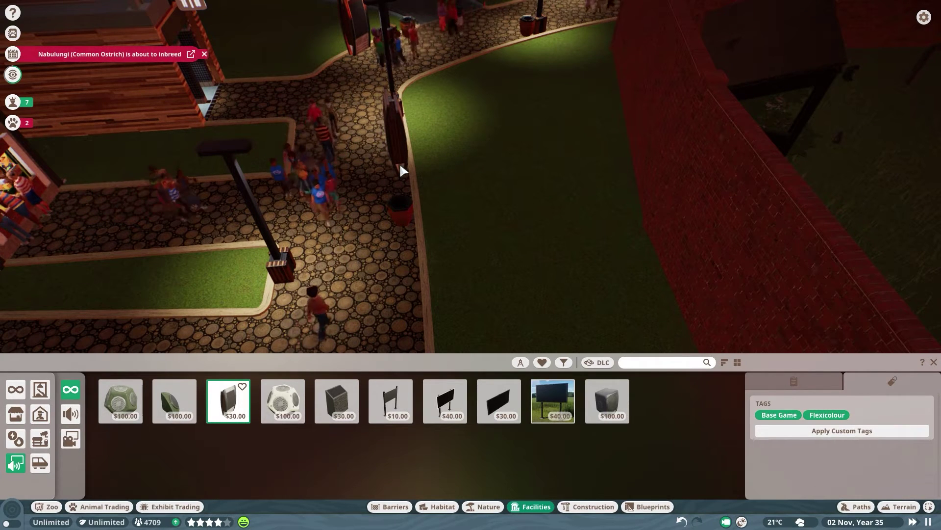
Step: Set the first new board's educational content to Population Fragmentation
right_click(410, 147)
click(403, 139)
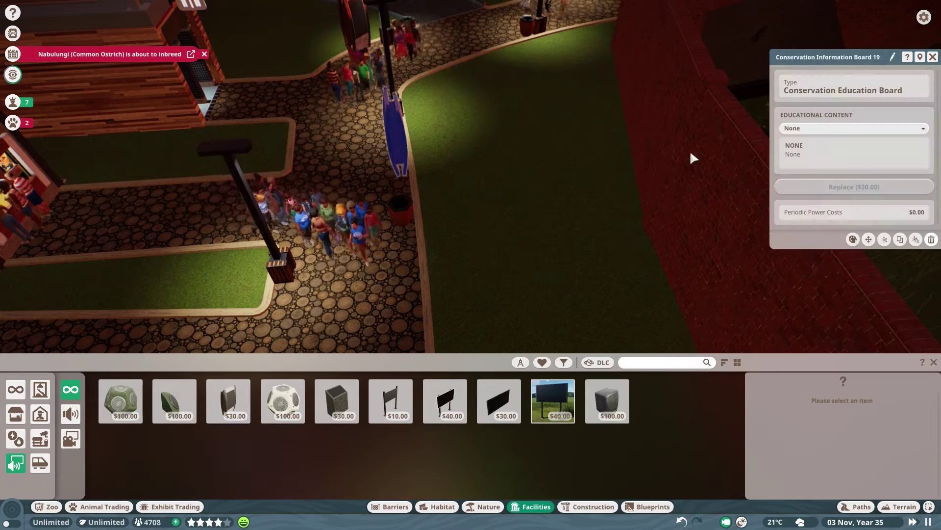
click(803, 135)
scroll(831, 174, down, 3)
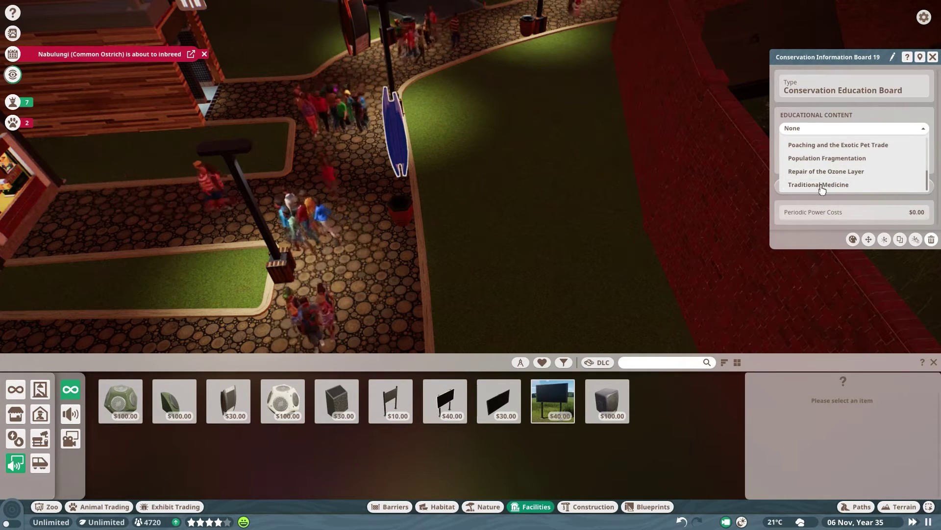
click(809, 158)
click(933, 57)
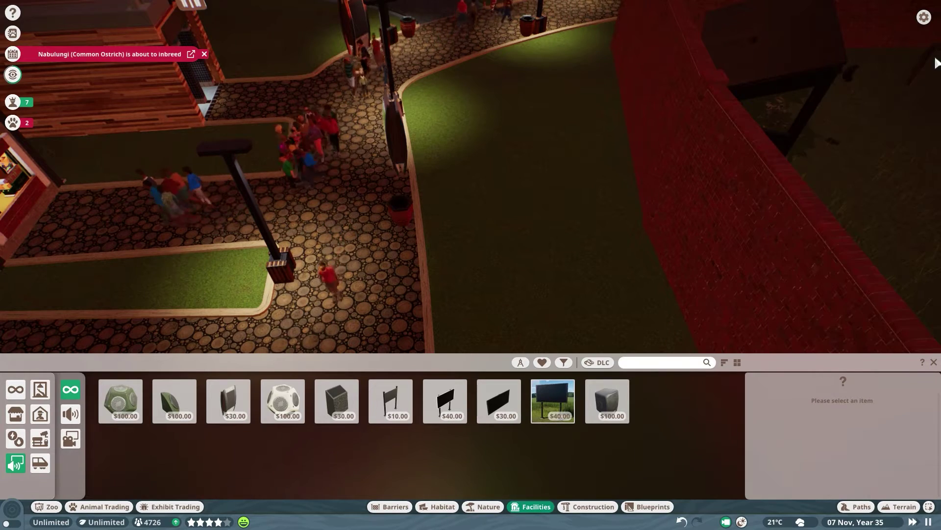
Step: Set Conservation Information Board 18's content to Poaching and the Exotic Pet Trade
click(343, 47)
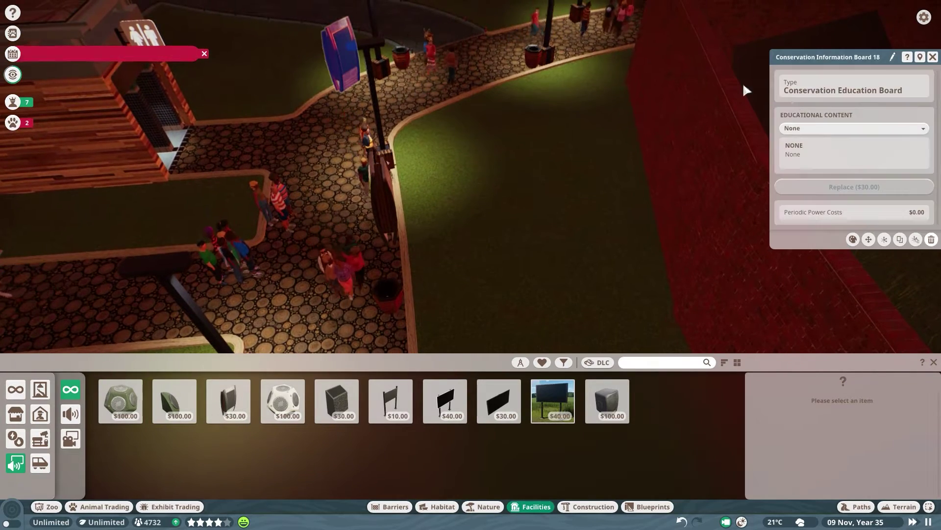
click(821, 130)
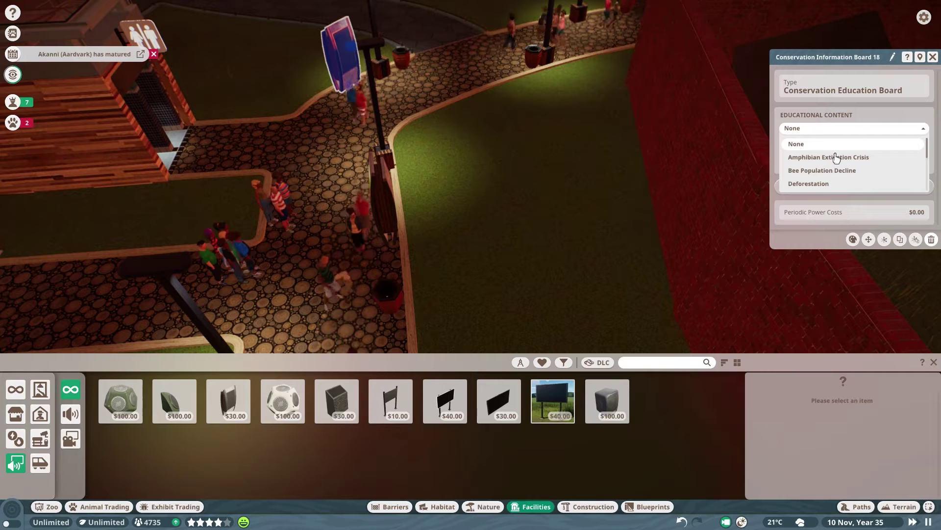
click(841, 152)
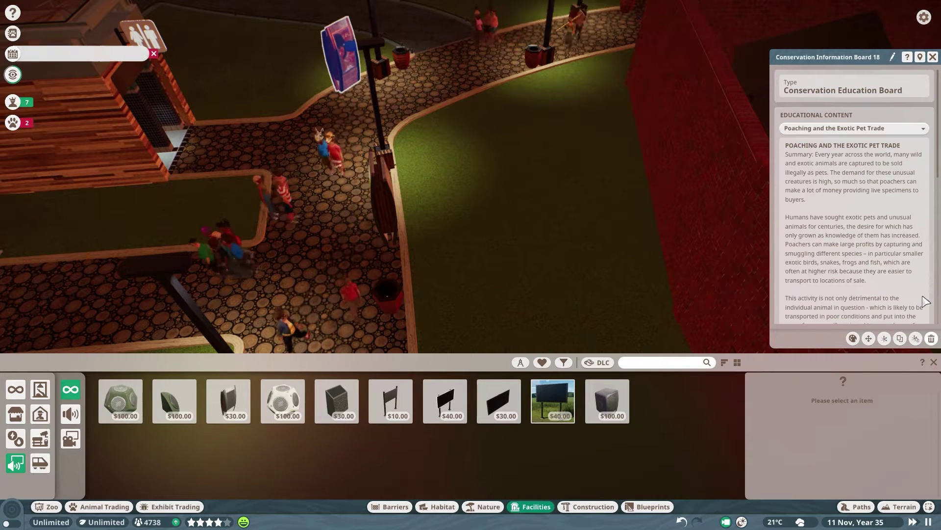
click(933, 58)
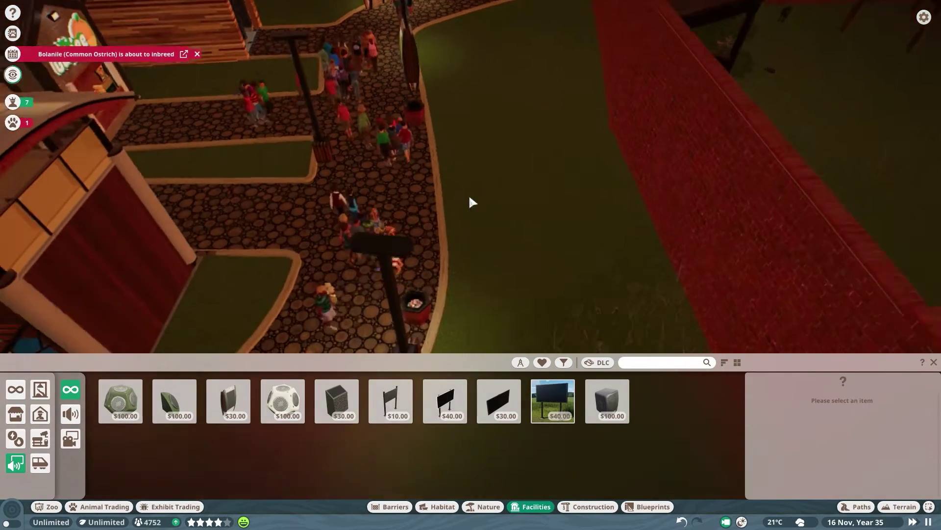
Step: Pick the New World Exhibit Small building from the Exhibits category
key(d)
key(q)
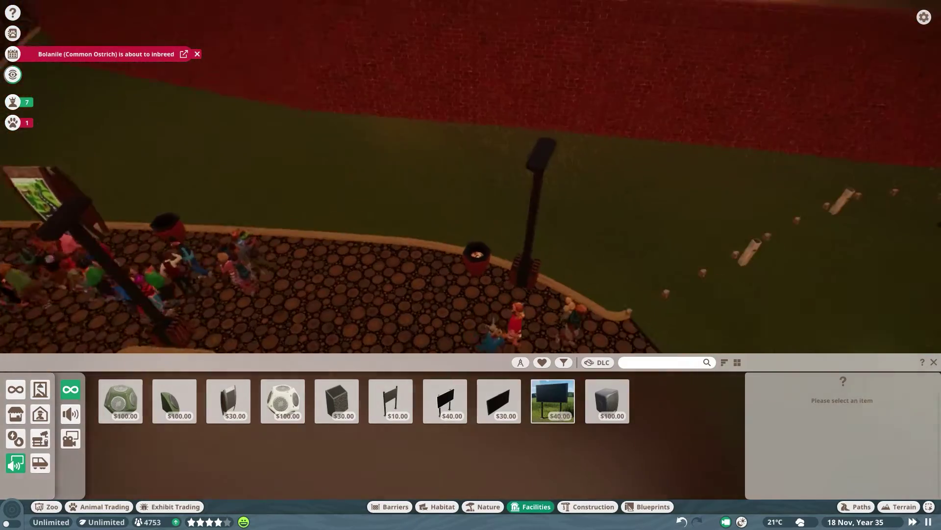
key(q)
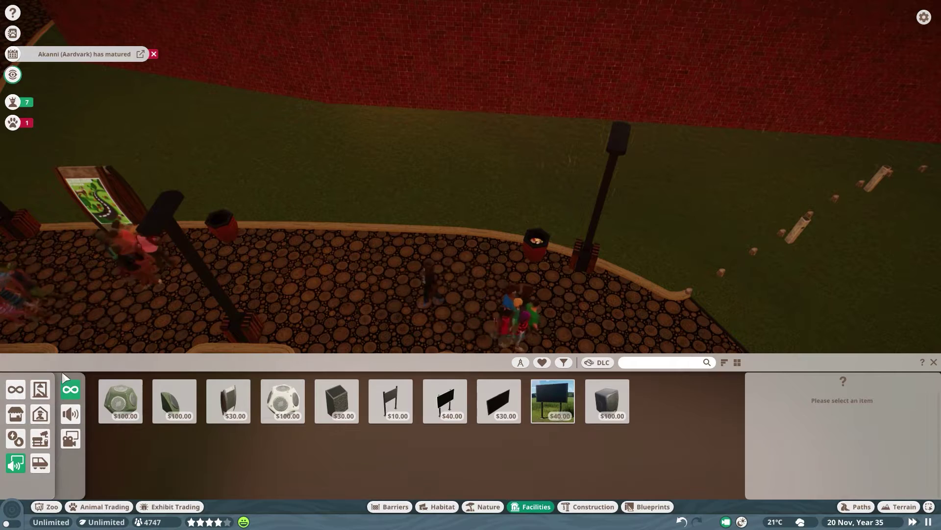
click(41, 390)
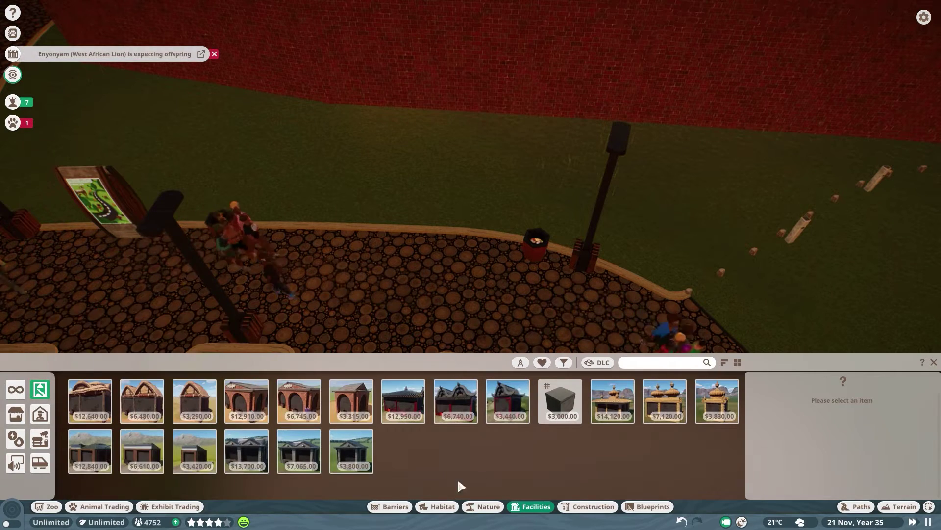
click(559, 397)
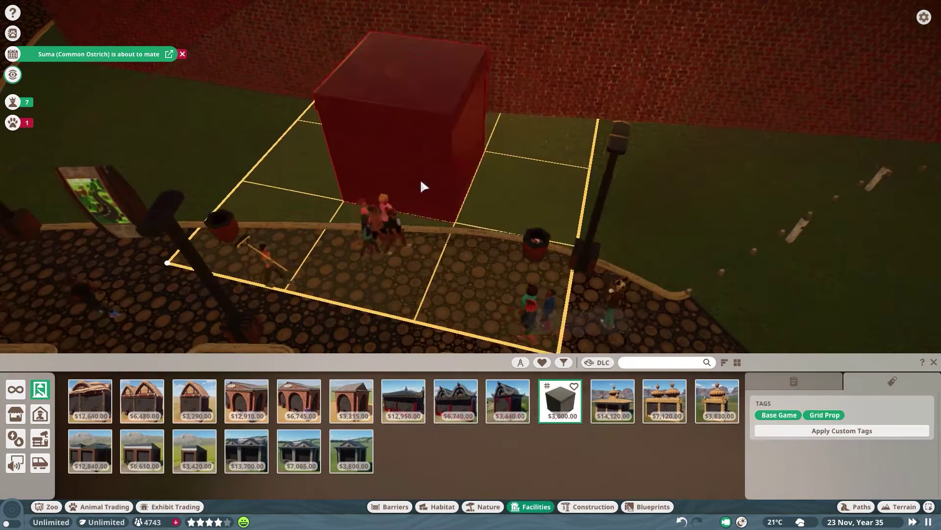
click(144, 457)
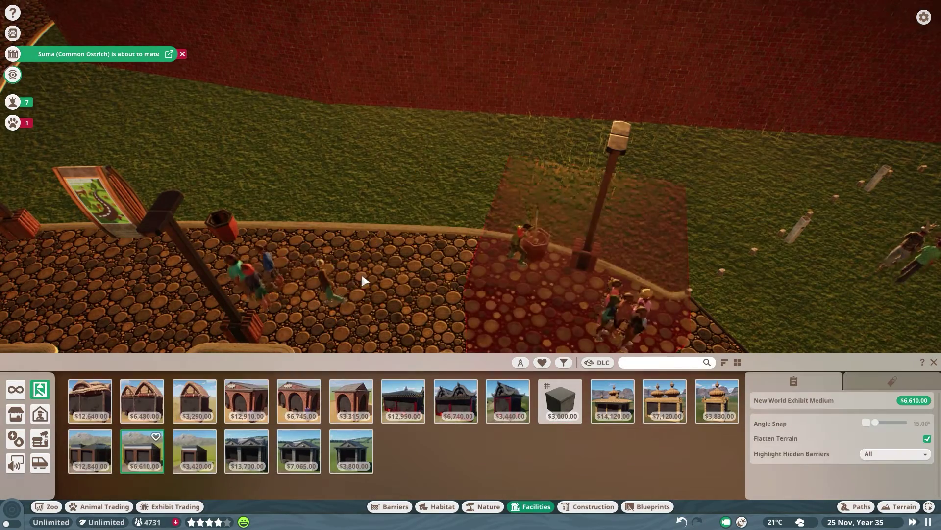
click(197, 458)
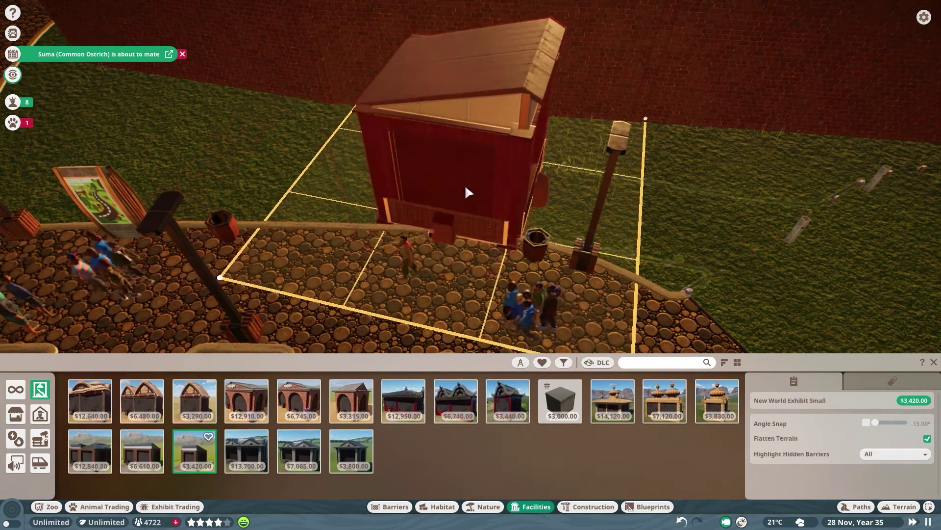
Step: Rotate the small exhibit building to face the path and place it at the path's end
drag(466, 190, 524, 200)
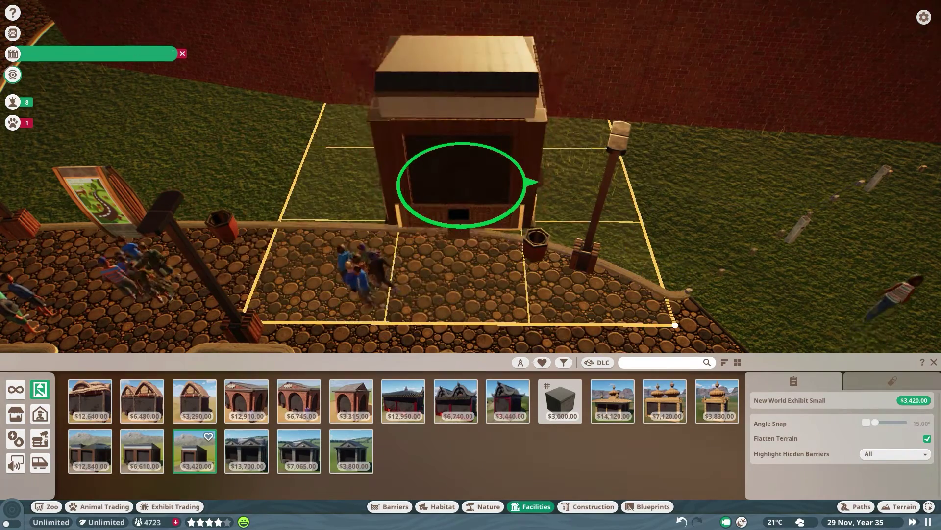
drag(523, 201, 438, 159)
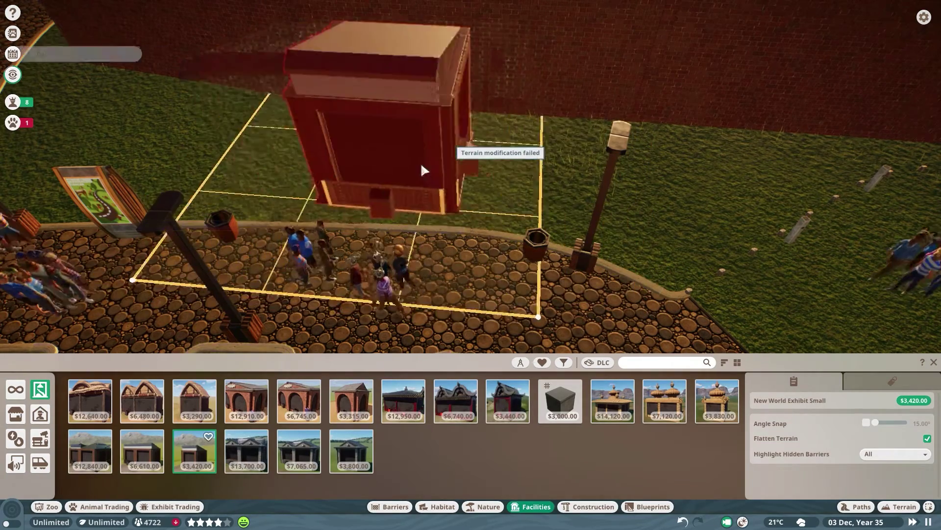
click(455, 175)
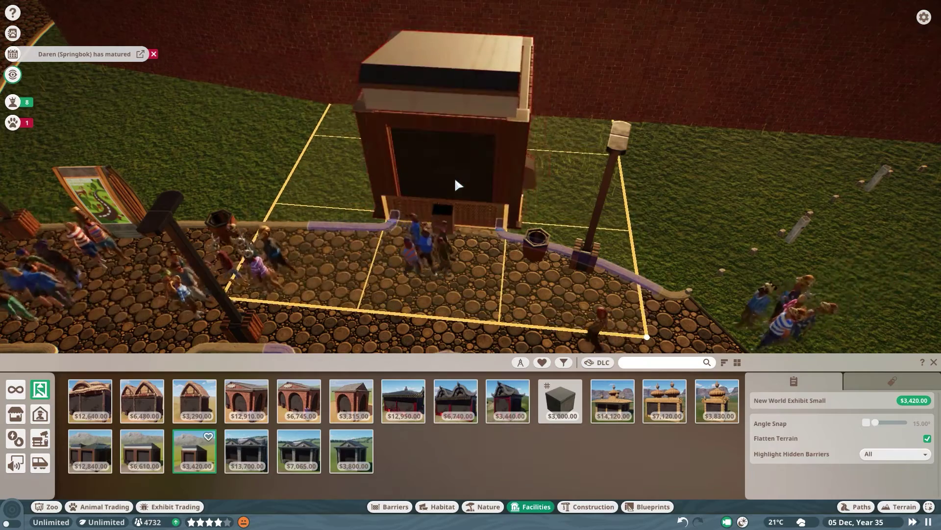
right_click(317, 193)
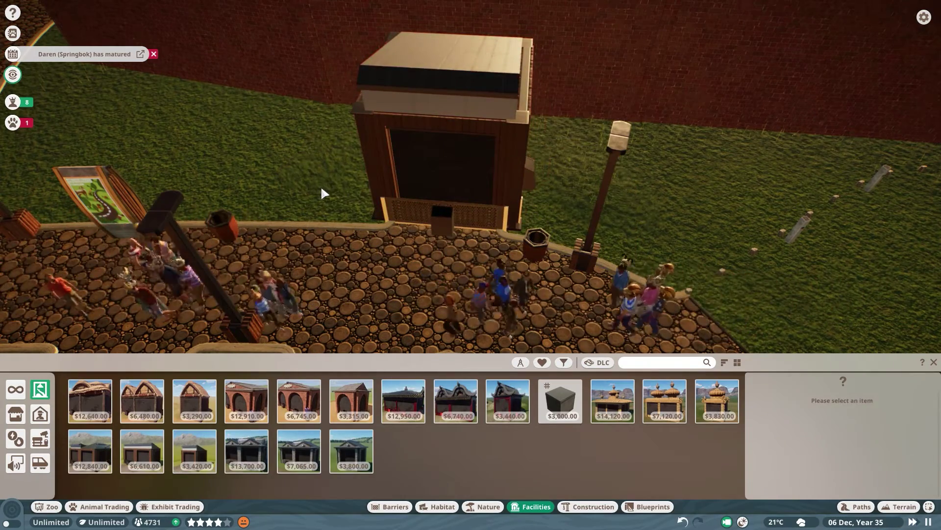
key(a)
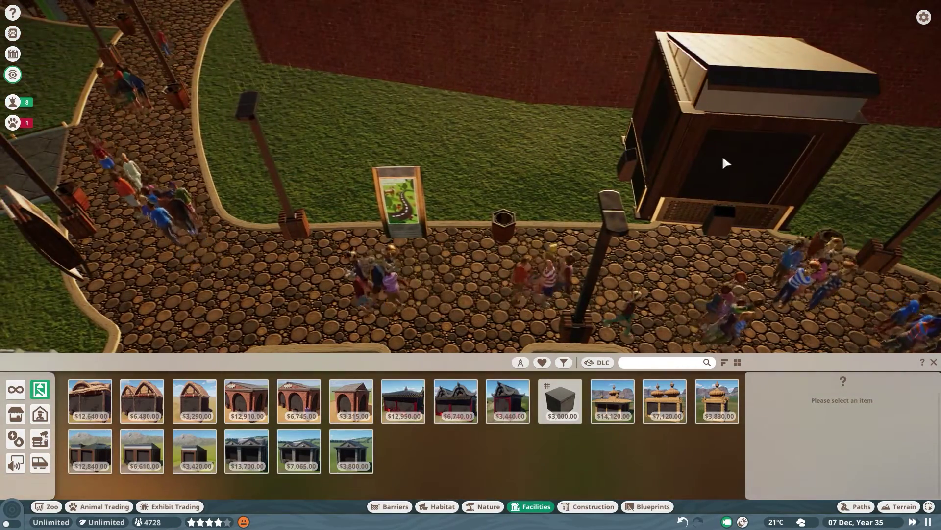
Step: Move Exhibit 1's small building to a new spot along the path
click(722, 154)
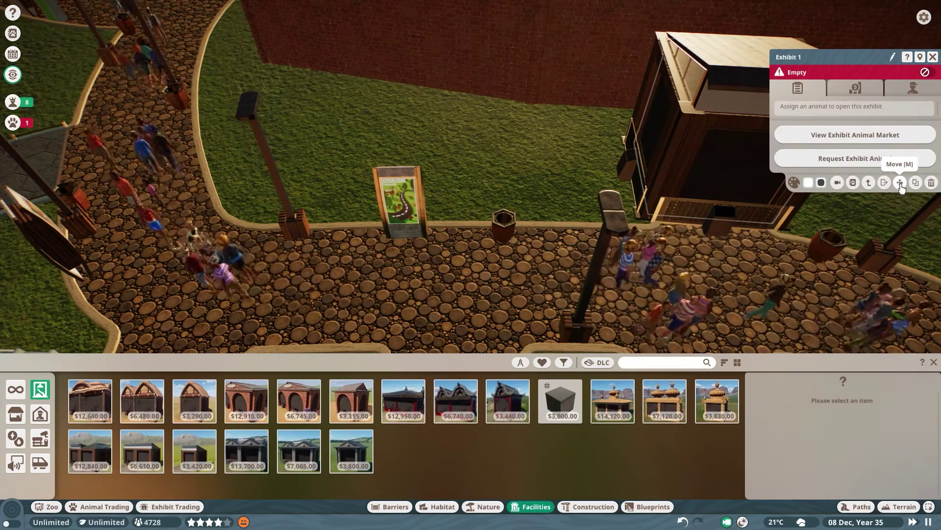
click(901, 185)
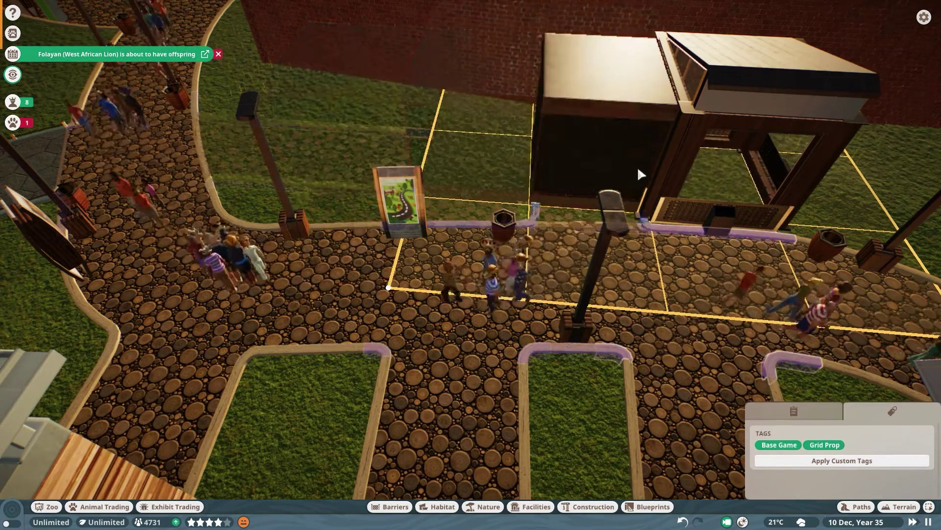
click(638, 171)
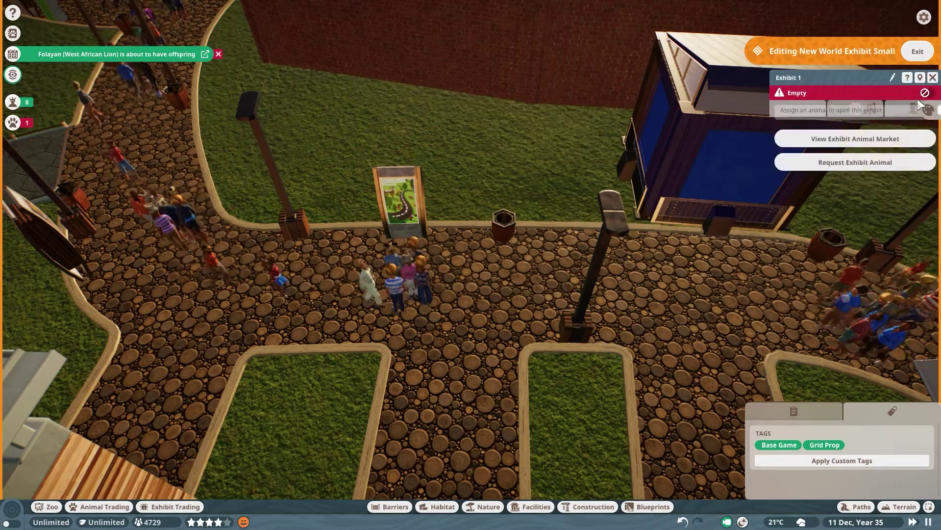
key(d)
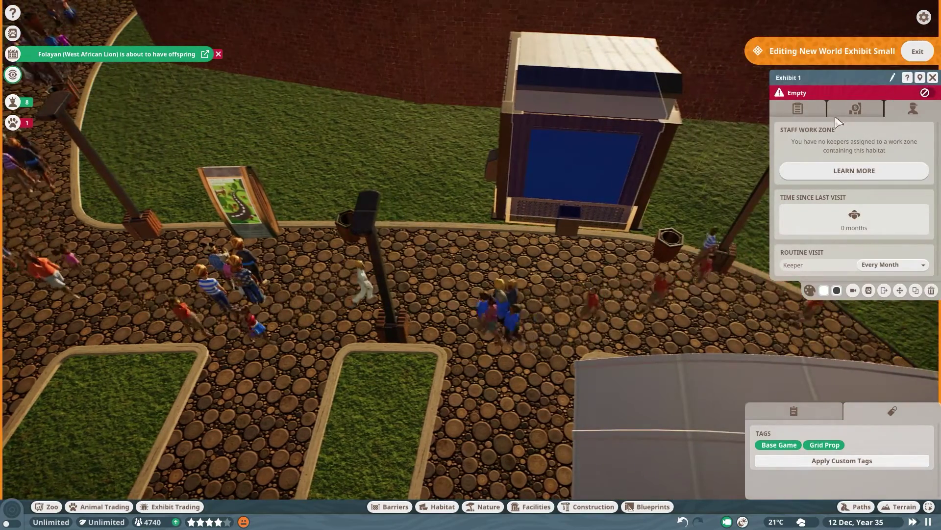
Step: Review Exhibit 1's Finances and Overview tabs, then open animal storage
click(798, 109)
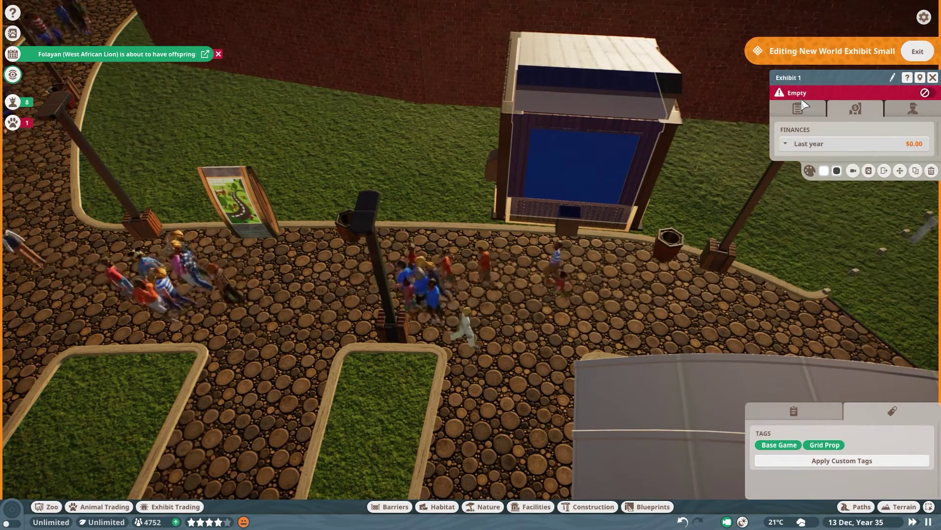
click(800, 108)
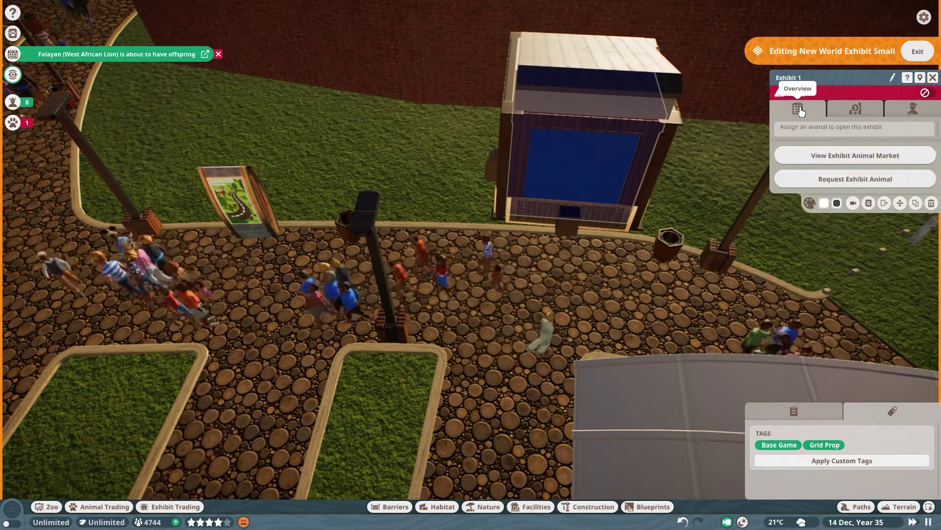
click(126, 509)
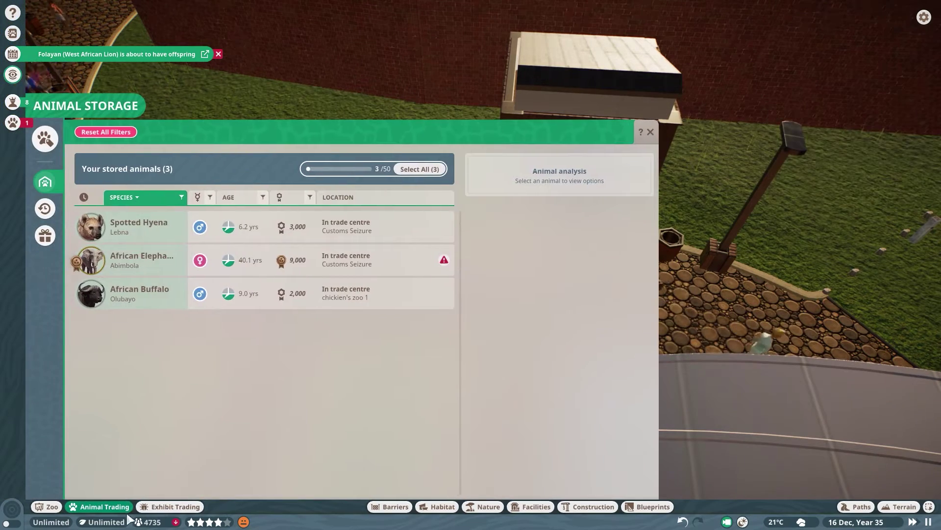
Step: Adopt male Boa Constrictor Marco from Exhibit Trading and send him to the zoo
click(159, 510)
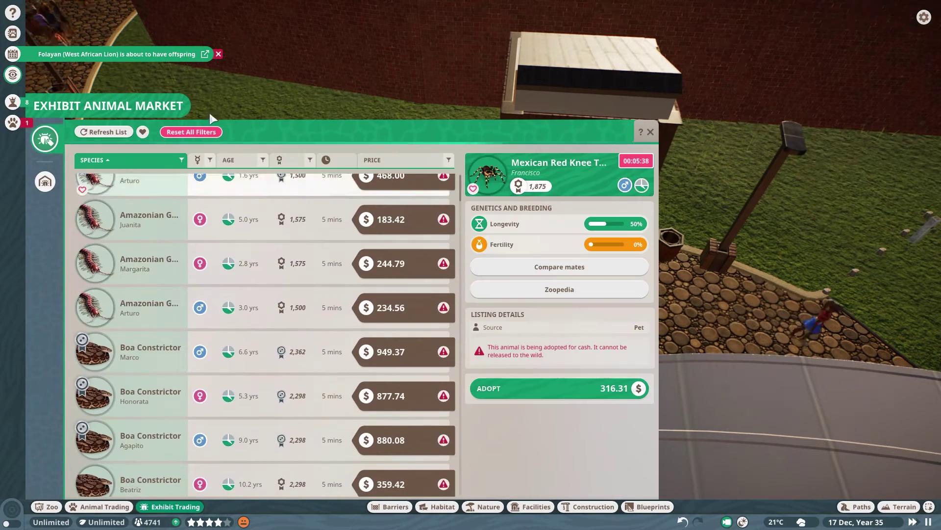
scroll(180, 292, down, 1)
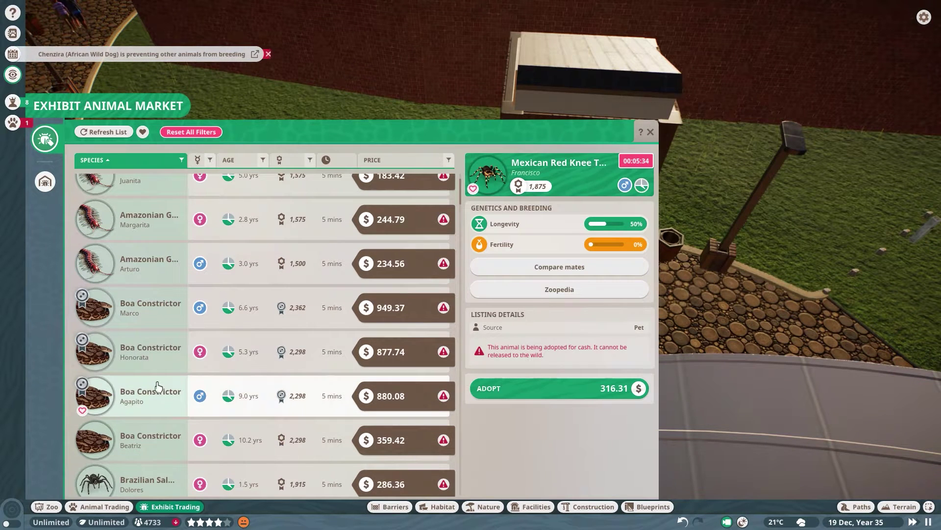
click(358, 366)
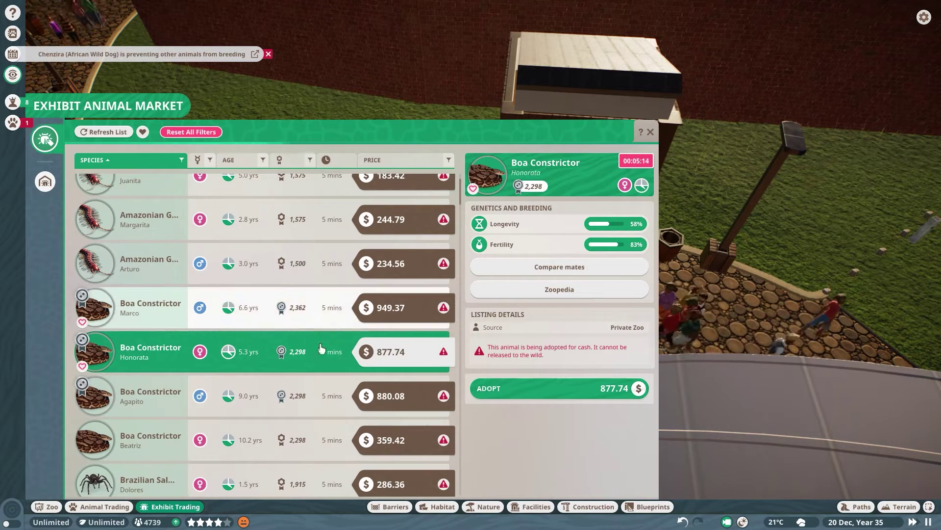
click(172, 318)
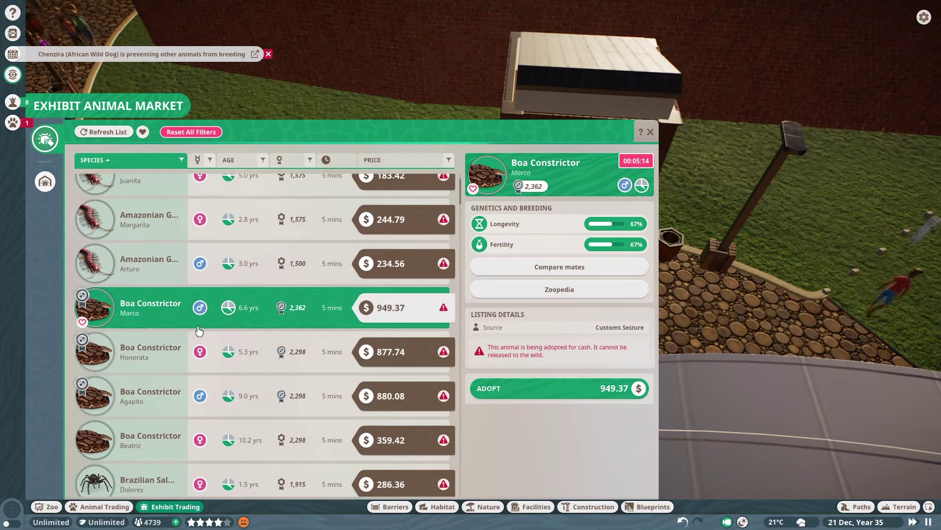
click(494, 390)
click(544, 372)
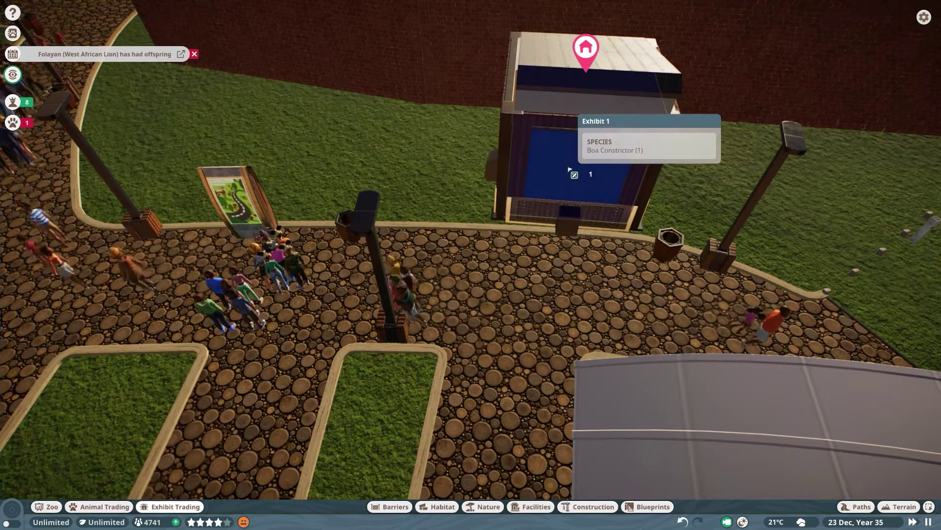
click(572, 221)
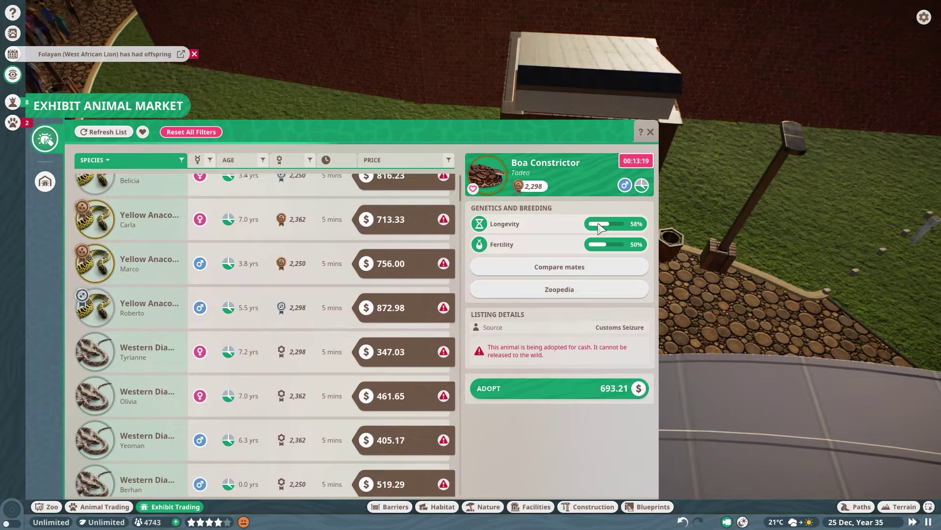
click(651, 132)
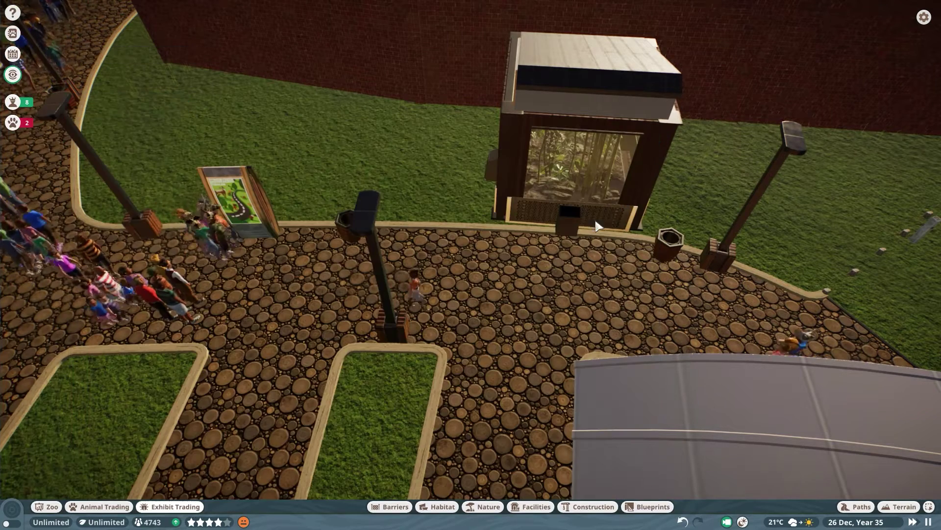
Step: Set the Exhibit Information Board in front of the exhibit to Boa Constrictor content
click(570, 218)
click(822, 131)
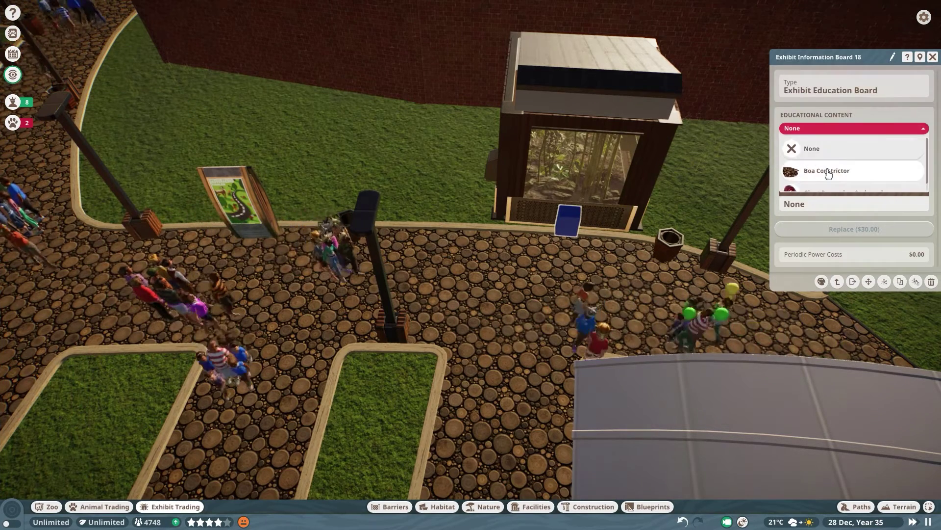
click(825, 169)
click(933, 58)
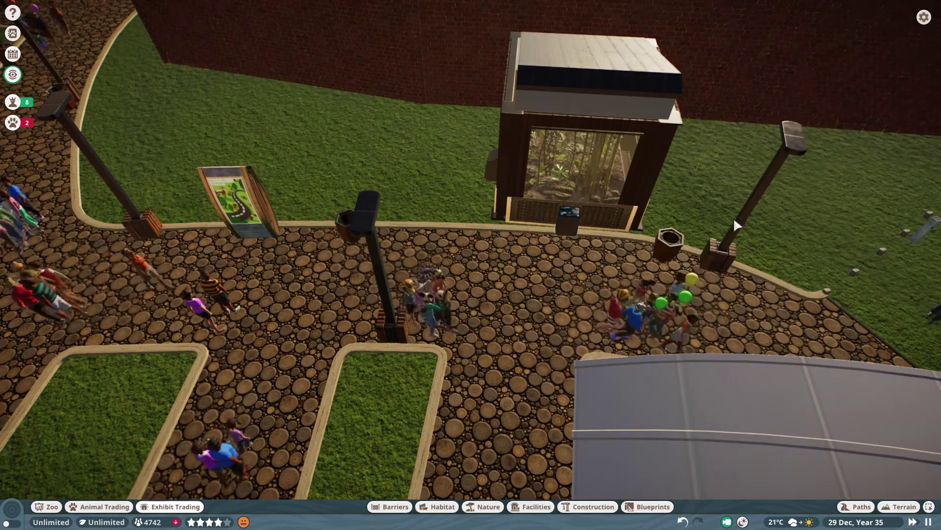
scroll(725, 212, up, 5)
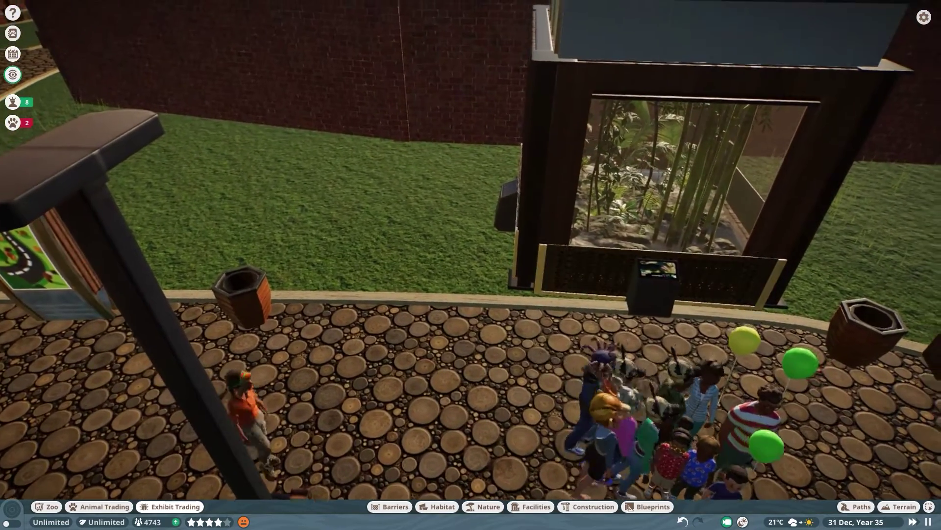
drag(830, 197, 799, 259)
scroll(780, 273, down, 5)
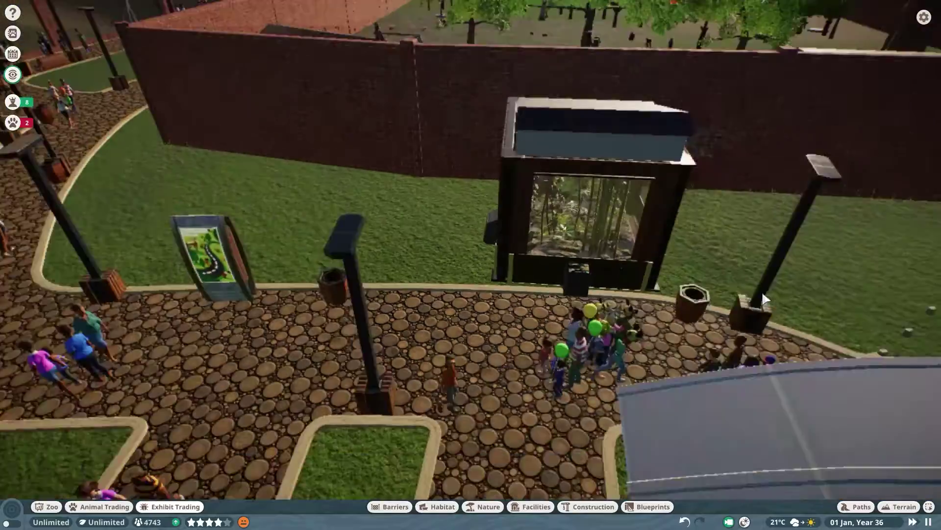
scroll(599, 266, up, 3)
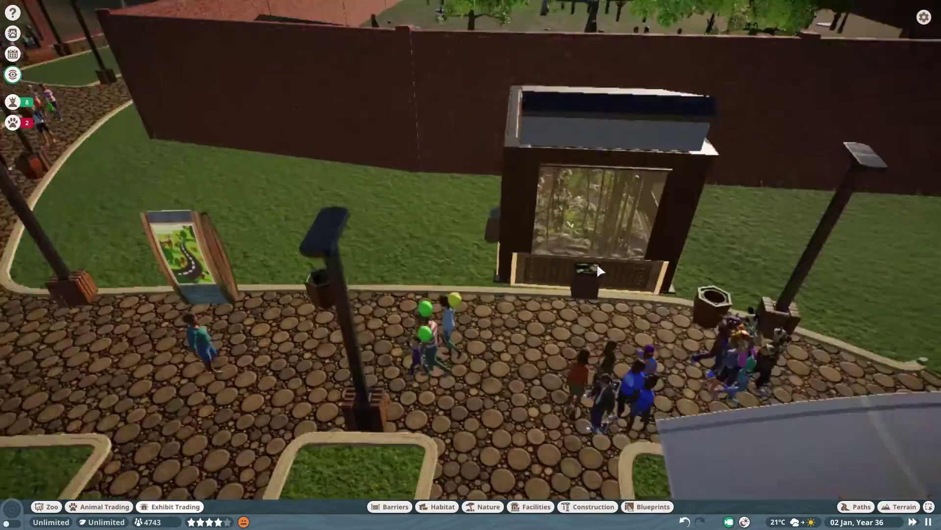
scroll(596, 262, up, 3)
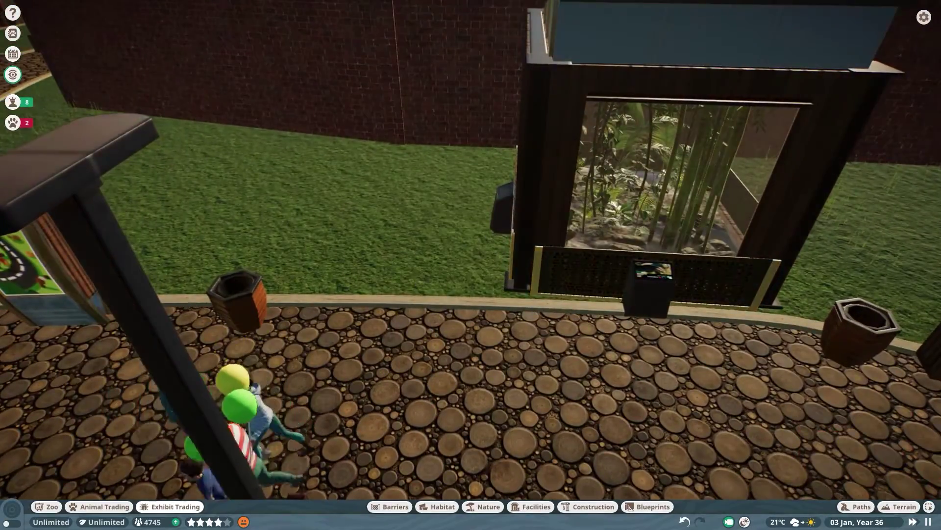
scroll(236, 252, down, 4)
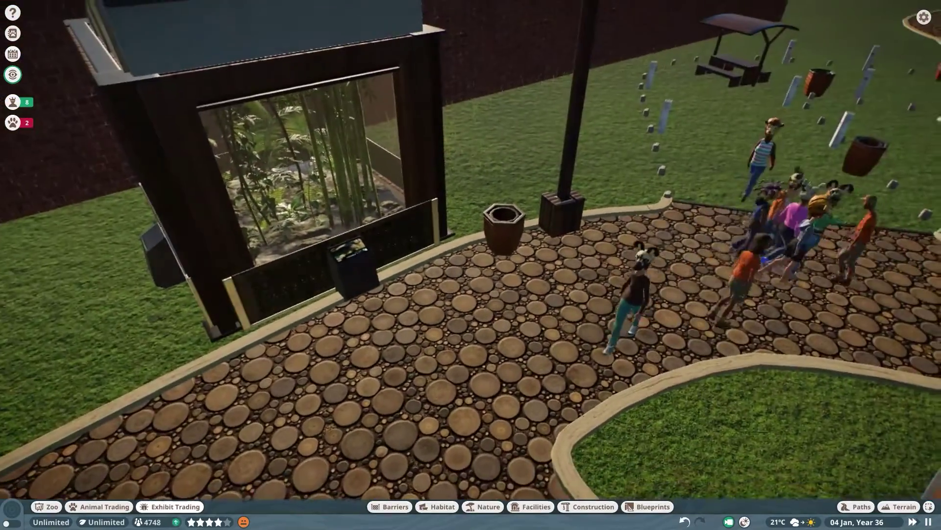
scroll(235, 252, up, 1)
scroll(238, 248, up, 5)
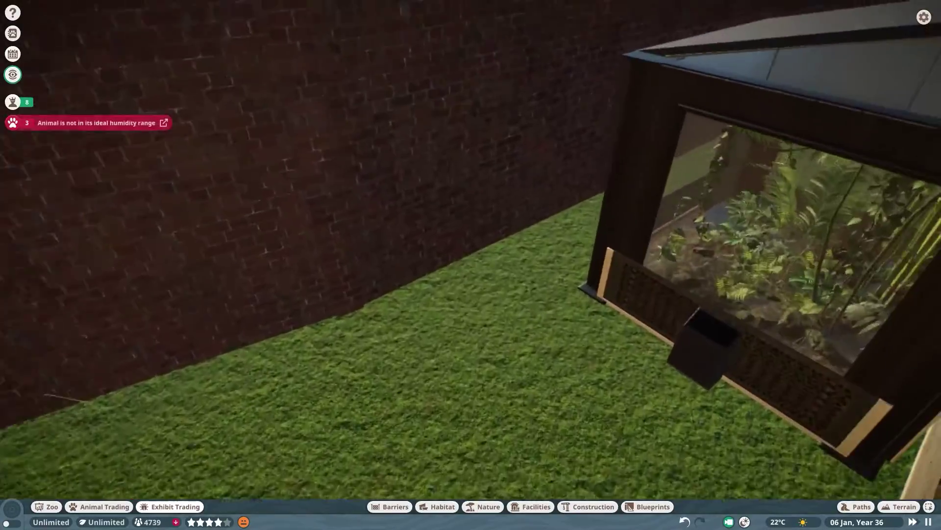
Step: Select the boa exhibit and review its temperature, humidity and resident animals
mouse_move(797, 215)
mouse_down()
mouse_move(808, 235)
mouse_move(189, 236)
mouse_up()
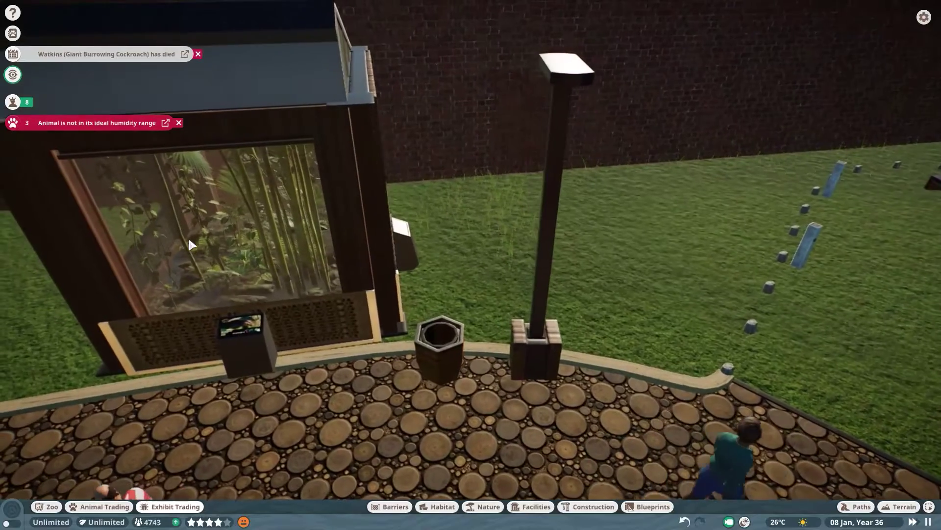
click(191, 235)
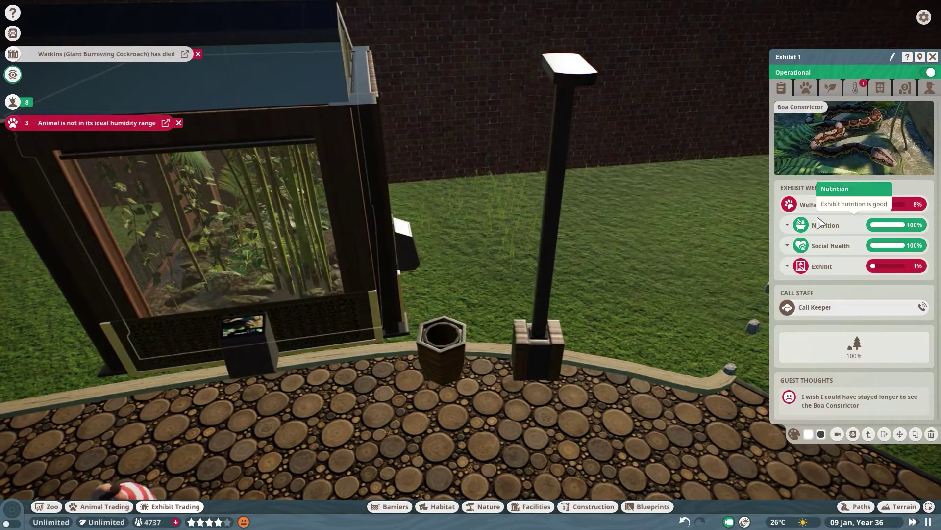
click(854, 95)
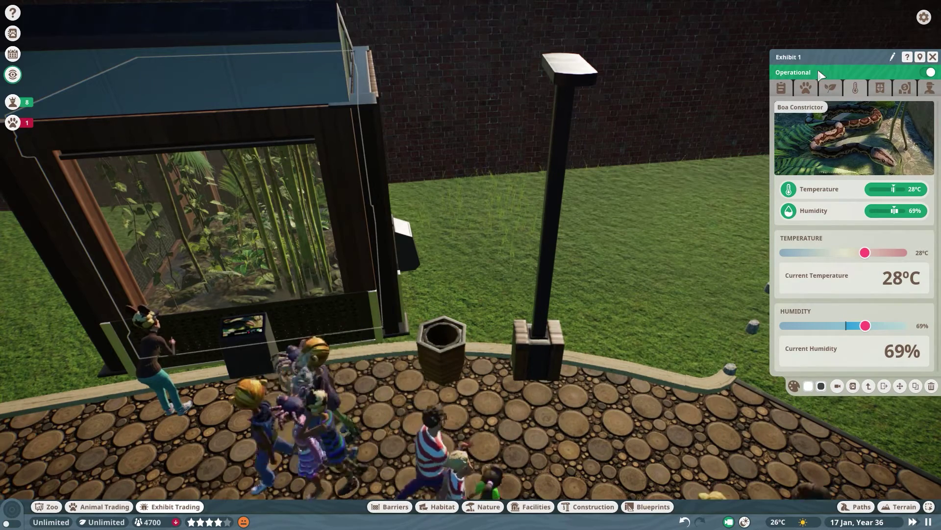
click(807, 87)
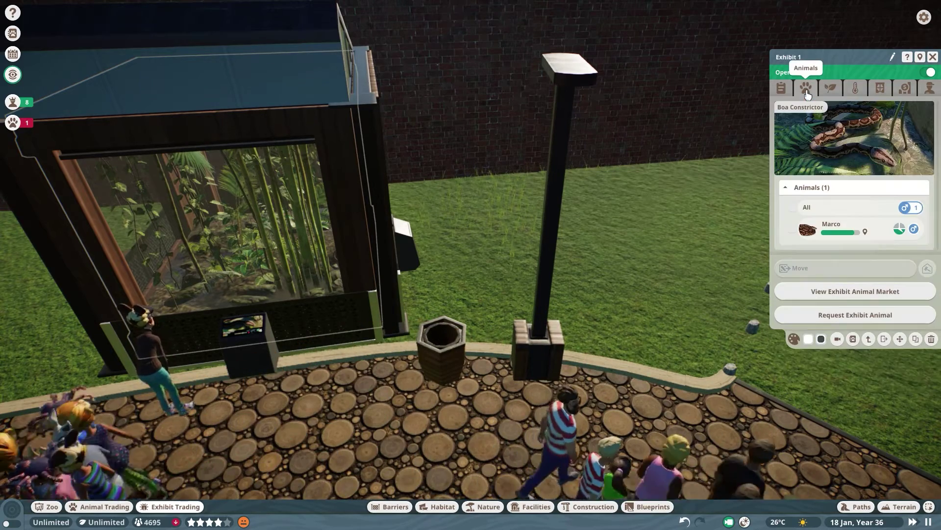
Step: Switch on Long Wide Trunk, Thin Smooth Branch and Thin Long Log enrichment in Layout
click(831, 88)
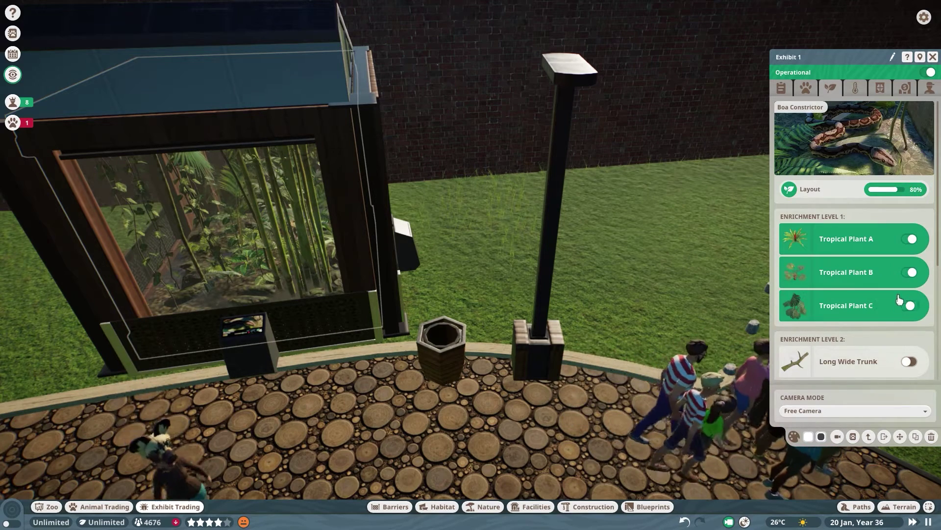
scroll(899, 299, down, 2)
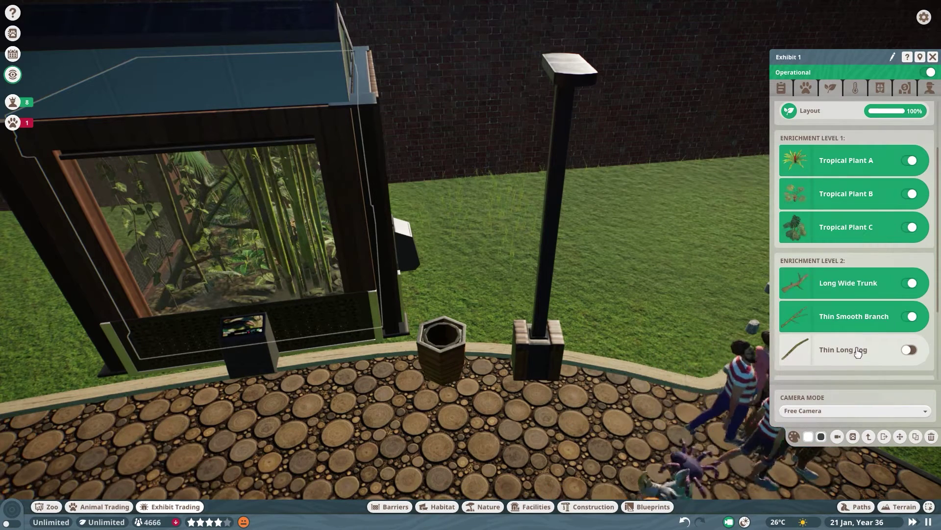
click(858, 353)
scroll(881, 346, down, 2)
scroll(850, 361, down, 1)
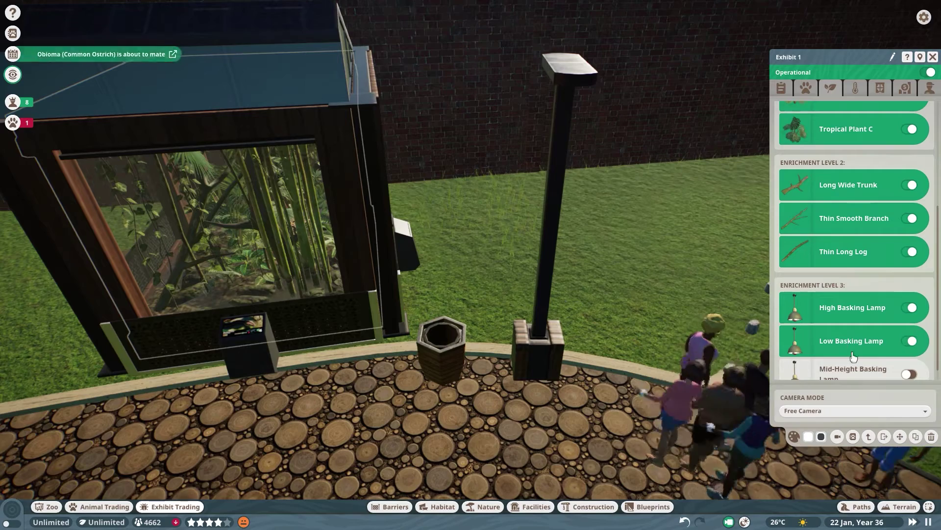
scroll(865, 358, up, 1)
scroll(872, 294, up, 2)
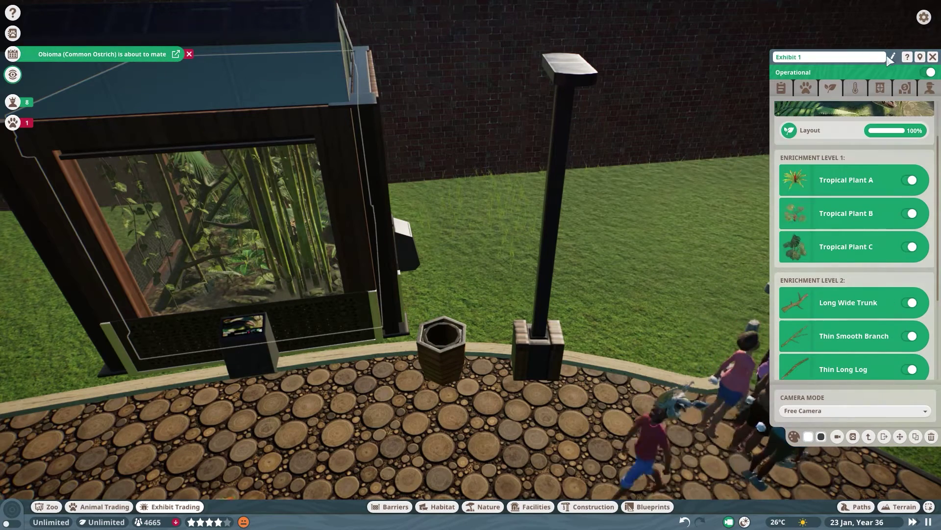
click(888, 91)
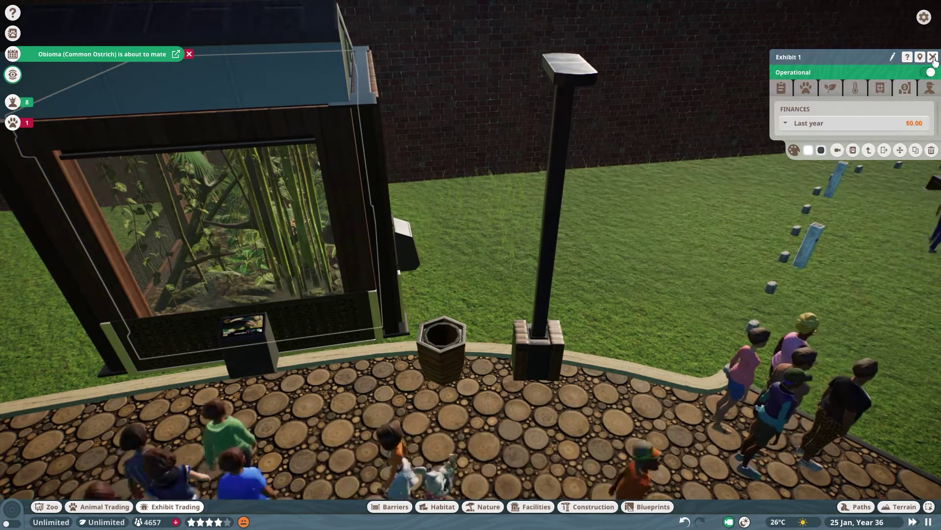
click(933, 57)
scroll(520, 243, down, 5)
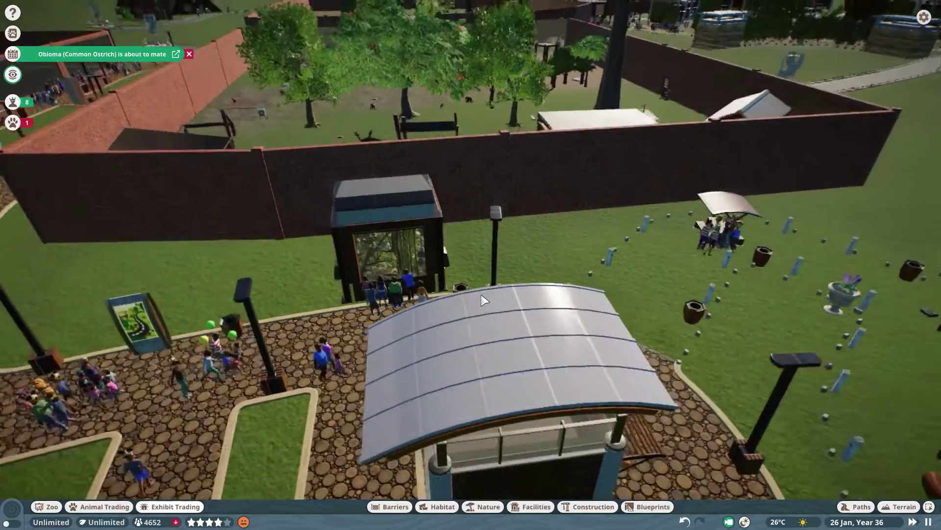
scroll(481, 294, down, 5)
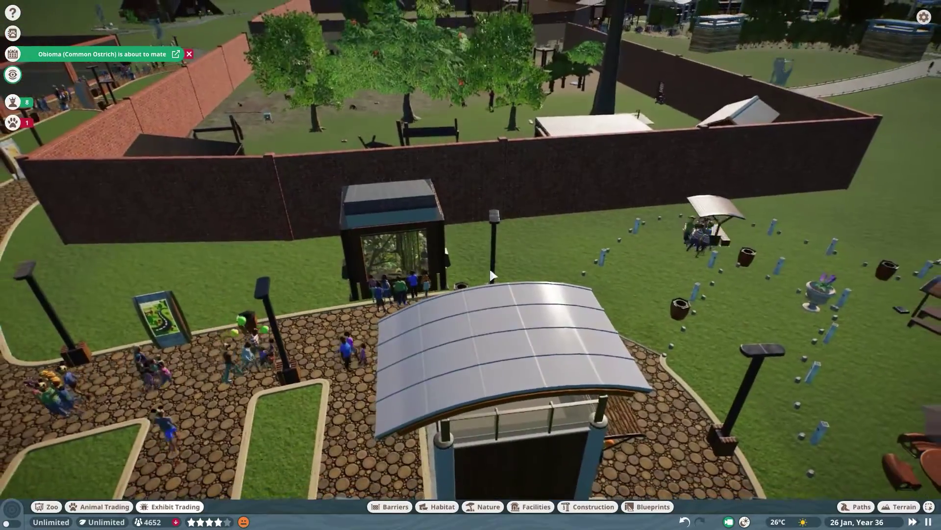
Step: Place another New World Exhibit Small by the path junction, then open Exhibit Trading
key(q)
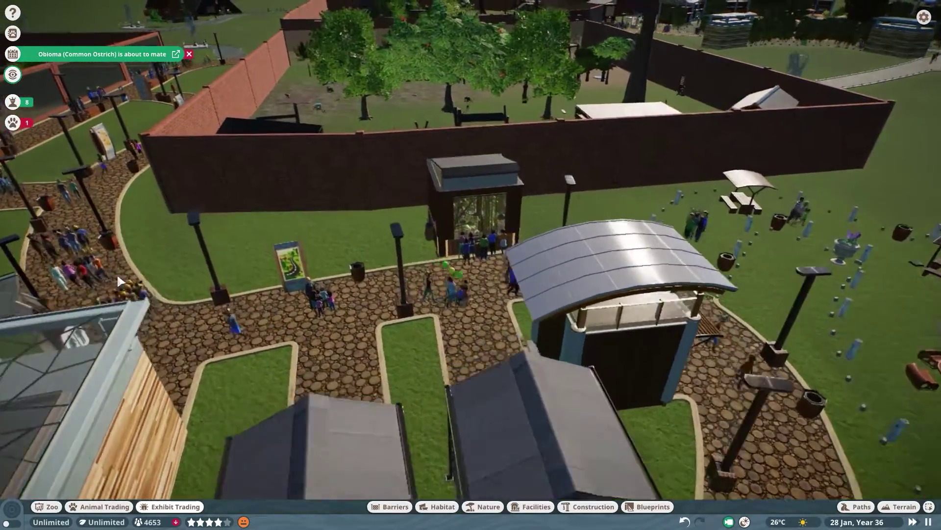
key(a)
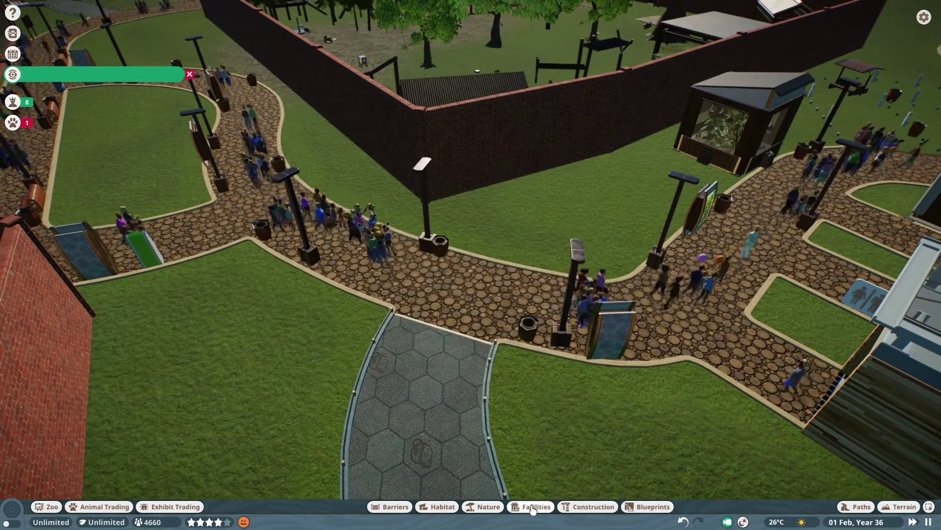
click(512, 509)
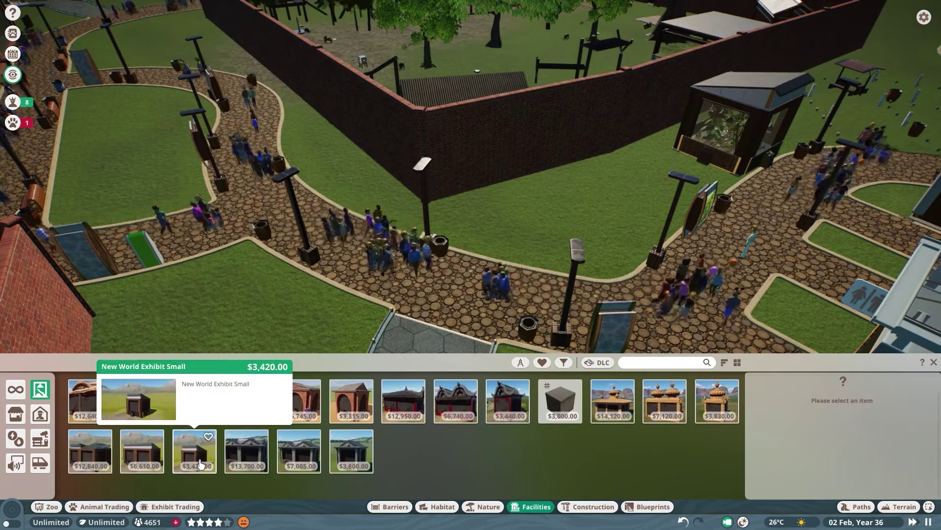
click(212, 451)
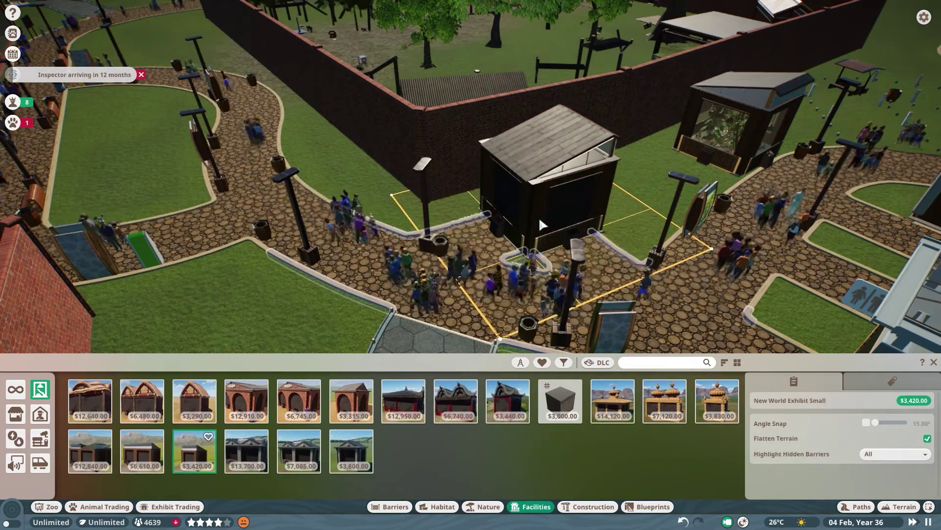
click(568, 225)
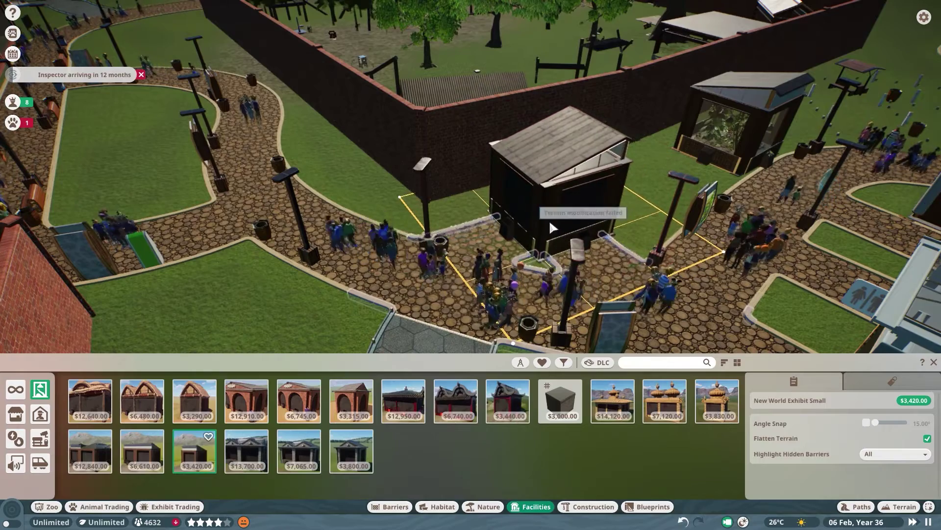
right_click(570, 215)
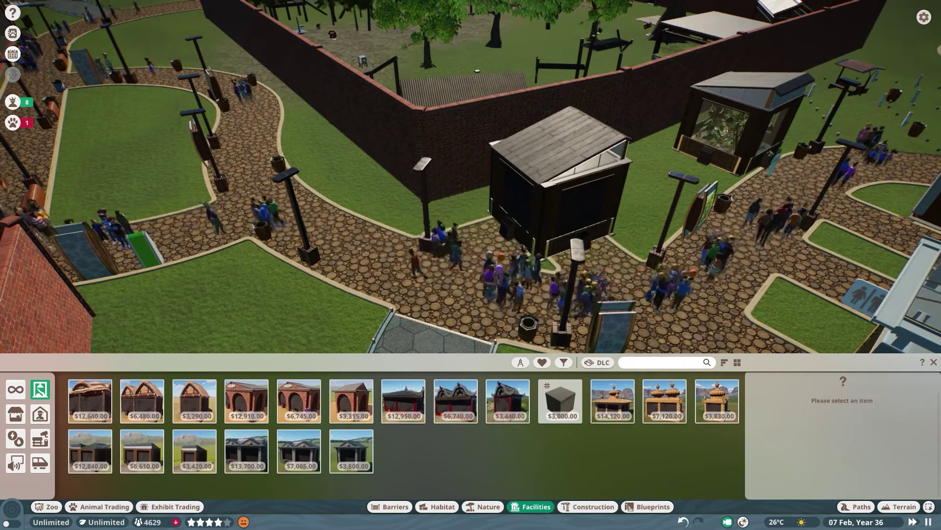
click(156, 502)
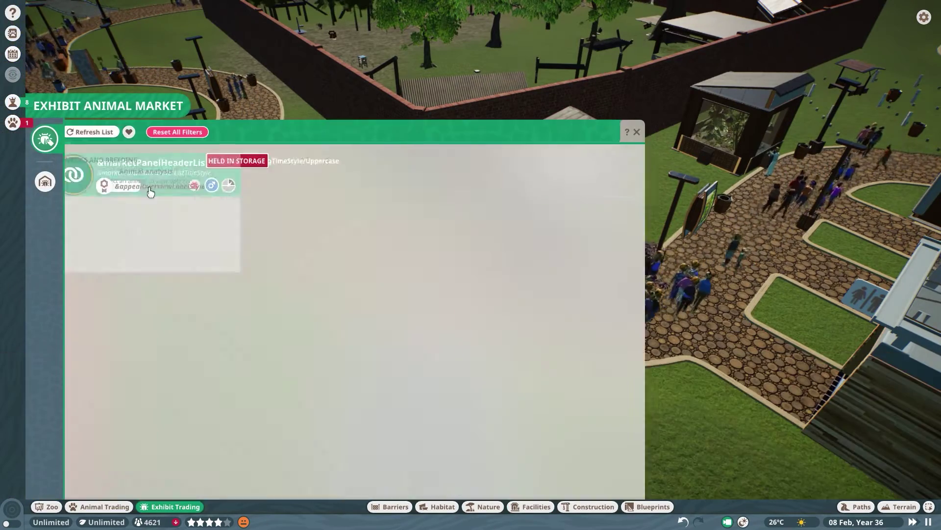
scroll(199, 290, down, 3)
scroll(195, 309, down, 3)
scroll(193, 331, down, 3)
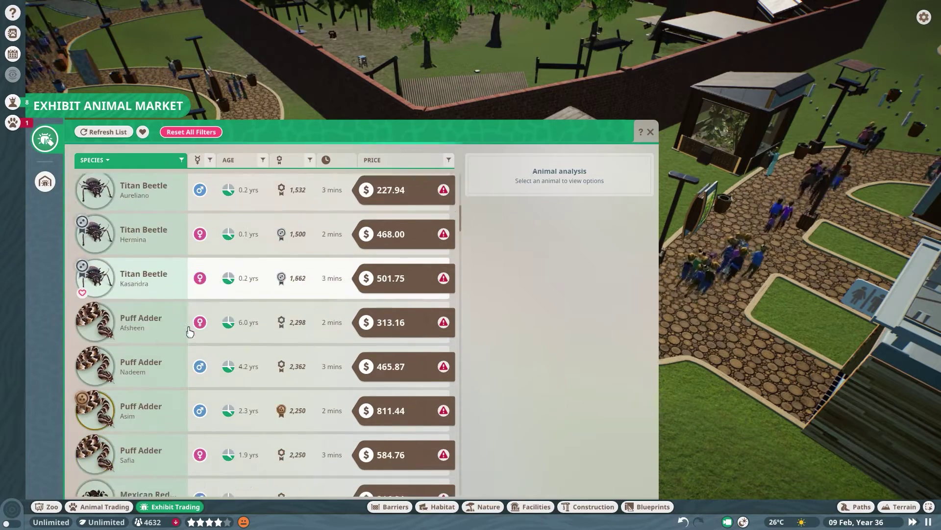
scroll(192, 354, down, 2)
scroll(193, 355, down, 3)
scroll(191, 381, down, 2)
scroll(189, 389, down, 2)
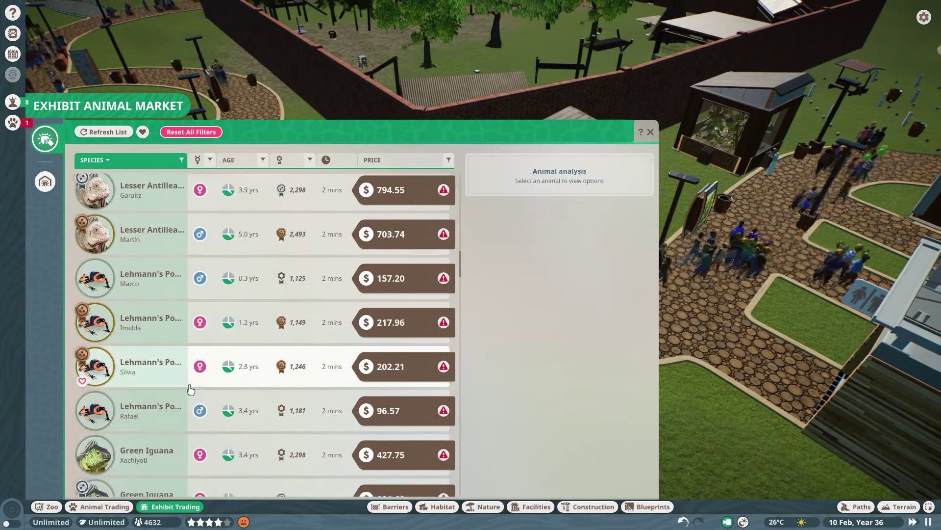
scroll(189, 390, down, 2)
scroll(189, 390, down, 3)
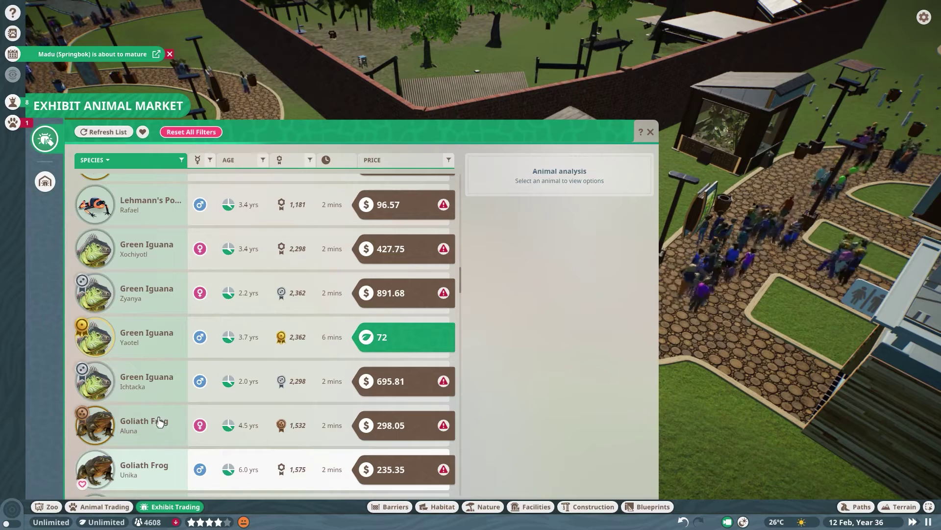
Step: Adopt Green Iguana Ichtacka and Goliath Frog Aluna, checking storage in between
click(135, 396)
click(493, 390)
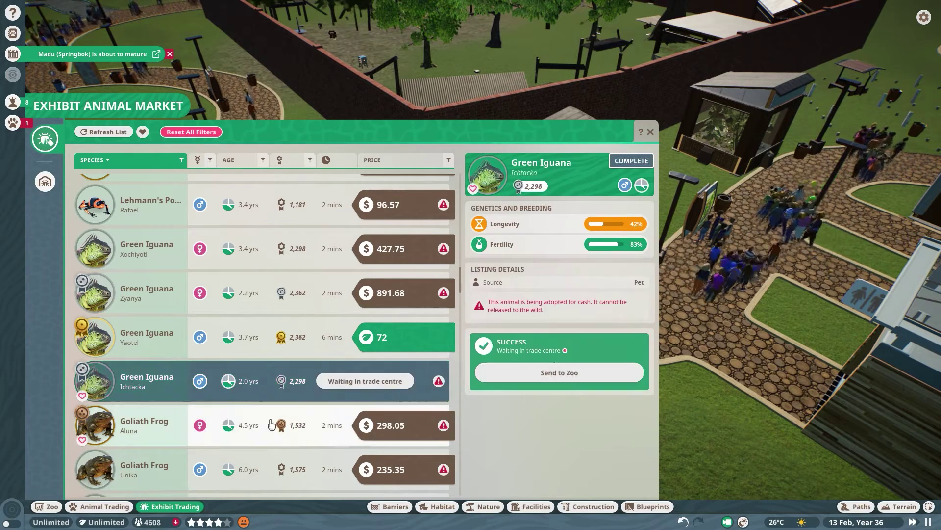
click(231, 429)
click(496, 389)
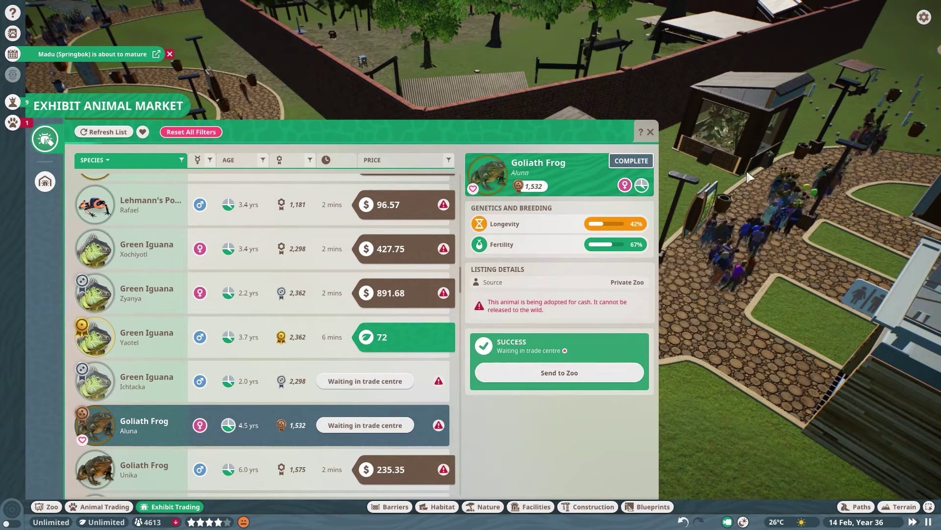
click(51, 185)
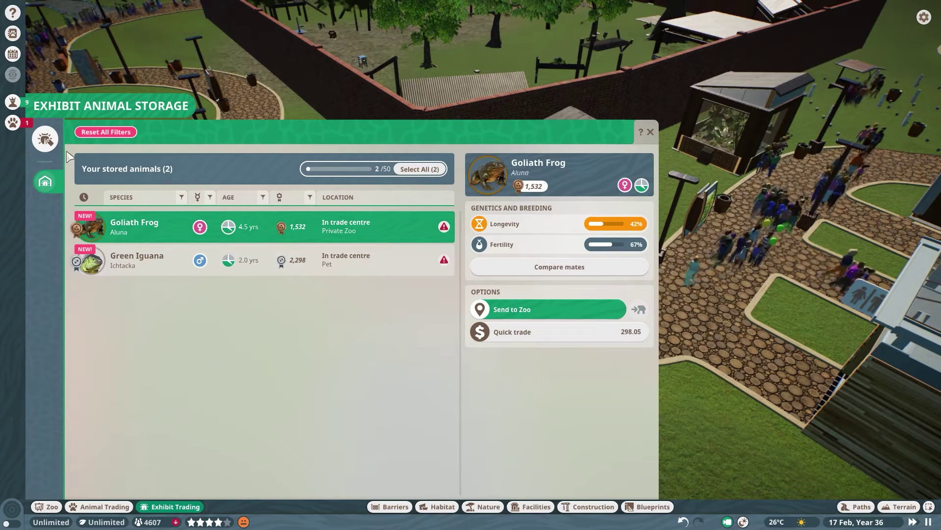
click(51, 145)
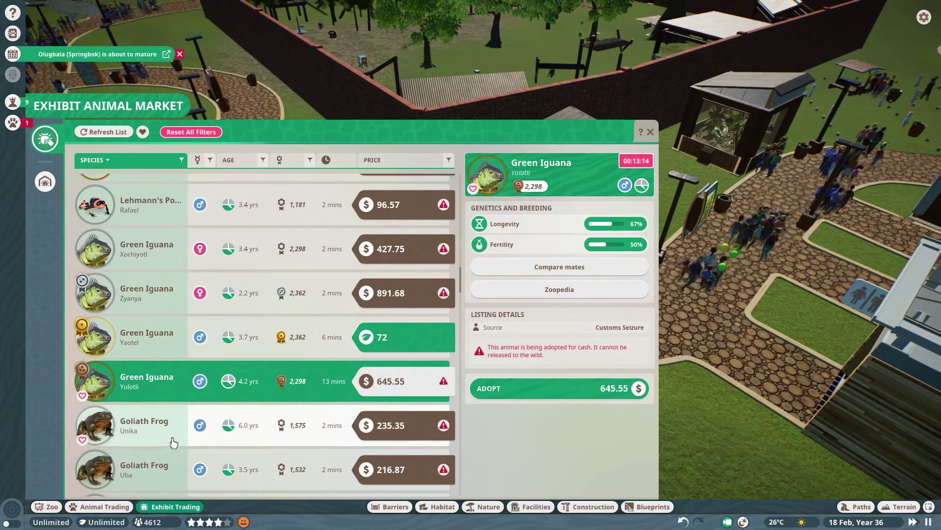
click(45, 180)
click(46, 139)
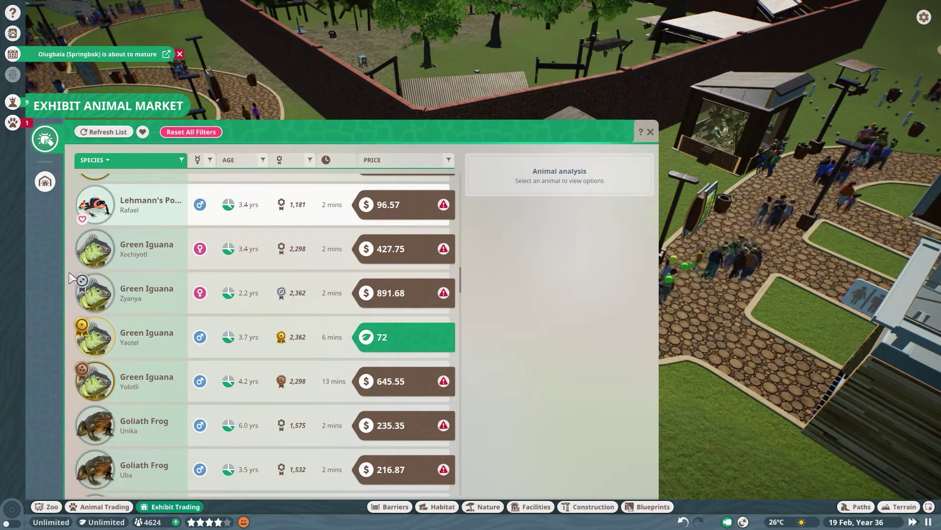
Step: Adopt Green Iguana Zyanya and send both iguanas from storage to the new exhibit
click(158, 307)
click(505, 391)
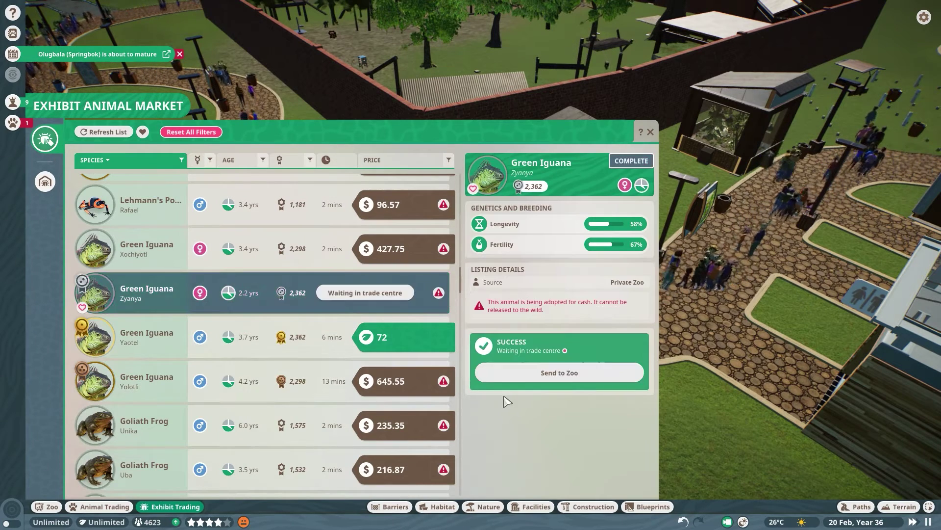
click(54, 188)
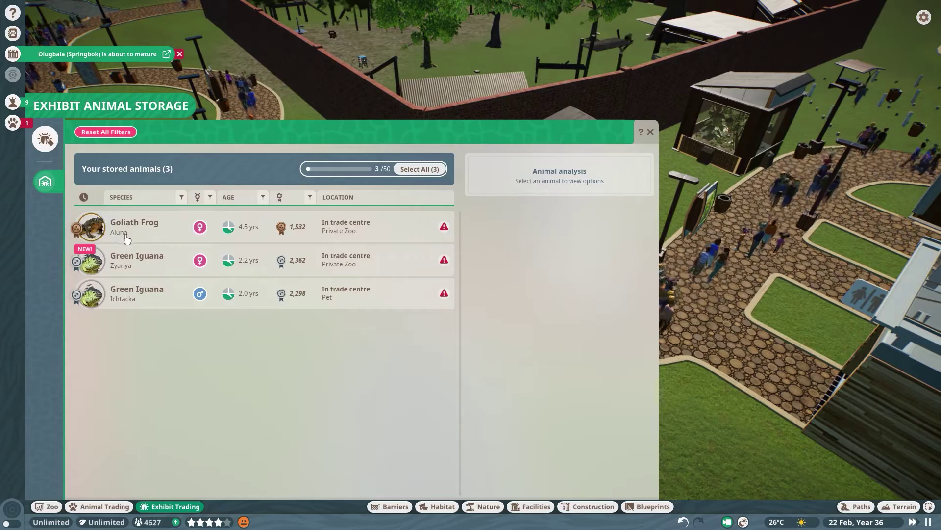
click(198, 262)
ctrl+click(213, 294)
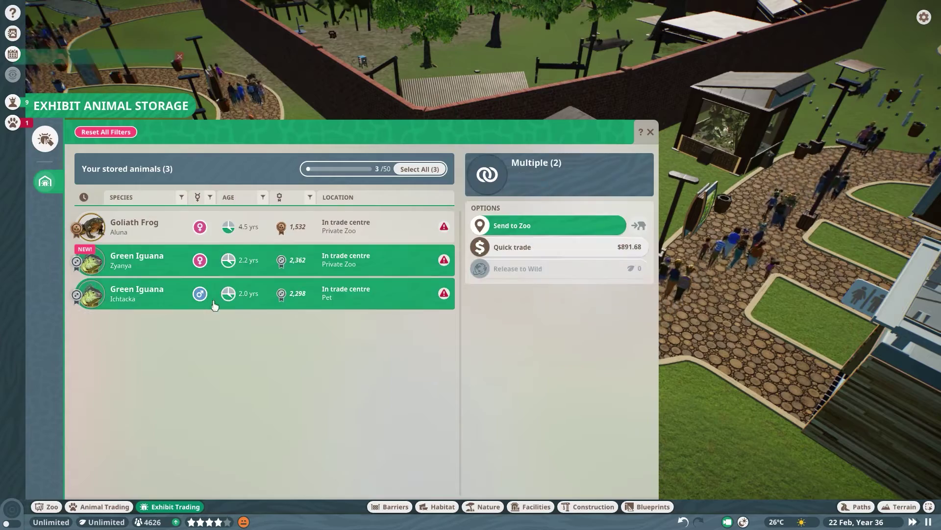
click(523, 236)
click(599, 251)
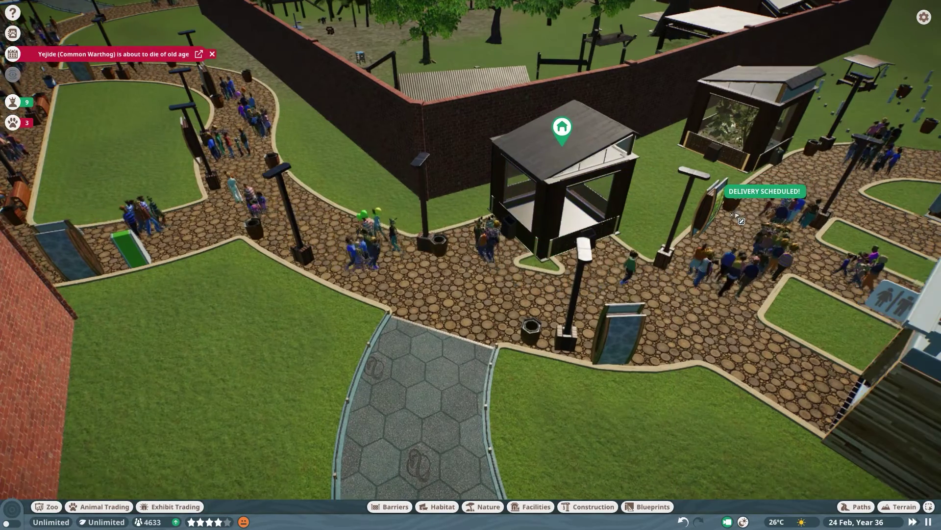
scroll(717, 203, up, 5)
click(698, 188)
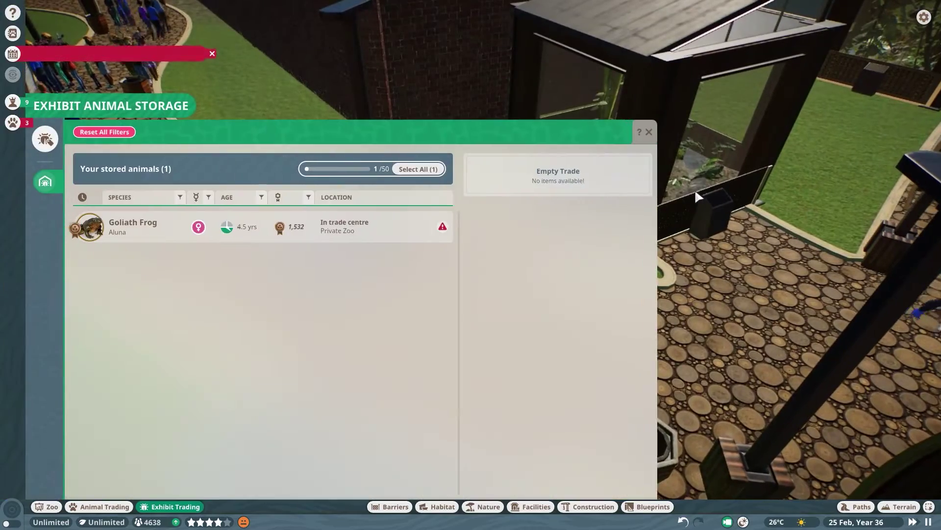
Step: Set the first information board's educational content to Green Iguana, then view a guest close-up
key(Escape)
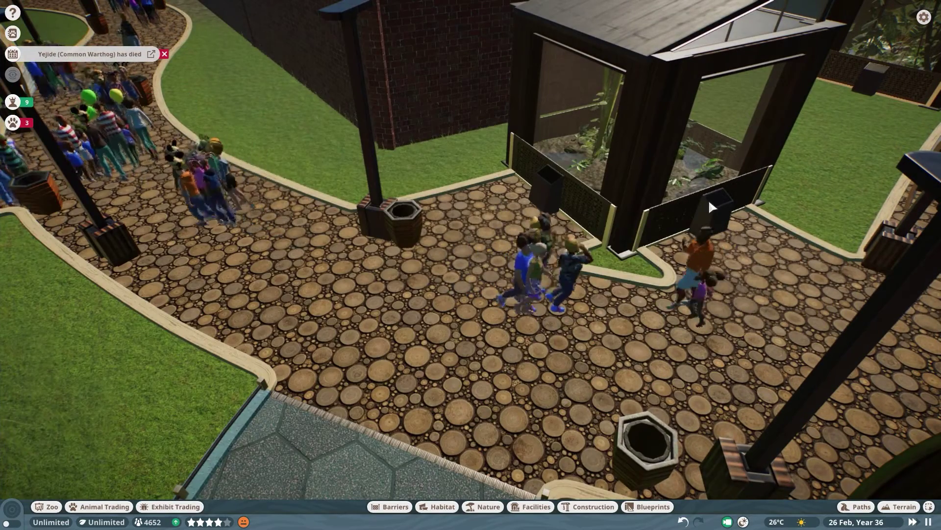
click(714, 209)
click(820, 129)
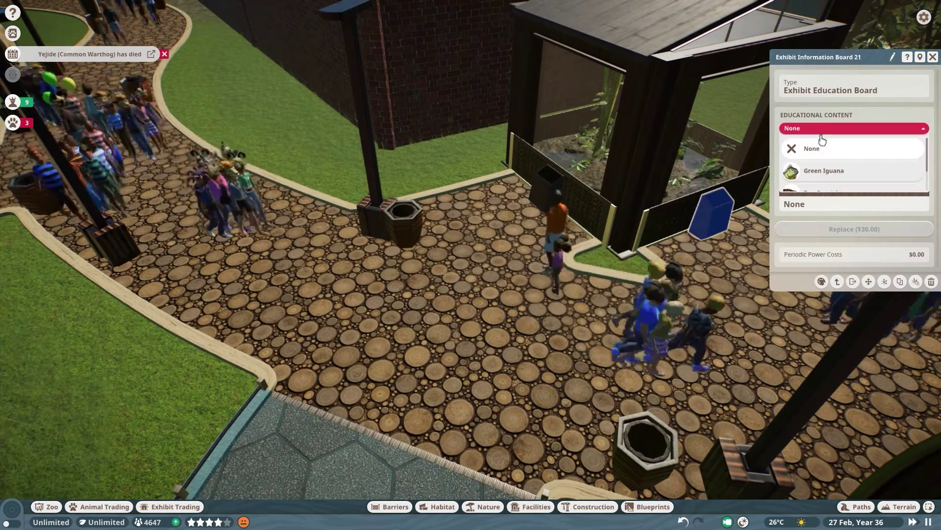
click(820, 173)
click(553, 193)
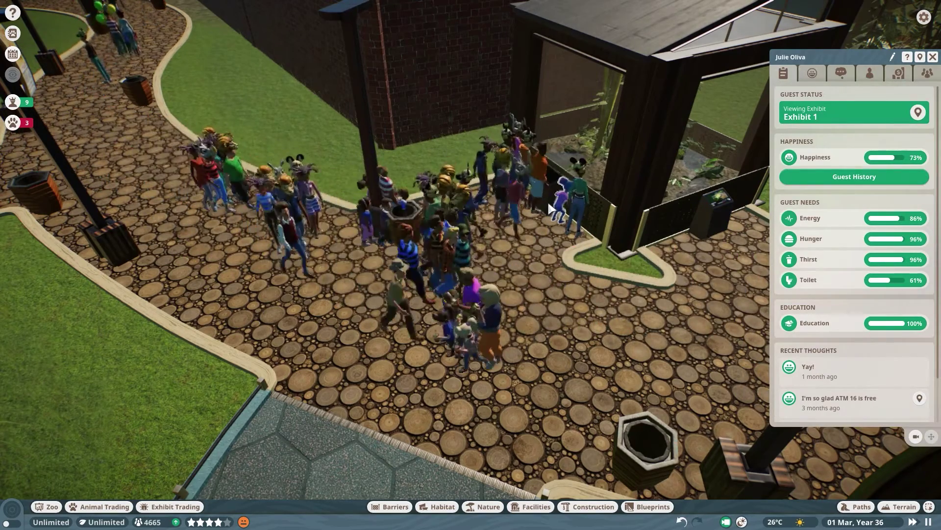
key(f)
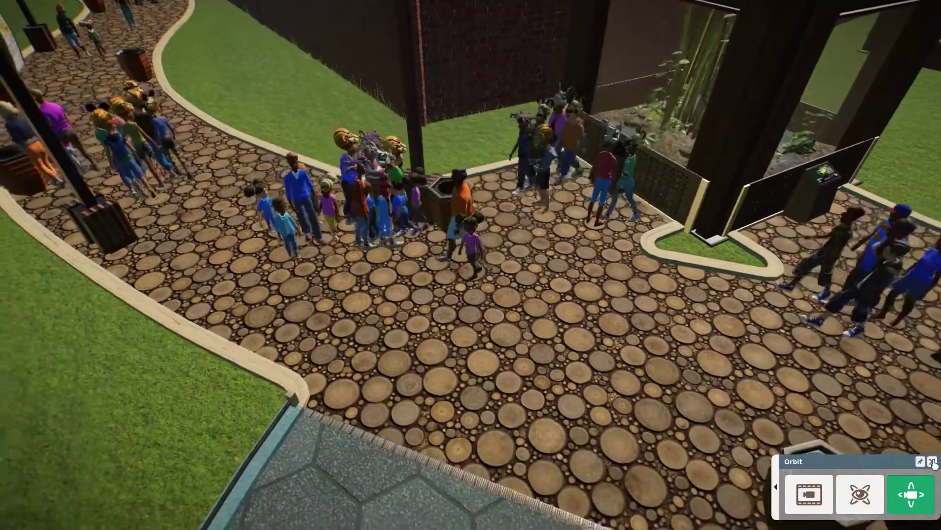
click(932, 461)
Step: Set the second information board to Green Iguana and view the exhibit's Climate settings
click(650, 143)
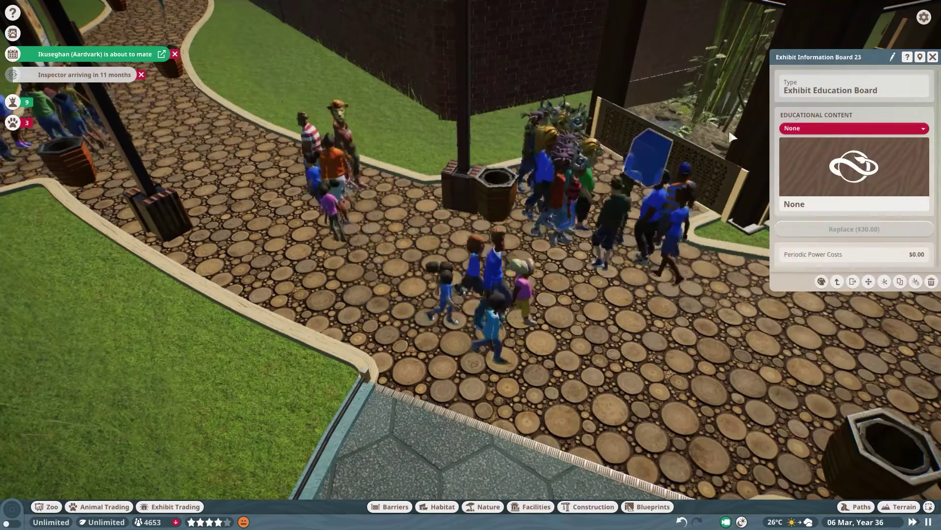
click(853, 128)
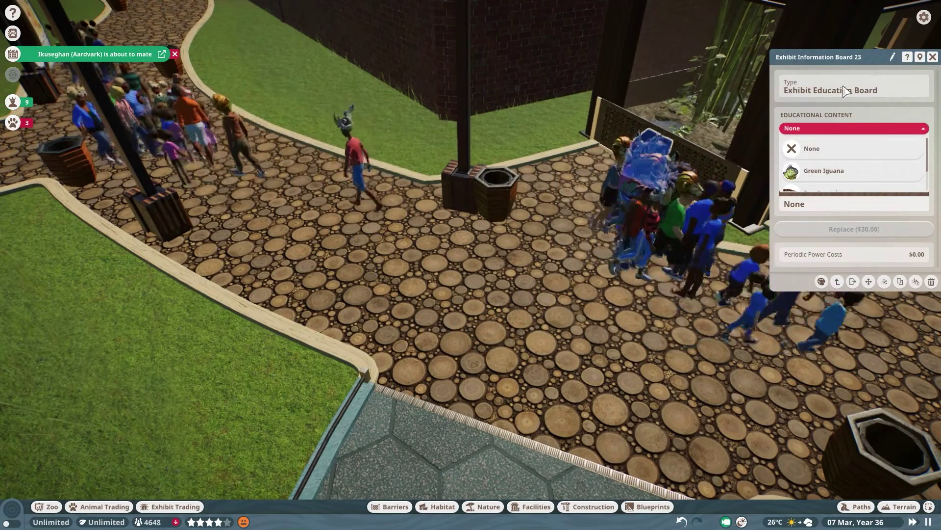
click(824, 171)
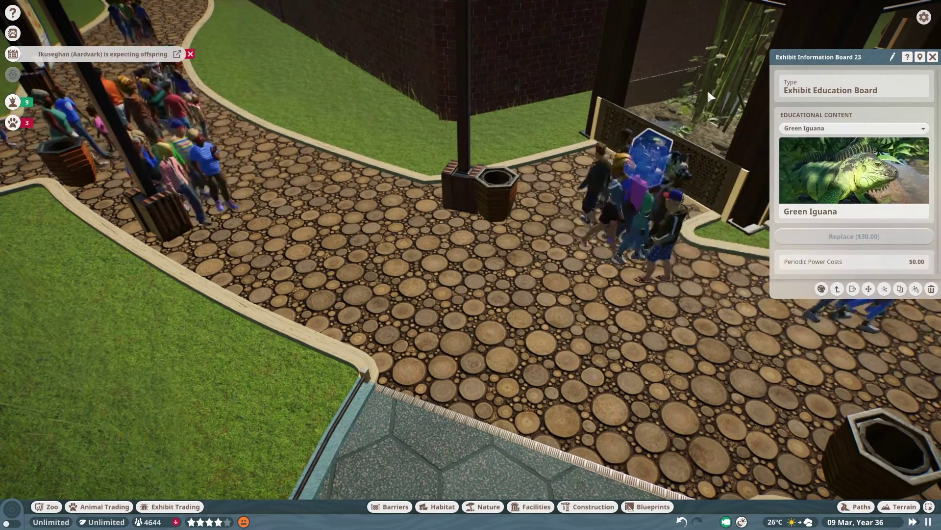
click(695, 79)
click(854, 88)
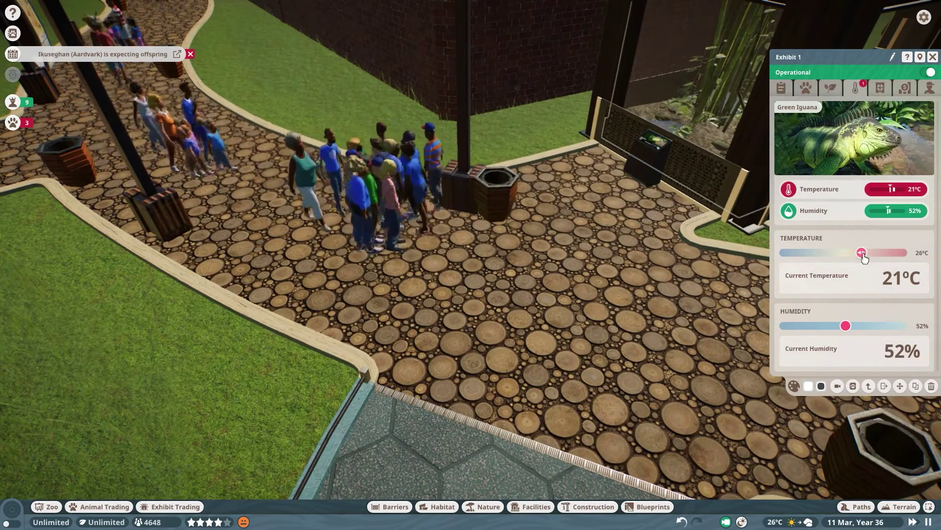
drag(867, 336, 854, 331)
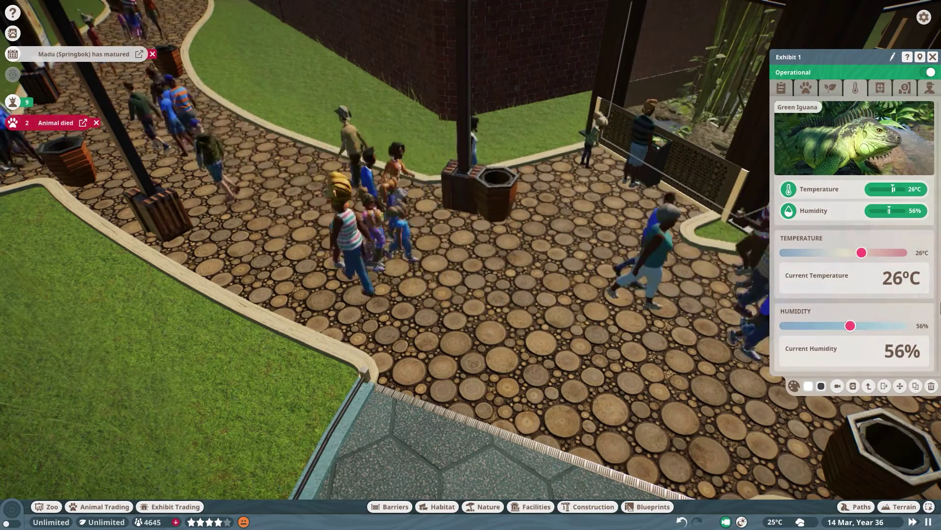
click(807, 88)
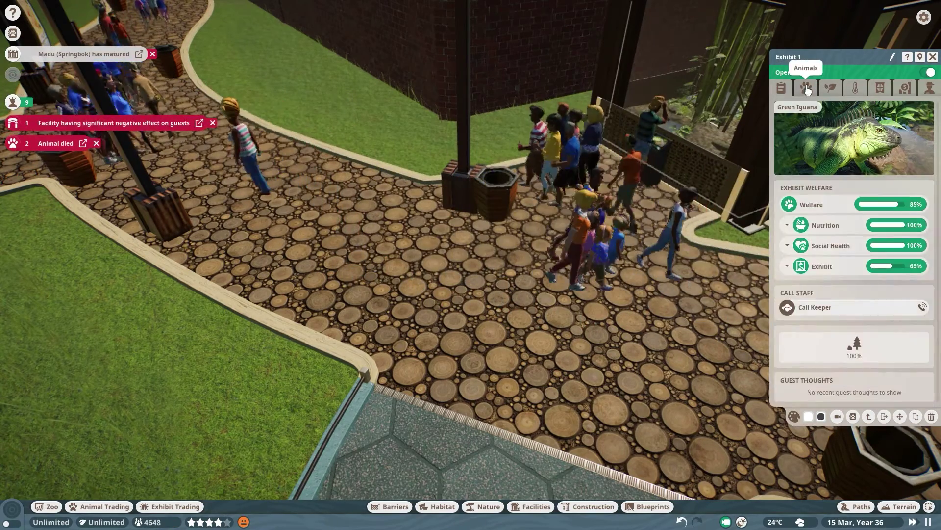
click(830, 87)
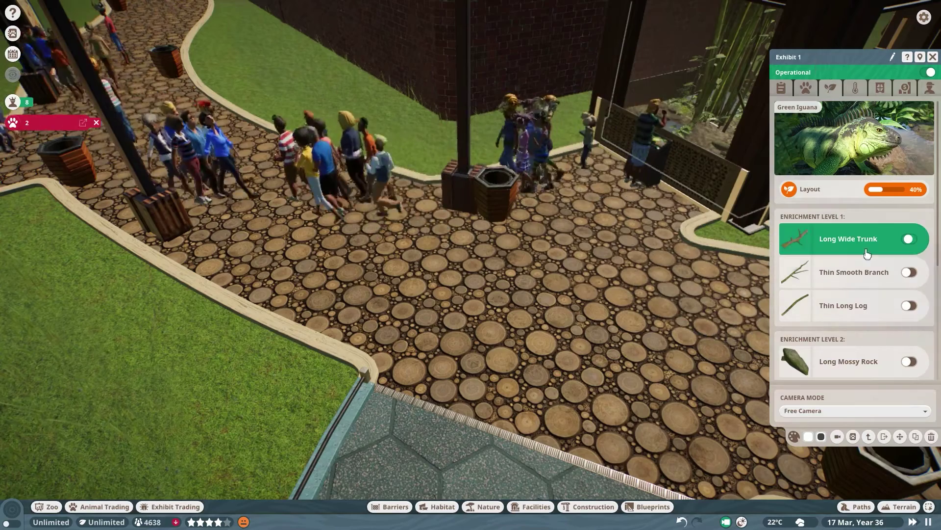
scroll(863, 311, down, 2)
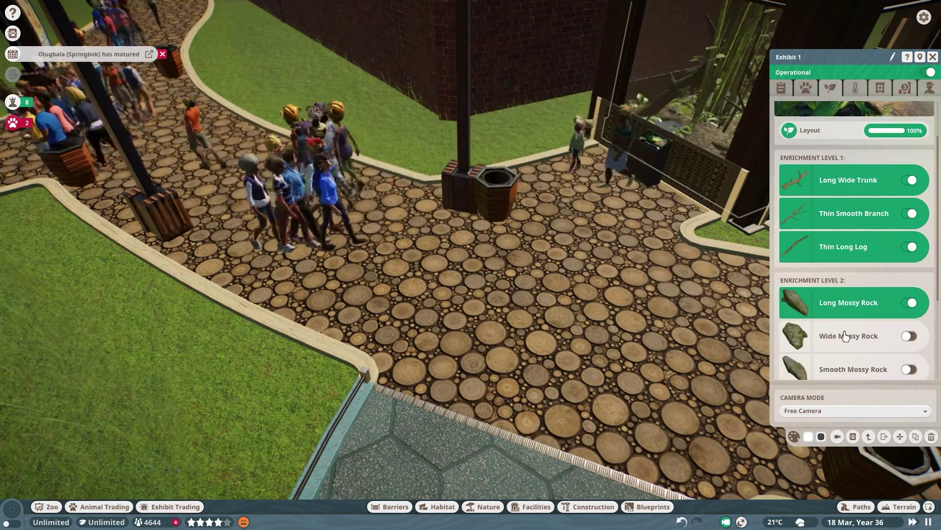
scroll(849, 336, down, 2)
scroll(833, 329, down, 2)
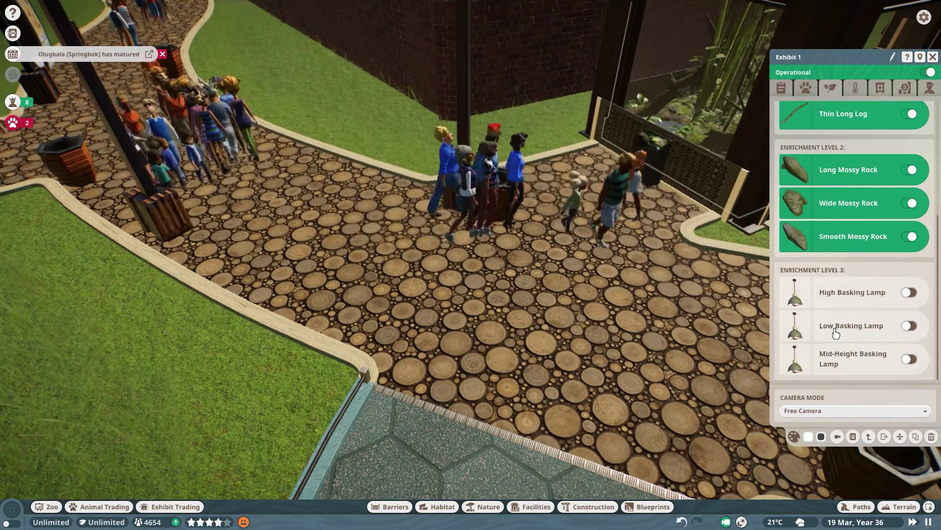
click(933, 56)
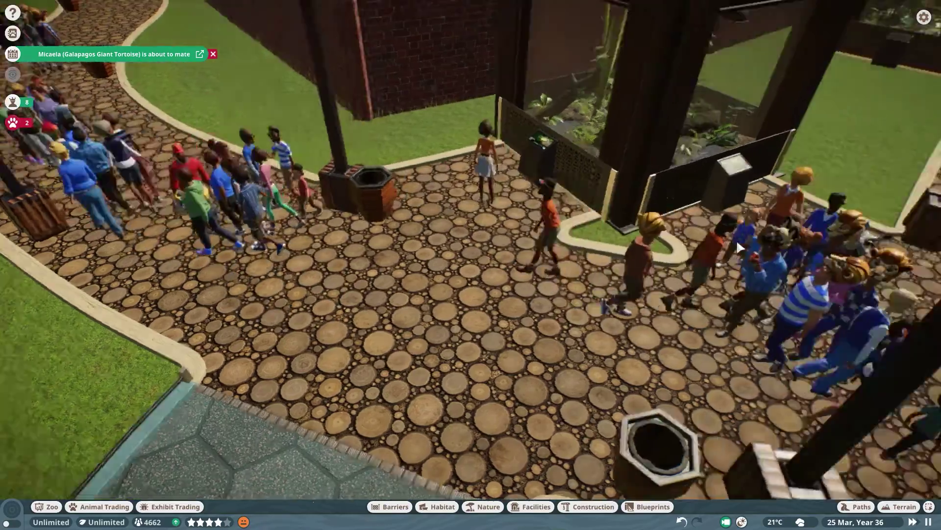
key(w)
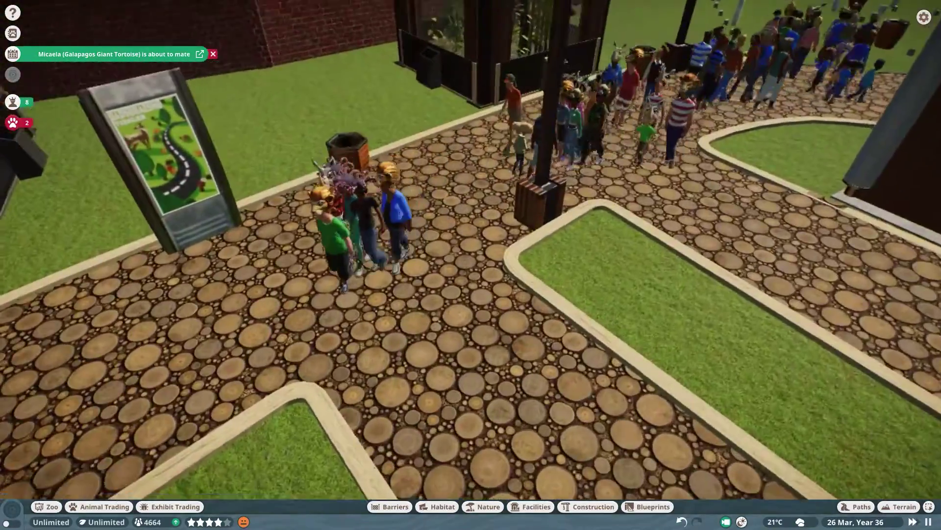
scroll(779, 182, down, 3)
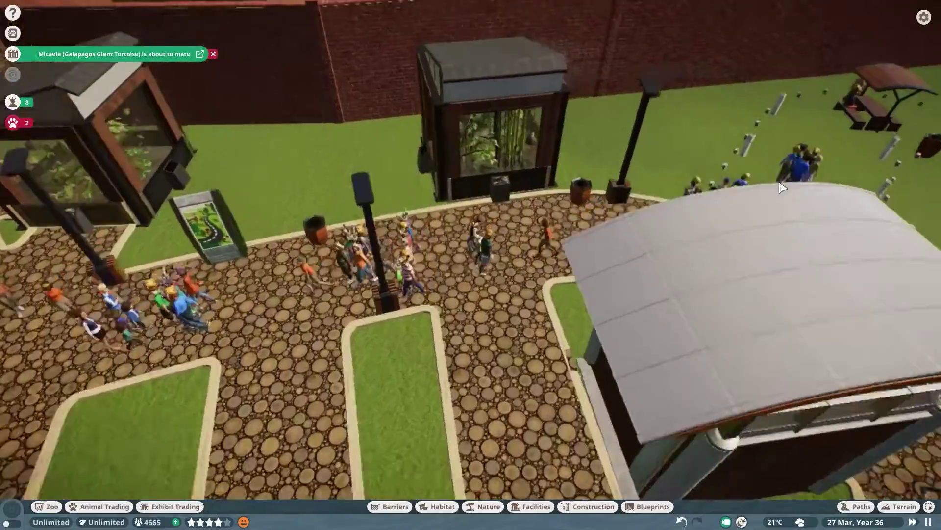
scroll(870, 219, up, 5)
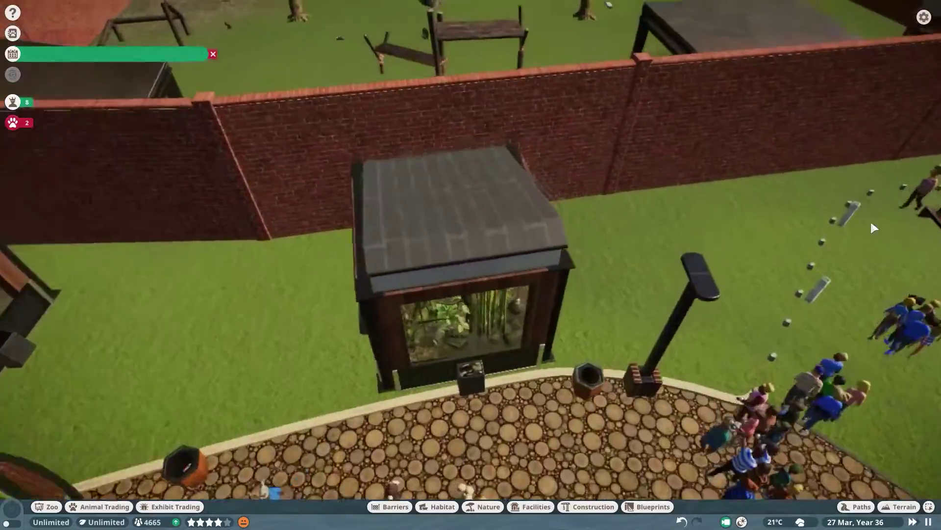
scroll(875, 225, down, 5)
key(w)
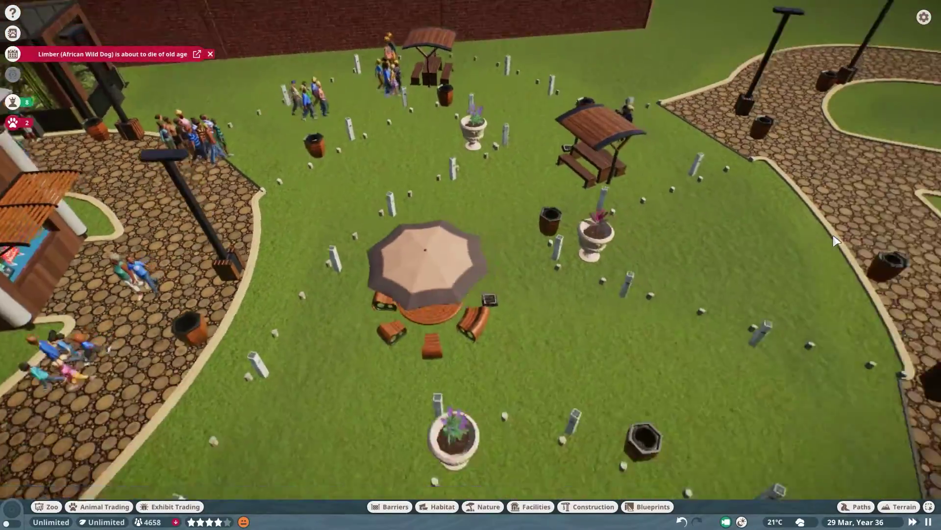
key(d)
scroll(470, 250, up, 3)
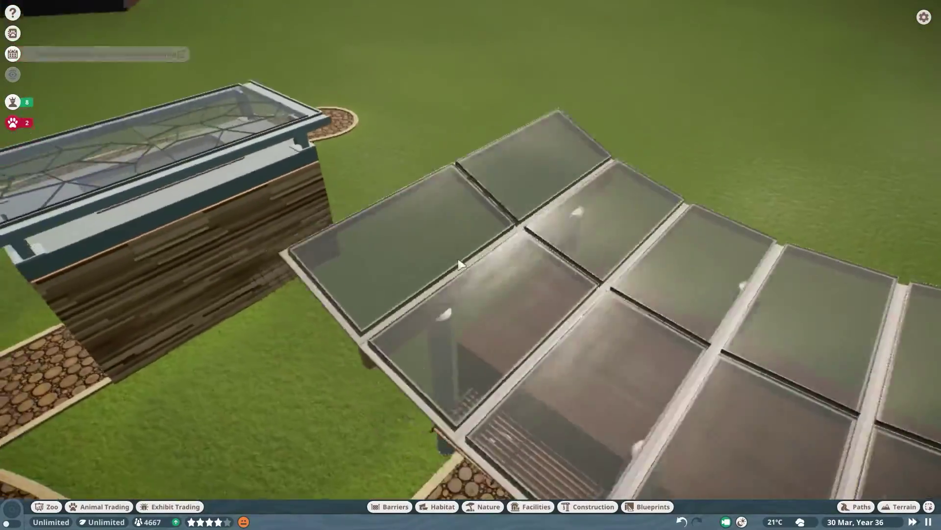
scroll(459, 258, down, 5)
key(w)
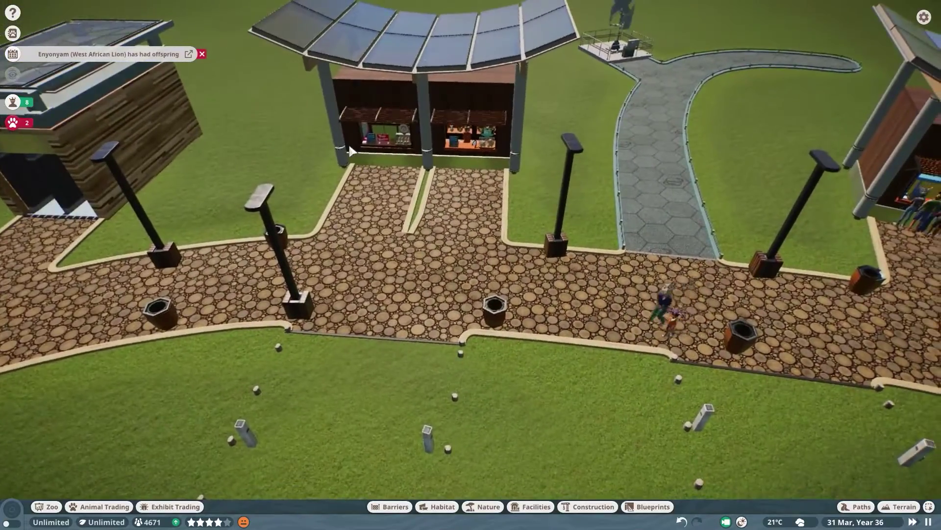
scroll(349, 143, up, 3)
key(w)
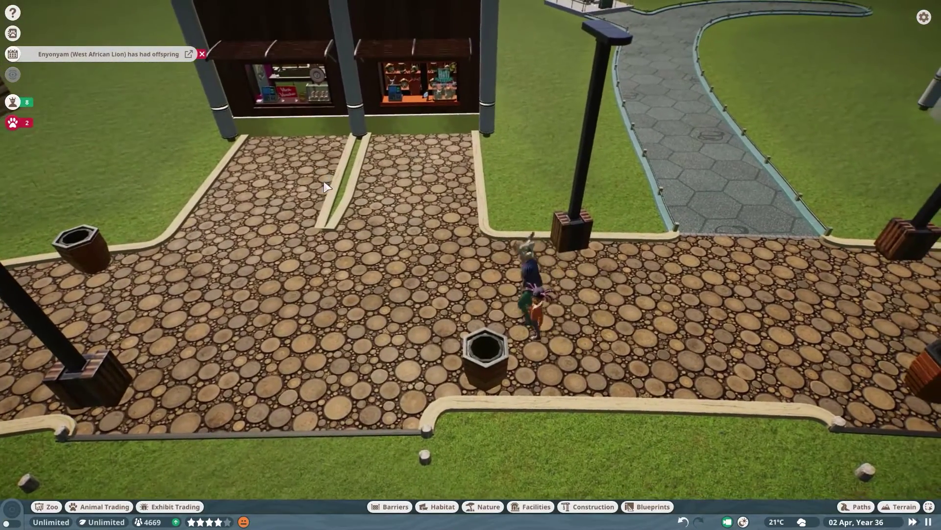
scroll(315, 344, down, 5)
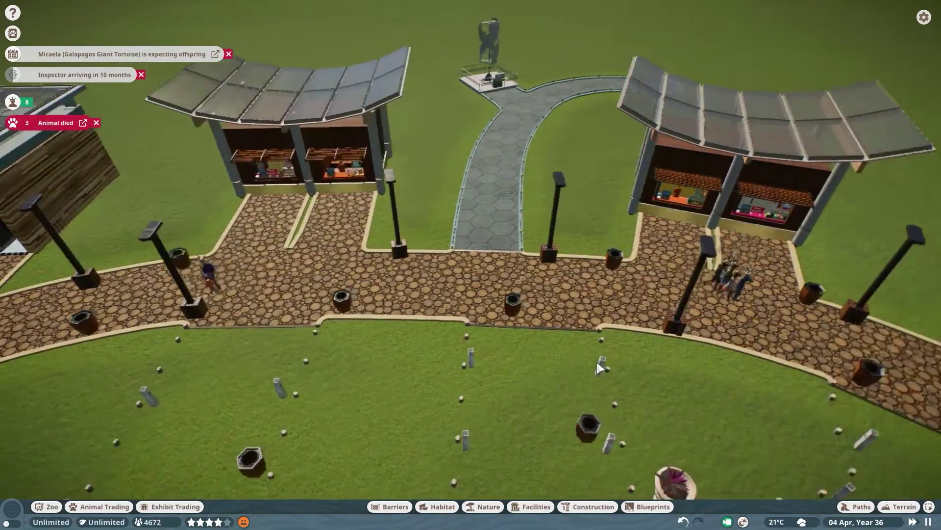
scroll(597, 360, down, 3)
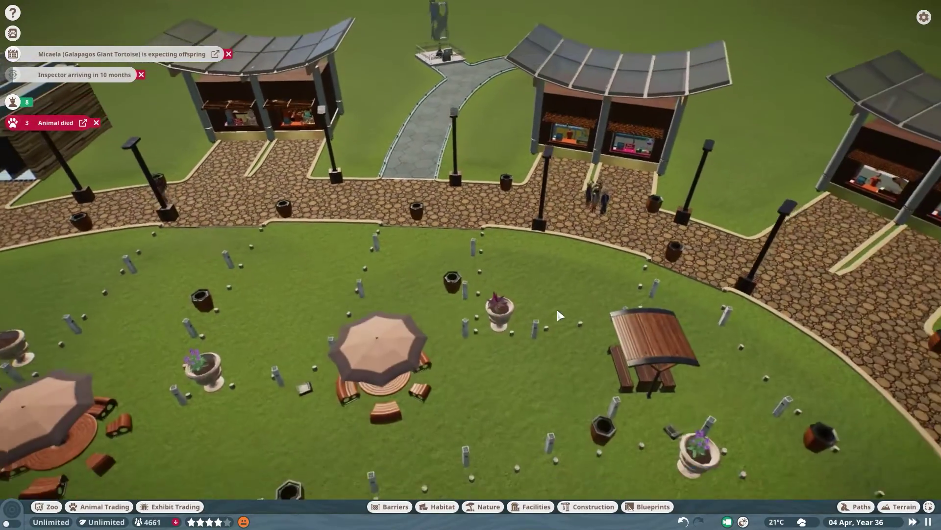
key(q)
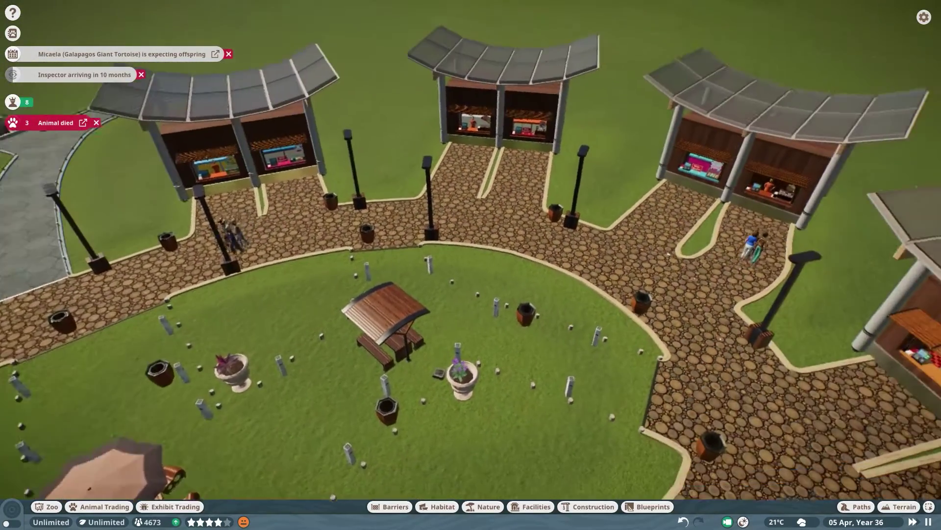
key(q)
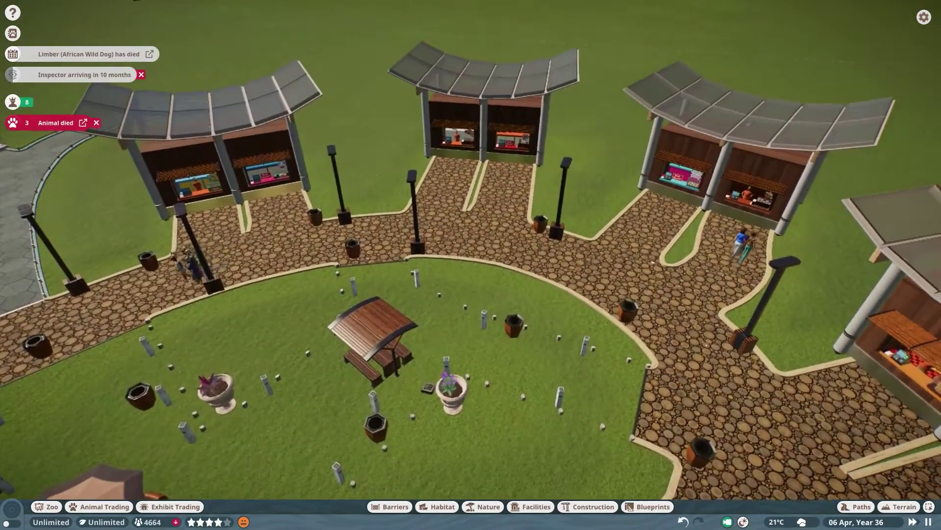
scroll(482, 322, down, 3)
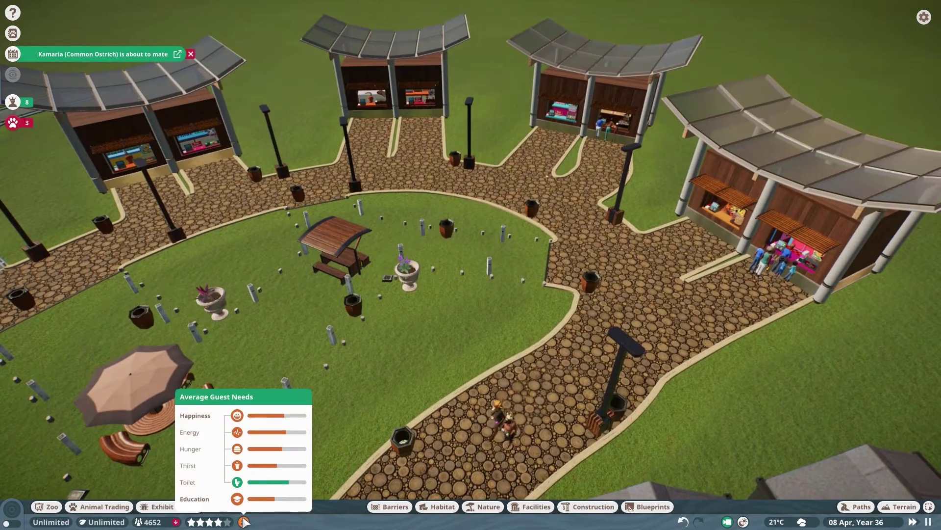
key(a)
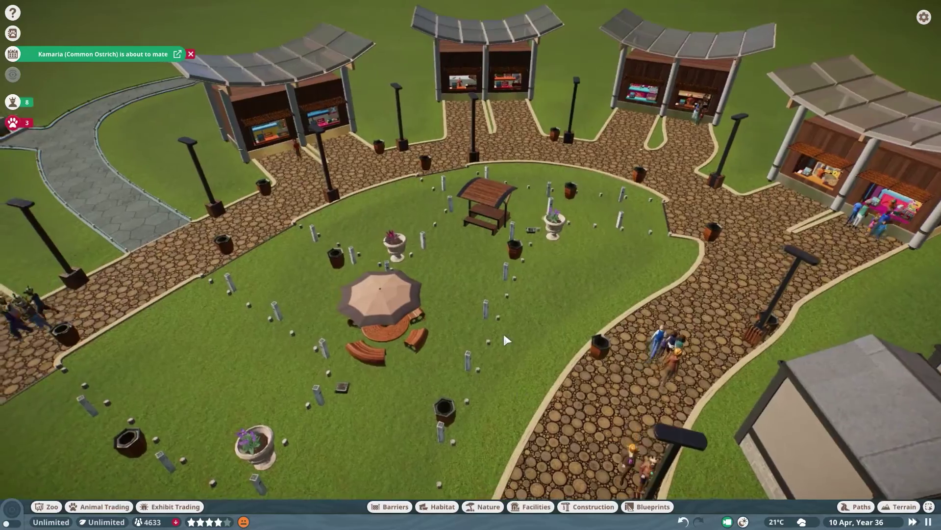
scroll(504, 341, up, 5)
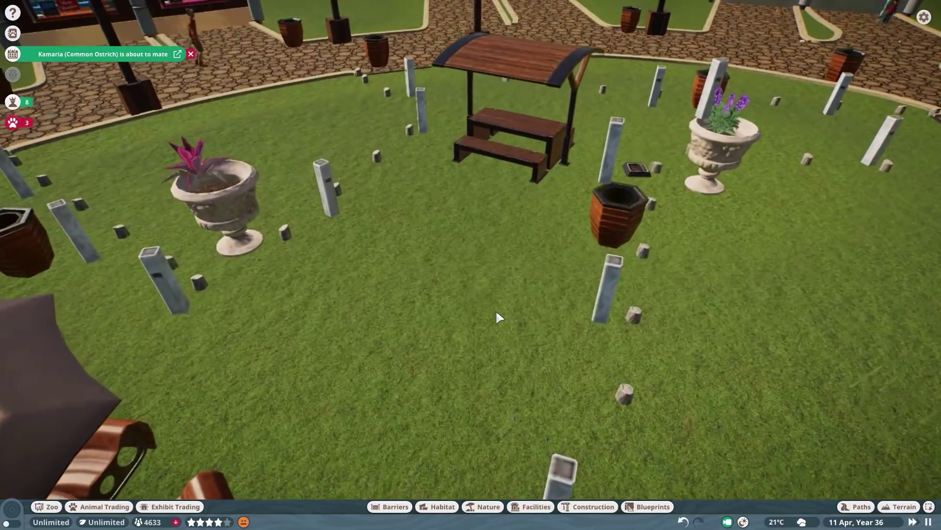
scroll(496, 309, up, 2)
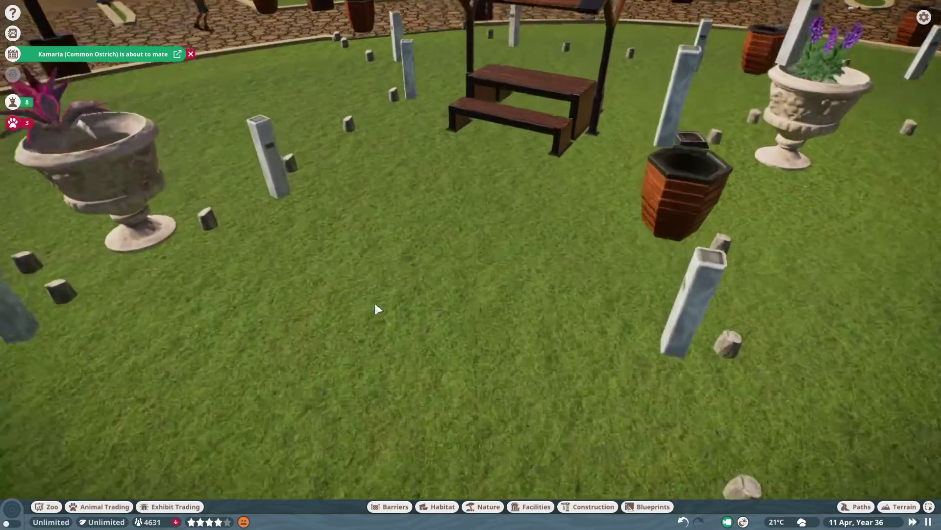
Step: Lower the pink Cordyline into its stone planter with Advanced Move, confirm, and close its details
key(a)
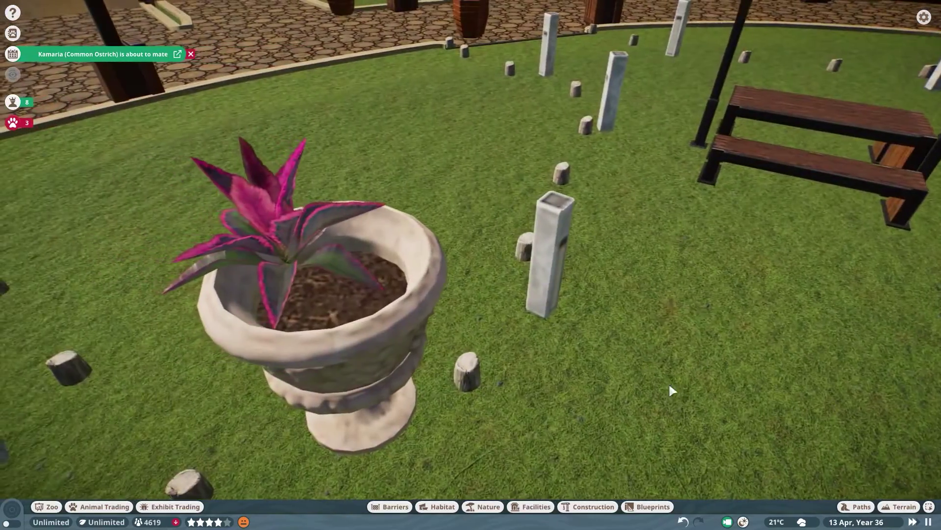
scroll(669, 389, down, 4)
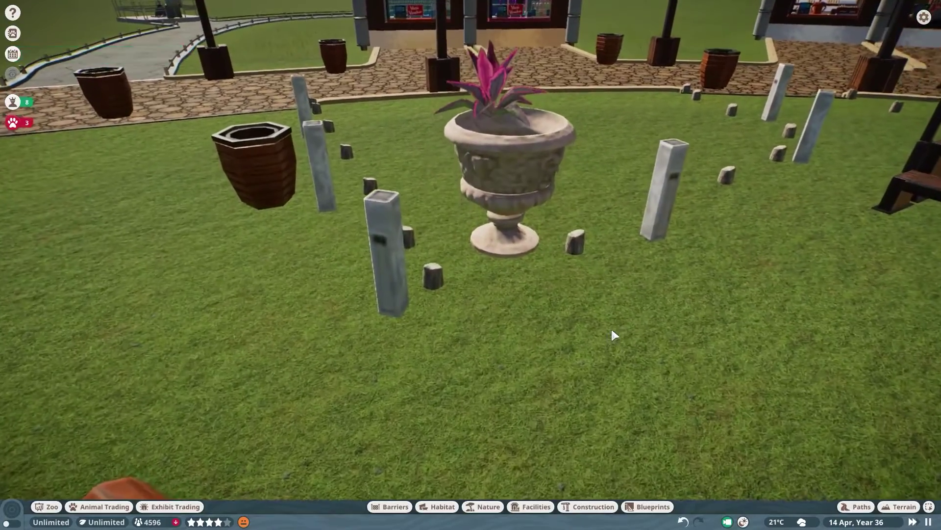
scroll(588, 316, up, 2)
key(d)
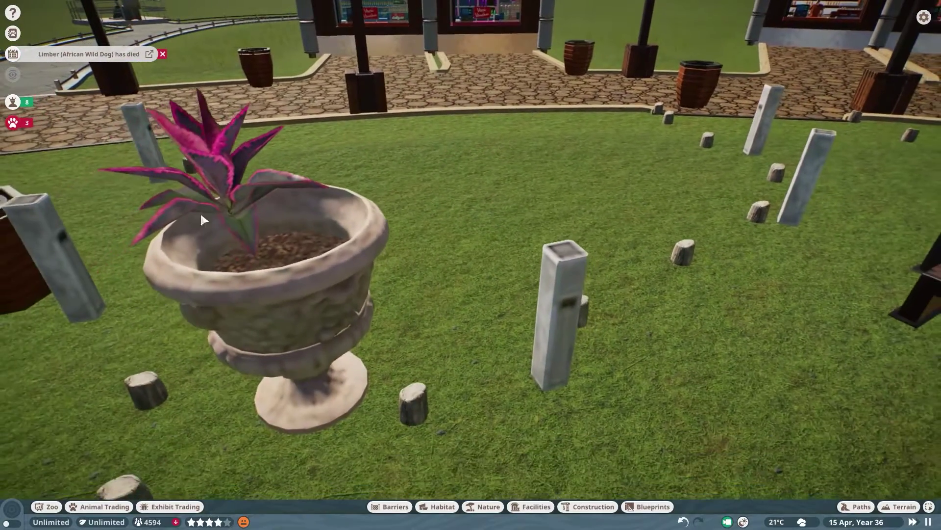
click(216, 189)
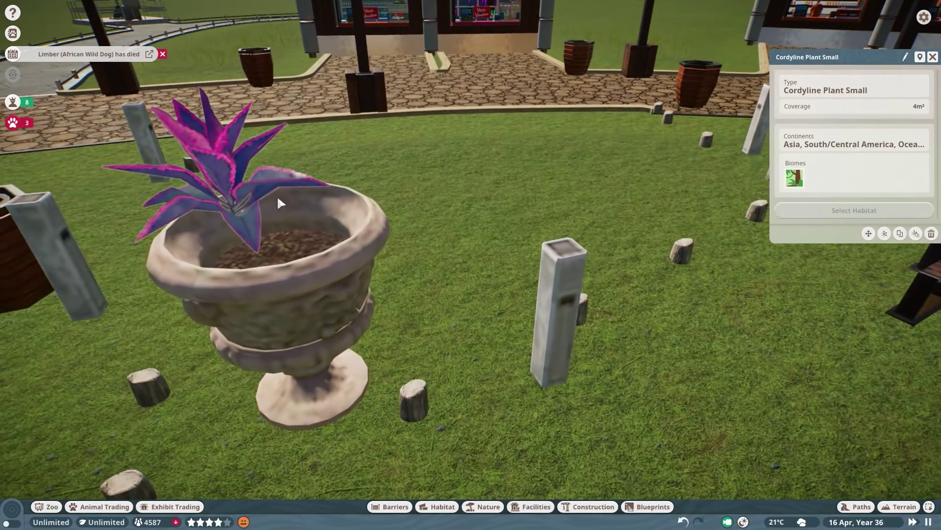
click(883, 236)
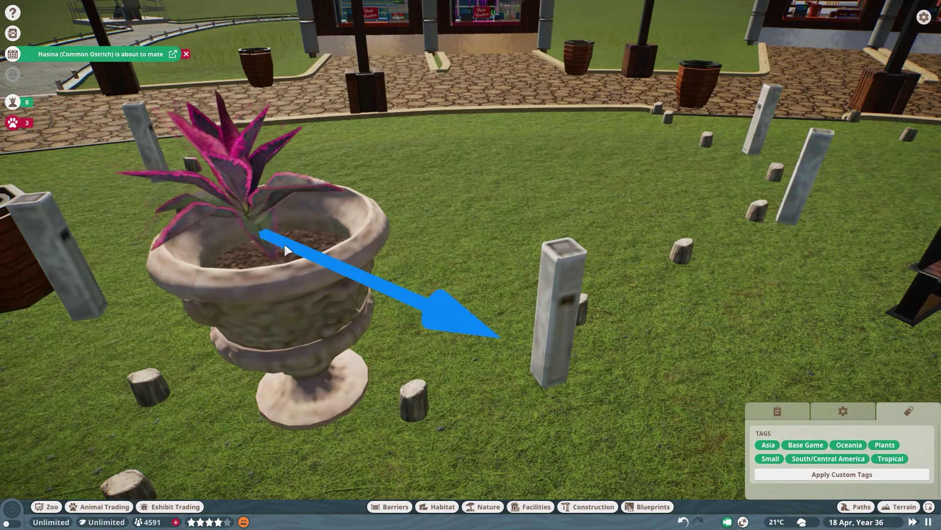
drag(276, 239, 288, 245)
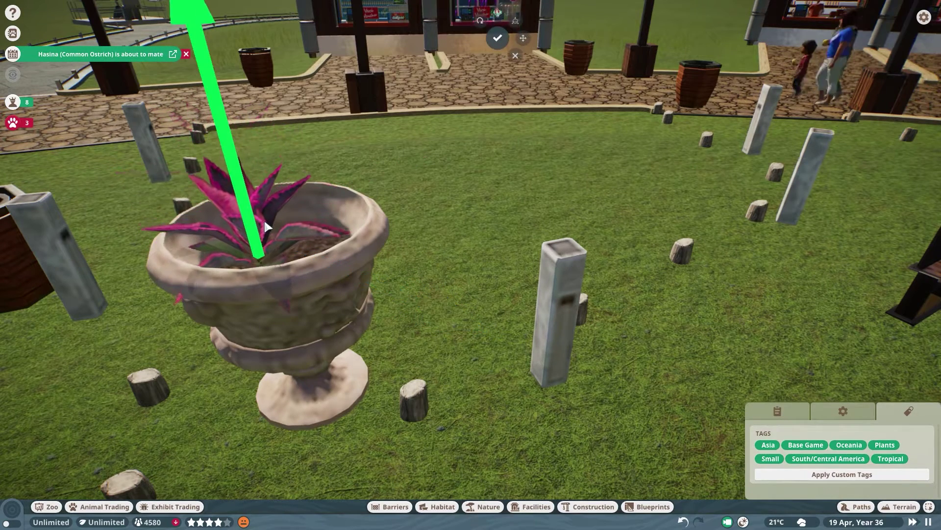
drag(250, 214, 267, 221)
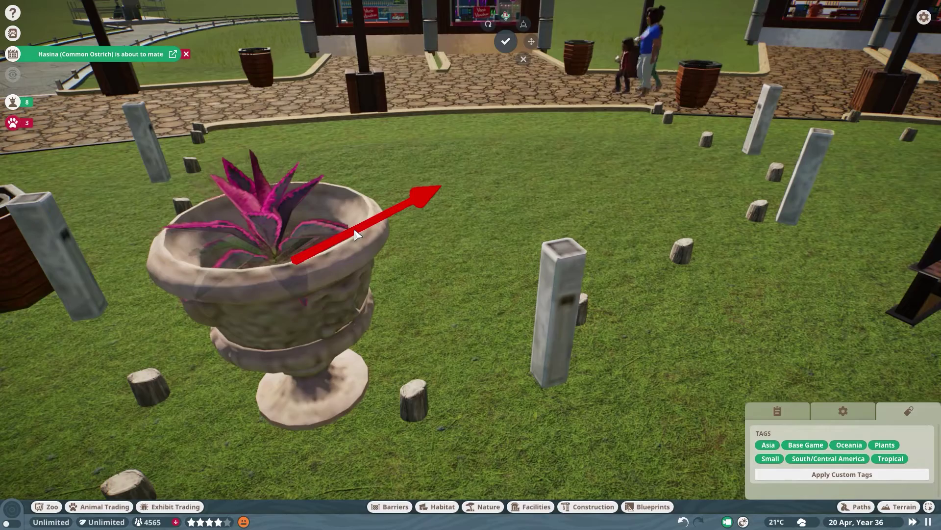
key(a)
key(d)
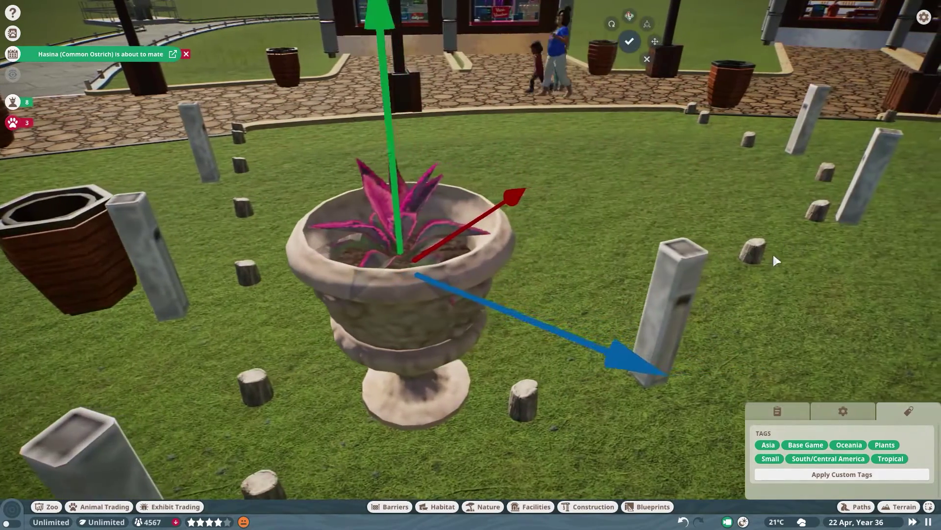
click(734, 271)
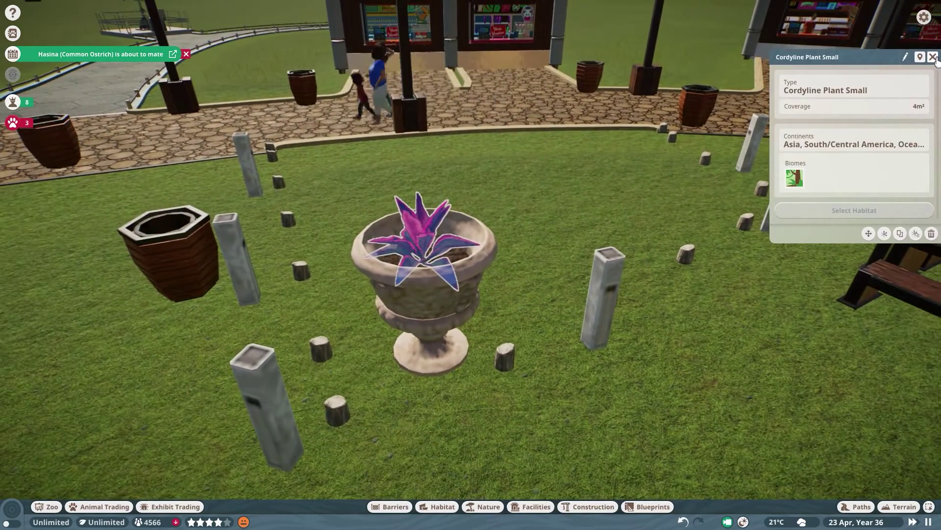
click(933, 57)
key(d)
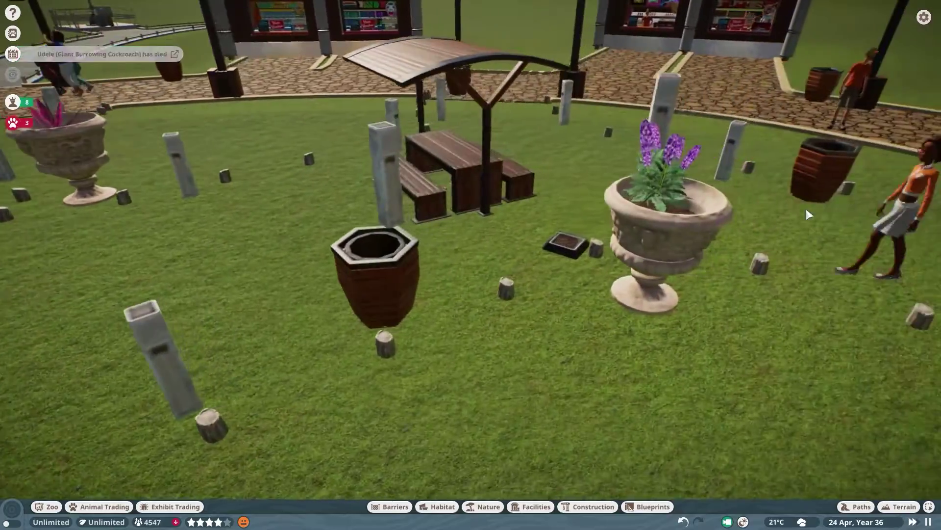
Step: Shift the purple Alpine Phacelia sideways and lower it into the stone urn
key(d)
key(w)
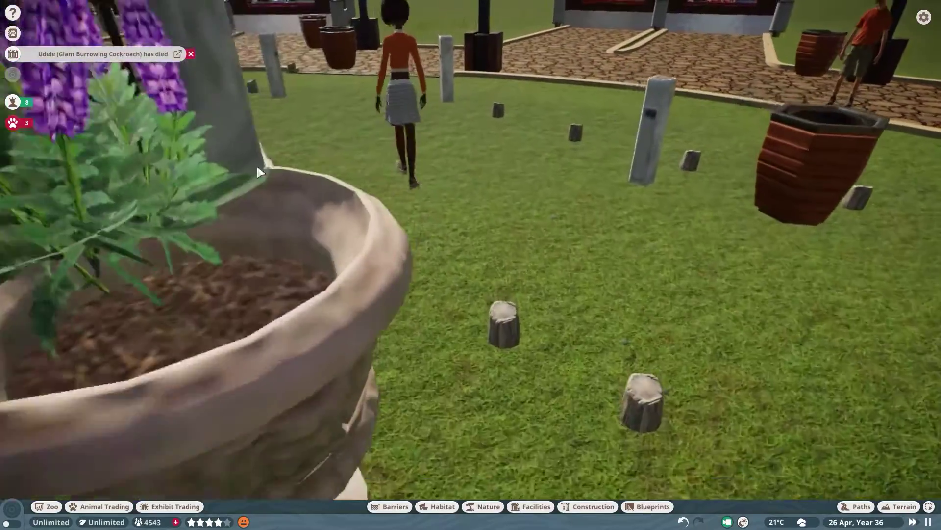
key(a)
scroll(436, 241, down, 3)
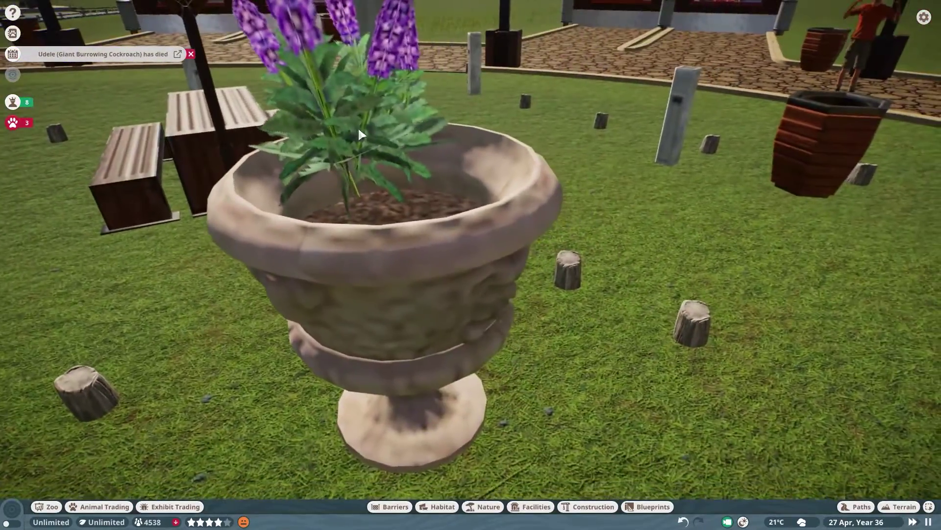
click(358, 126)
click(884, 234)
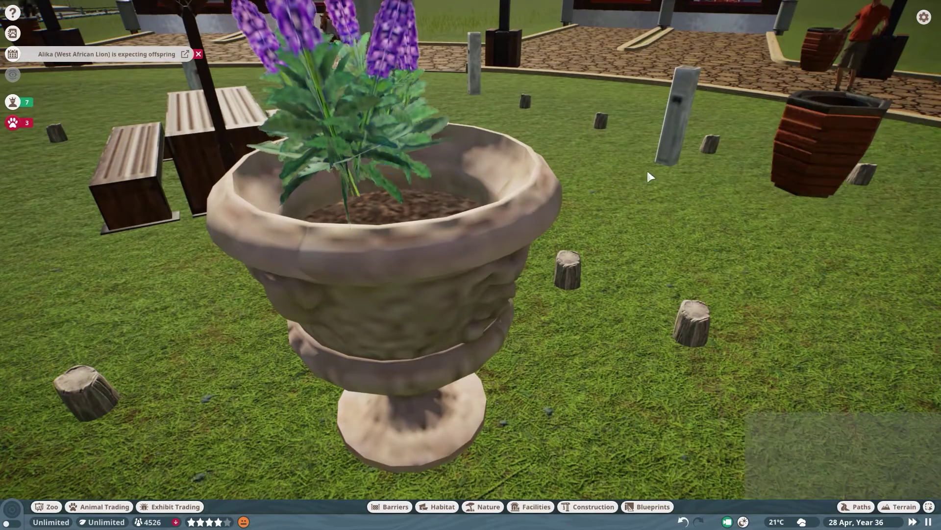
drag(430, 183, 441, 189)
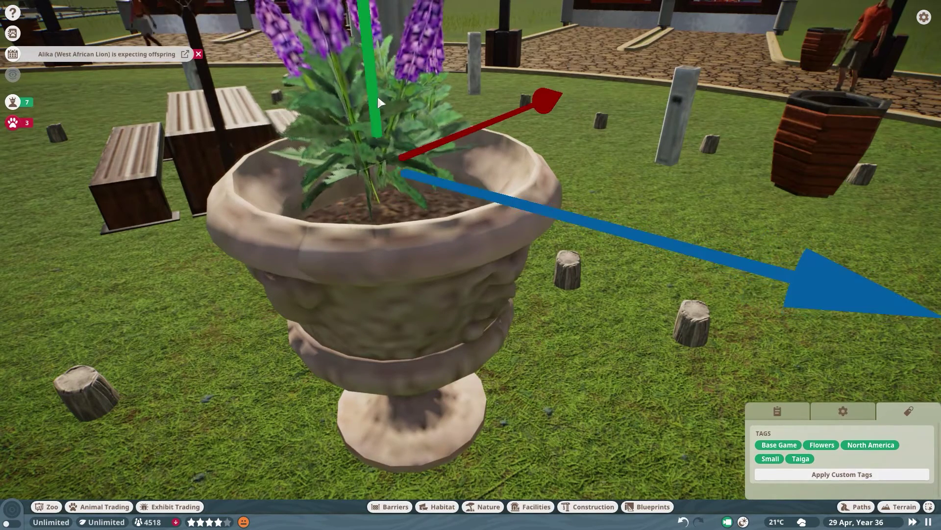
drag(378, 94, 397, 166)
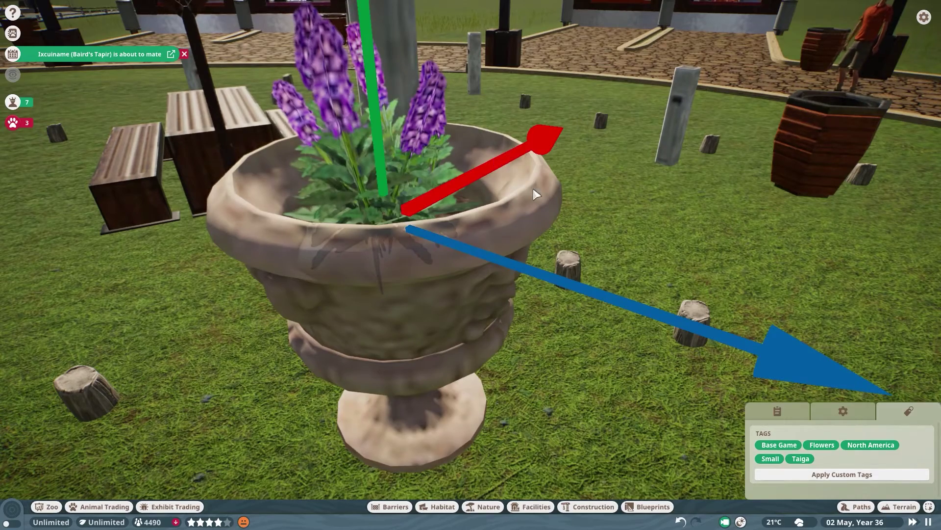
scroll(533, 189, down, 5)
click(565, 248)
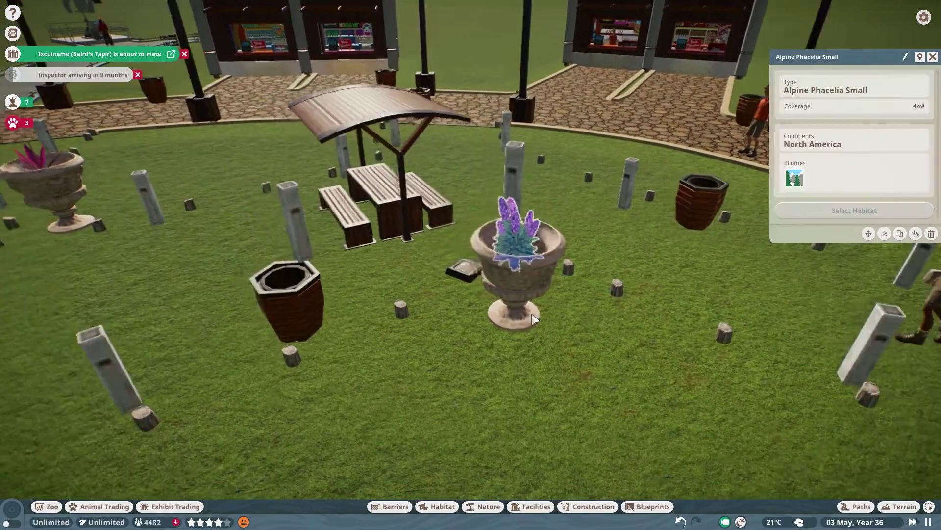
Step: Raise the Alpine Phacelia slightly within the urn, confirm, and close its details
key(e)
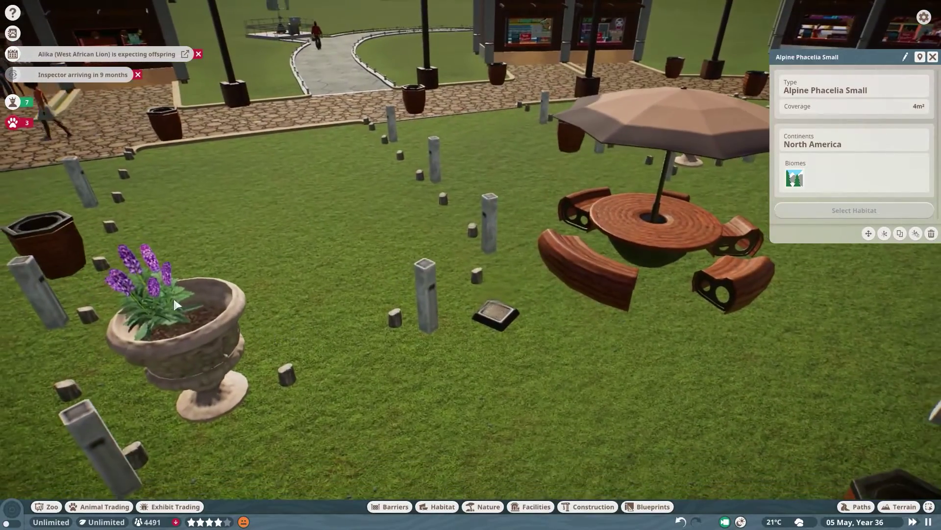
scroll(330, 329, up, 3)
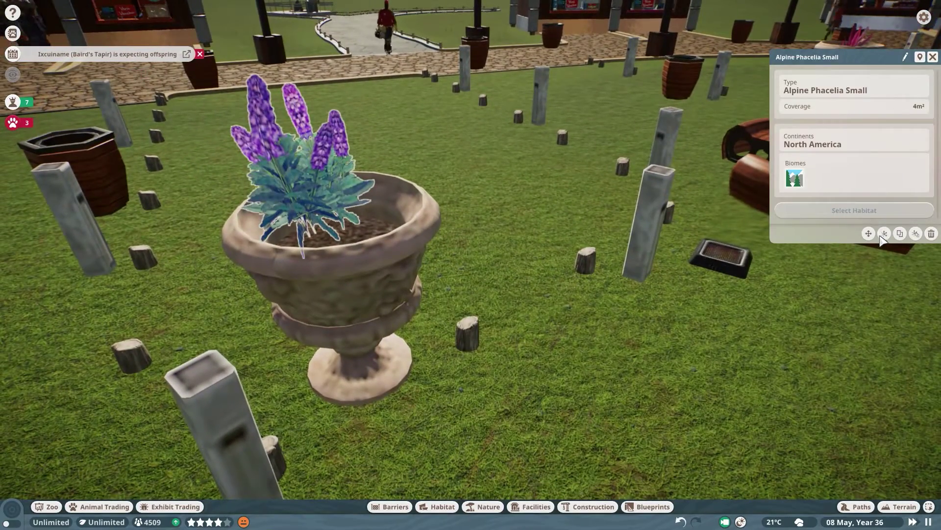
click(885, 234)
drag(337, 195, 332, 155)
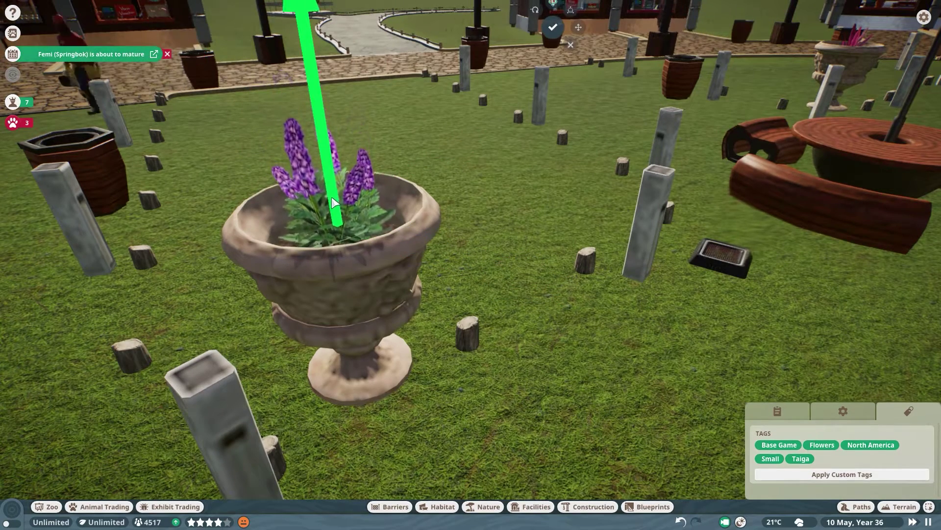
click(394, 269)
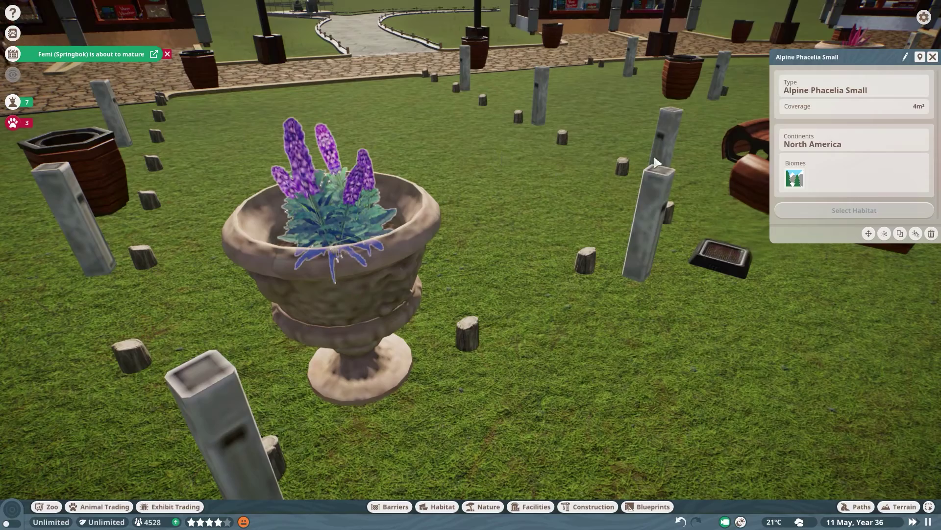
click(932, 57)
scroll(606, 319, down, 5)
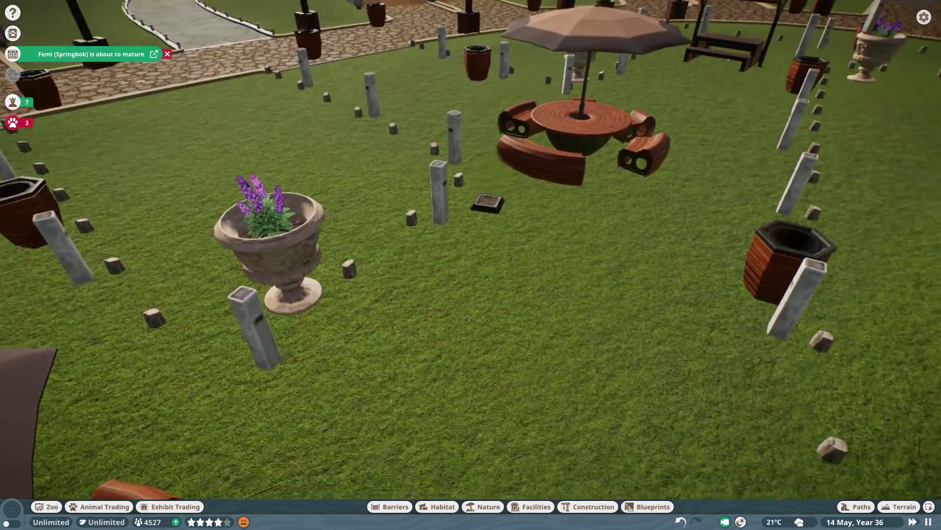
key(q)
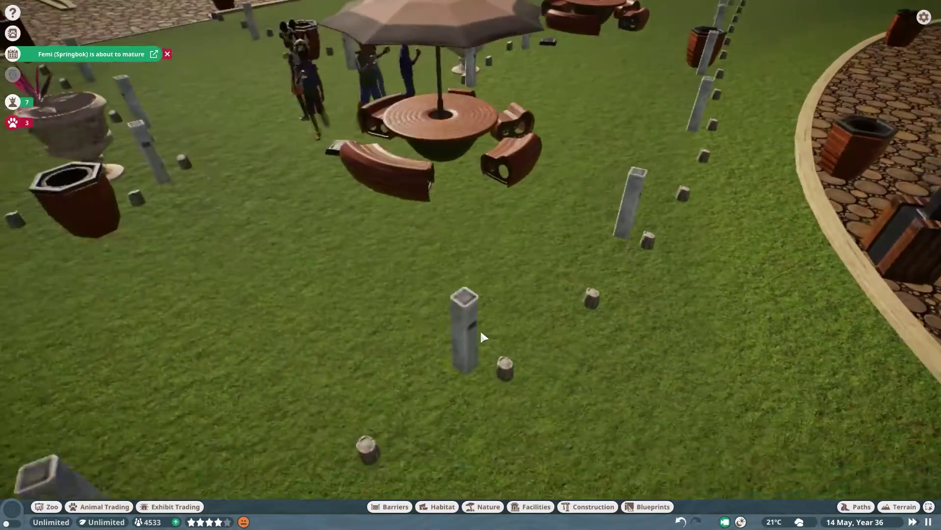
scroll(675, 356, up, 3)
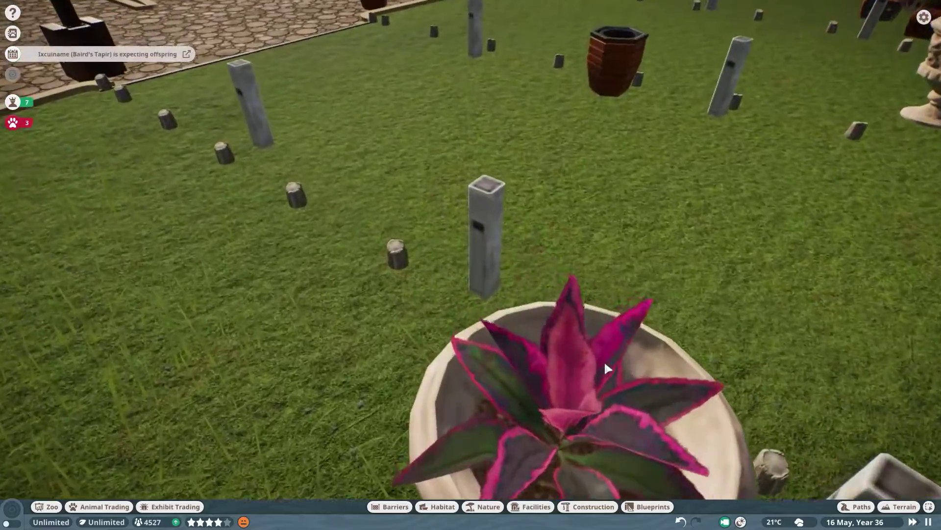
scroll(603, 359, down, 3)
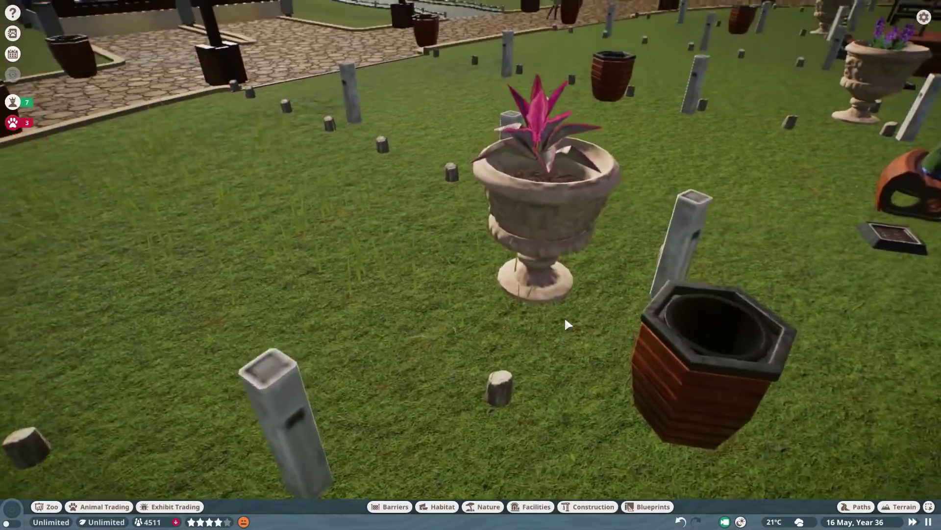
Step: Move the camera around the stone urn near the picnic table
key(w)
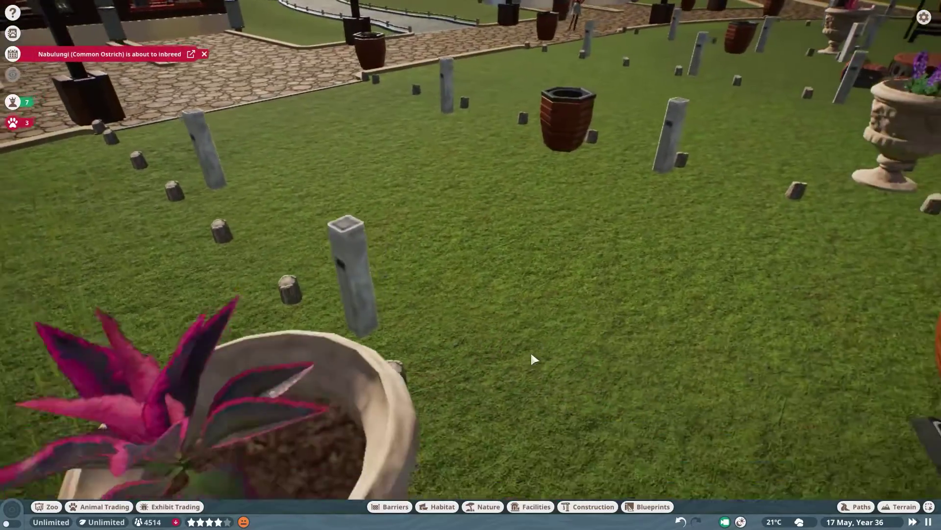
key(s)
key(e)
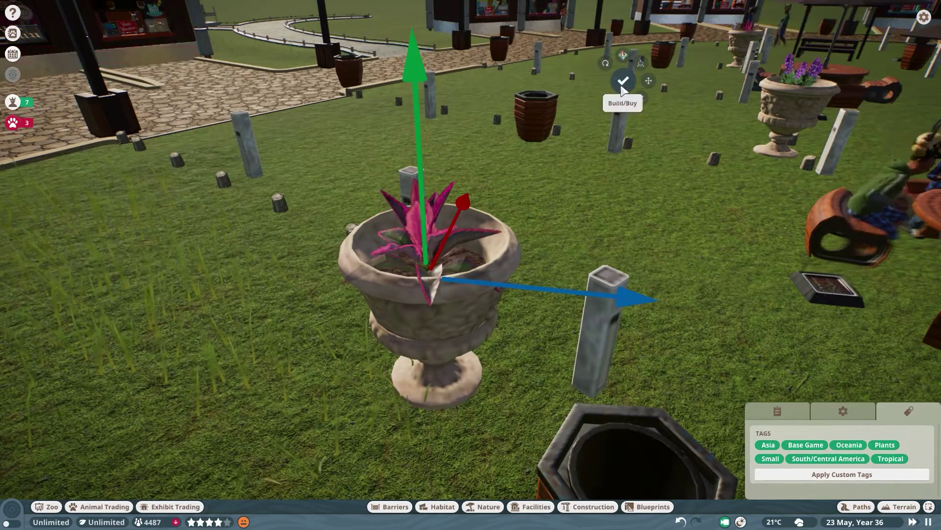
key(d)
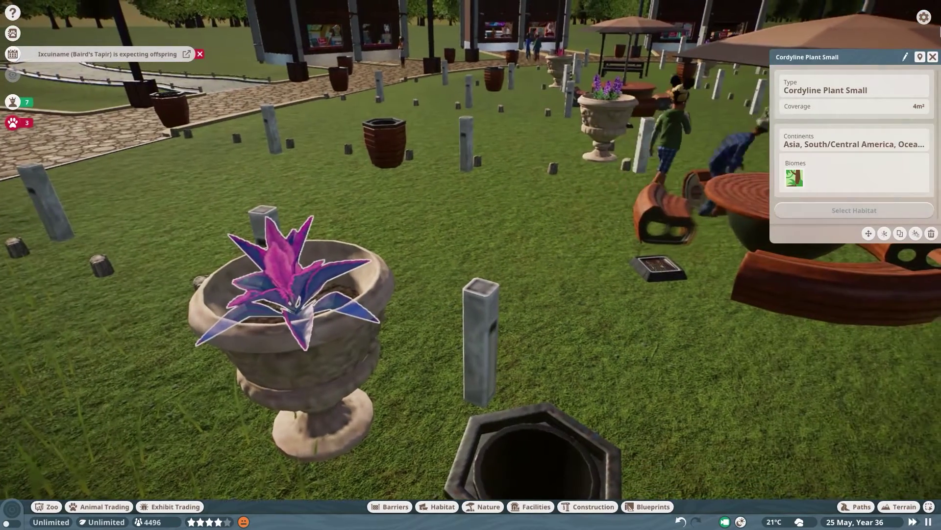
key(a)
scroll(493, 322, down, 3)
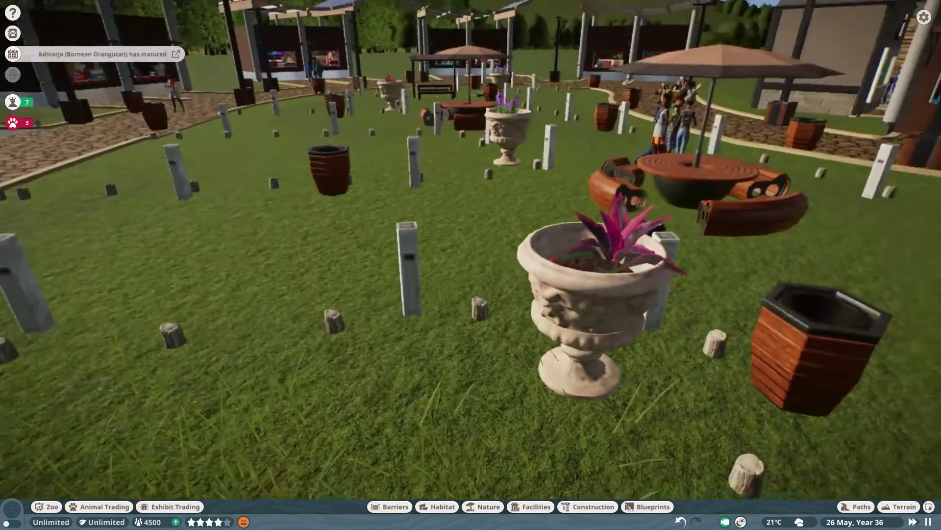
drag(595, 230, 798, 411)
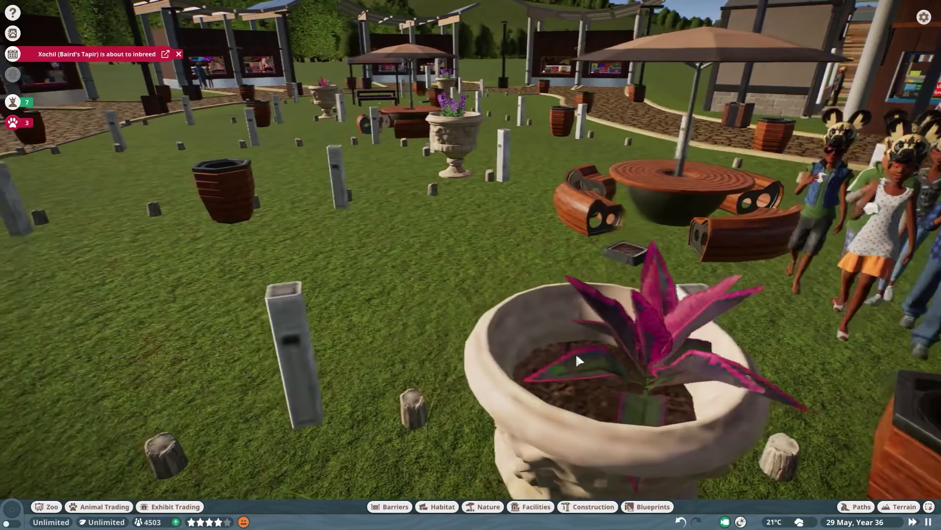
drag(796, 402, 576, 353)
scroll(687, 397, up, 5)
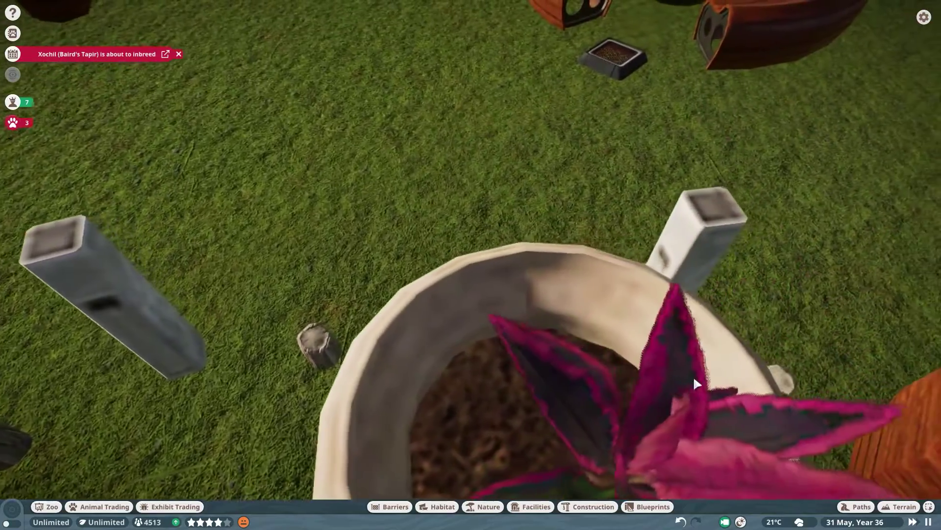
Step: Slide the Cordyline down-left within its urn near the picnic table, then close its details
mouse_move(697, 383)
mouse_down()
mouse_move(460, 371)
mouse_move(416, 219)
mouse_up()
click(416, 218)
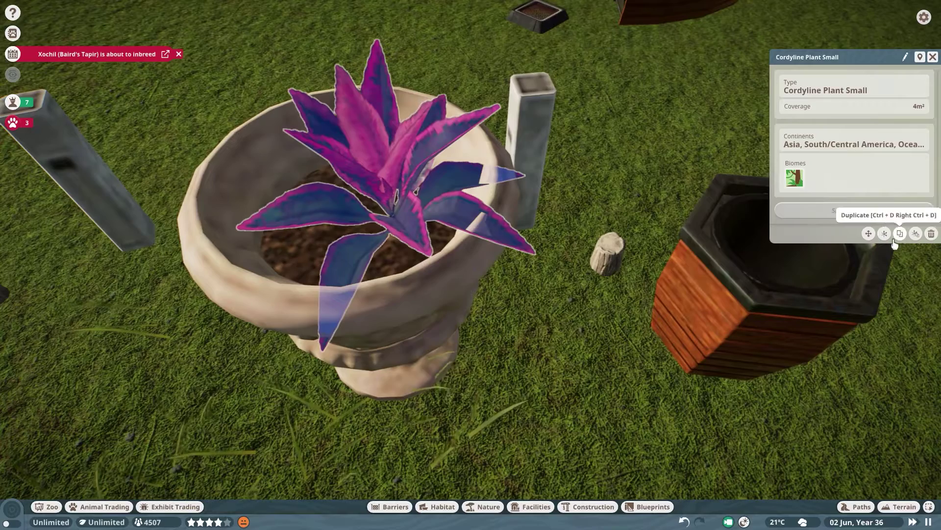
key(x)
drag(327, 193, 298, 199)
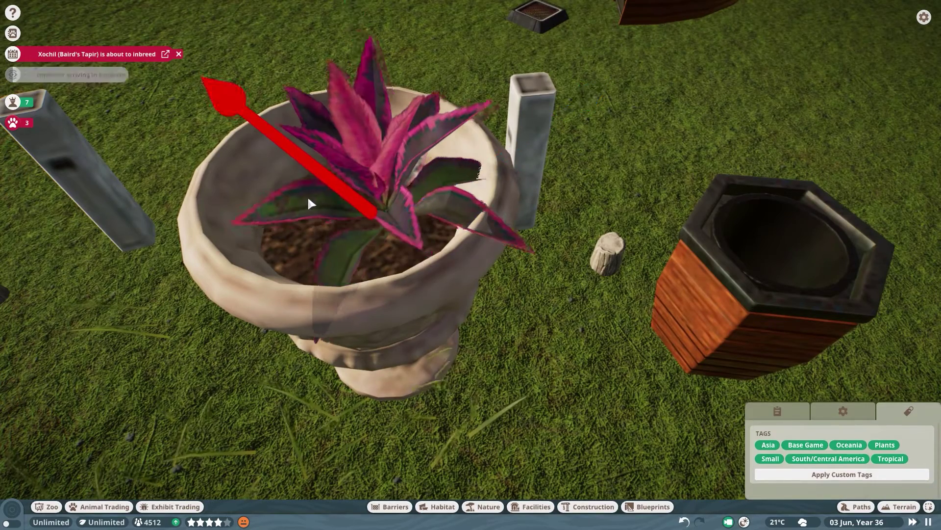
mouse_move(510, 129)
mouse_down()
mouse_move(463, 177)
mouse_move(480, 167)
mouse_up()
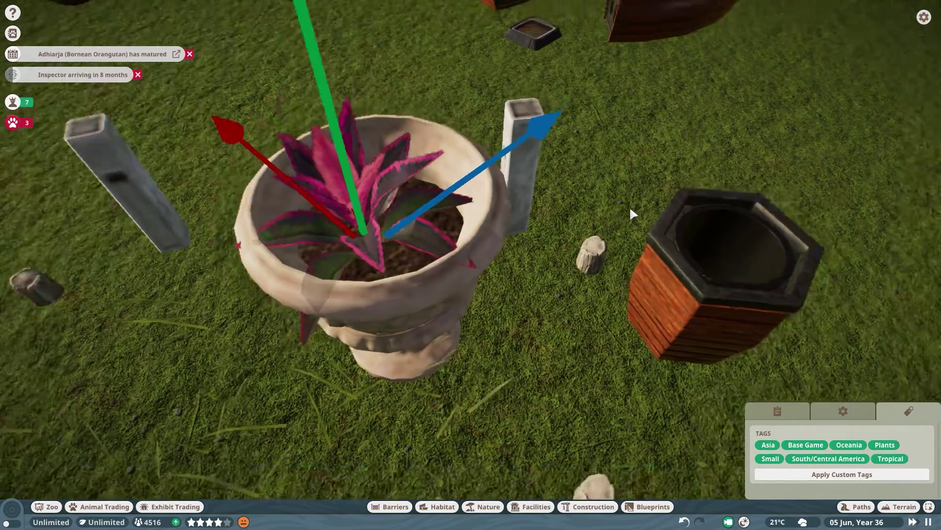
scroll(630, 206, down, 5)
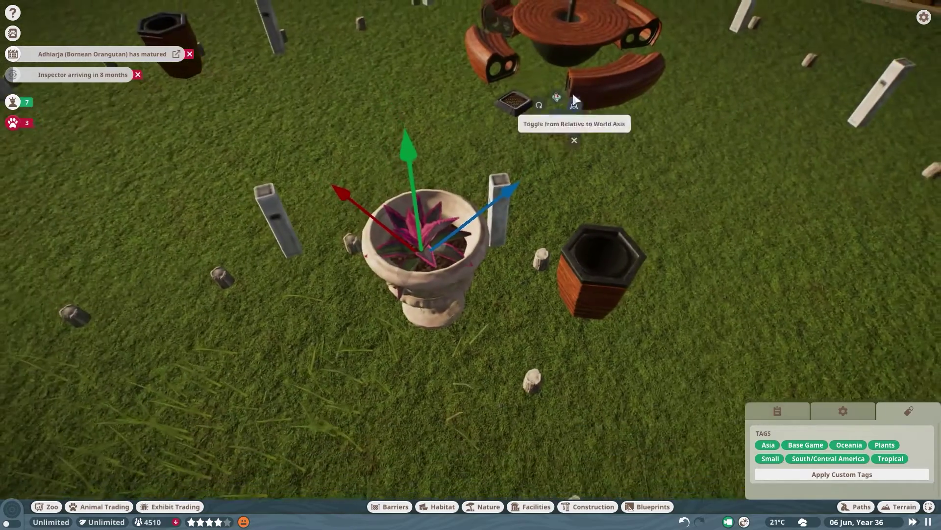
key(x)
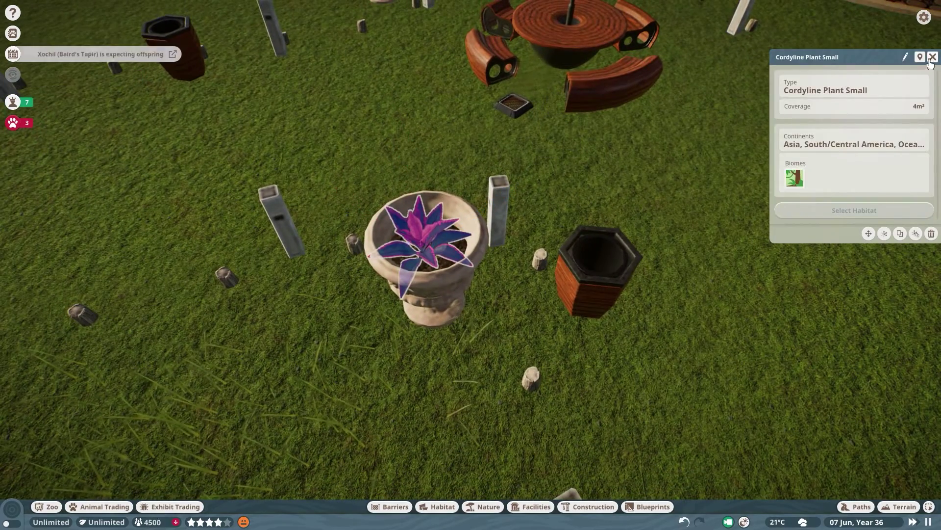
click(932, 58)
scroll(867, 132, down, 5)
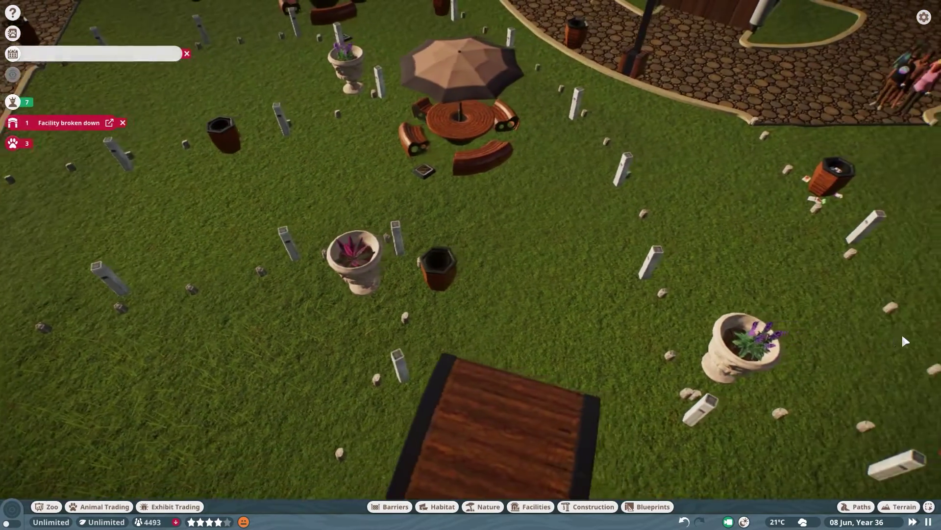
scroll(809, 353, up, 3)
scroll(668, 398, up, 3)
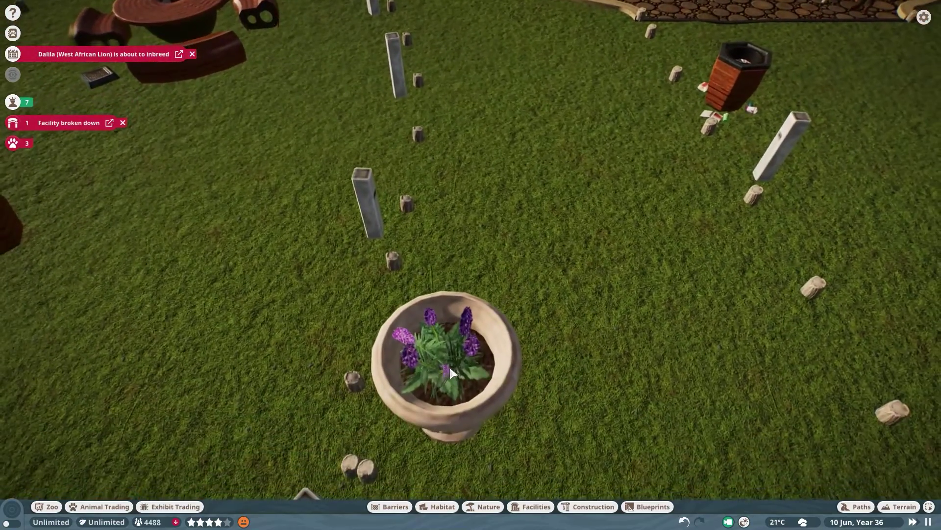
Step: Shift the Alpine Phacelia sideways and down into the urn's soil with Advanced Move
click(449, 365)
scroll(553, 372, up, 4)
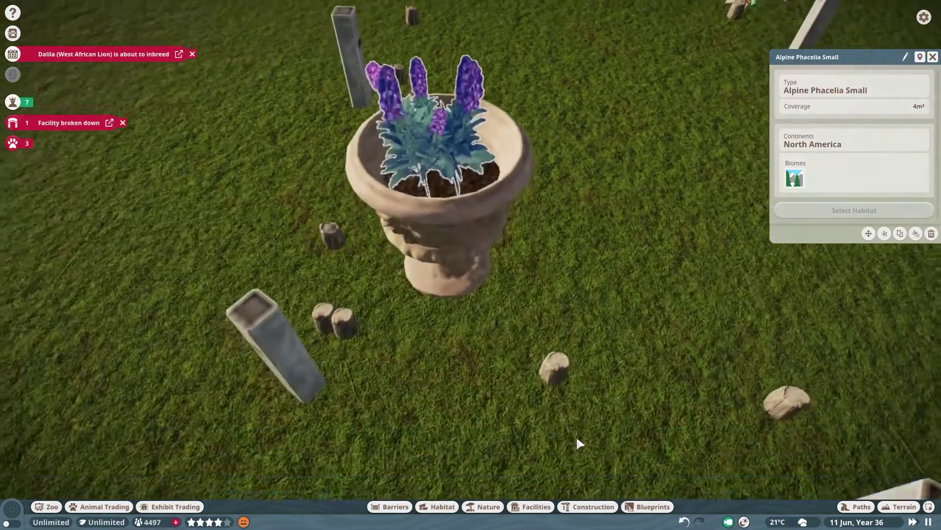
scroll(578, 441, up, 3)
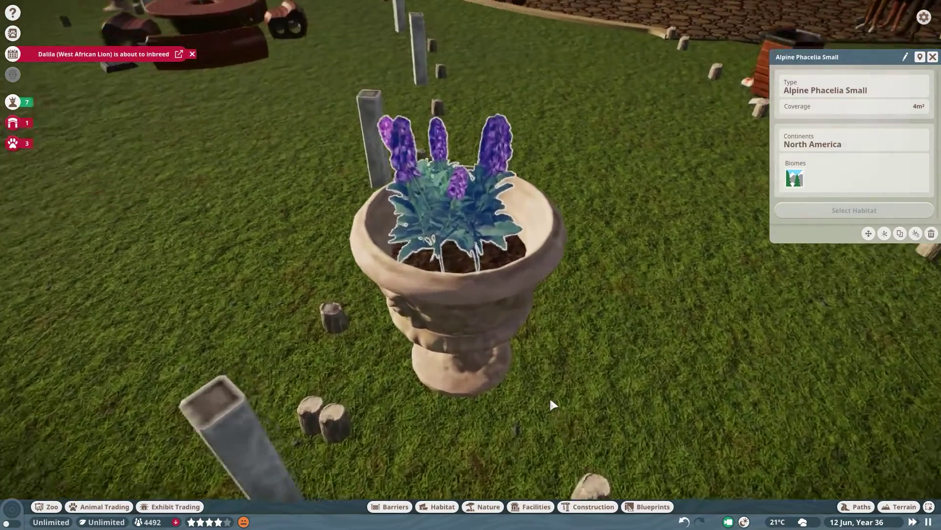
scroll(549, 397, up, 3)
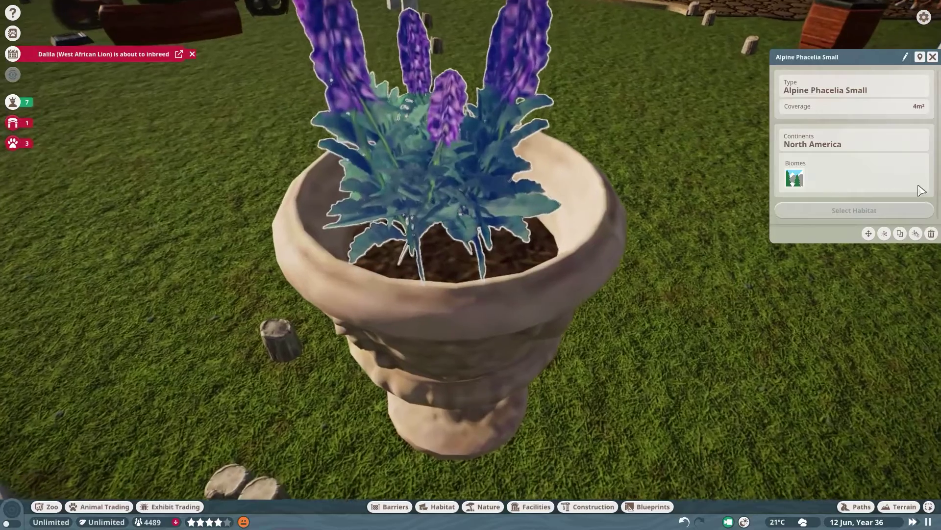
click(884, 233)
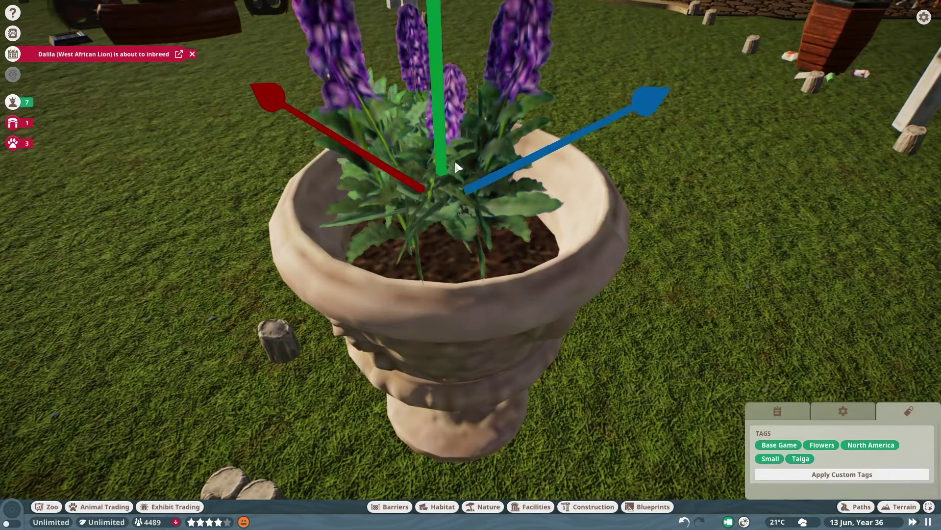
drag(493, 178, 496, 178)
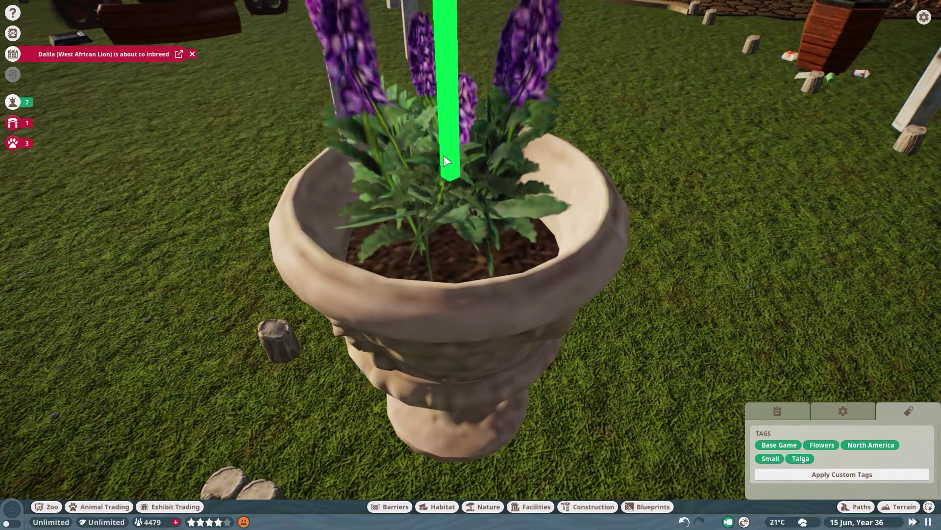
drag(463, 137, 406, 213)
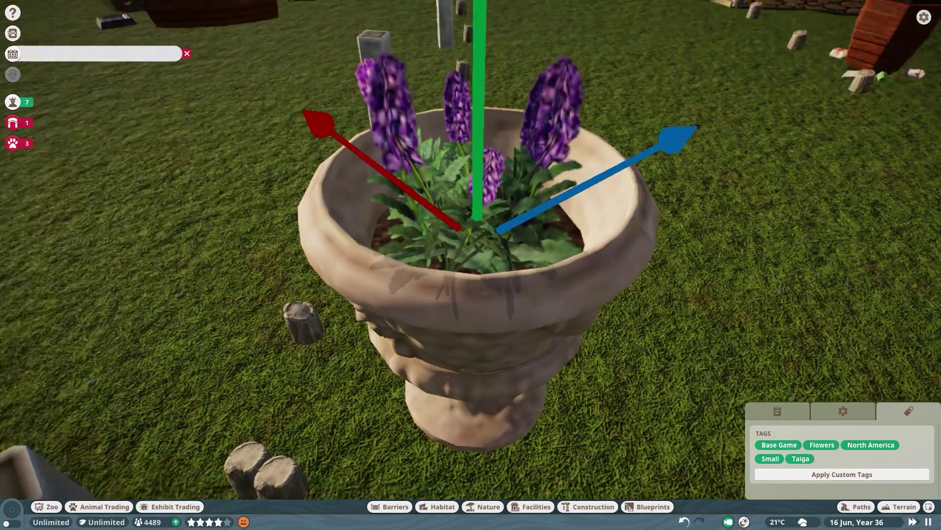
scroll(406, 165, down, 5)
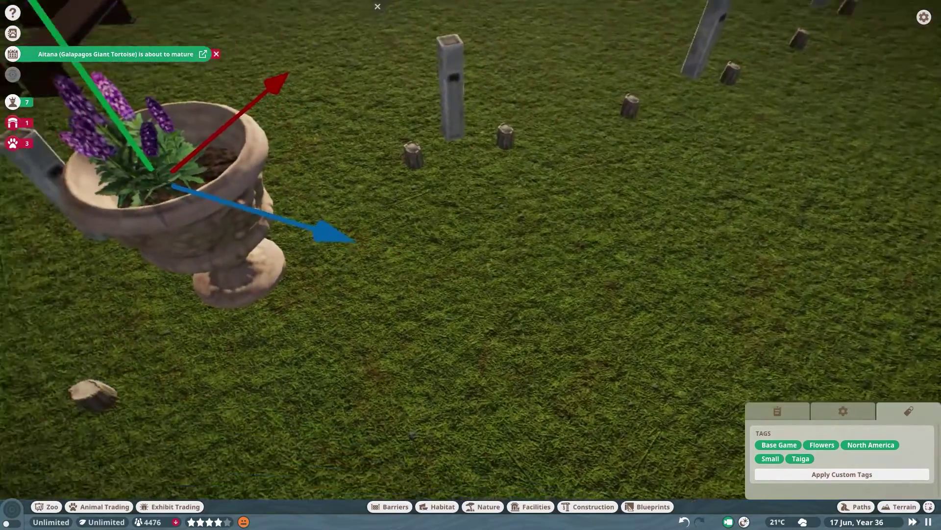
scroll(237, 283, up, 5)
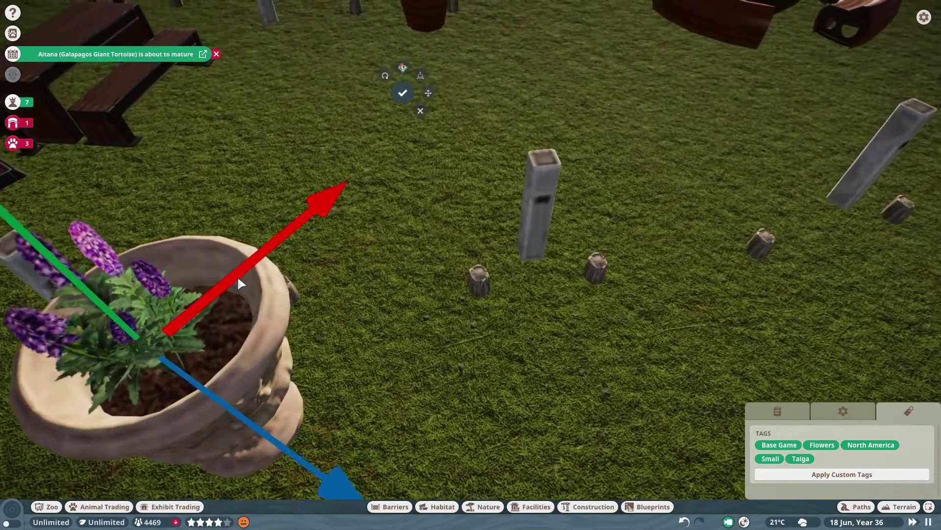
Step: Nudge the phacelia further down into the pot, confirm, and close its details
drag(238, 283, 243, 278)
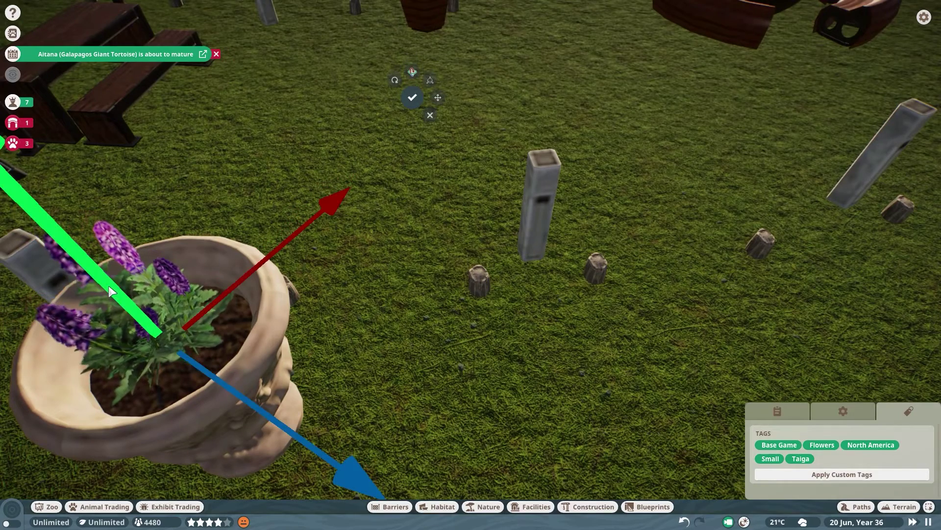
drag(114, 287, 140, 329)
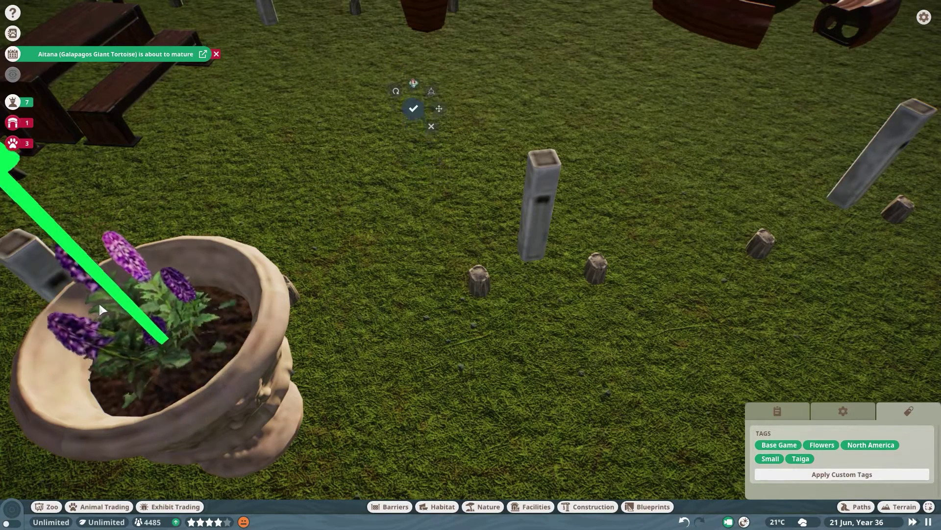
click(413, 108)
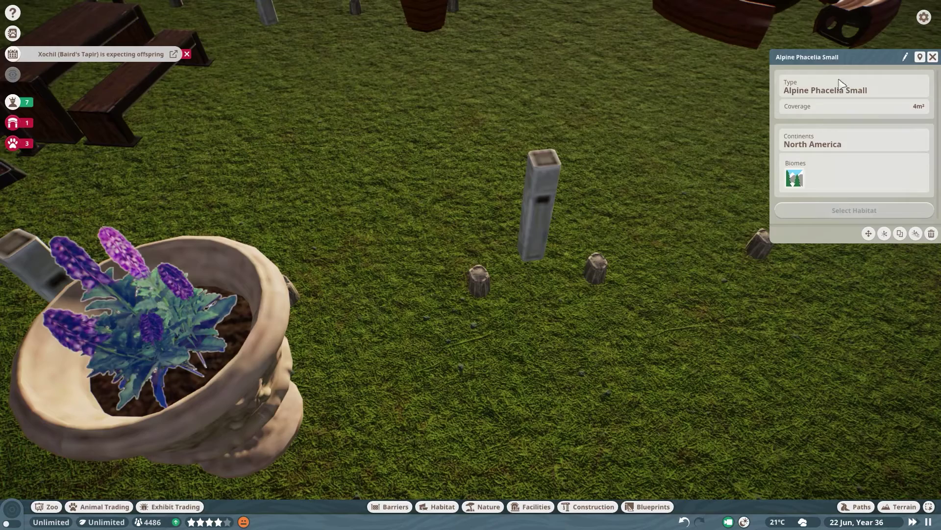
click(933, 56)
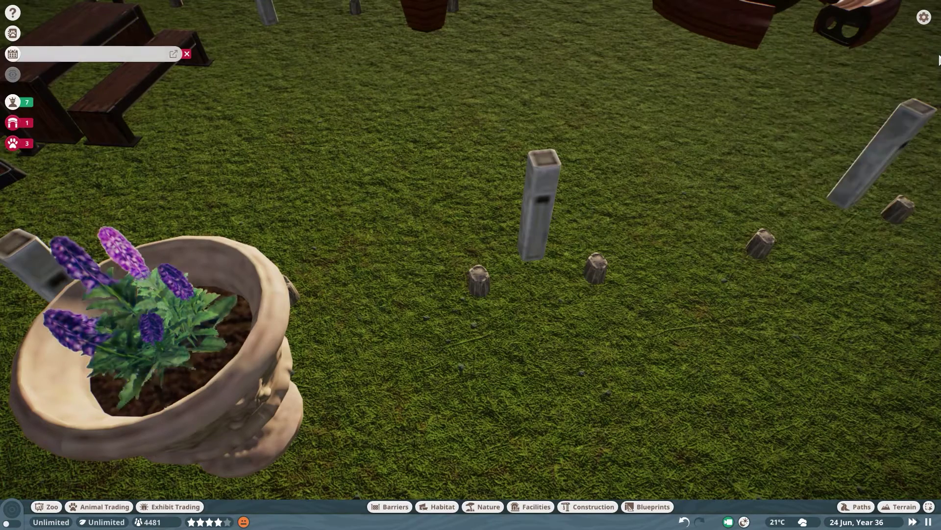
scroll(829, 184, down, 5)
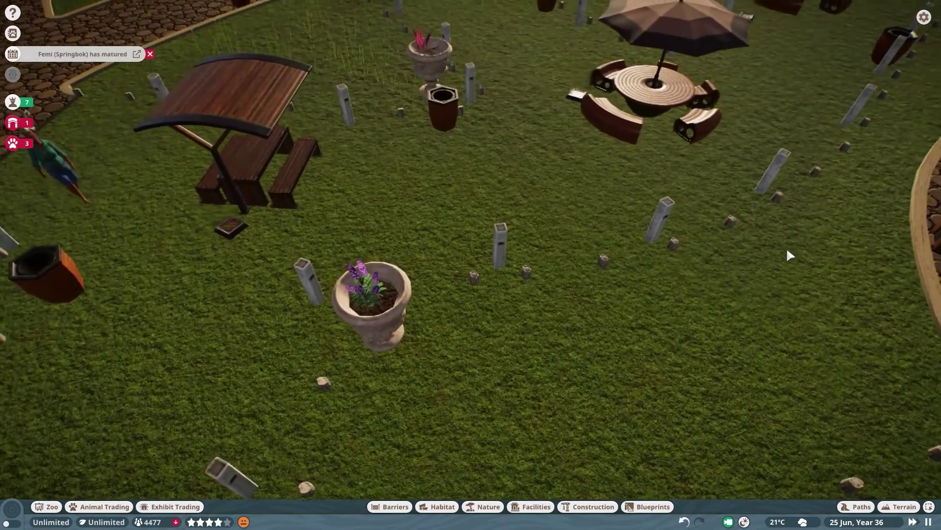
key(w)
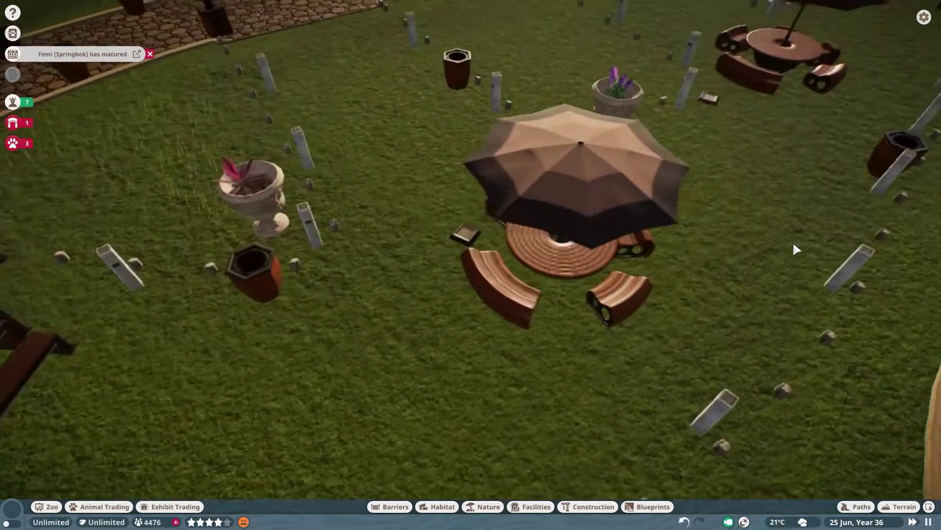
key(a)
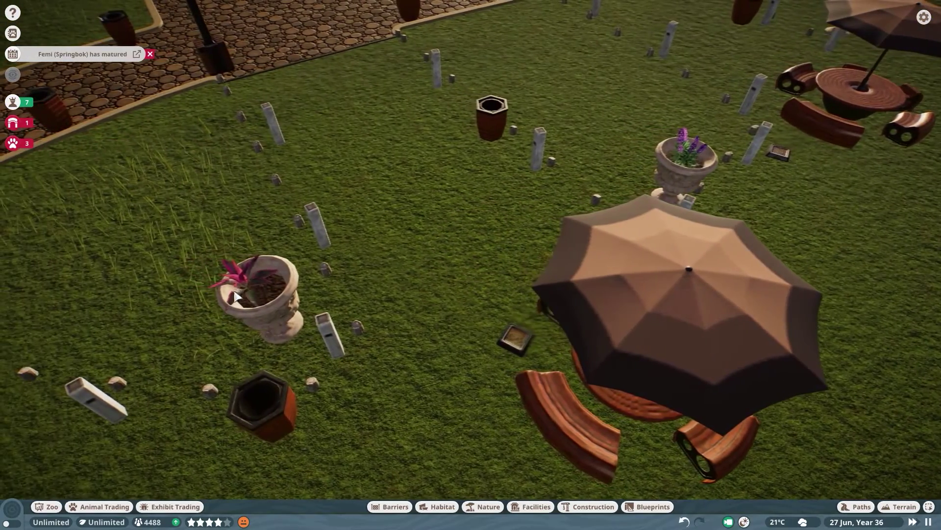
Step: Raise the small Cordyline slightly in its urn, confirm the position, and close its details
click(237, 297)
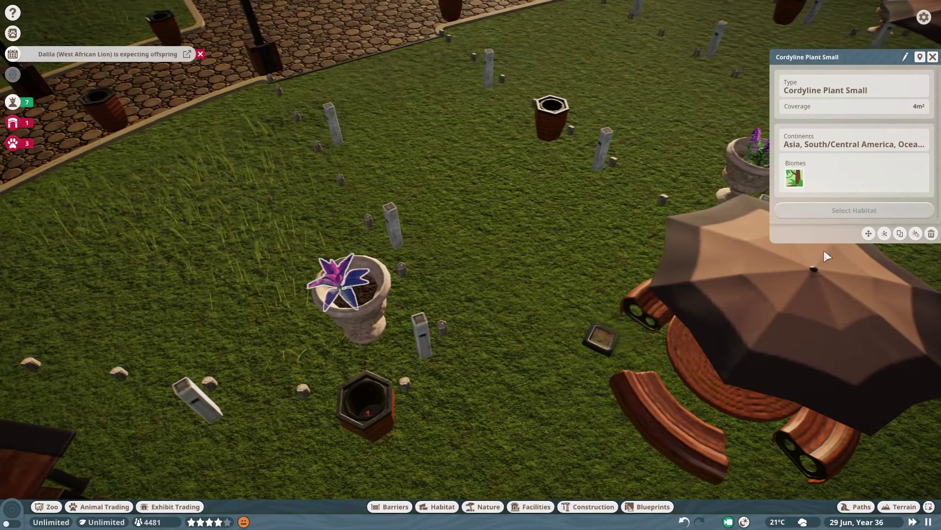
click(885, 234)
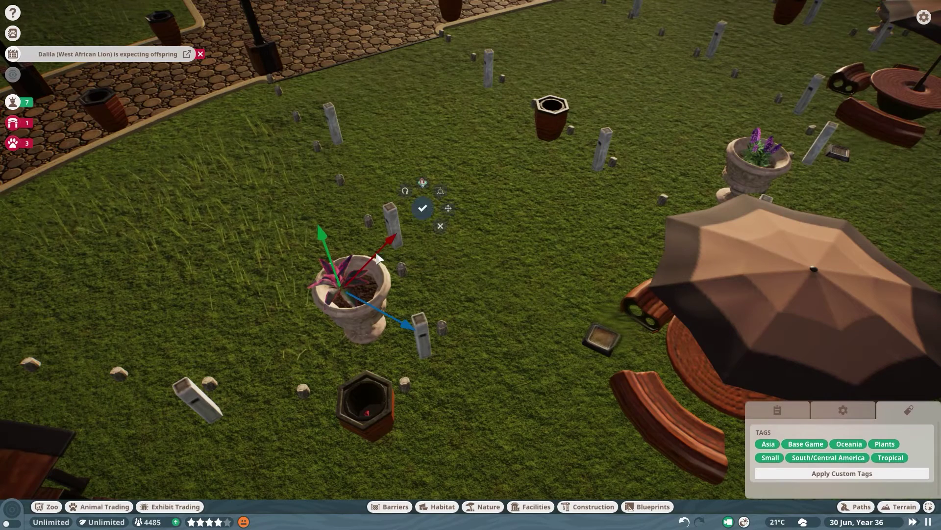
drag(385, 247, 387, 246)
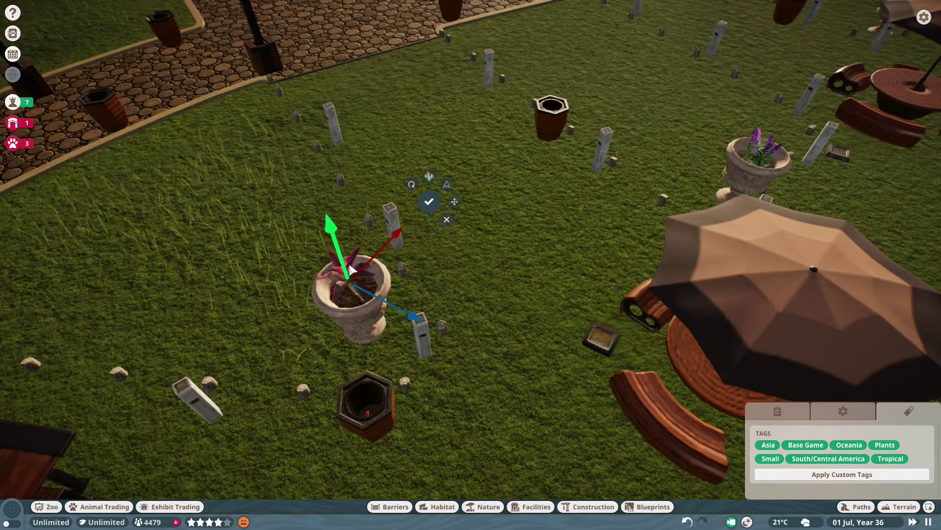
mouse_move(341, 285)
mouse_down()
mouse_move(333, 272)
mouse_move(364, 294)
mouse_up()
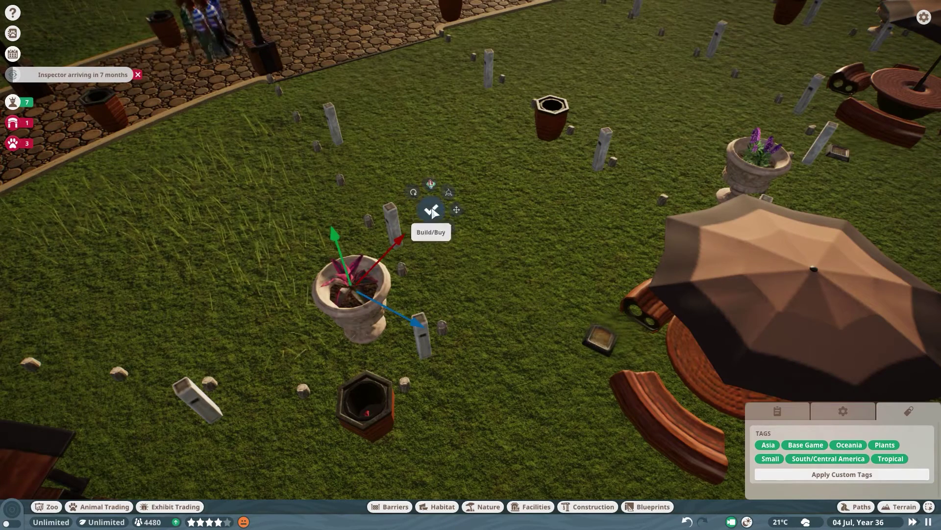
click(431, 210)
click(933, 57)
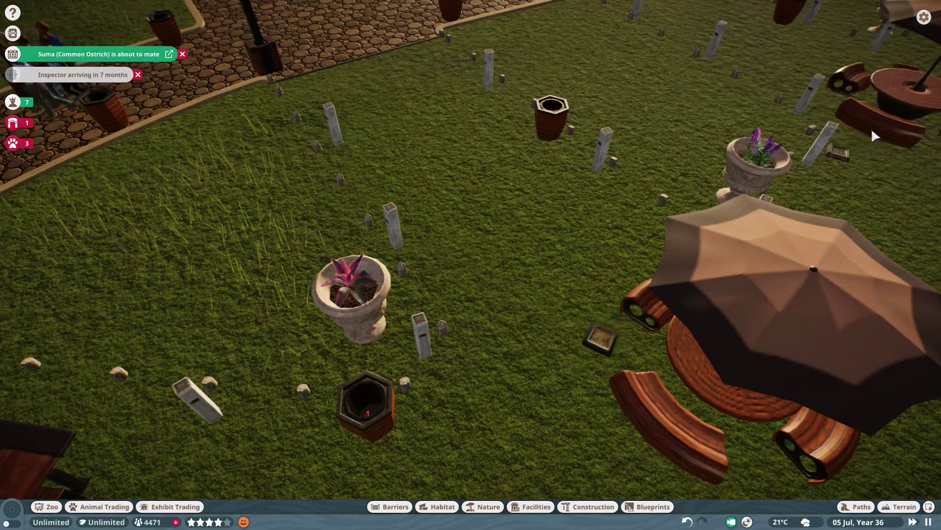
scroll(793, 189, down, 5)
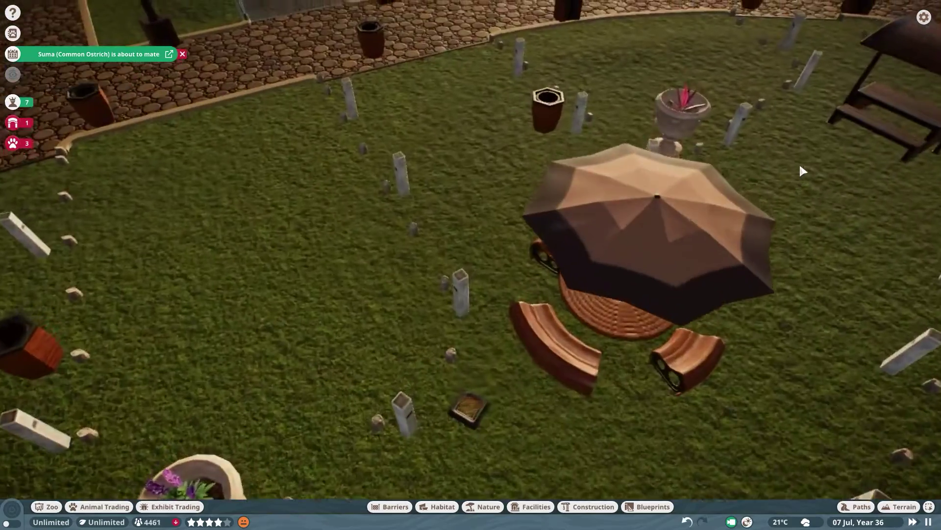
key(w)
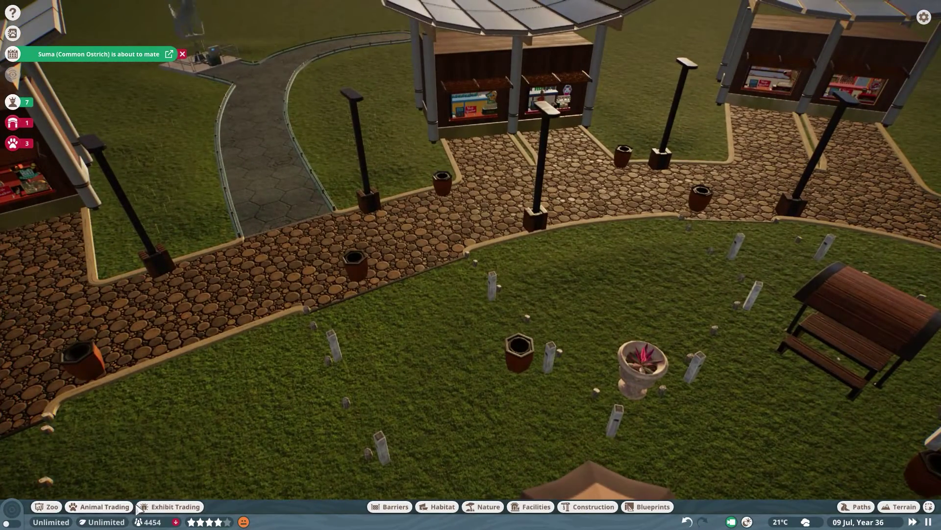
Step: Review the caretakers in the Zoo panel's Staff list and start hiring a vendor
click(40, 507)
click(45, 262)
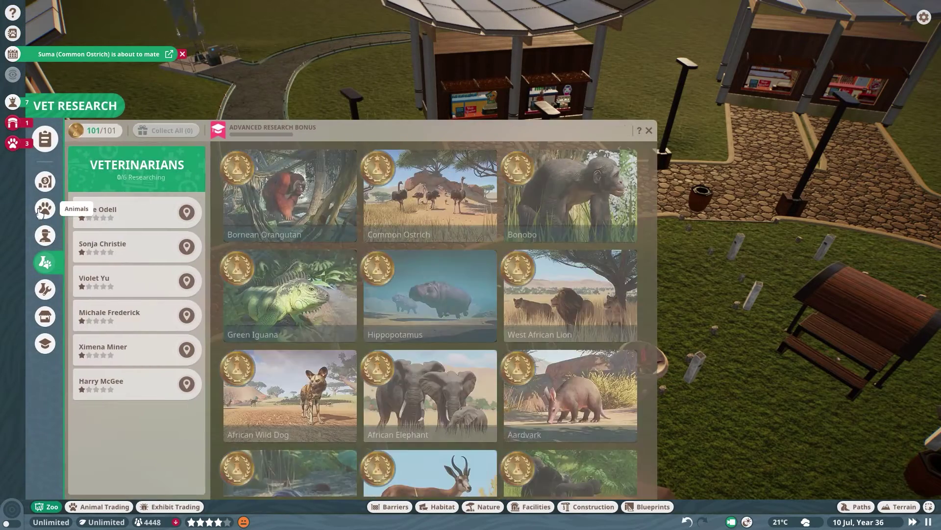
click(45, 235)
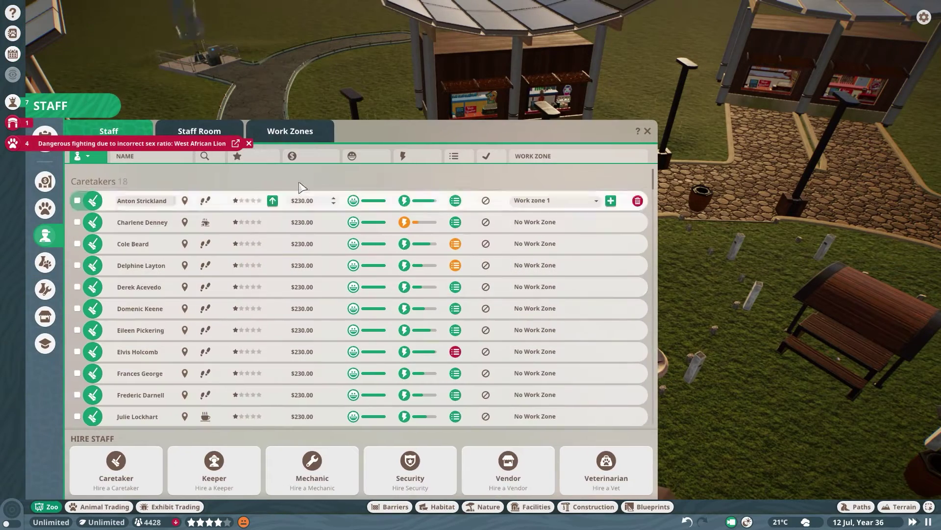
click(530, 458)
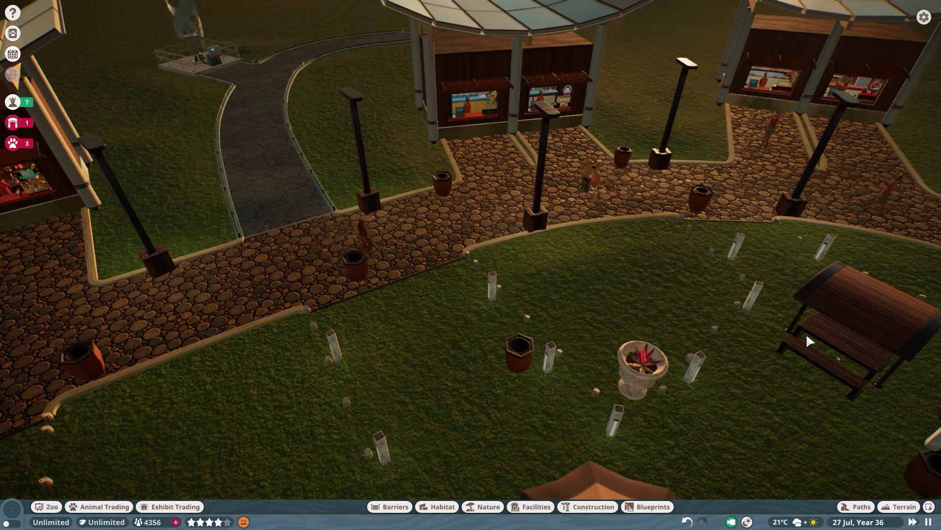
scroll(806, 310, down, 5)
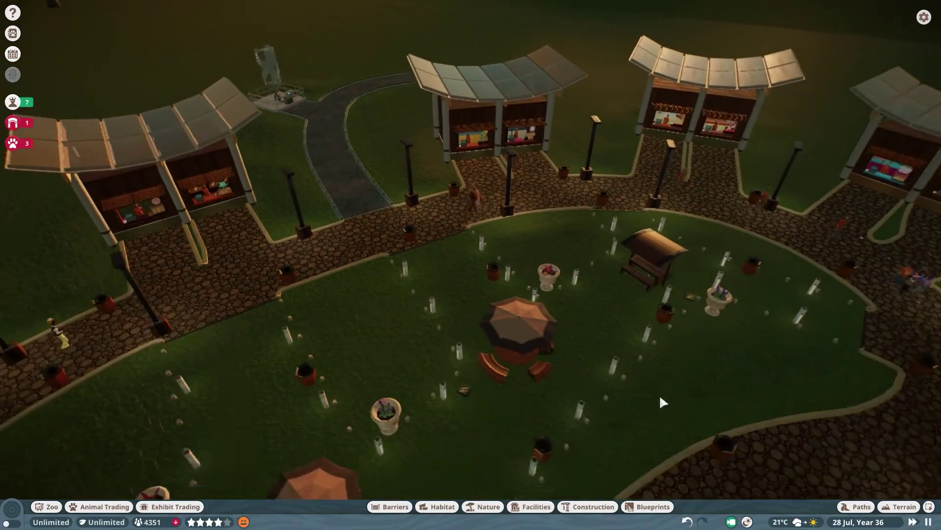
Step: Pan the camera left and back across the park toward the habitats
key(a)
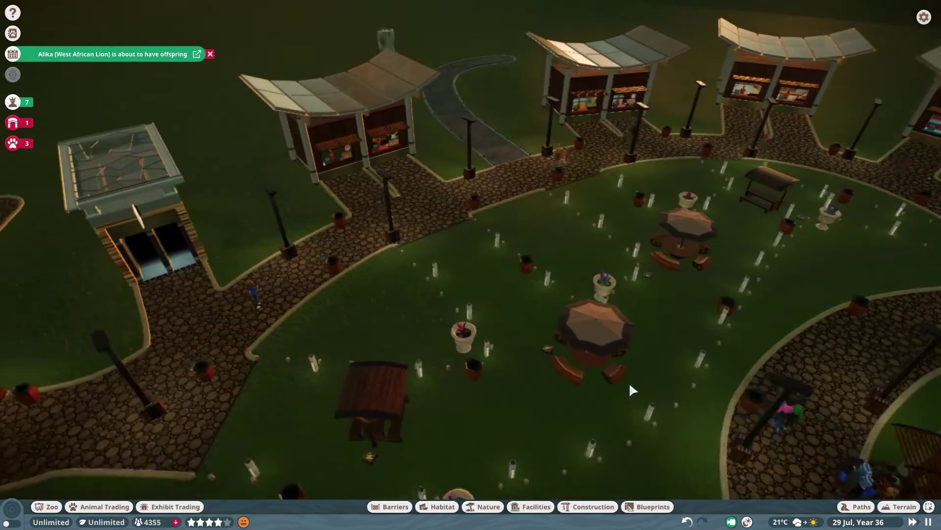
key(a)
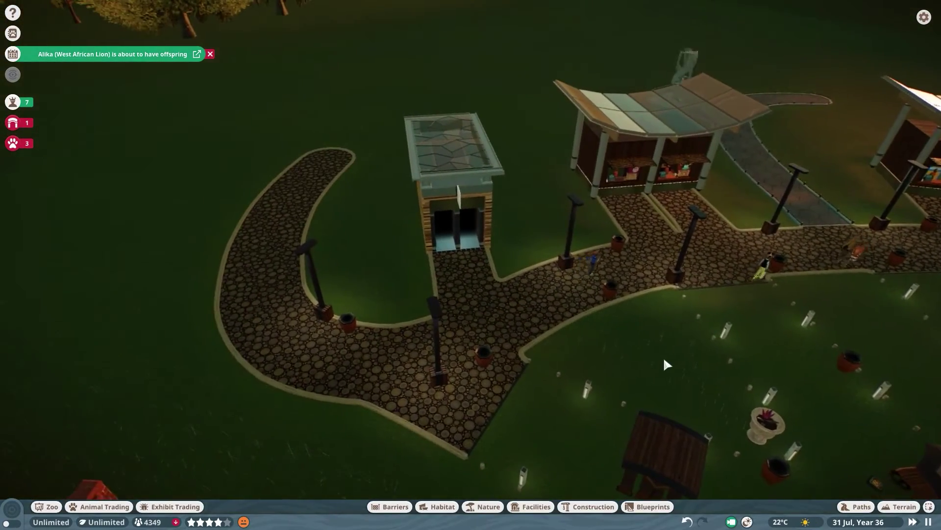
key(s)
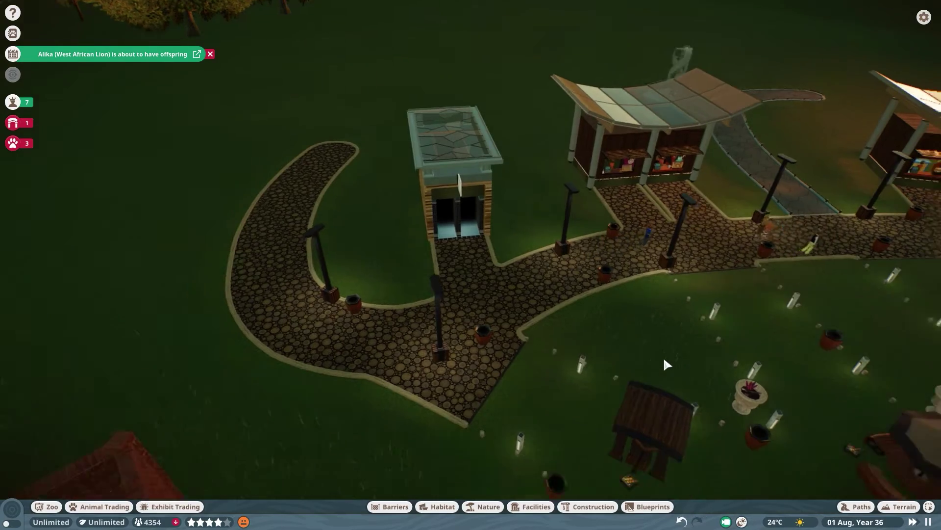
key(s)
key(a)
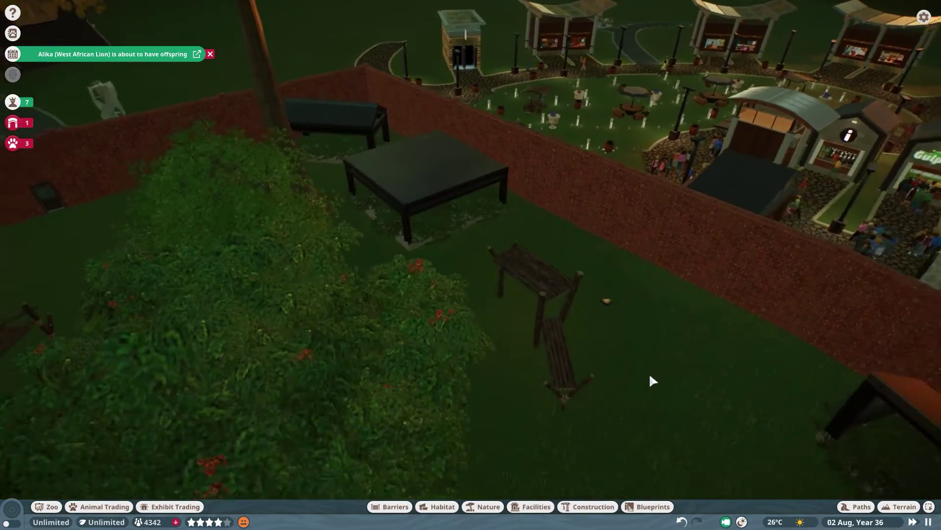
scroll(652, 380, down, 5)
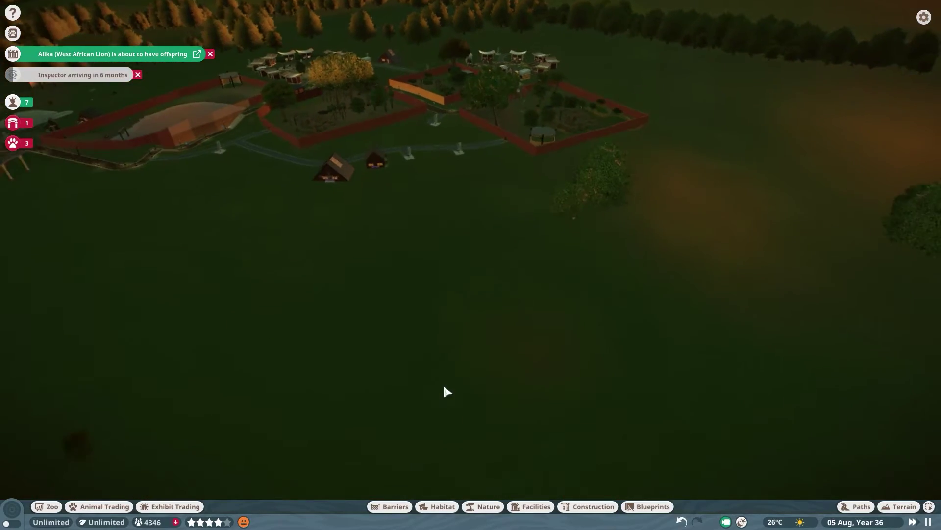
scroll(415, 391, up, 2)
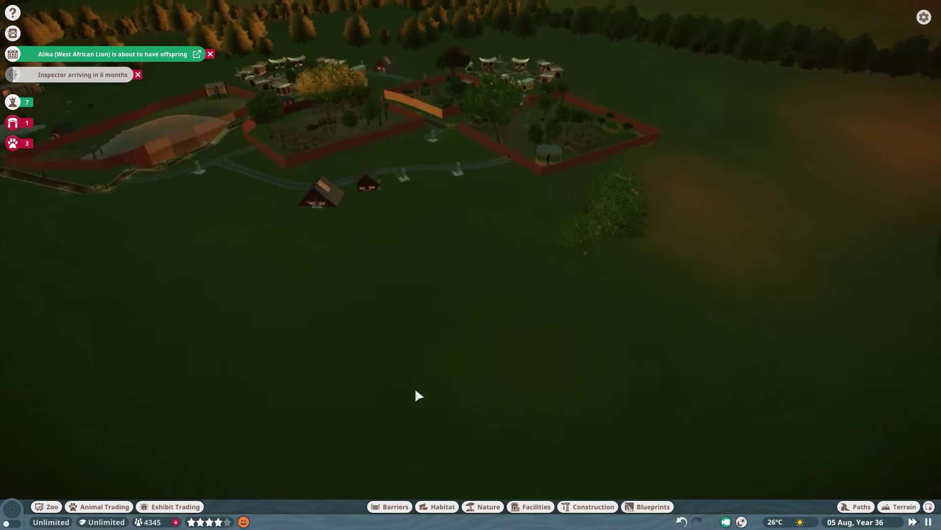
key(a)
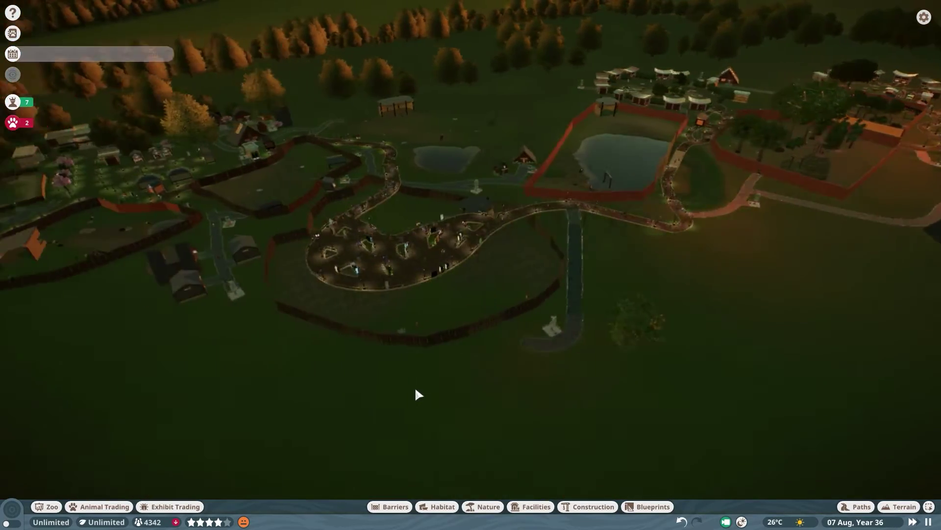
key(a)
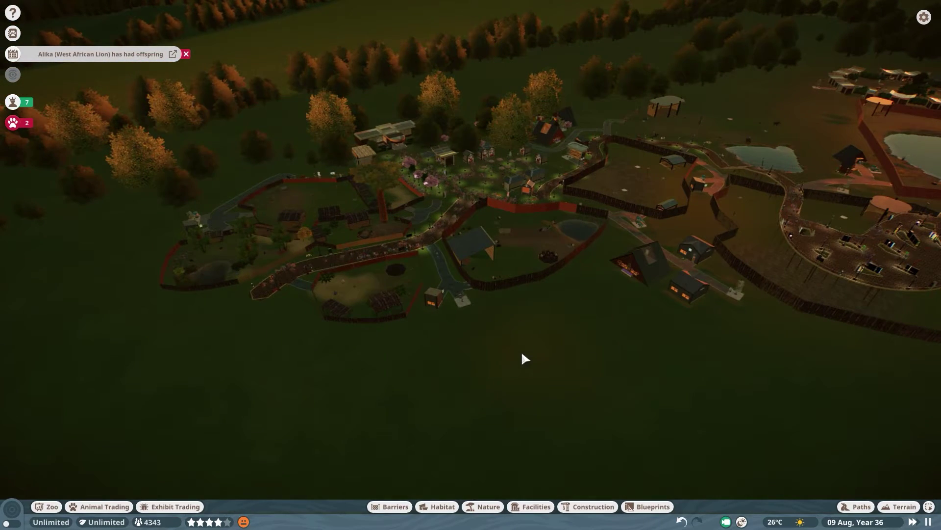
key(a)
scroll(515, 340, up, 3)
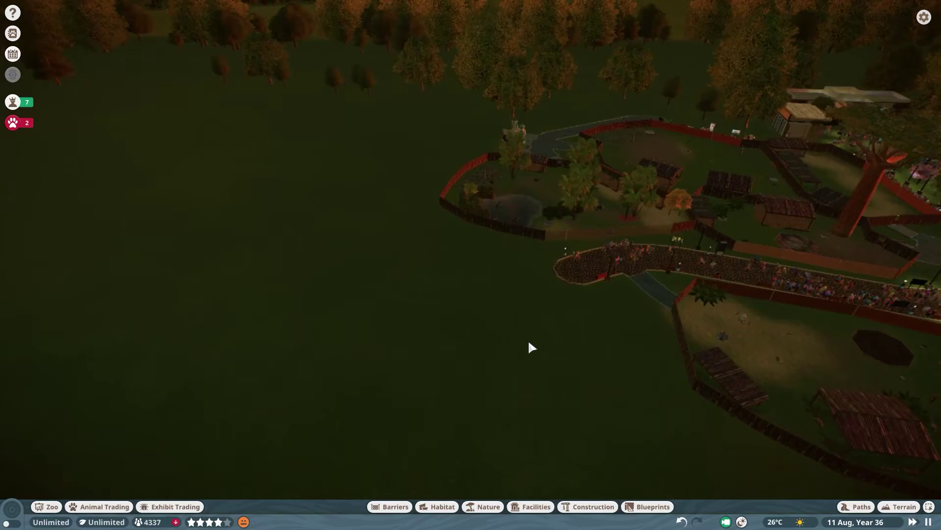
scroll(532, 348, up, 2)
key(a)
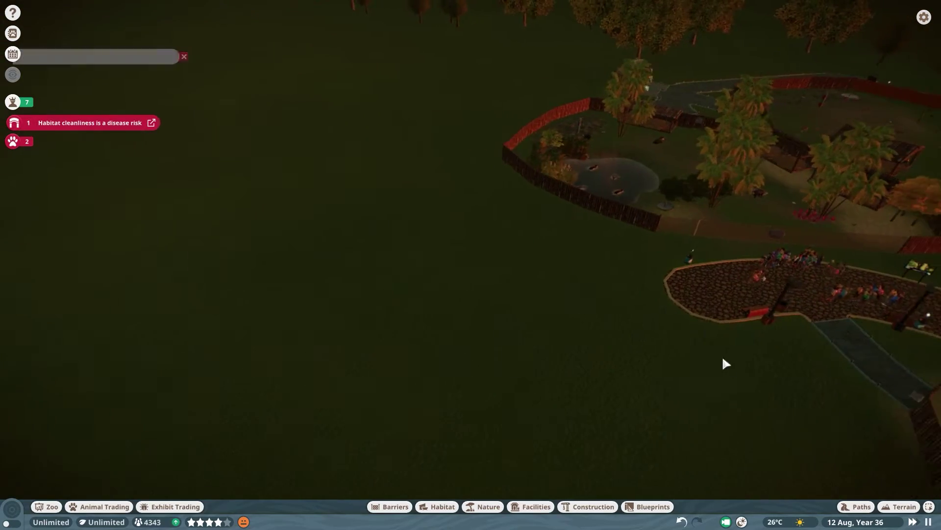
scroll(723, 361, up, 2)
scroll(753, 388, up, 2)
key(a)
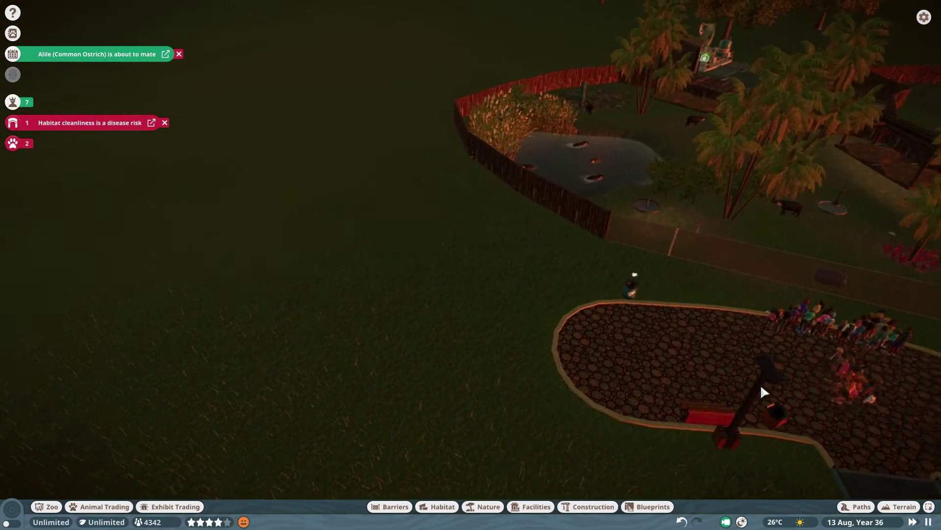
scroll(763, 391, up, 2)
Step: Call a keeper and a mechanic to the dirty Habitat 2, then close its panel
click(89, 125)
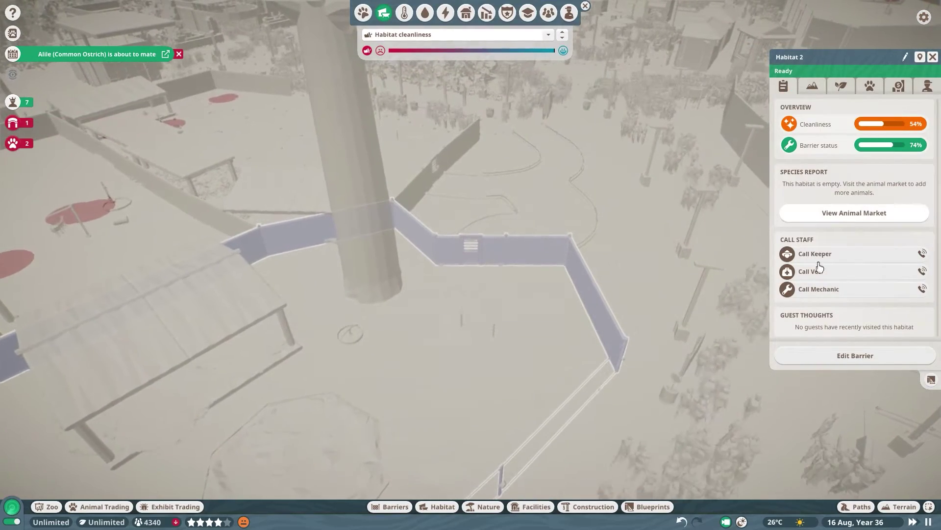
click(817, 254)
click(816, 289)
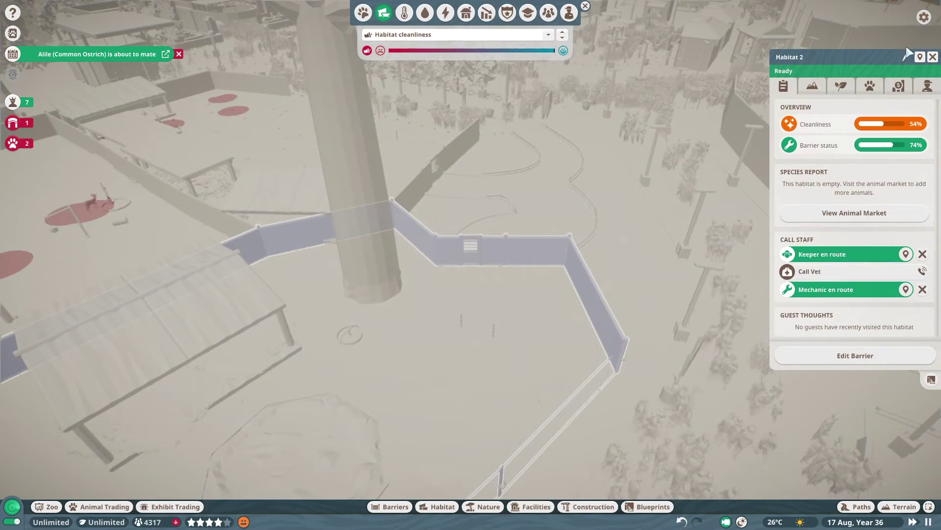
click(933, 57)
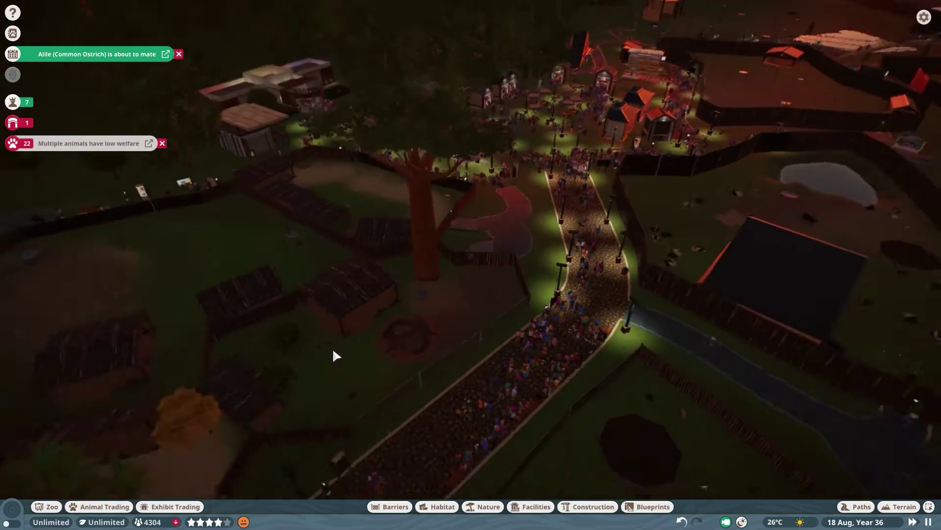
Step: Open Habitat 6, check on buffalo Asha, and list its Common Ostriches
click(104, 144)
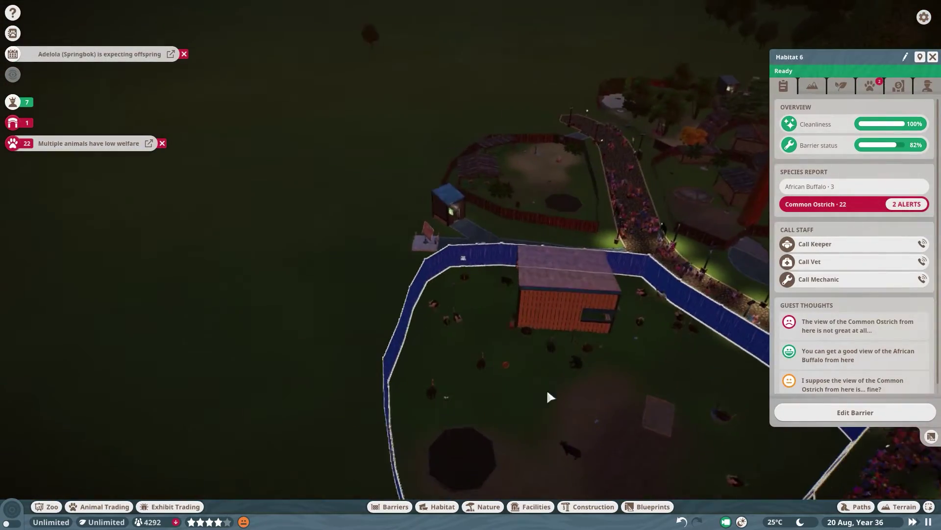
scroll(634, 421, up, 5)
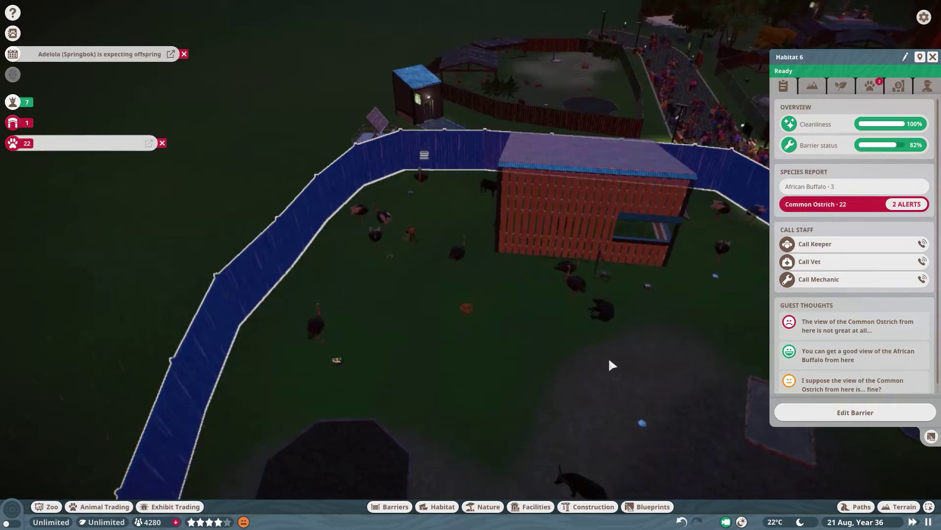
scroll(648, 385, up, 5)
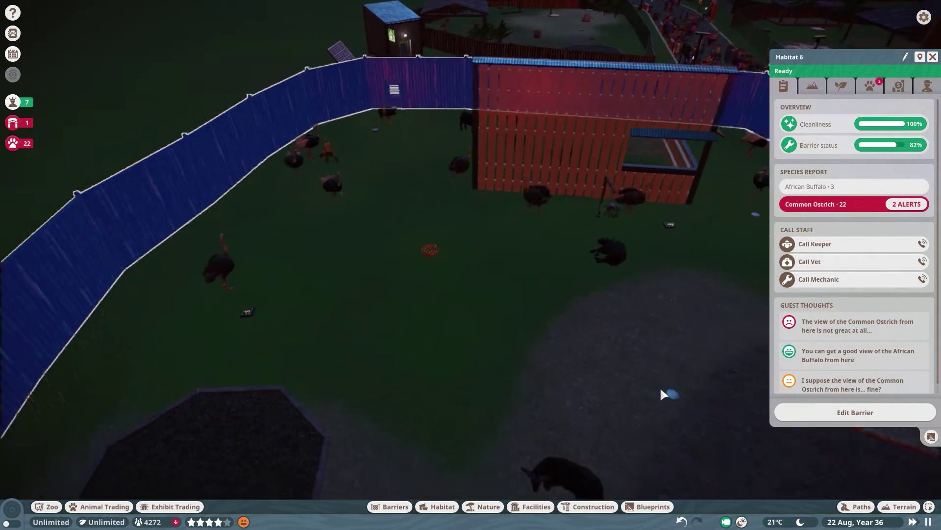
scroll(645, 377, down, 3)
scroll(620, 268, up, 3)
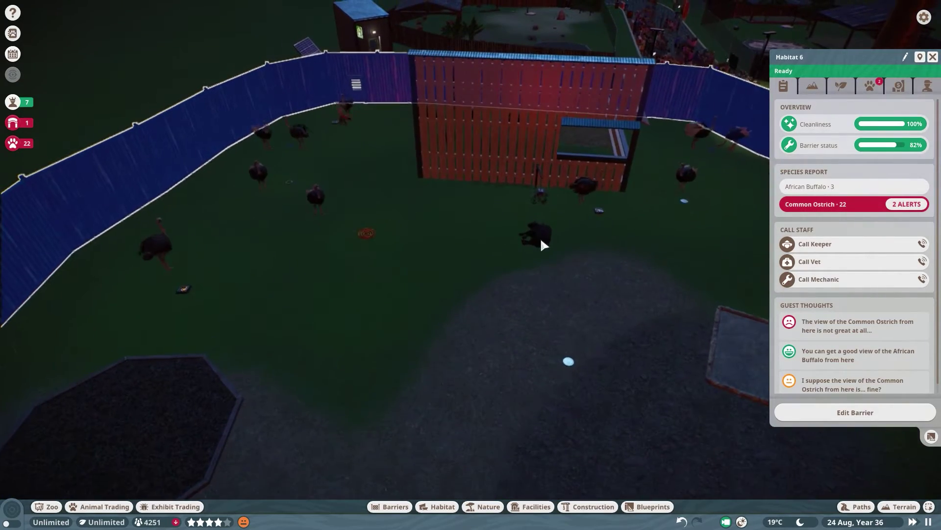
click(537, 236)
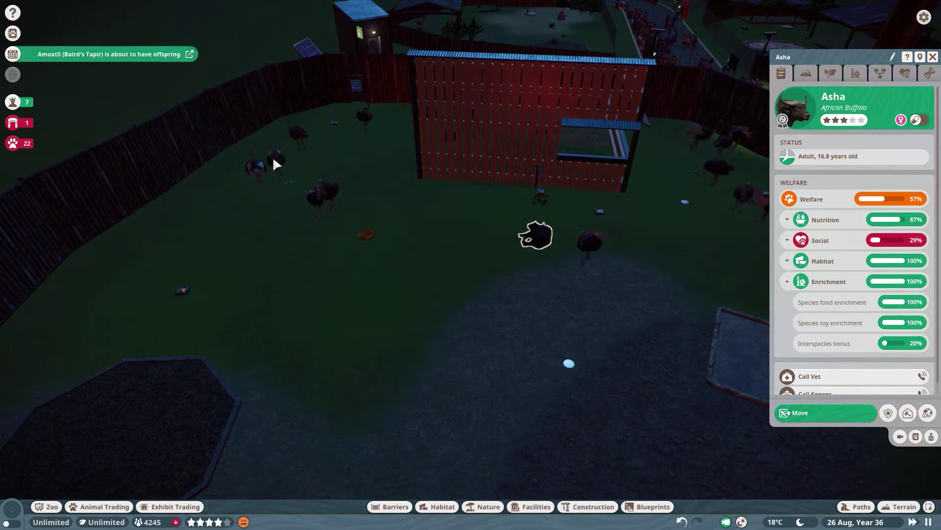
click(213, 144)
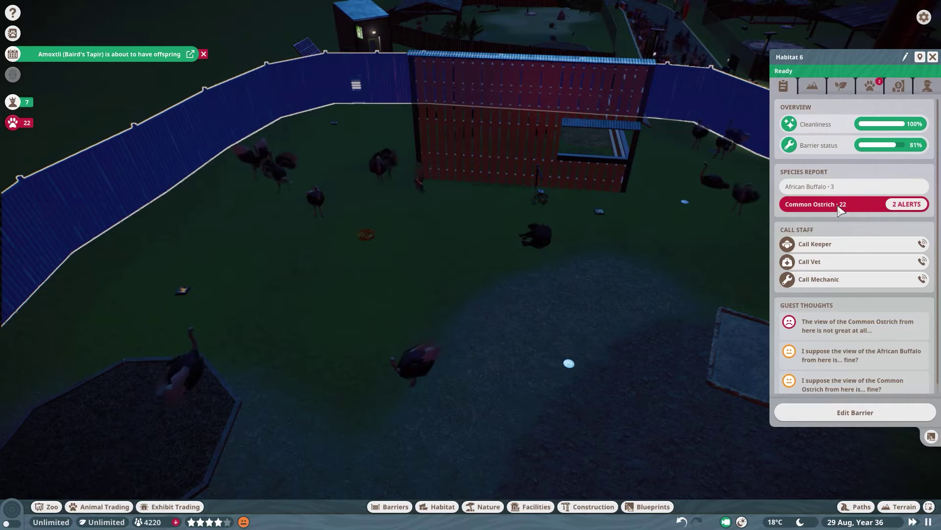
click(876, 93)
click(807, 124)
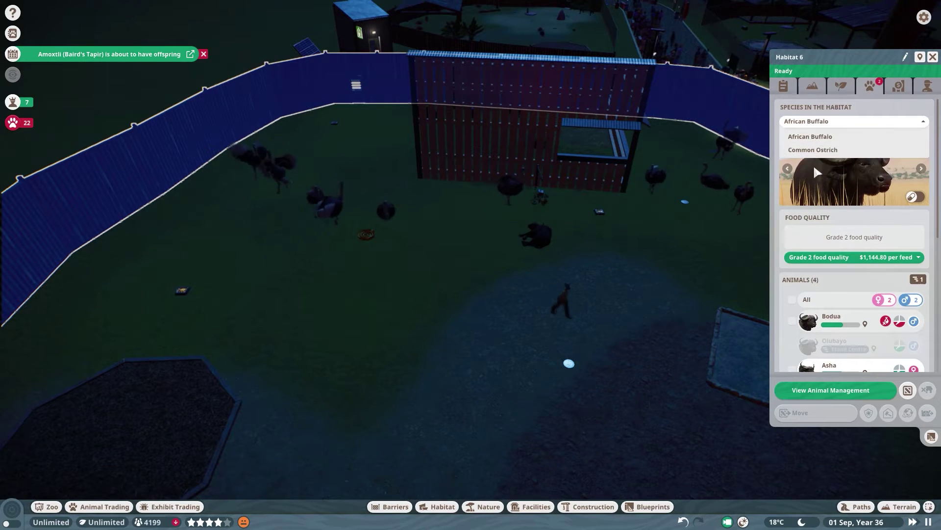
click(813, 149)
scroll(861, 292, down, 2)
scroll(861, 293, down, 2)
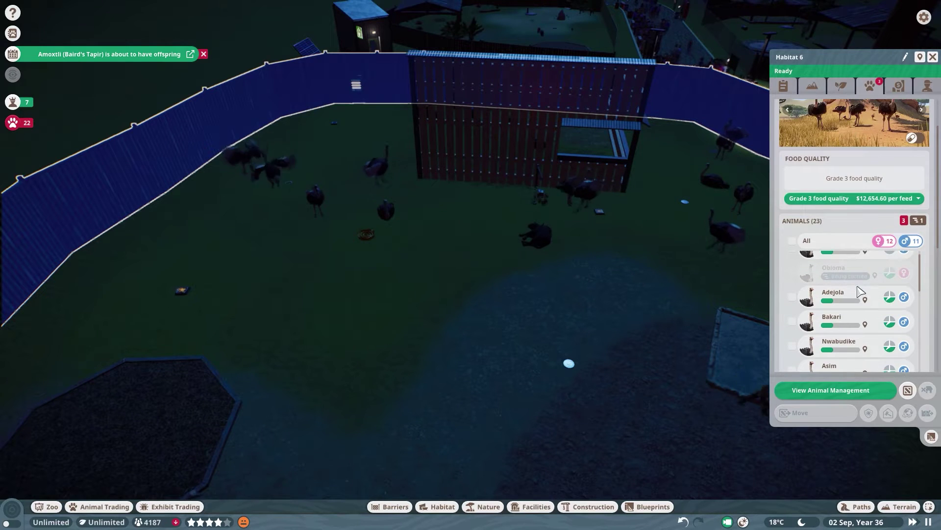
scroll(861, 293, down, 2)
scroll(846, 302, down, 2)
scroll(824, 316, down, 2)
scroll(808, 329, down, 1)
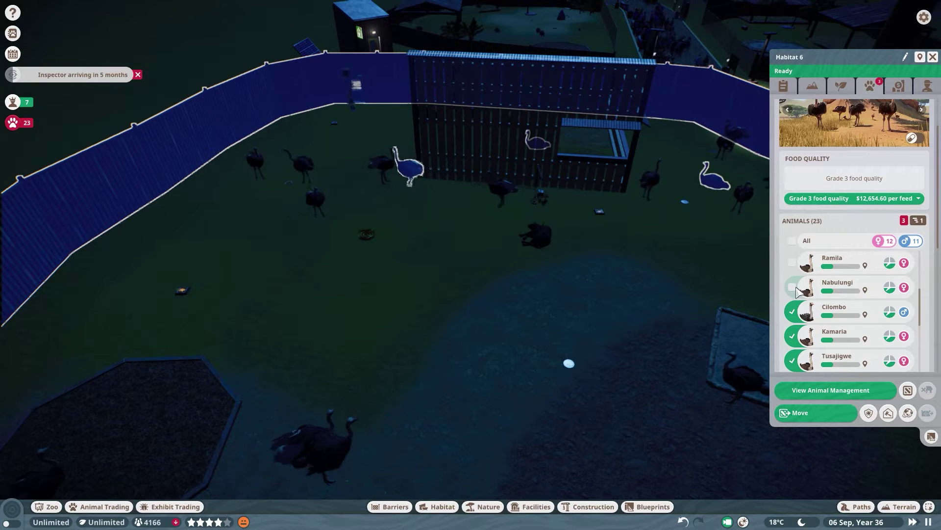
Step: Tick nine ostriches, including Ramila, Nabulungi, Asim, Nwabudike and Adejola, and release them
click(792, 287)
click(793, 262)
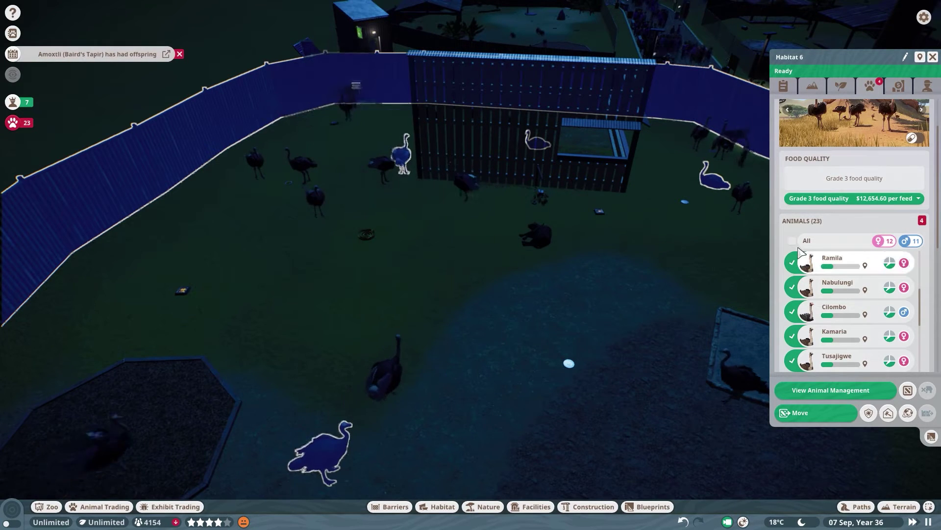
scroll(793, 279, up, 2)
click(791, 283)
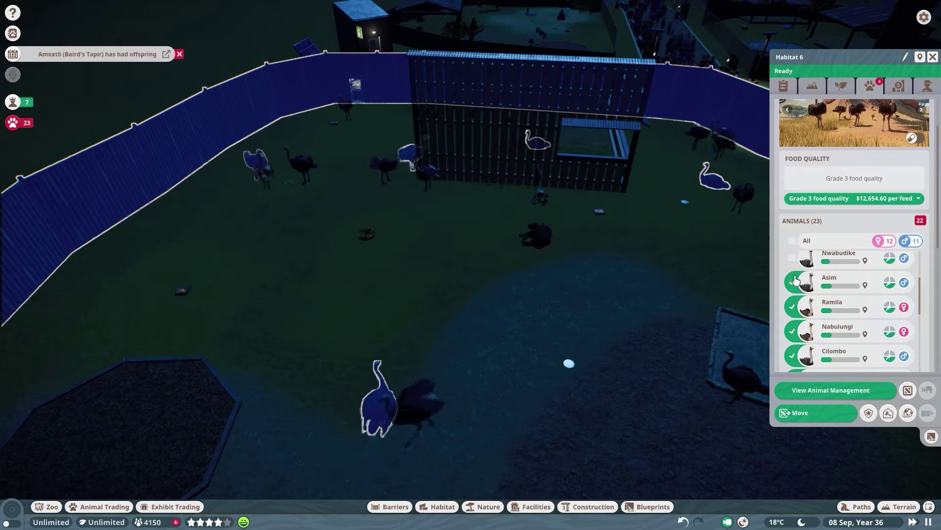
scroll(797, 280, up, 2)
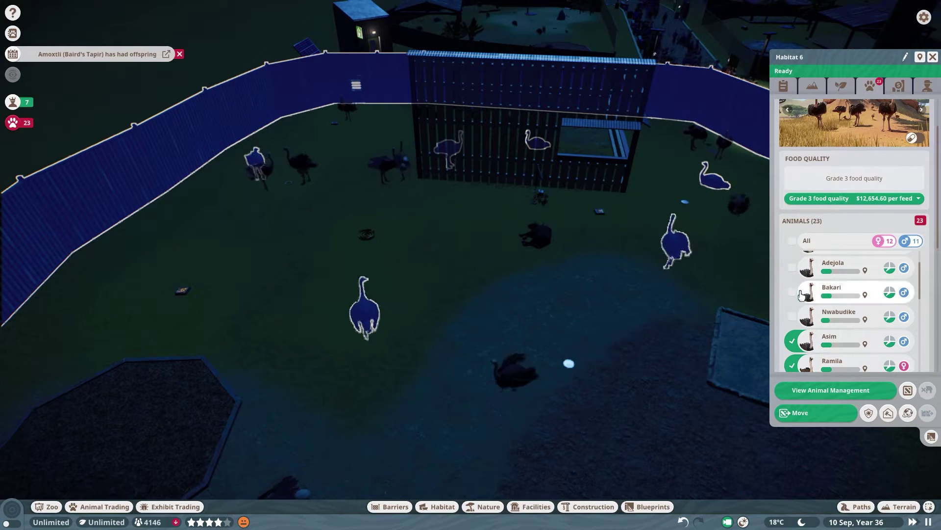
click(793, 318)
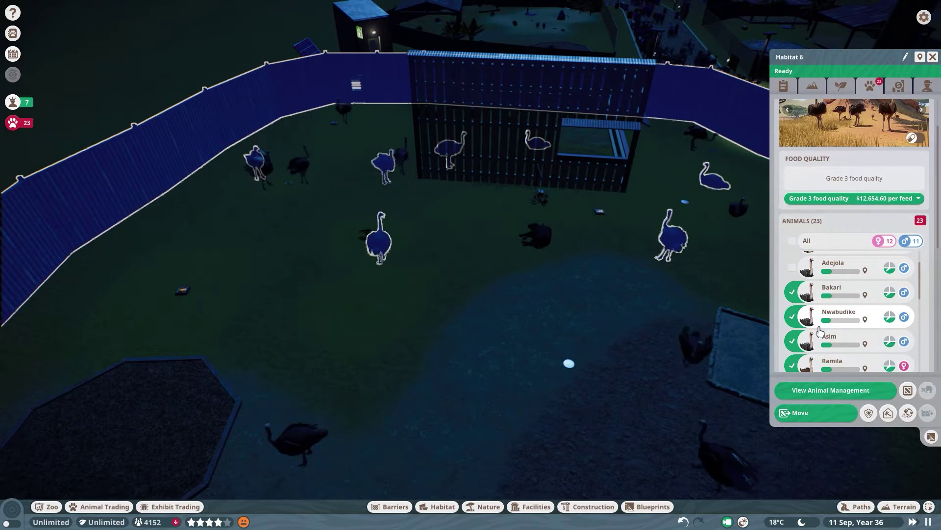
click(793, 268)
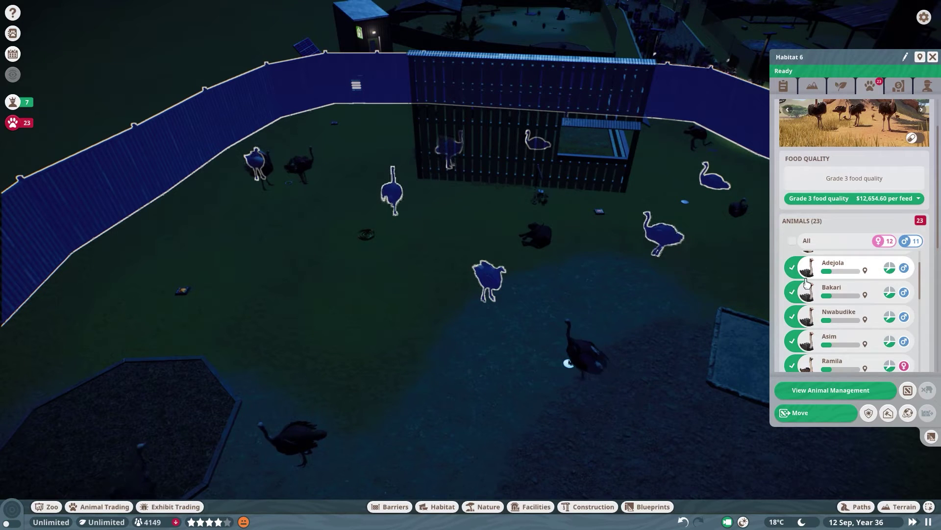
scroll(794, 279, up, 2)
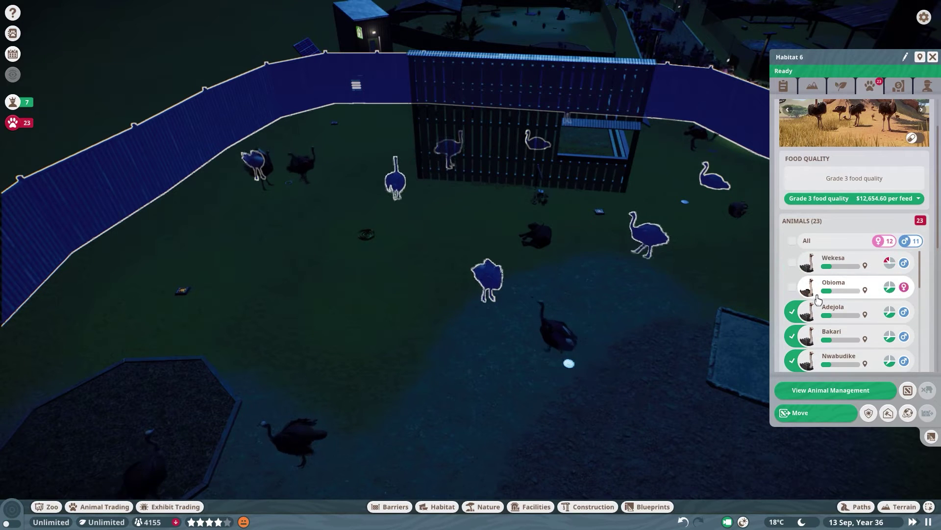
click(908, 413)
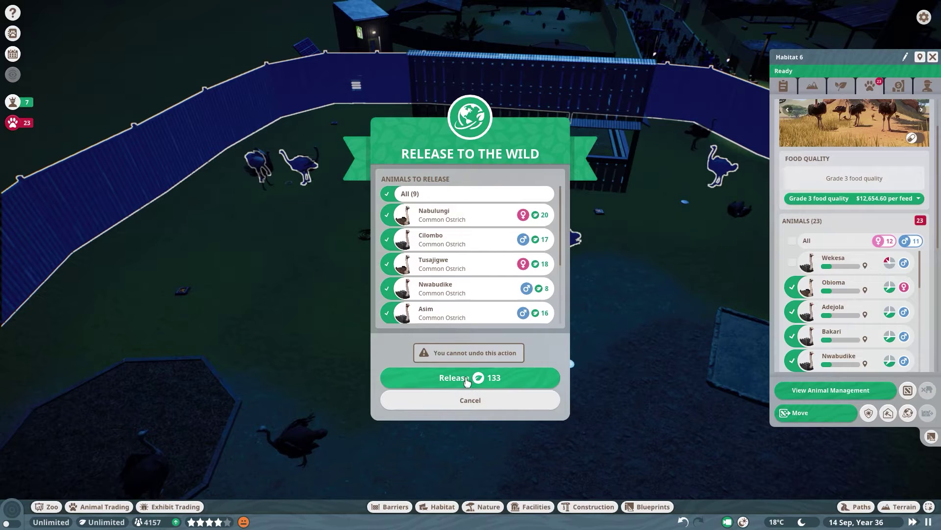
click(468, 379)
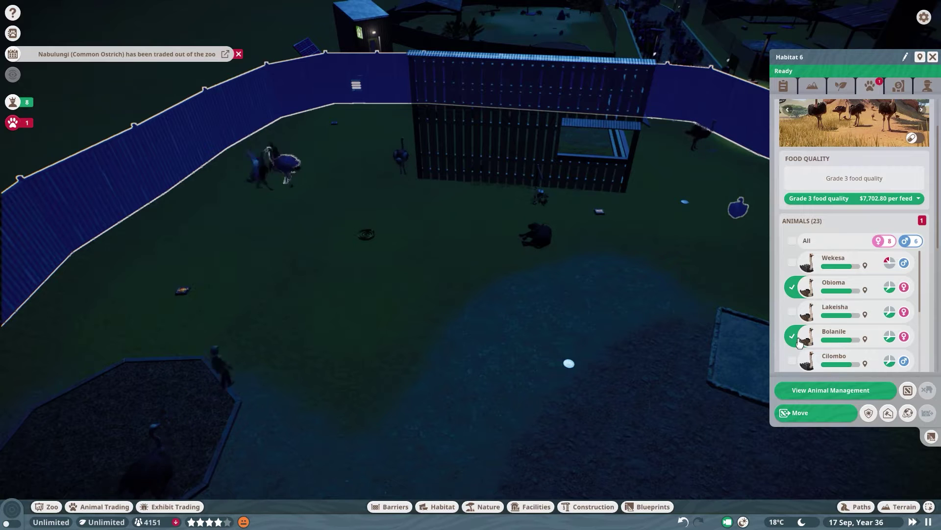
scroll(802, 323, down, 3)
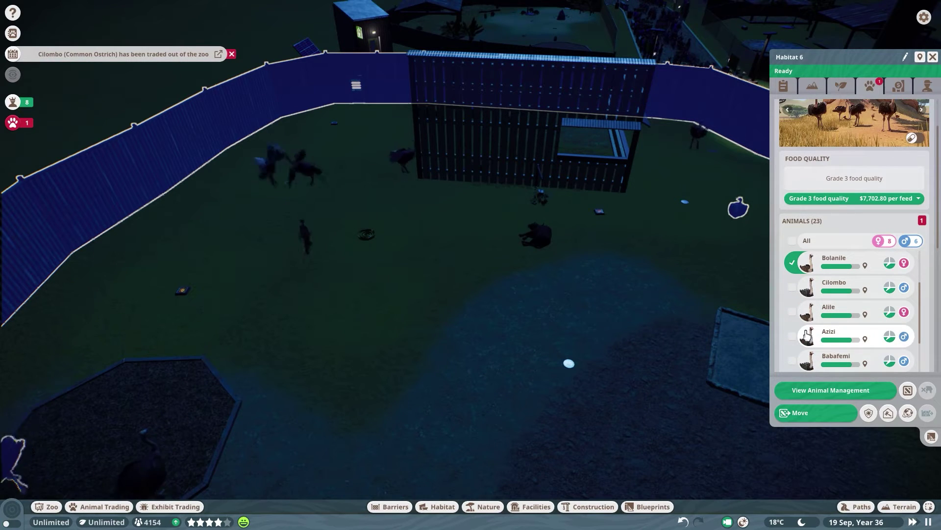
Step: Tick seven more ostriches, including Allie and Adebayo, and confirm their release
click(792, 312)
scroll(795, 343, down, 2)
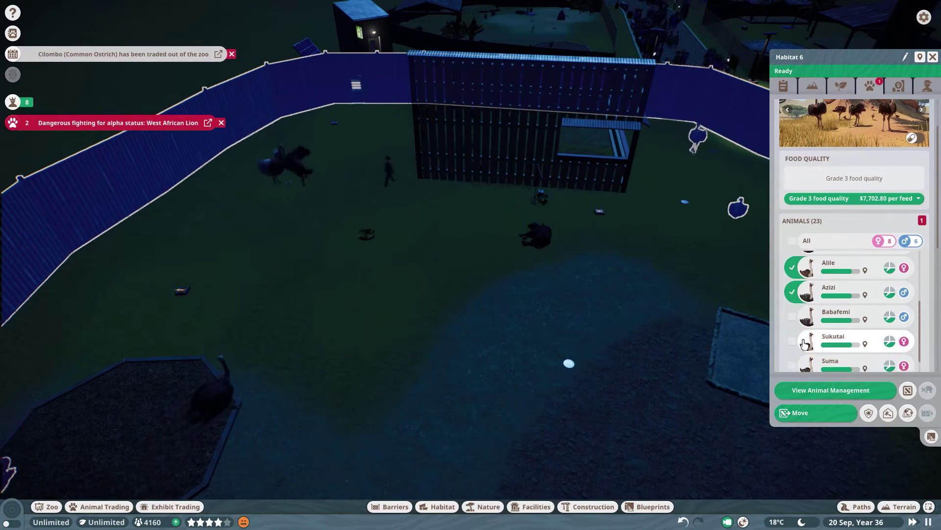
scroll(805, 345, down, 2)
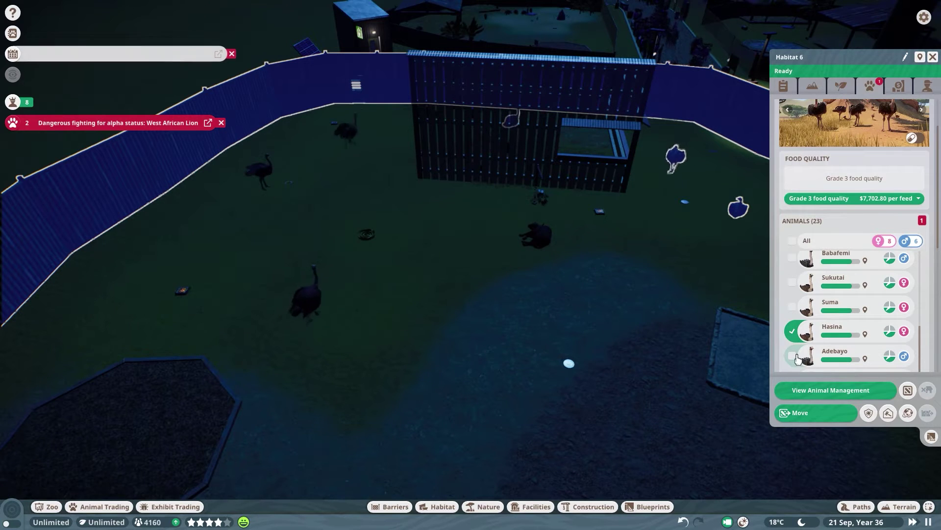
click(798, 359)
scroll(805, 343, down, 1)
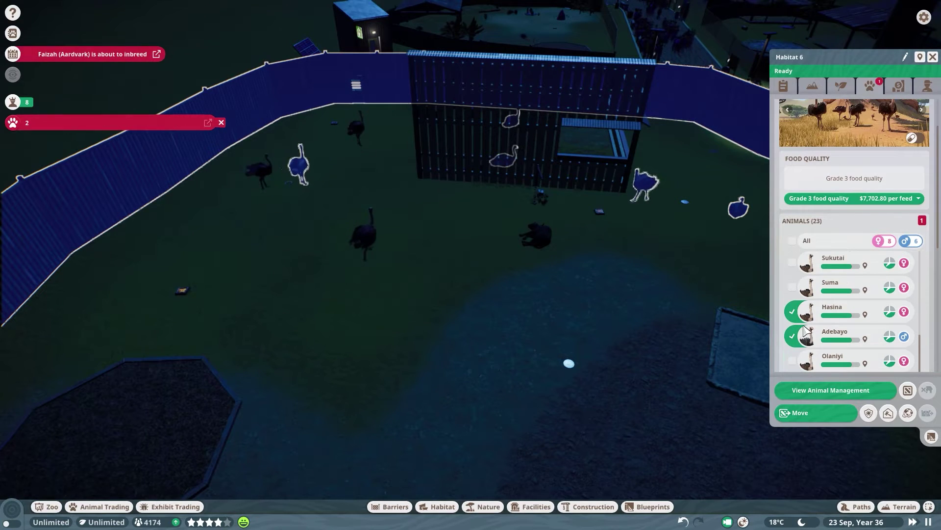
click(908, 413)
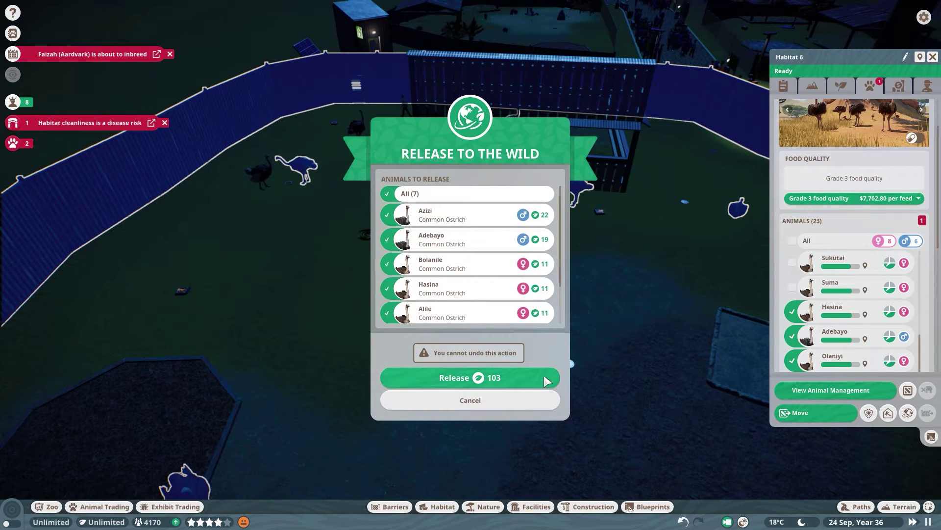
click(547, 380)
scroll(833, 130, up, 2)
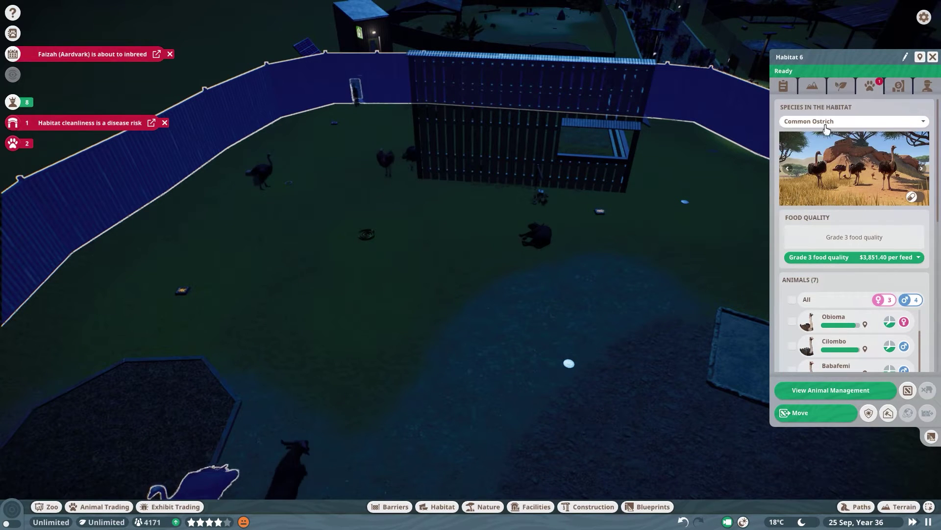
Step: Show Habitat 6's African Buffalo in the species list, then close the habitat details
click(826, 121)
click(812, 137)
scroll(853, 288, down, 2)
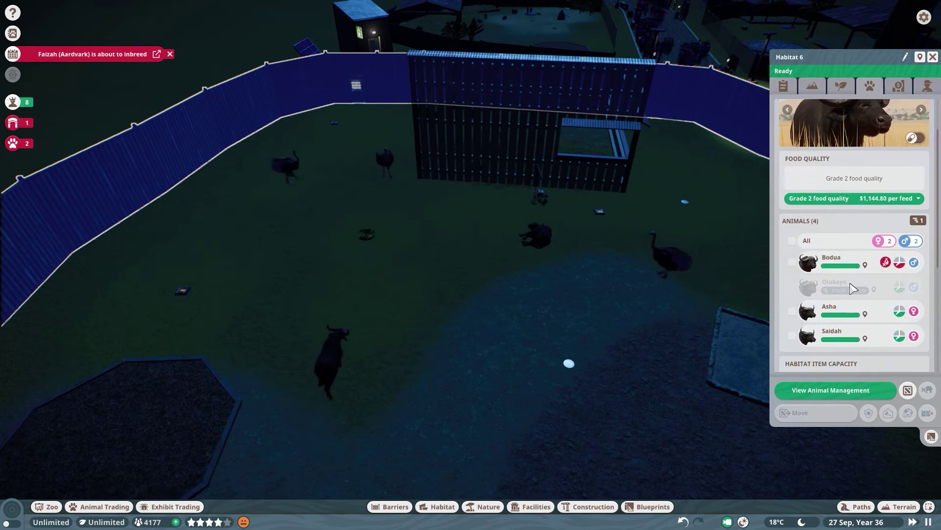
scroll(854, 288, down, 2)
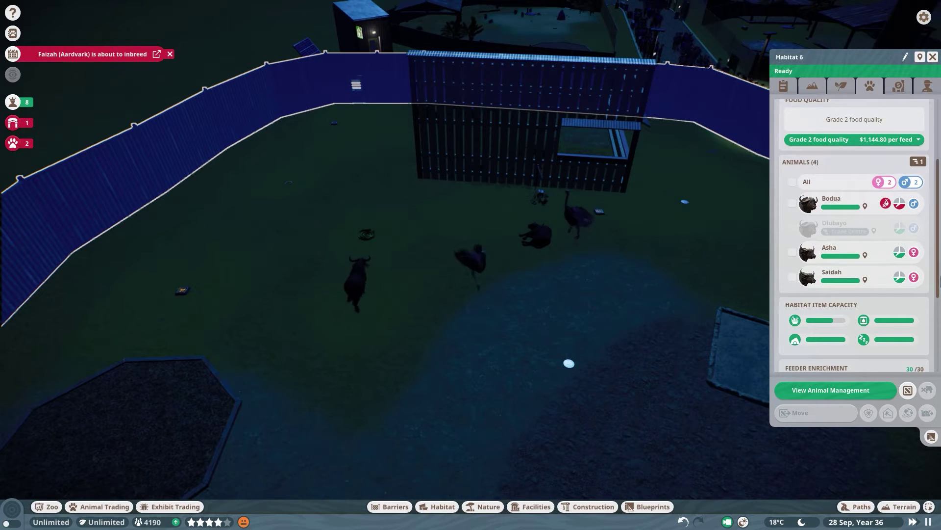
scroll(912, 259, up, 1)
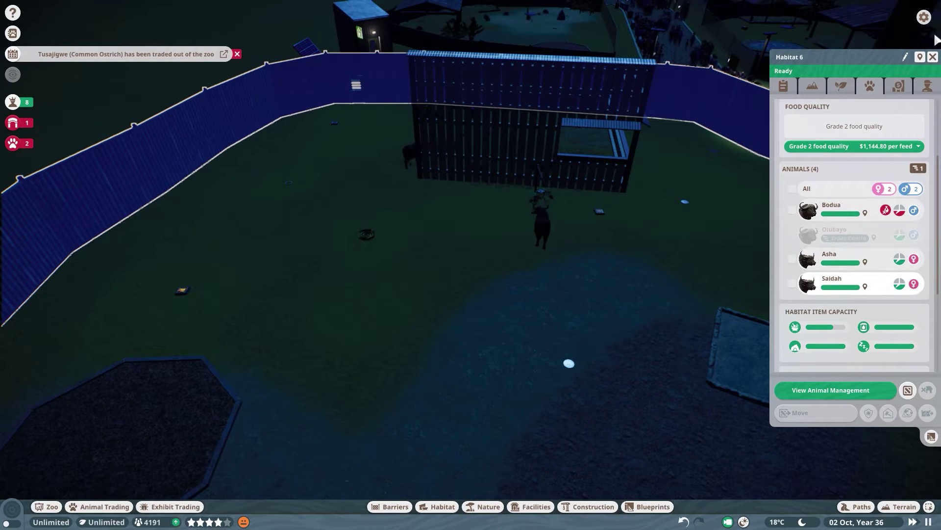
click(933, 57)
scroll(521, 308, down, 5)
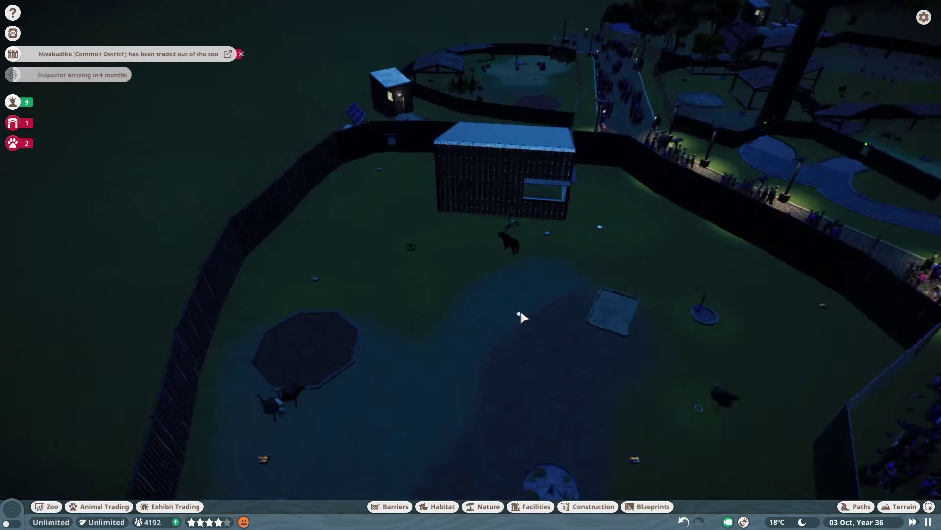
scroll(520, 310, down, 3)
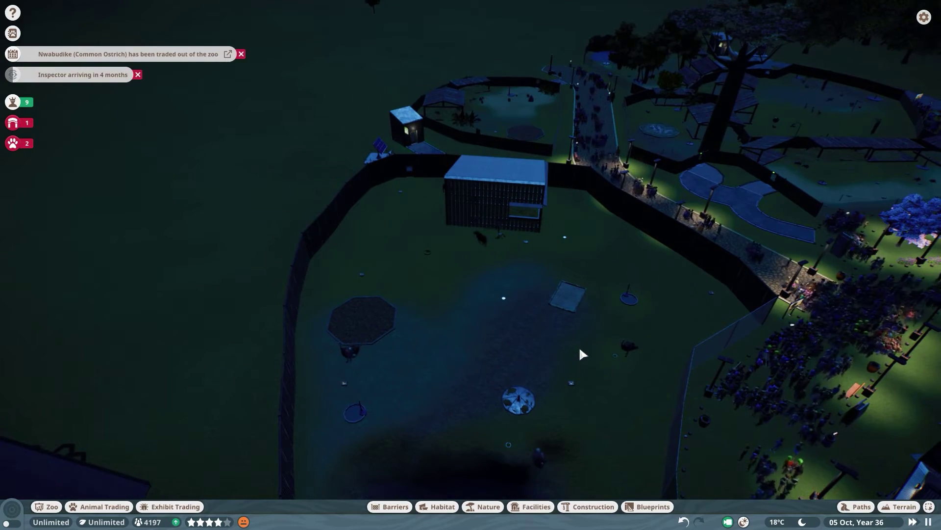
key(s)
key(d)
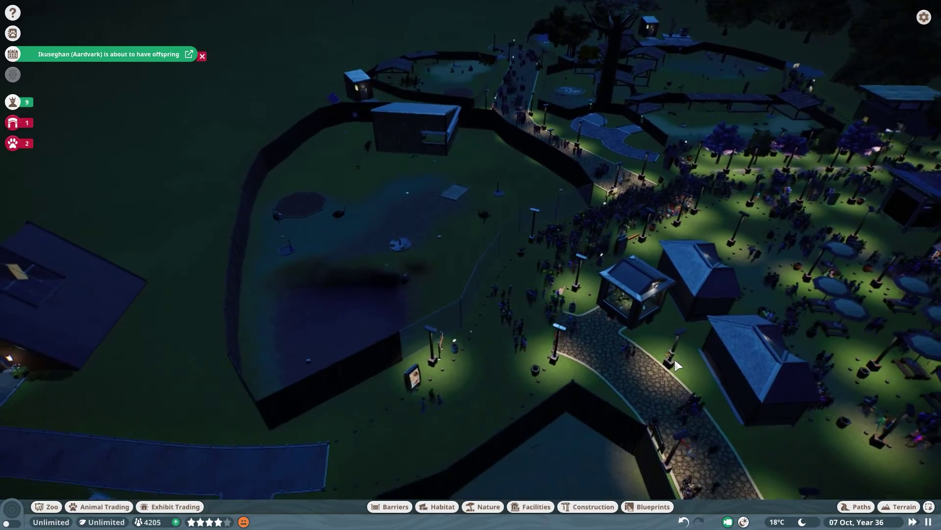
key(w)
key(w)
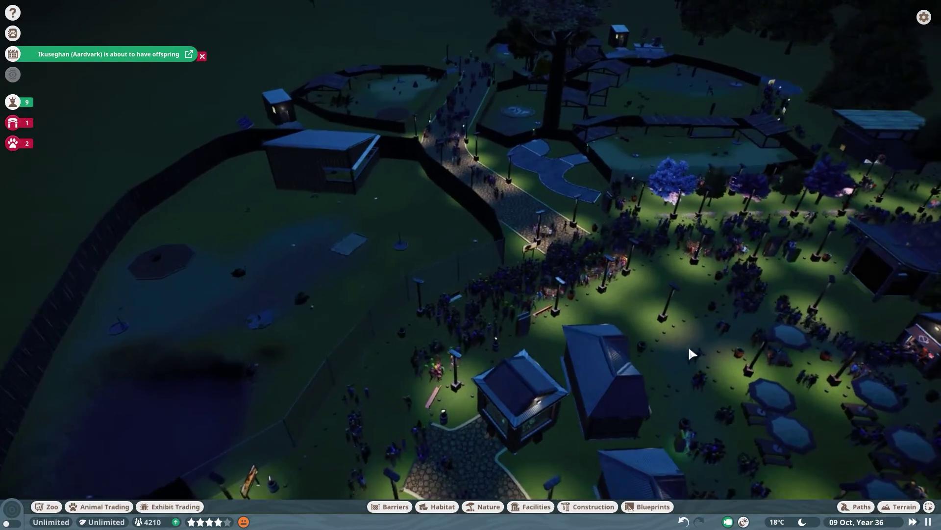
key(a)
key(a)
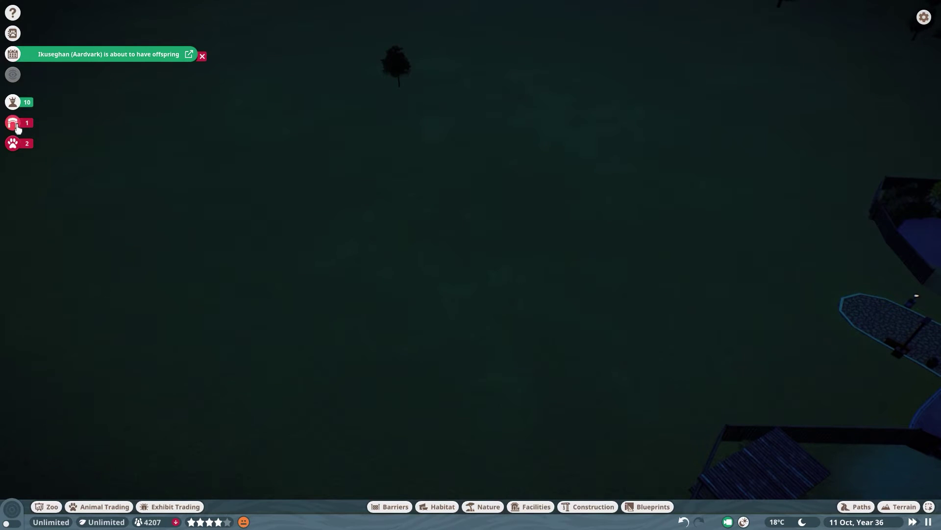
click(13, 124)
Step: Call a keeper to Habitat 7's cleanliness alert, close the Habitat 9 panel, and open Animal Trading
click(109, 154)
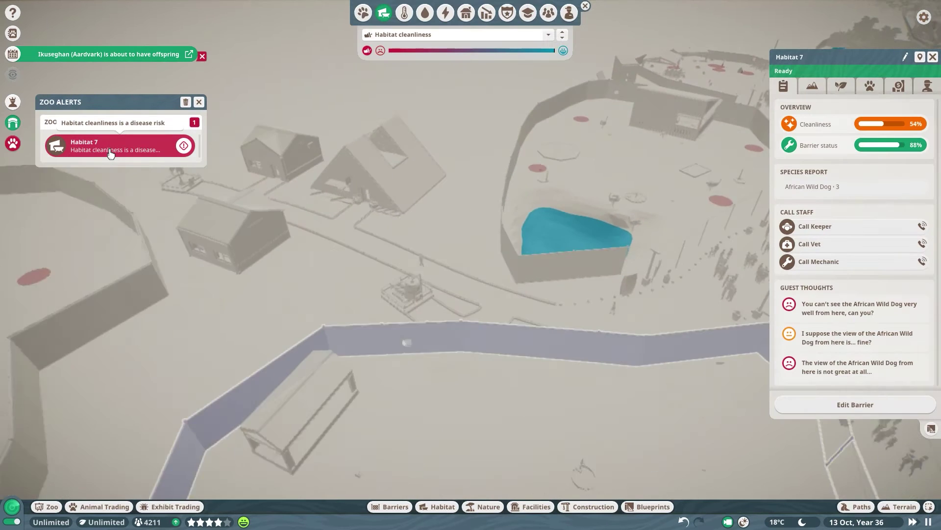
click(812, 227)
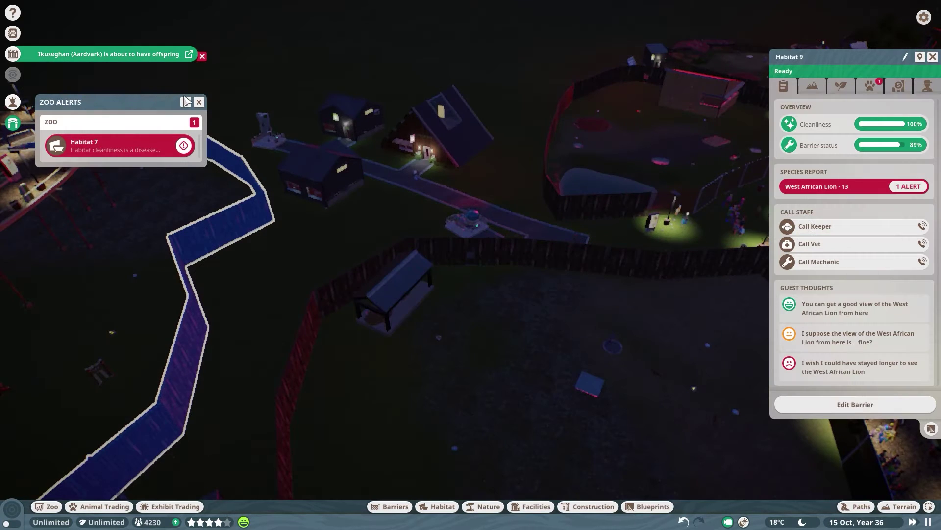
click(931, 58)
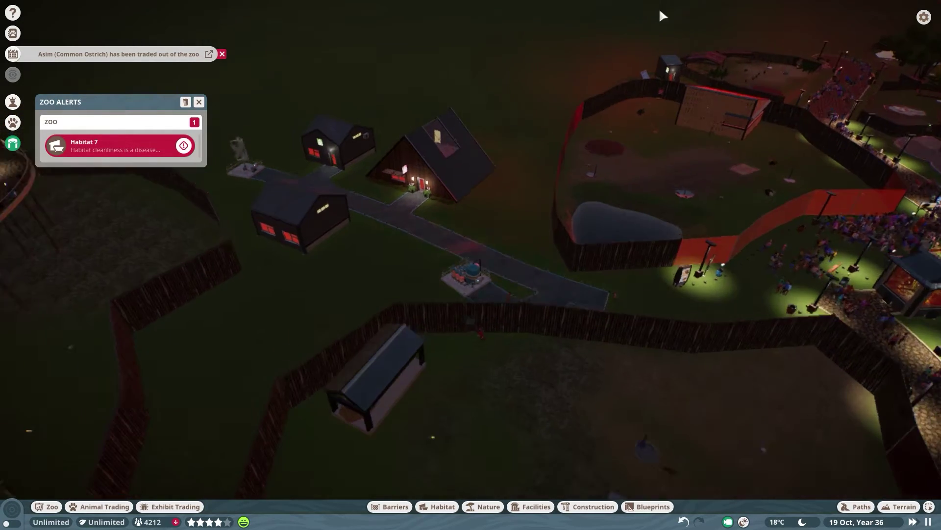
scroll(589, 217, up, 5)
scroll(579, 244, down, 5)
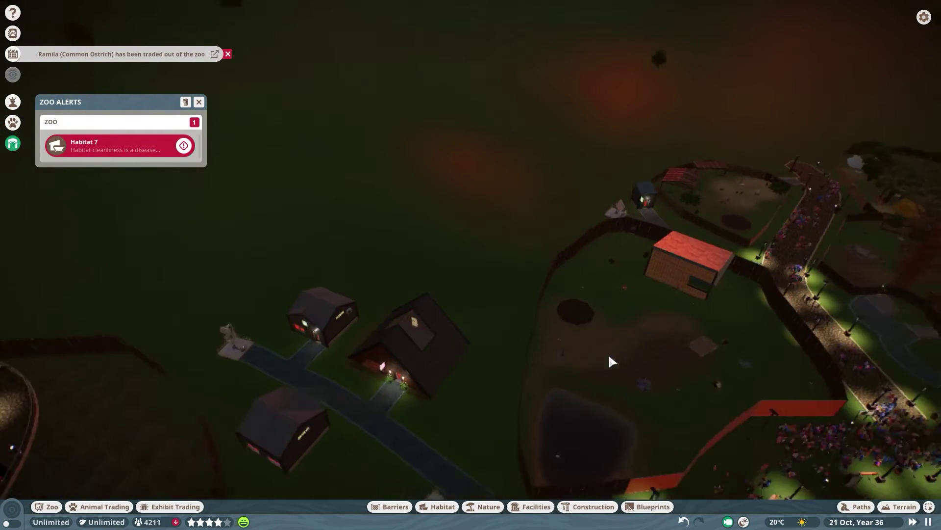
scroll(611, 361, down, 3)
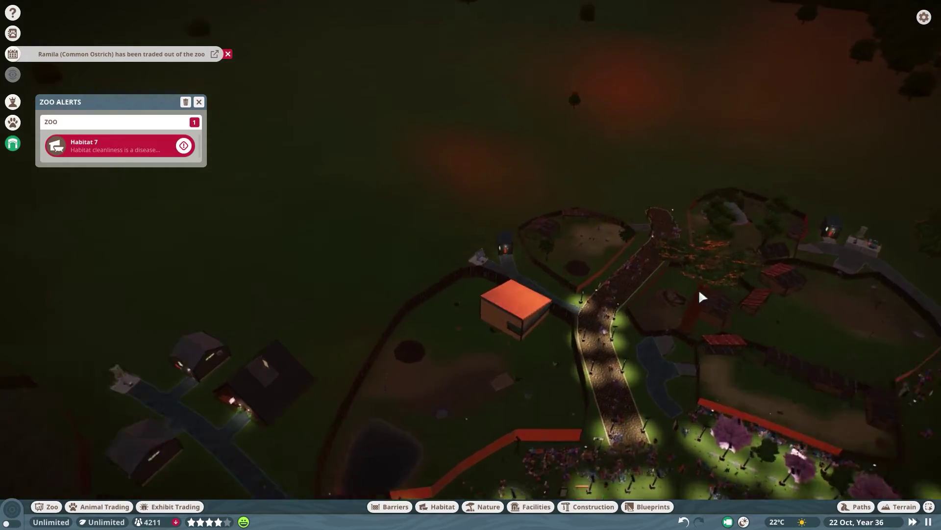
scroll(698, 288, up, 5)
scroll(841, 257, up, 3)
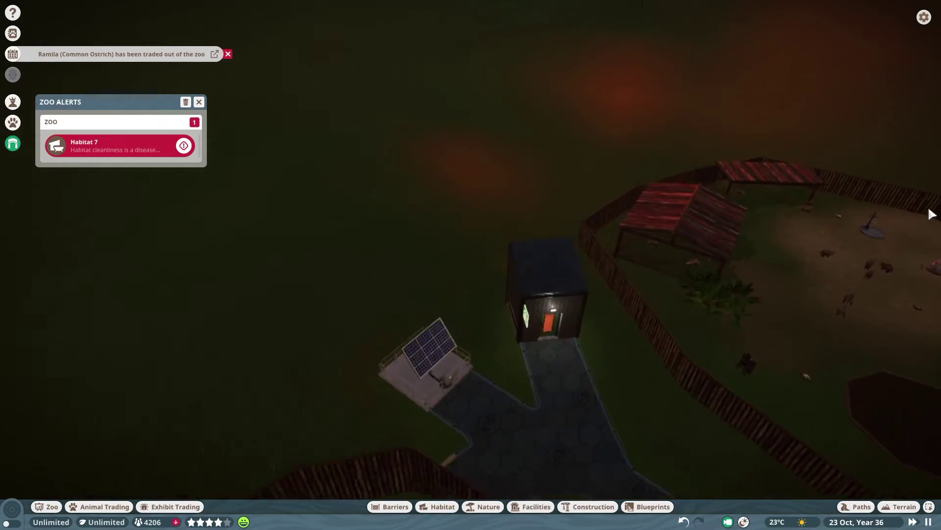
key(d)
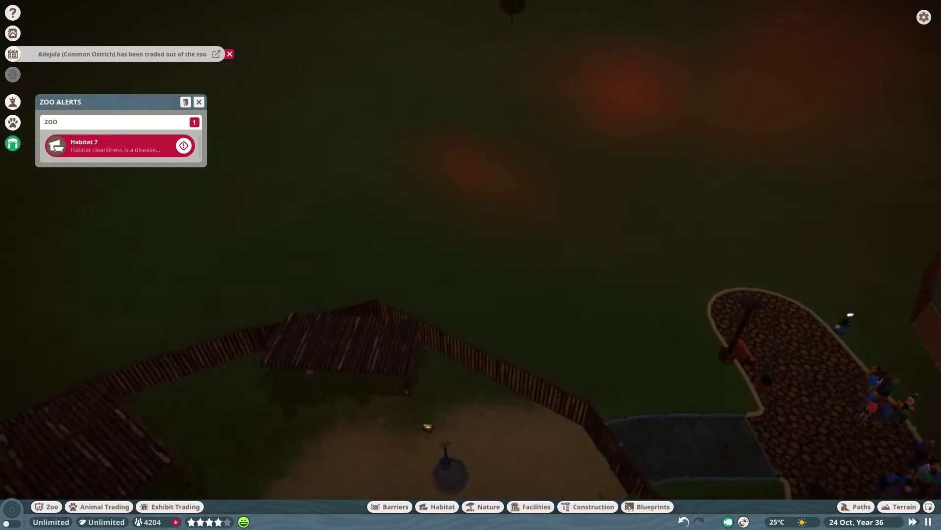
key(d)
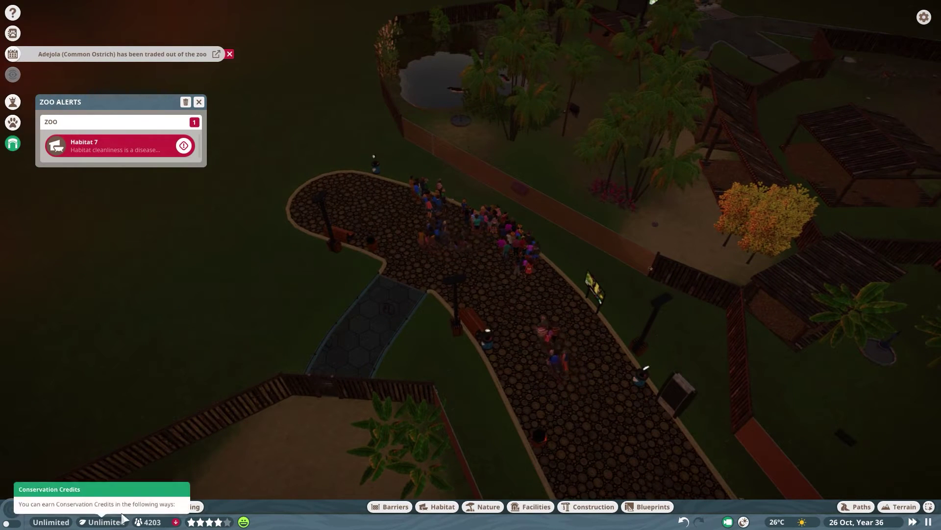
click(124, 519)
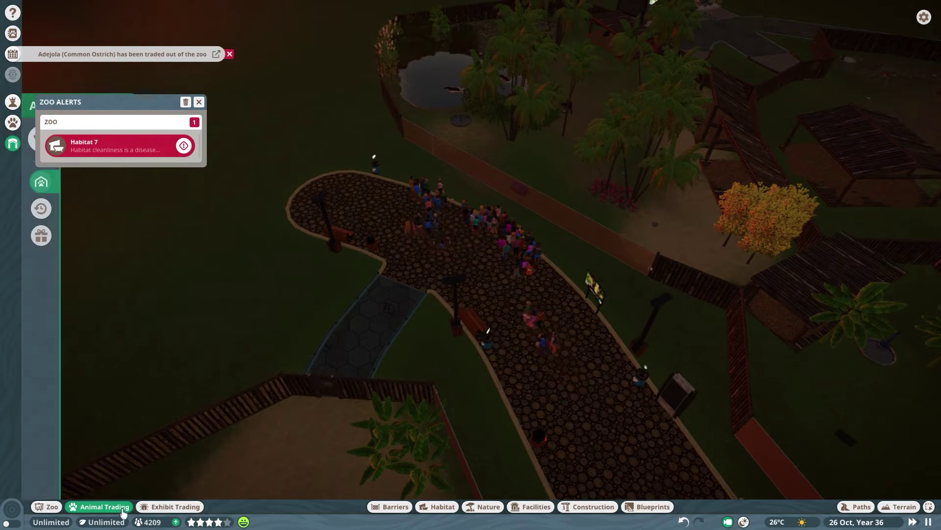
Step: Adopt snow leopards Tsetsegmaa and Jullian from the Animal Market
click(45, 180)
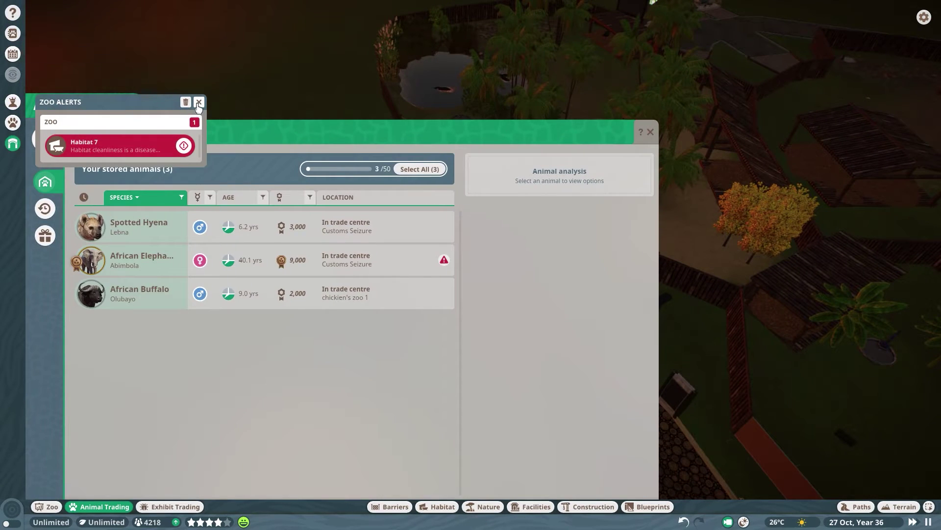
click(199, 102)
click(50, 140)
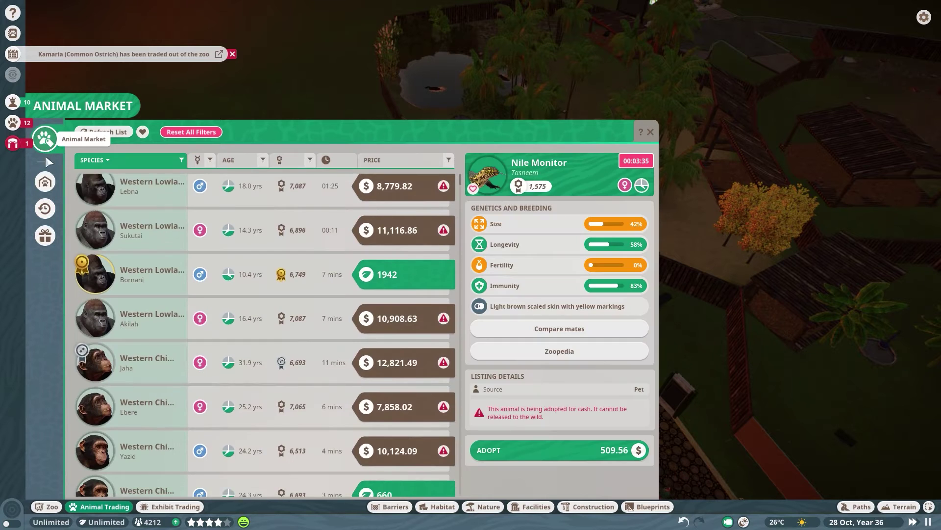
scroll(269, 298, down, 3)
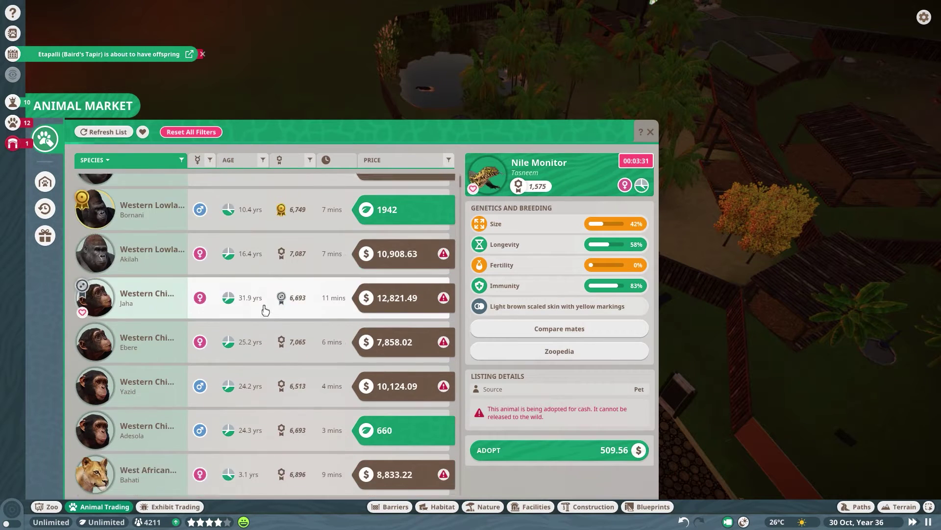
scroll(258, 331, down, 3)
scroll(261, 333, down, 3)
scroll(267, 357, down, 3)
scroll(266, 356, down, 3)
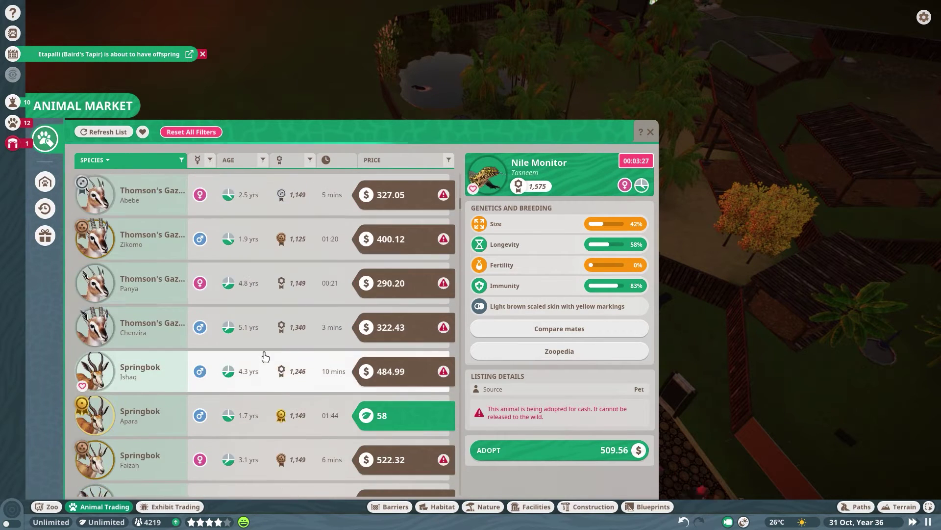
scroll(262, 357, down, 3)
scroll(259, 357, down, 3)
scroll(262, 336, down, 2)
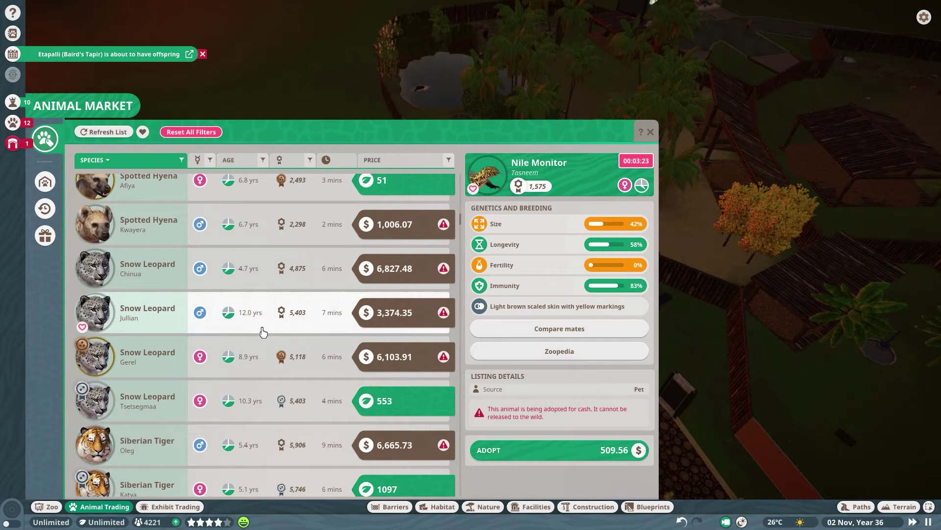
scroll(261, 332, down, 2)
scroll(259, 334, down, 2)
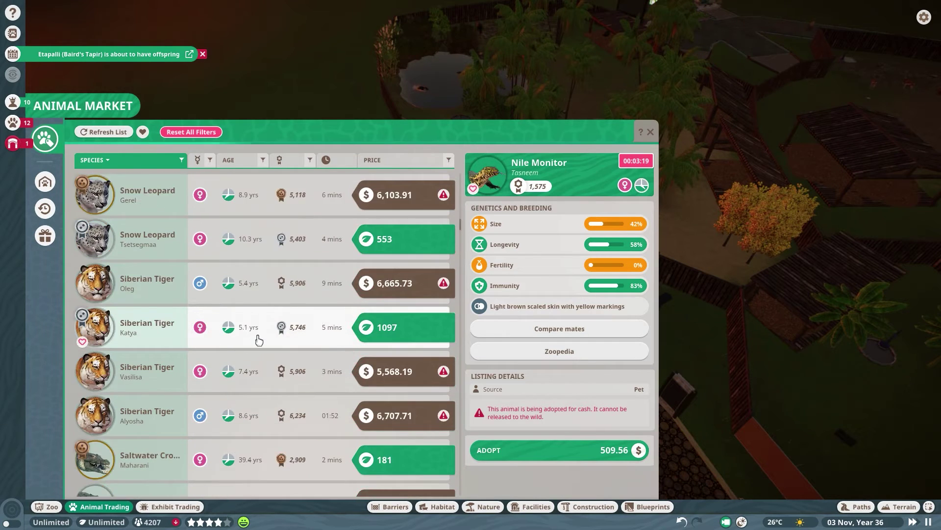
scroll(258, 339, down, 2)
scroll(258, 338, up, 2)
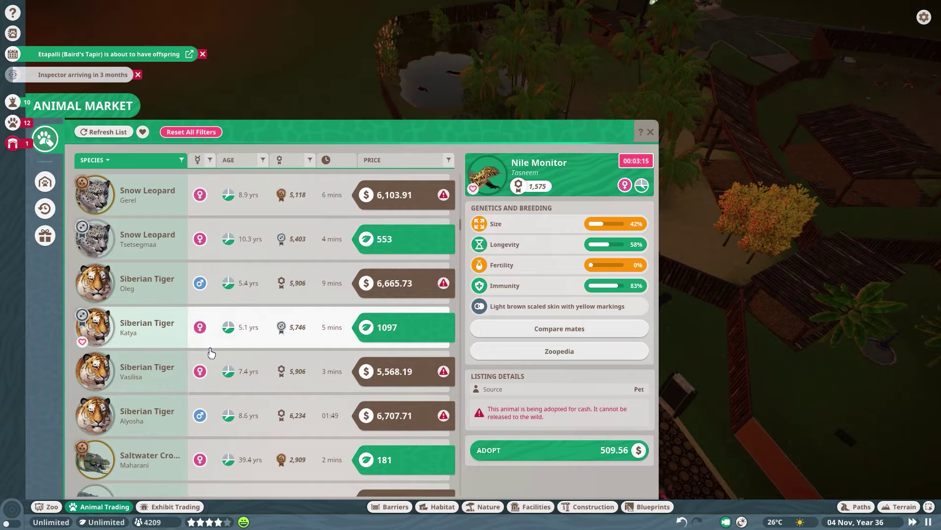
scroll(218, 347, up, 1)
scroll(217, 339, up, 1)
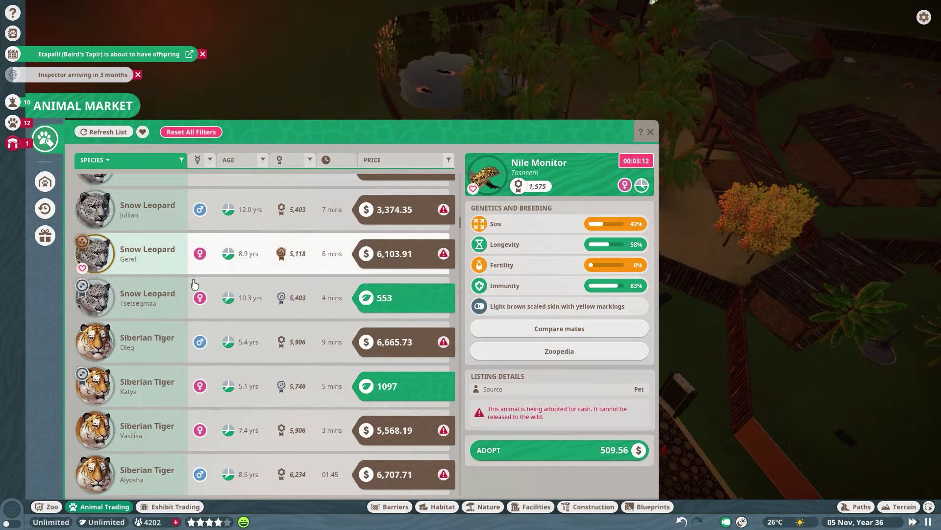
click(156, 296)
click(504, 416)
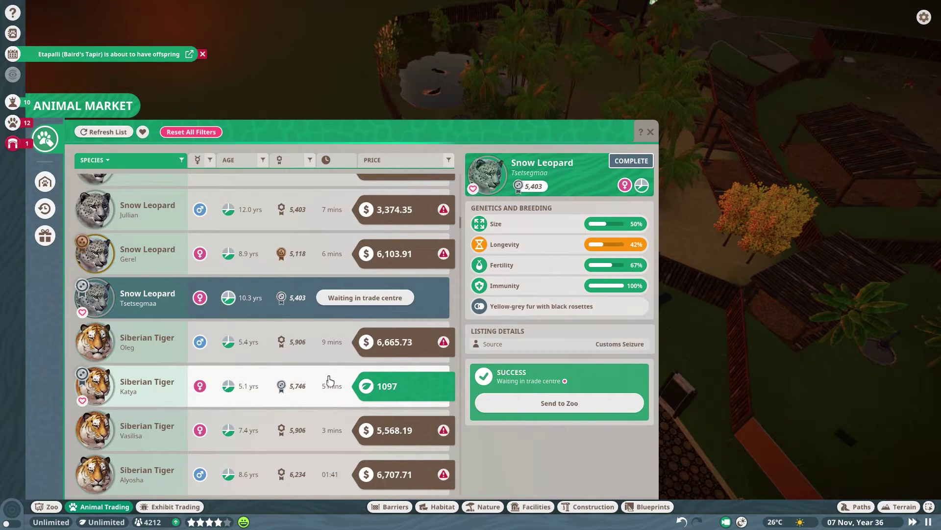
scroll(203, 370, down, 1)
scroll(202, 371, up, 2)
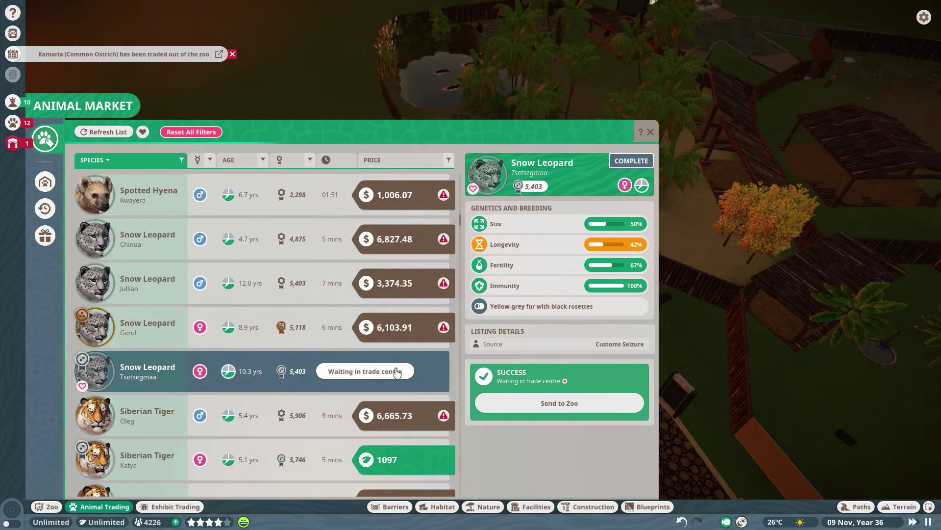
click(144, 293)
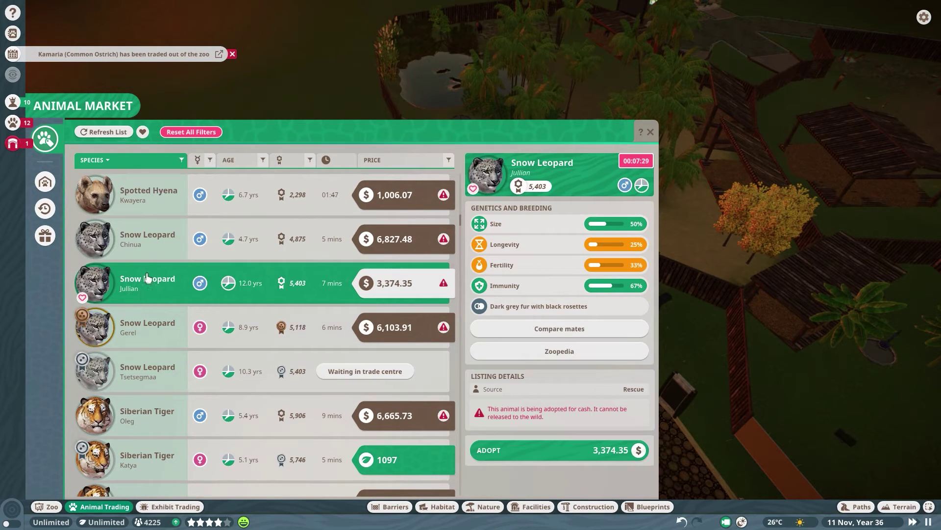
click(146, 251)
click(148, 280)
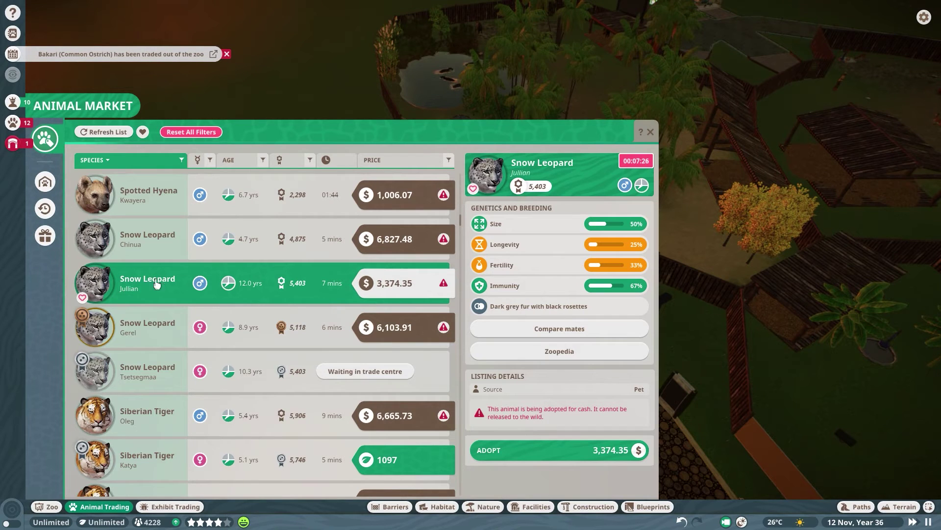
click(486, 450)
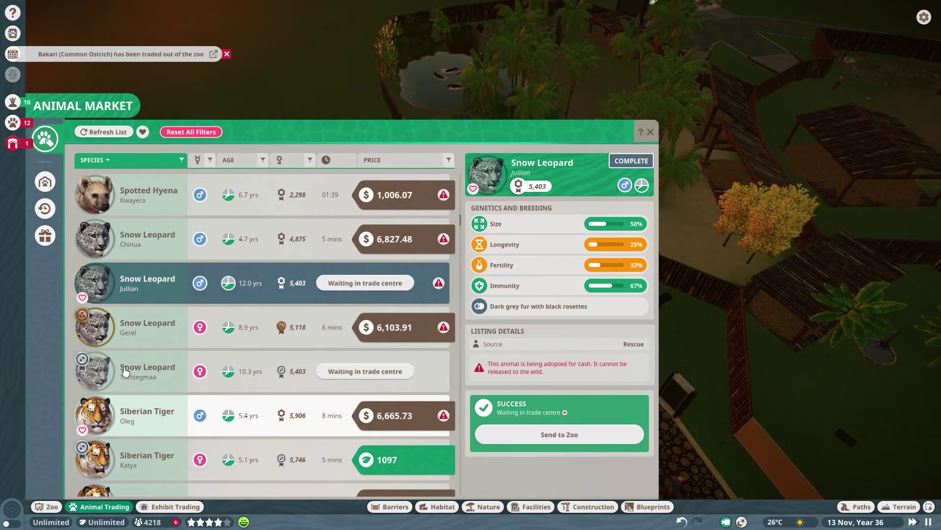
scroll(221, 368, down, 1)
scroll(175, 358, down, 1)
scroll(212, 358, down, 1)
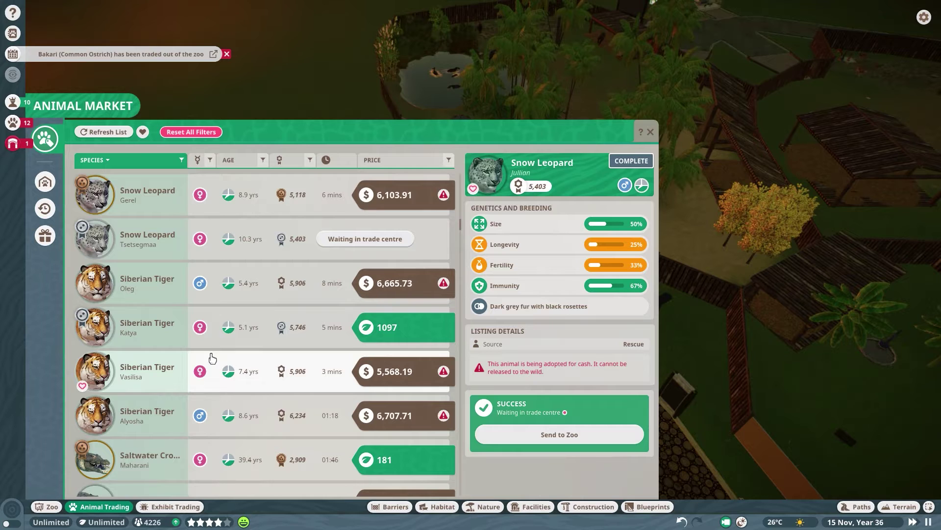
scroll(221, 358, down, 1)
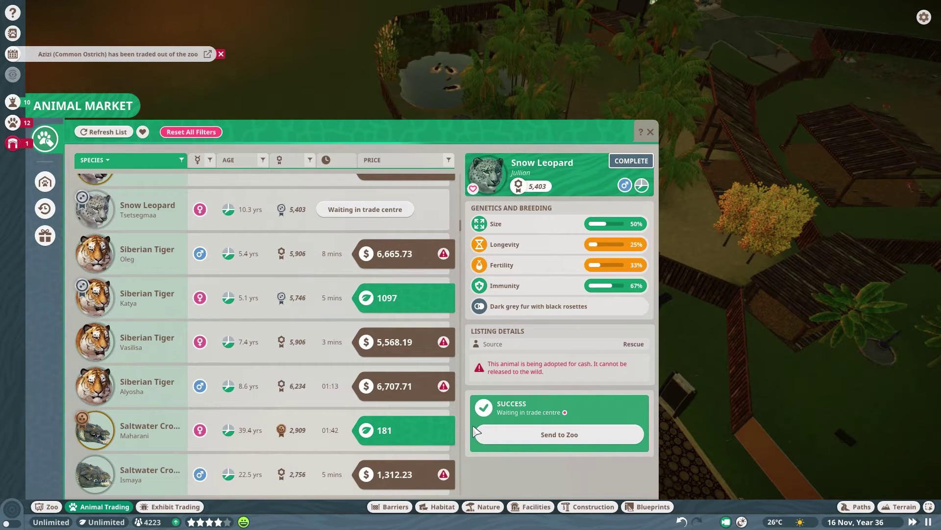
Step: Adopt Siberian tigers Katya and Alyosha, then close the market
click(367, 447)
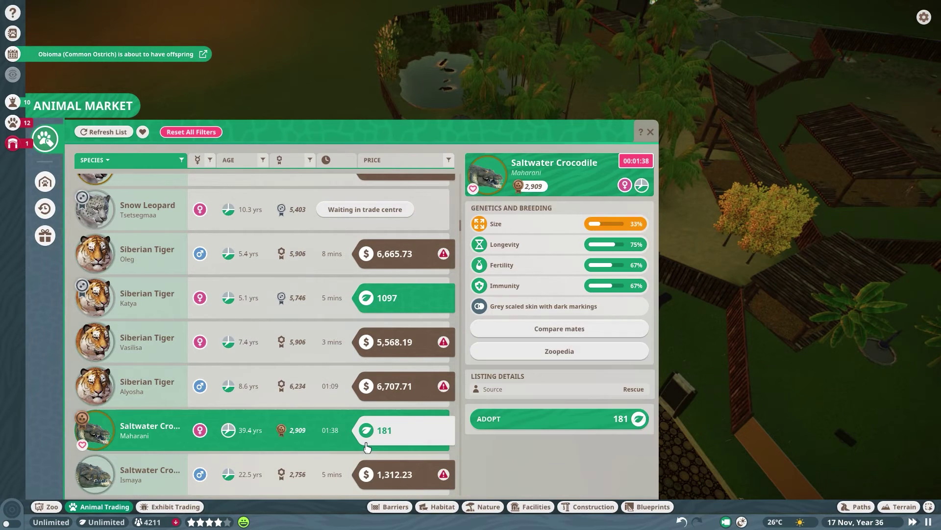
click(301, 315)
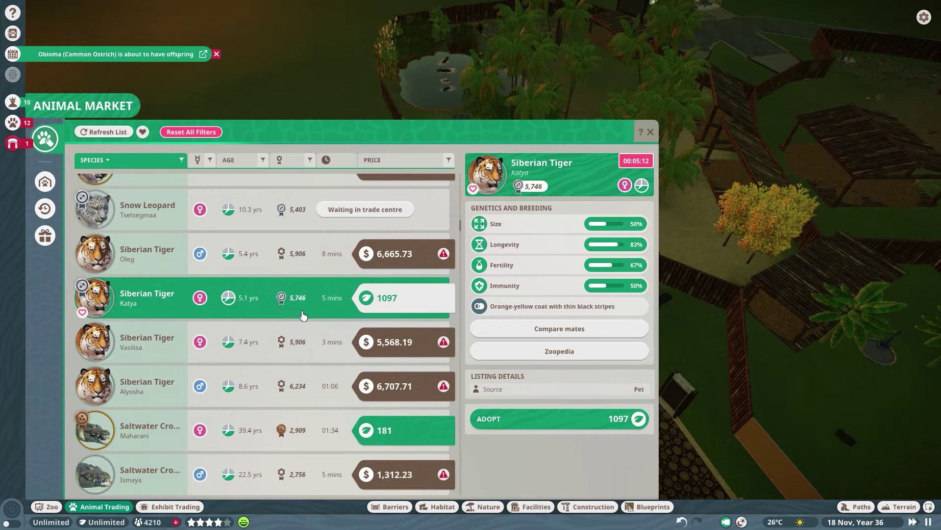
click(545, 425)
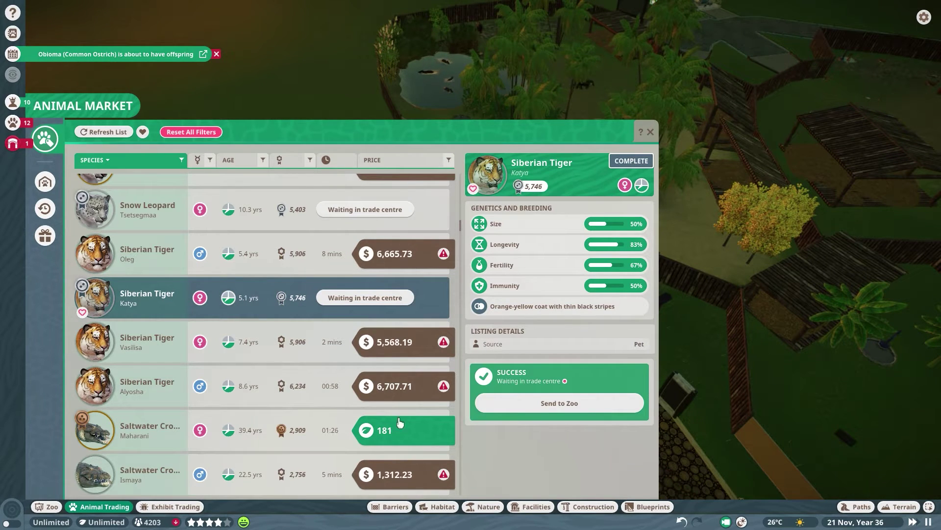
click(303, 386)
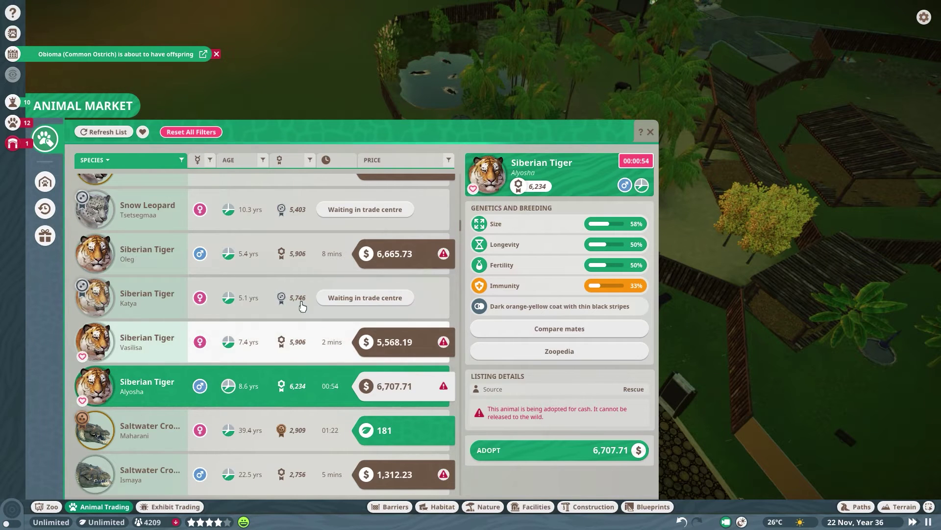
click(279, 253)
click(244, 383)
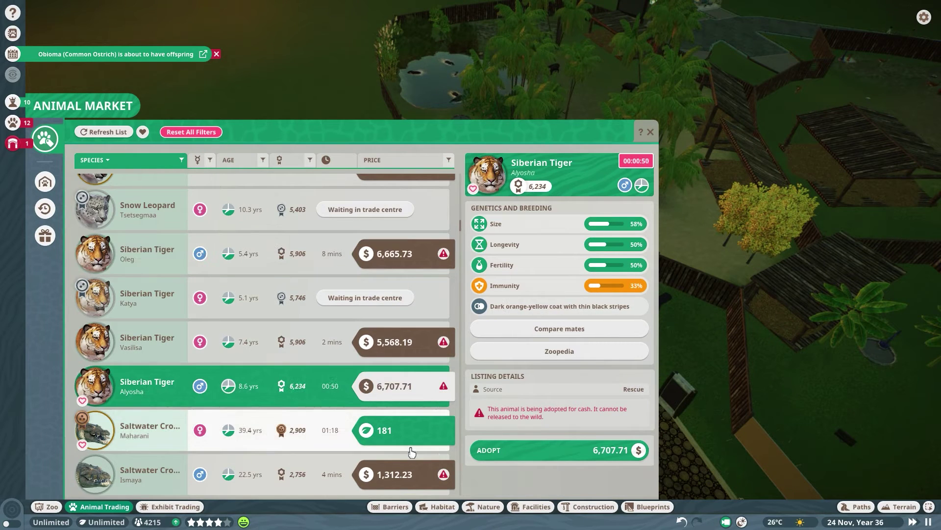
click(559, 449)
scroll(328, 446, down, 3)
scroll(328, 447, down, 2)
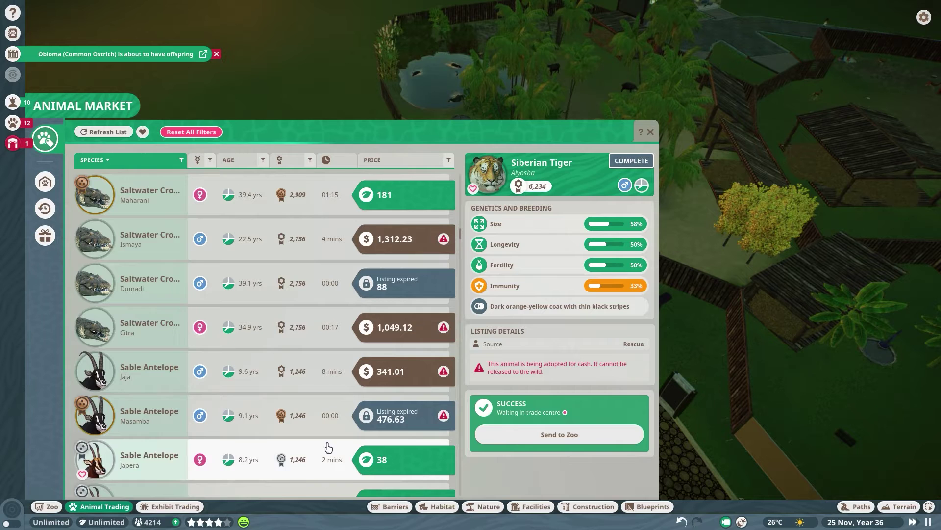
scroll(328, 447, down, 1)
scroll(196, 419, down, 3)
scroll(196, 420, down, 2)
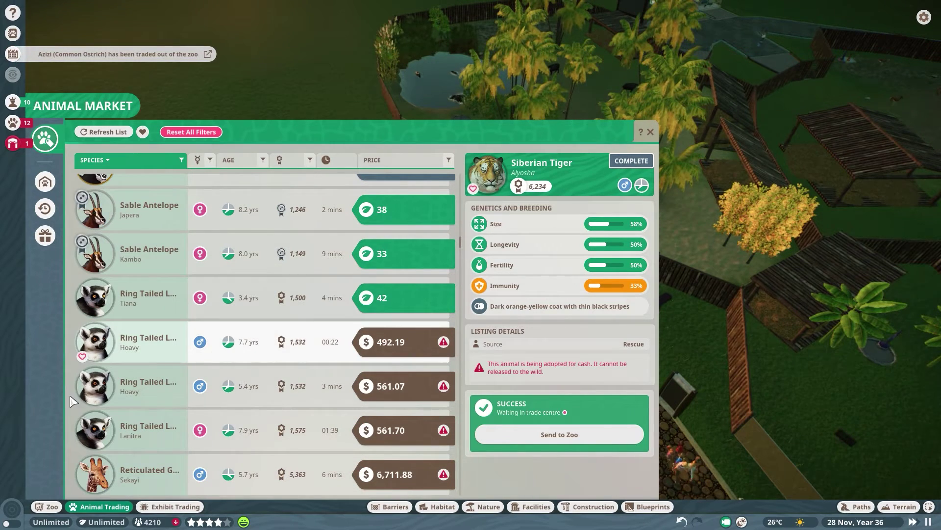
click(650, 133)
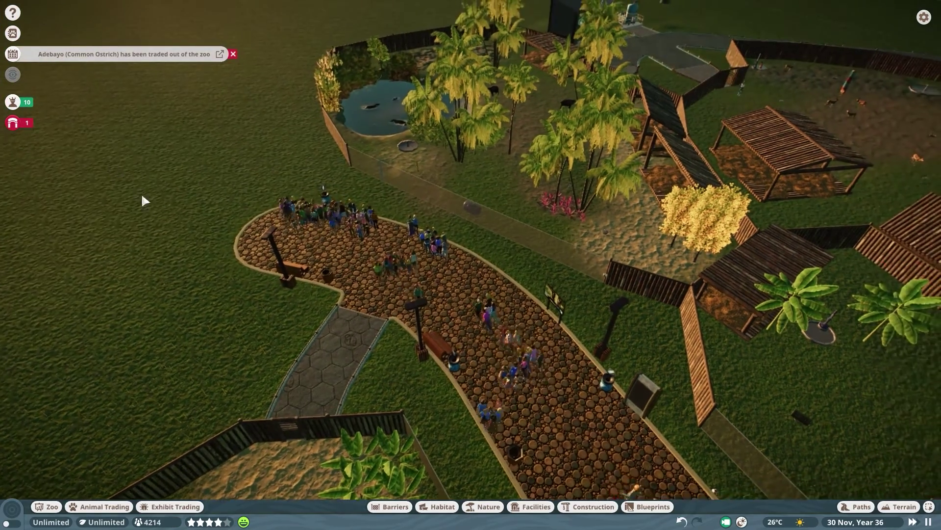
scroll(86, 206, up, 3)
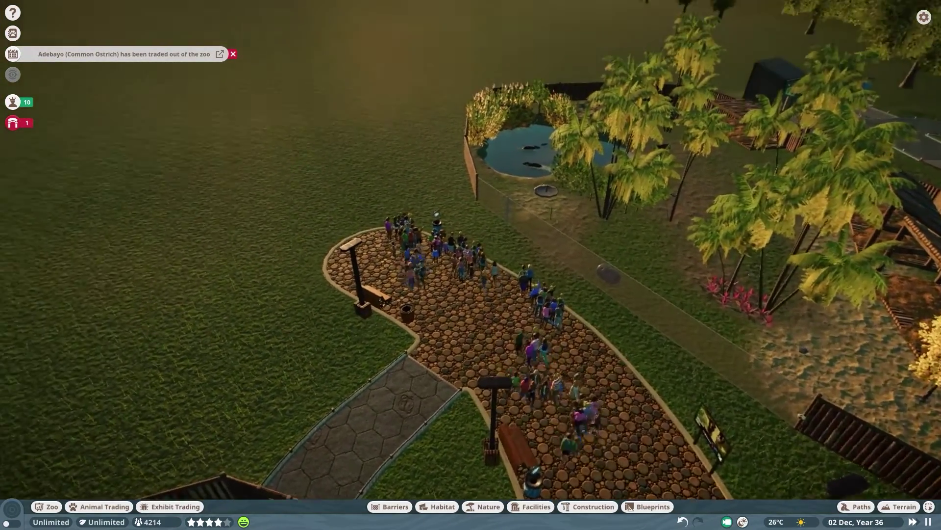
Step: Lay a 7m-wide curving cobblestone path from the plaza edge into the open grassland
key(w)
key(a)
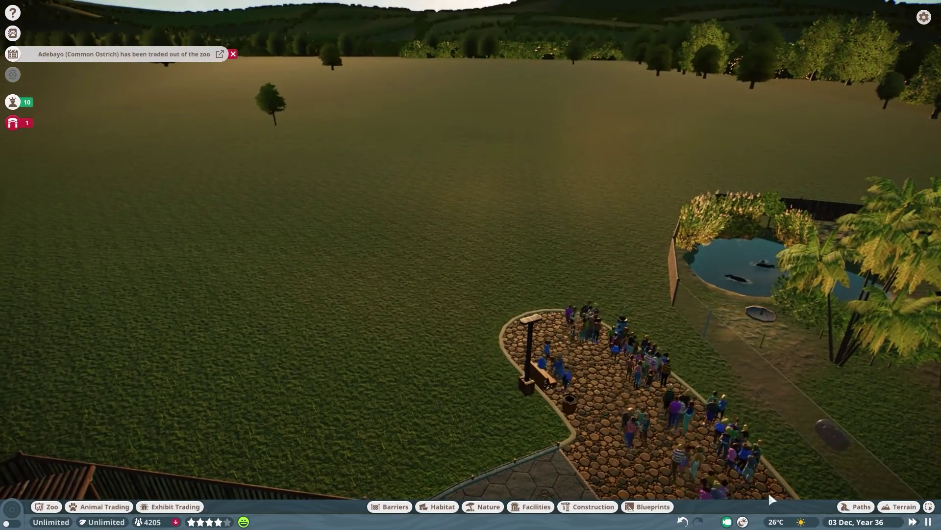
click(863, 508)
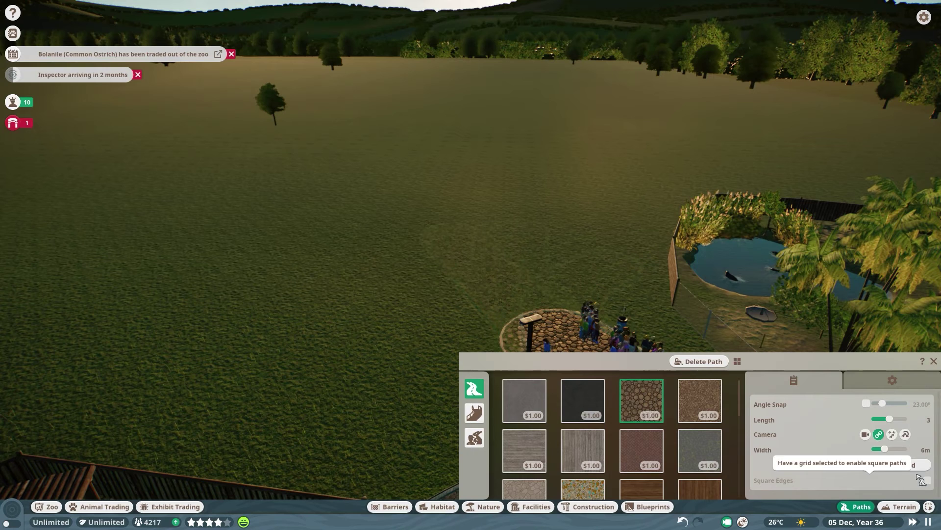
drag(885, 456, 892, 456)
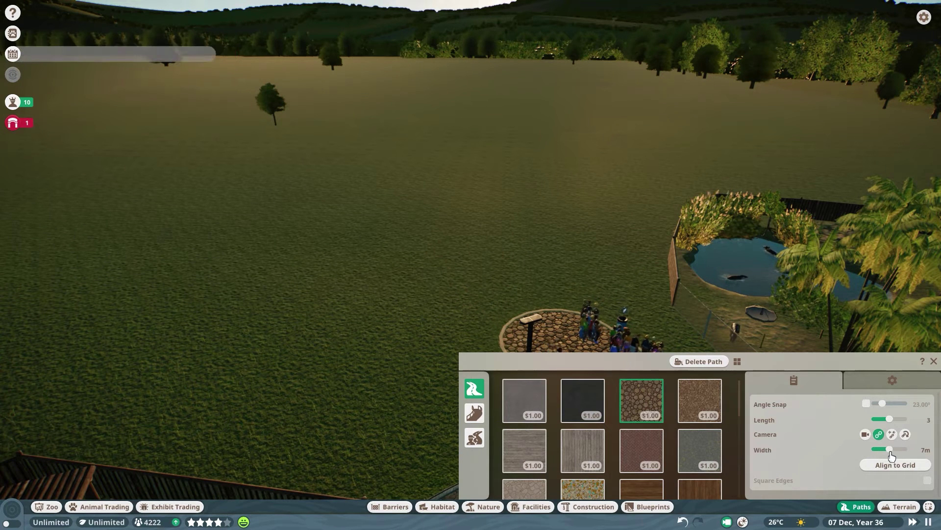
click(612, 300)
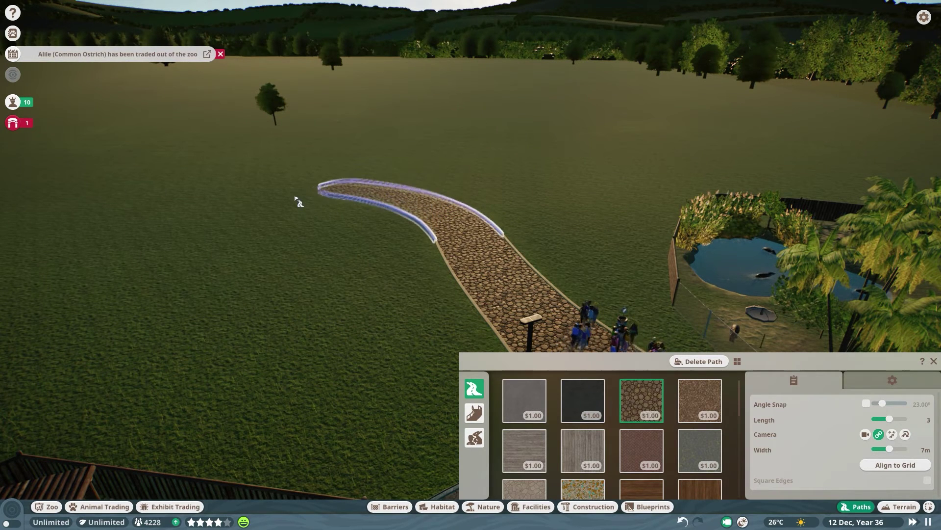
key(q)
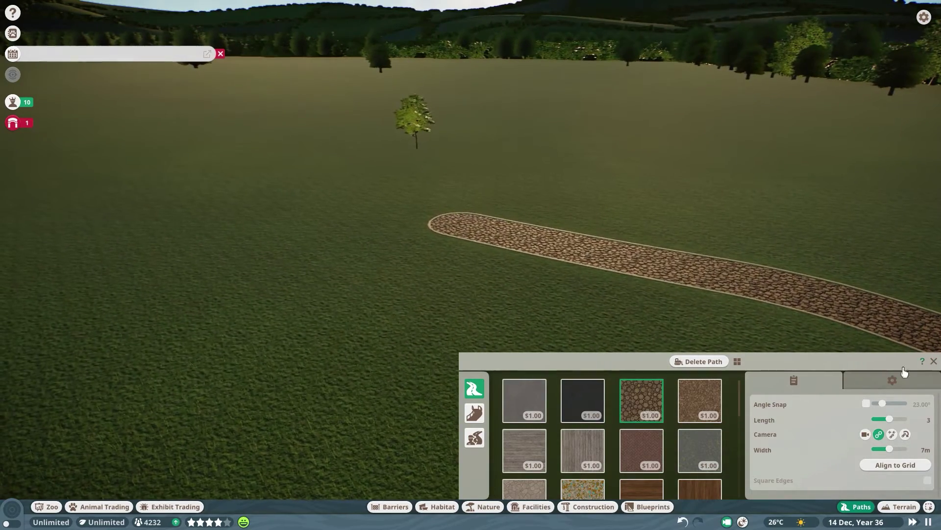
click(609, 508)
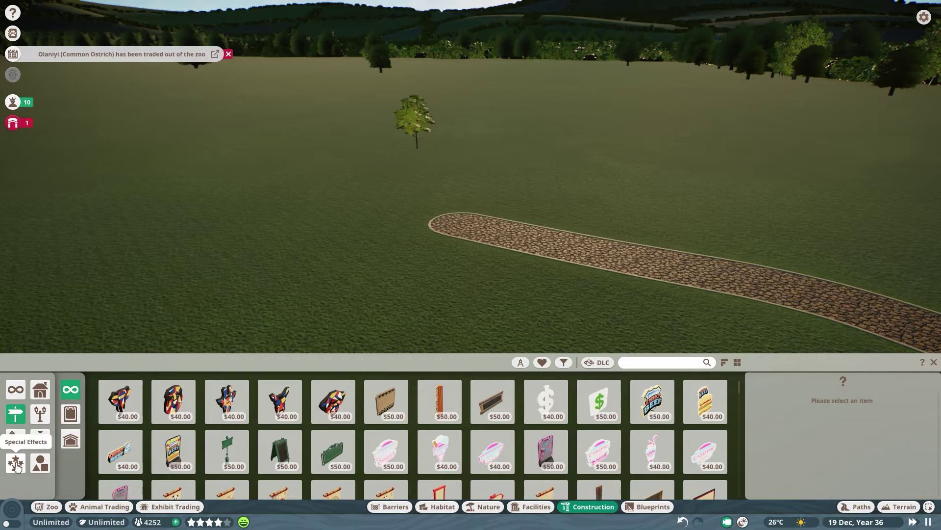
Step: Browse the nature scenery catalogue and pick the Classic Nature Scene 03 piece
click(533, 507)
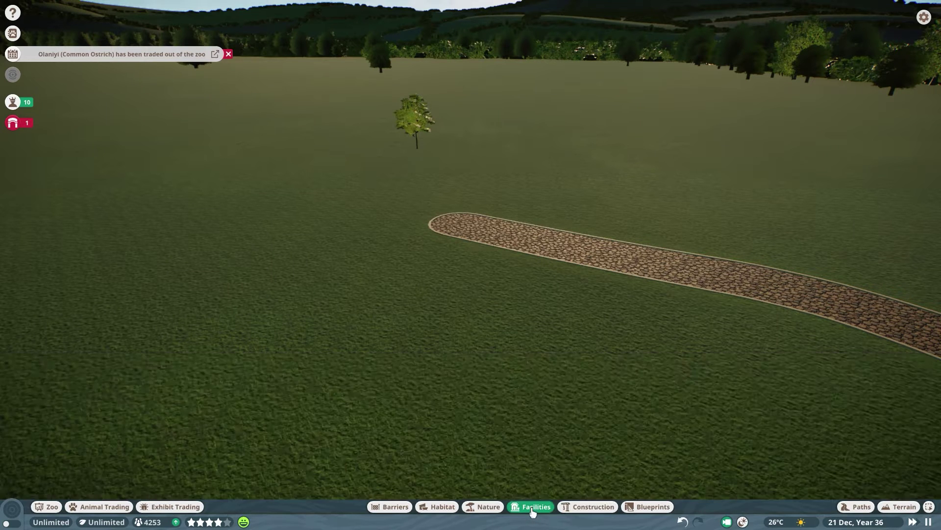
click(489, 507)
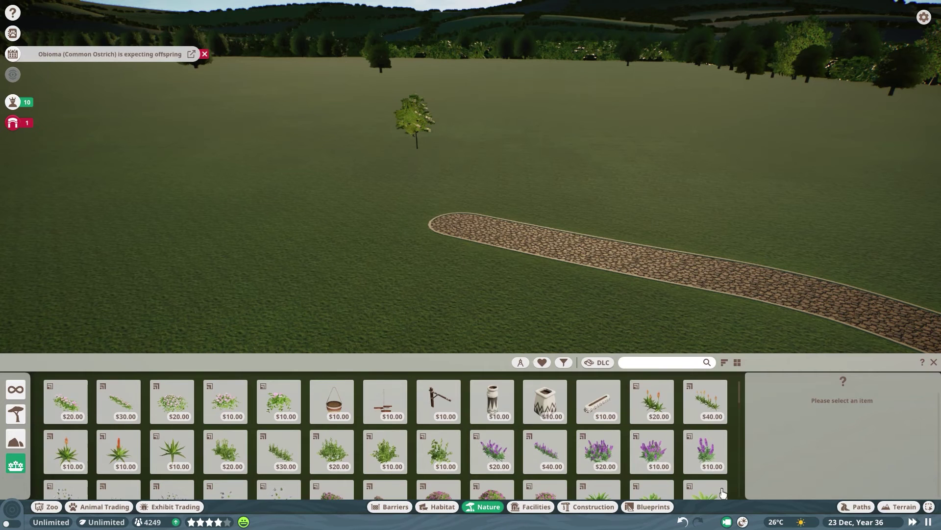
scroll(707, 441, down, 3)
scroll(706, 442, down, 2)
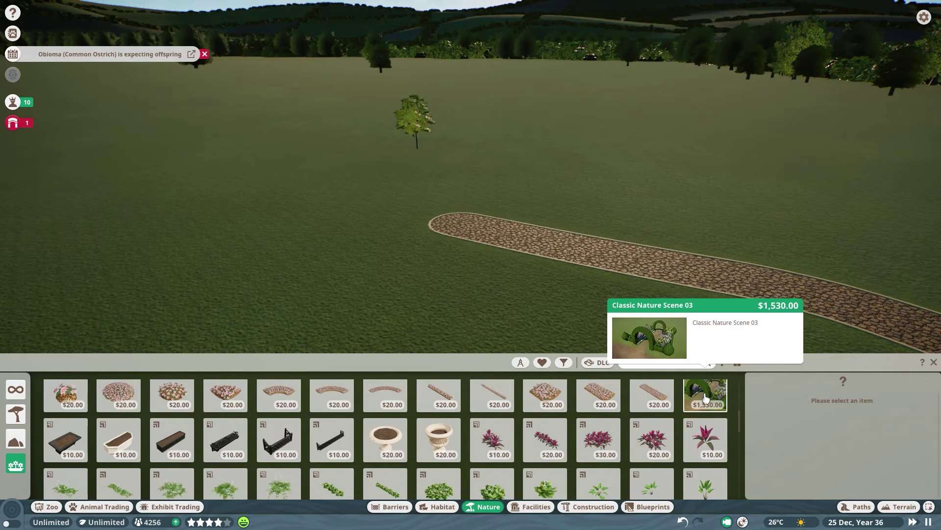
scroll(700, 408, down, 3)
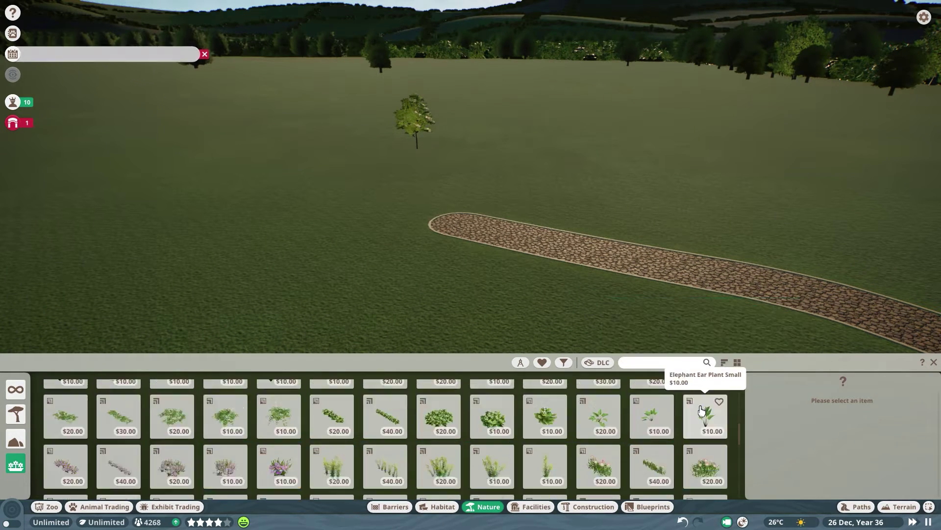
scroll(658, 397, down, 3)
scroll(655, 412, down, 3)
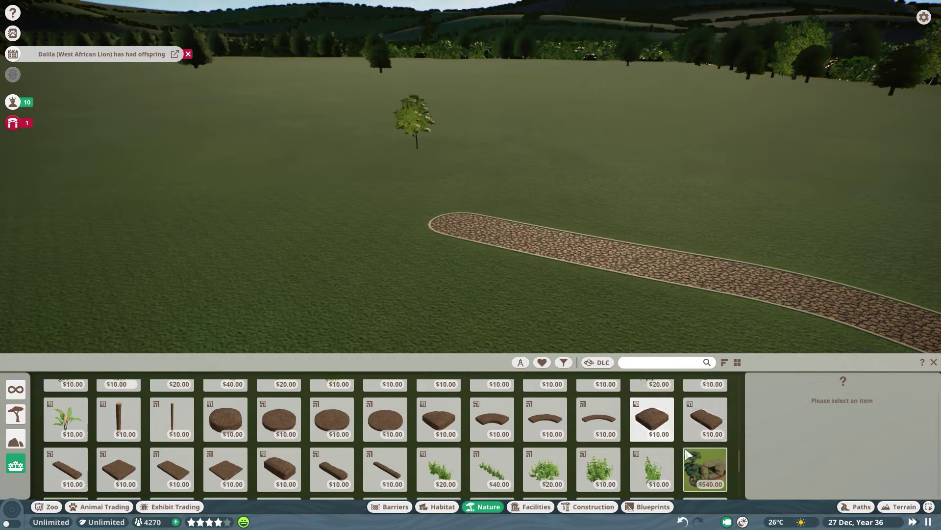
scroll(687, 453, down, 1)
scroll(712, 465, down, 3)
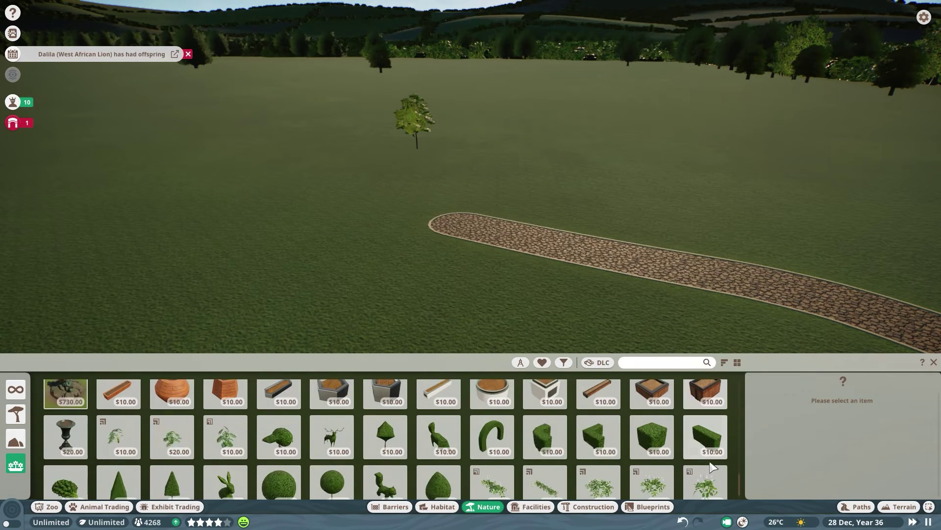
scroll(703, 461, up, 1)
scroll(703, 461, down, 2)
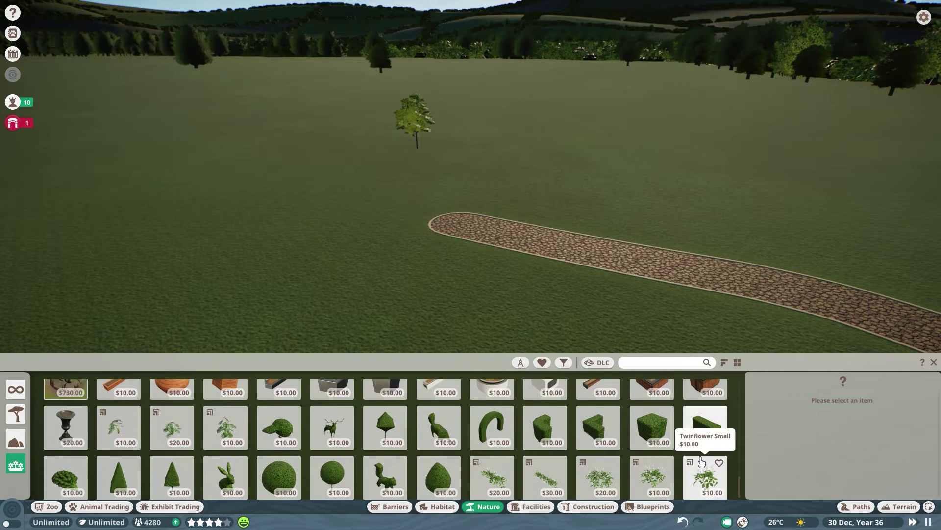
scroll(702, 461, up, 3)
scroll(705, 461, up, 3)
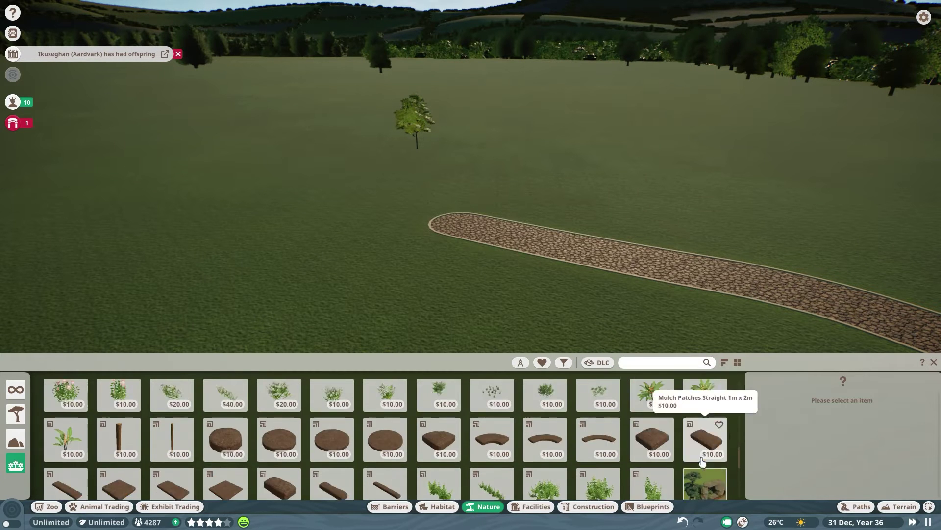
scroll(707, 462, up, 2)
scroll(712, 461, up, 3)
scroll(712, 462, up, 2)
scroll(714, 456, up, 2)
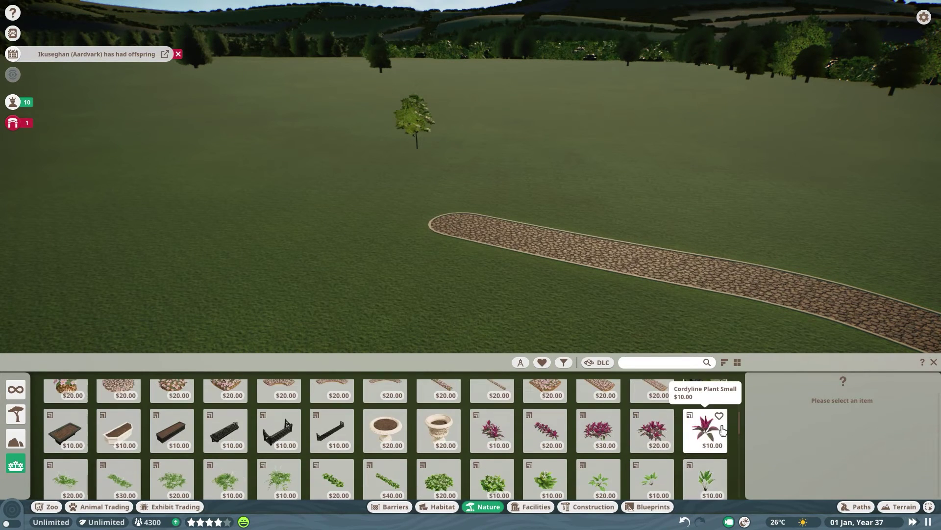
scroll(718, 449, up, 3)
click(717, 441)
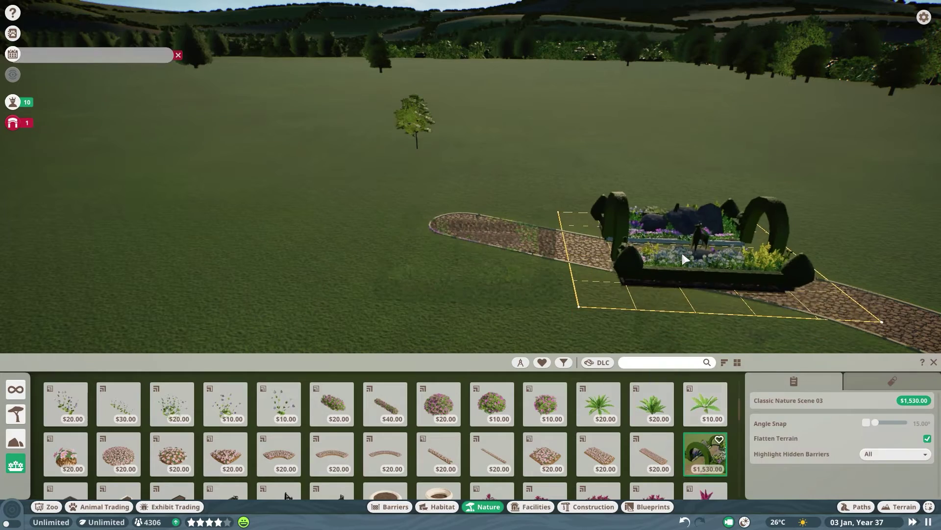
Step: Rotate Classic Nature Scene 03 to follow the path, place it across it, and select it
key(d)
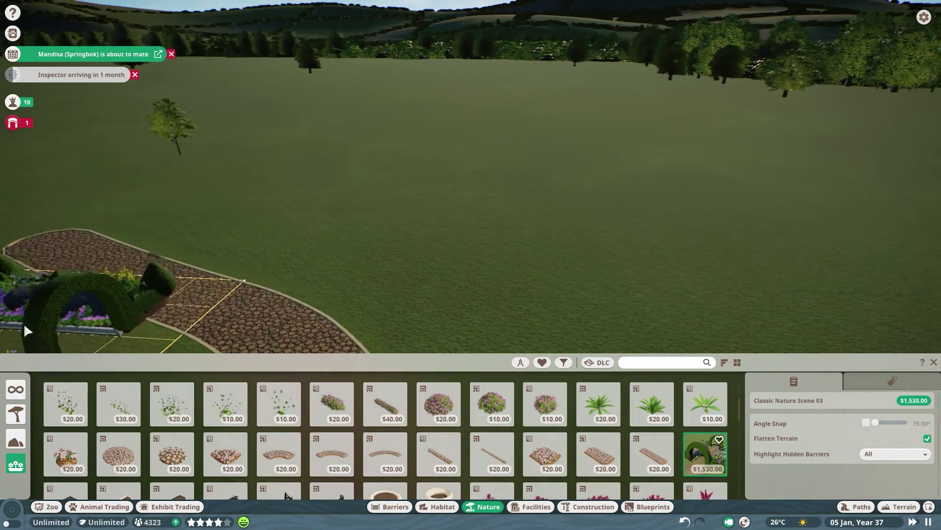
key(a)
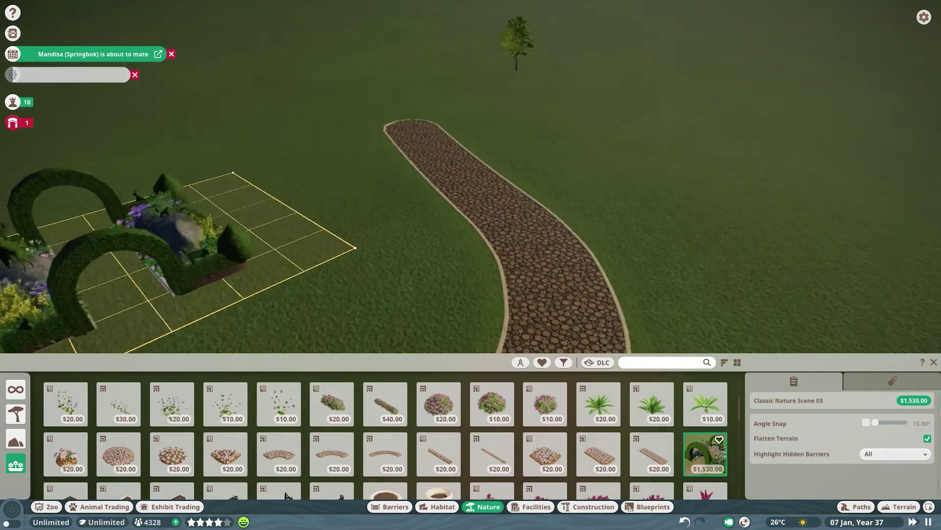
drag(557, 181, 553, 193)
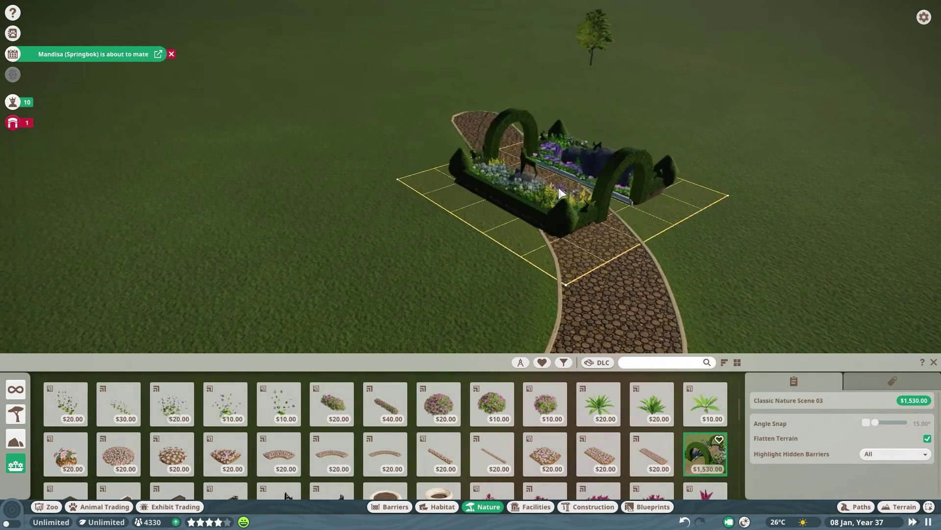
drag(553, 193, 547, 189)
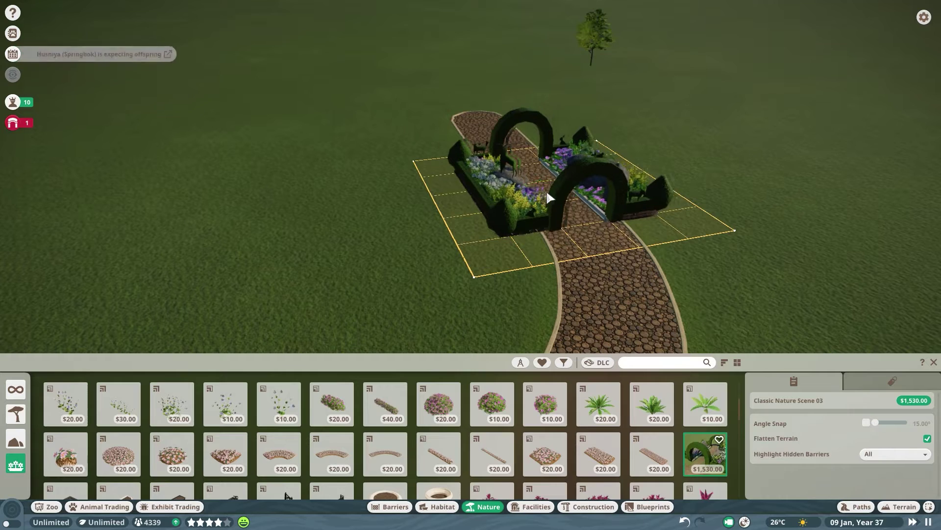
click(547, 186)
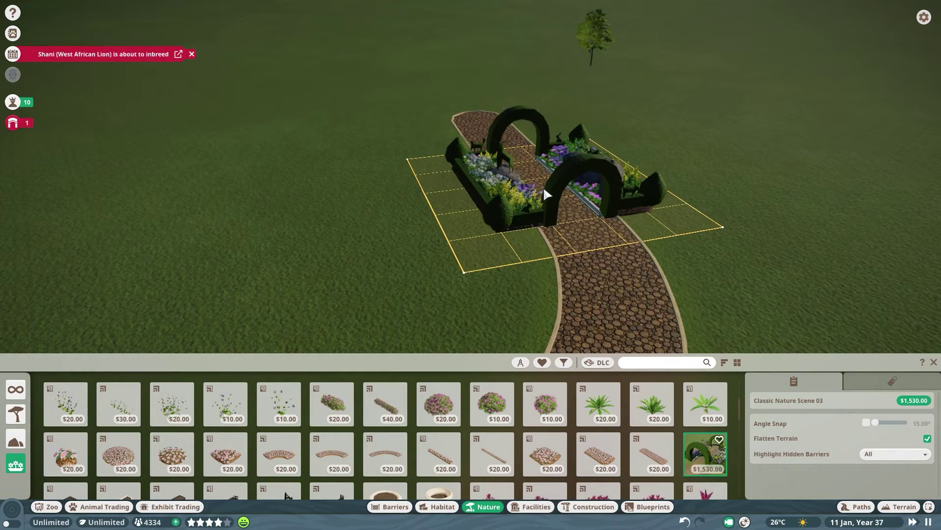
right_click(544, 187)
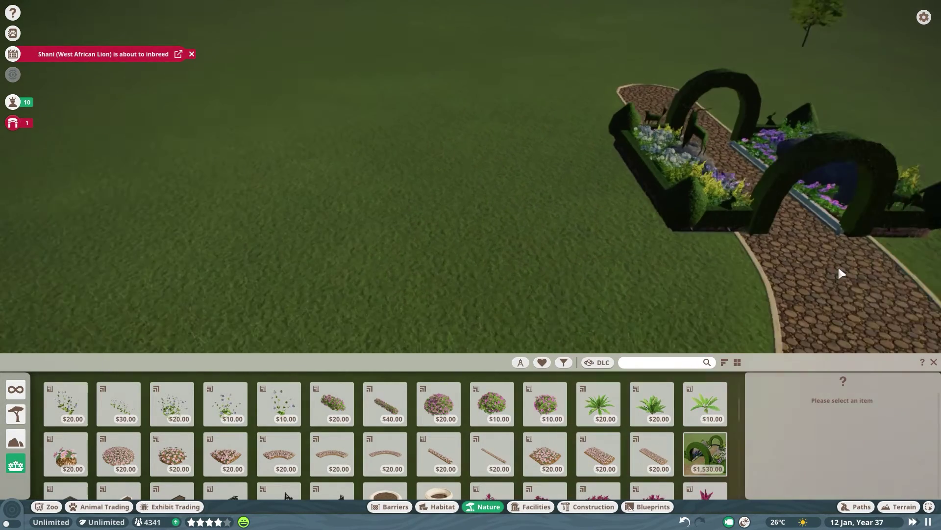
scroll(838, 265, up, 3)
scroll(801, 286, down, 5)
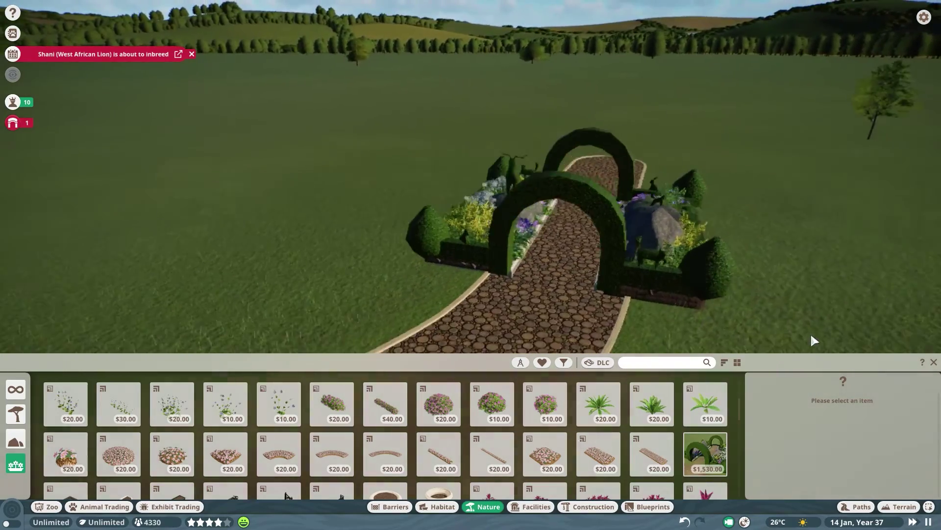
scroll(675, 308, up, 3)
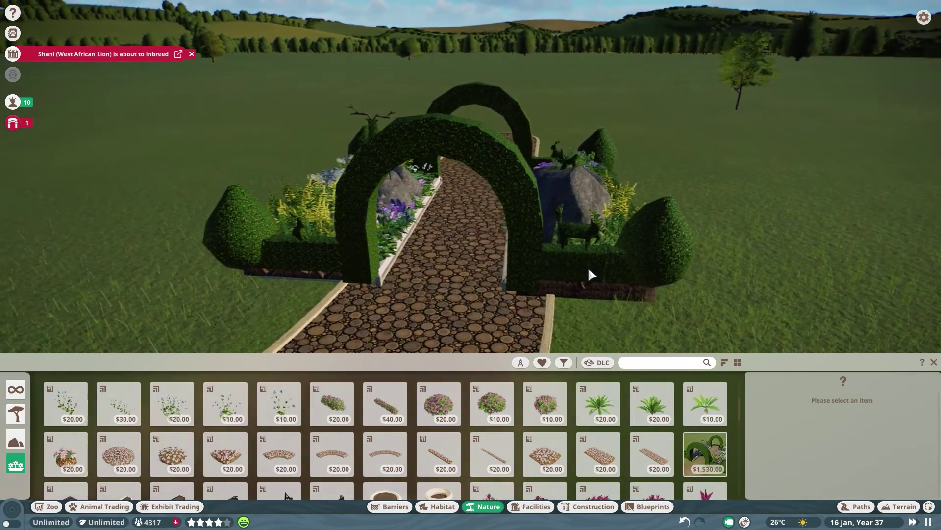
click(588, 269)
Step: Delete the hedge-arch scene, then try the 2m window box planter and a topiary hedge arch
key(Delete)
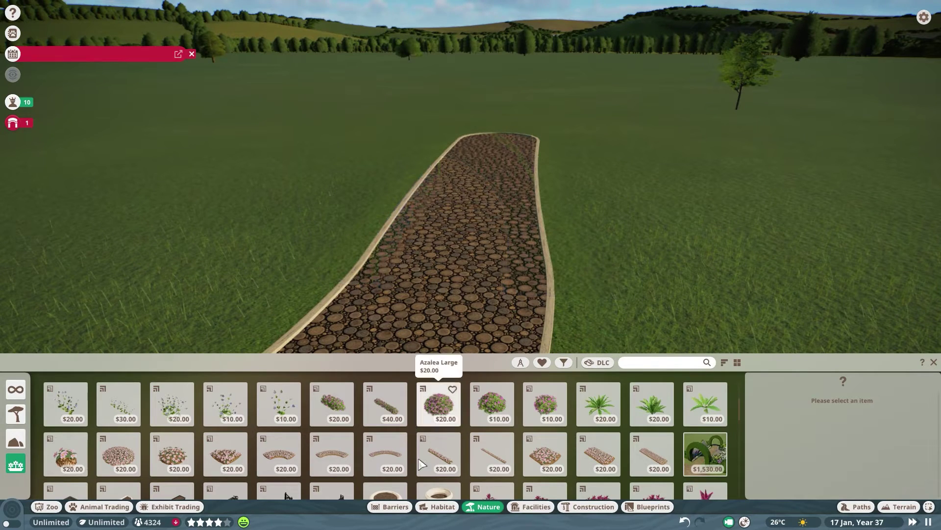
scroll(688, 436, up, 3)
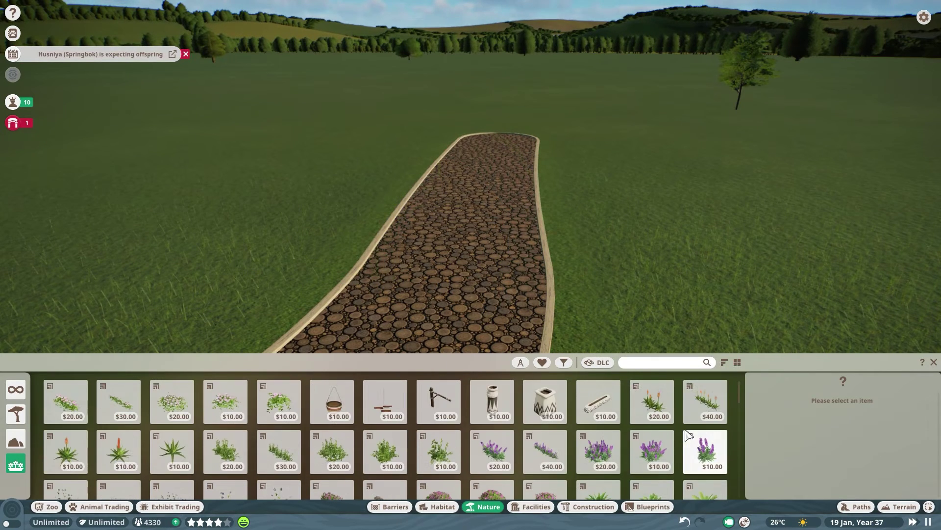
scroll(663, 442, down, 2)
scroll(604, 426, down, 2)
scroll(599, 411, down, 2)
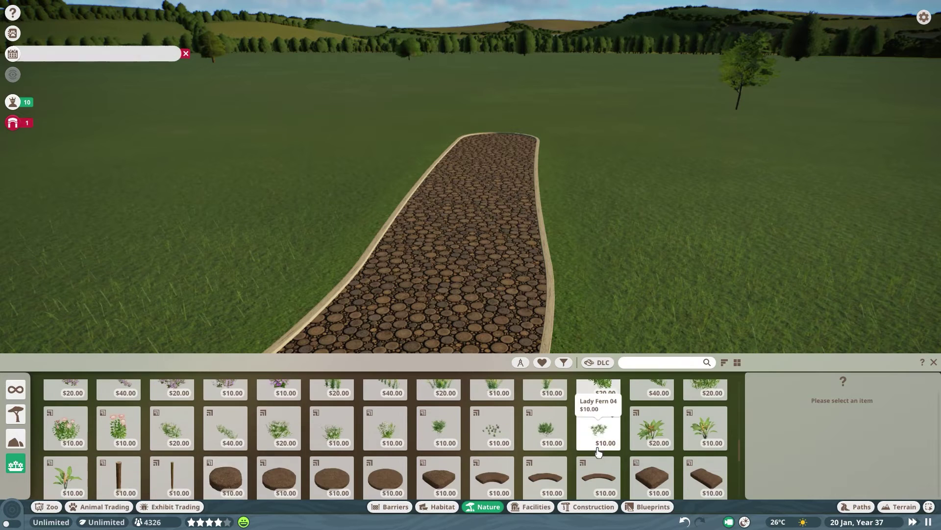
scroll(483, 435, down, 2)
scroll(484, 435, up, 1)
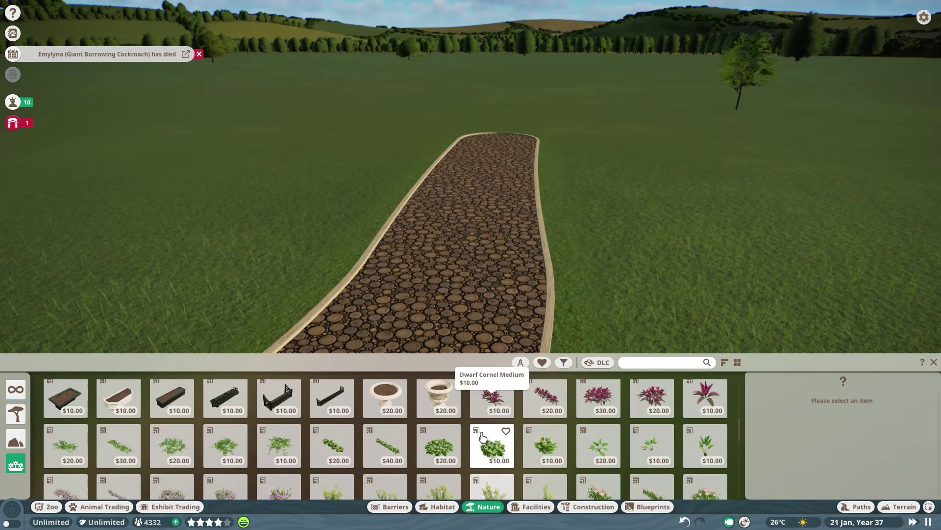
click(276, 400)
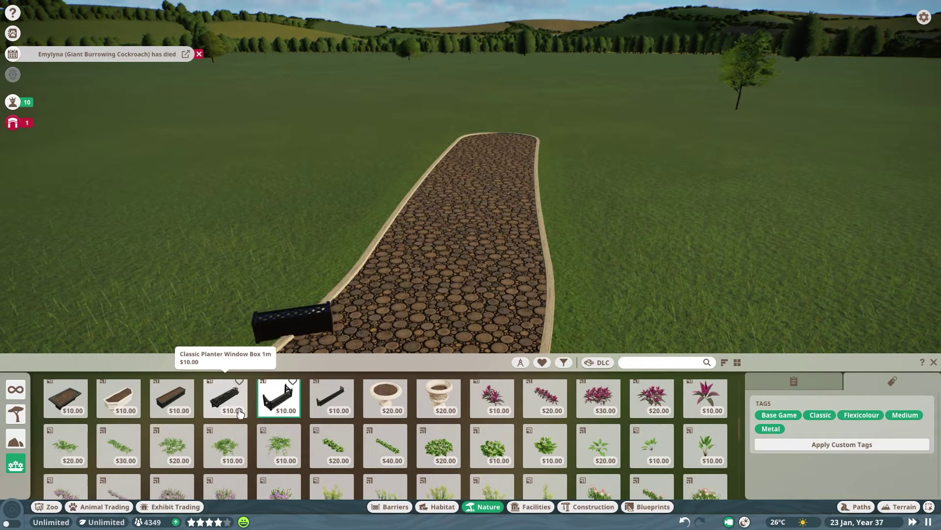
scroll(309, 441, down, 2)
scroll(310, 445, down, 2)
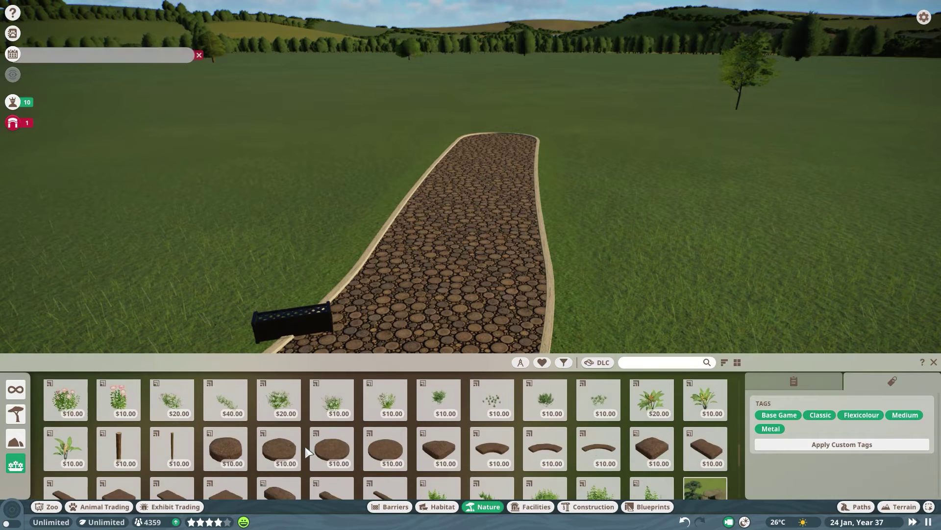
scroll(309, 444, down, 2)
scroll(221, 420, down, 2)
mouse_move(66, 430)
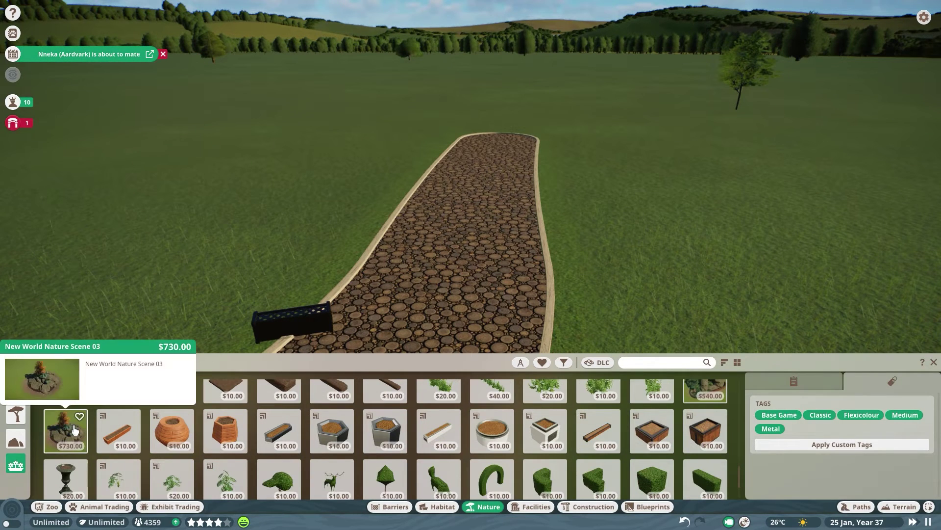
scroll(648, 434, down, 1)
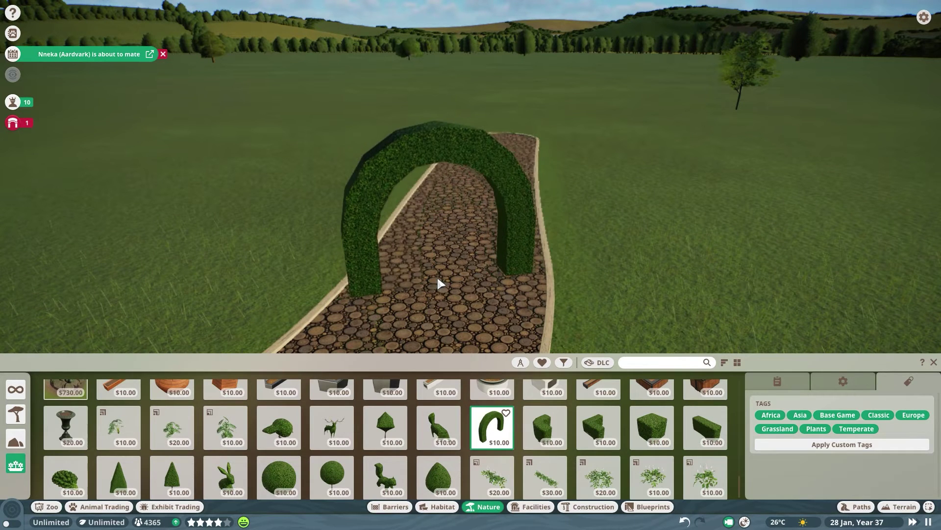
click(461, 294)
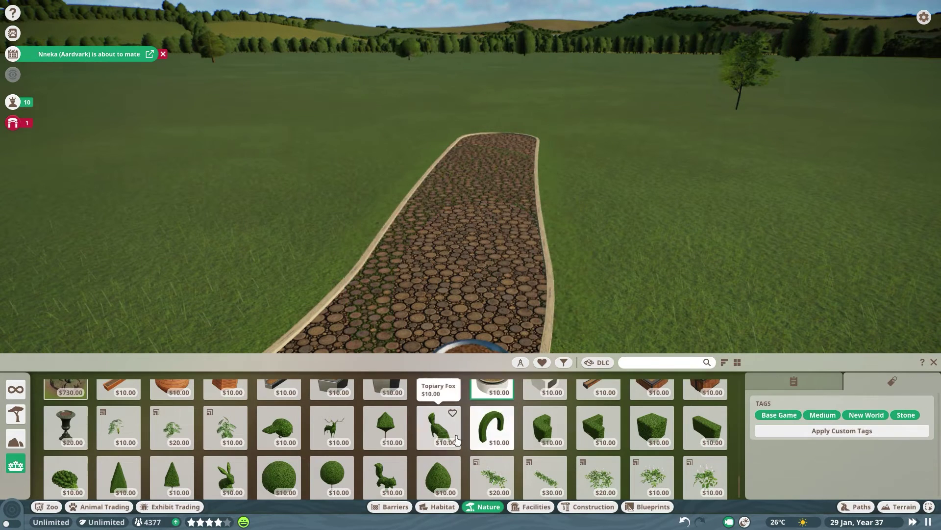
scroll(491, 471, down, 2)
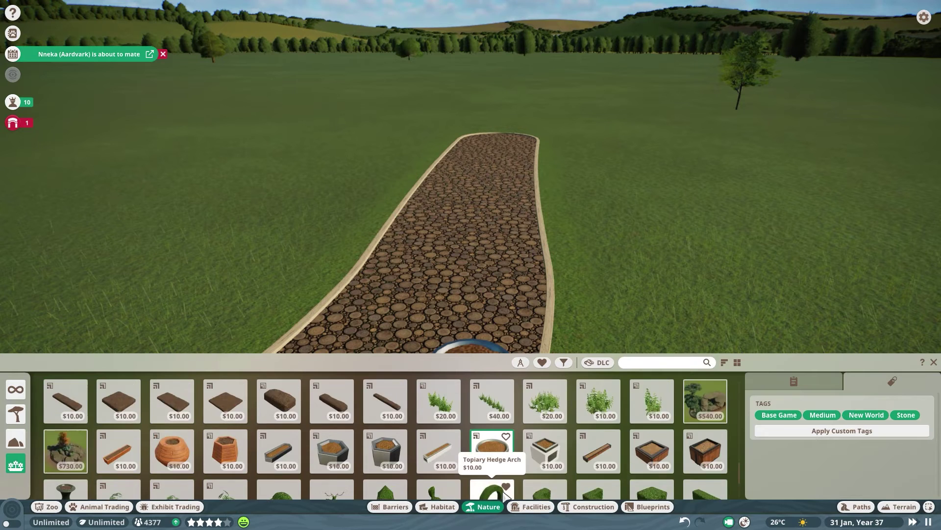
scroll(491, 470, down, 2)
scroll(504, 486, down, 2)
scroll(503, 499, down, 2)
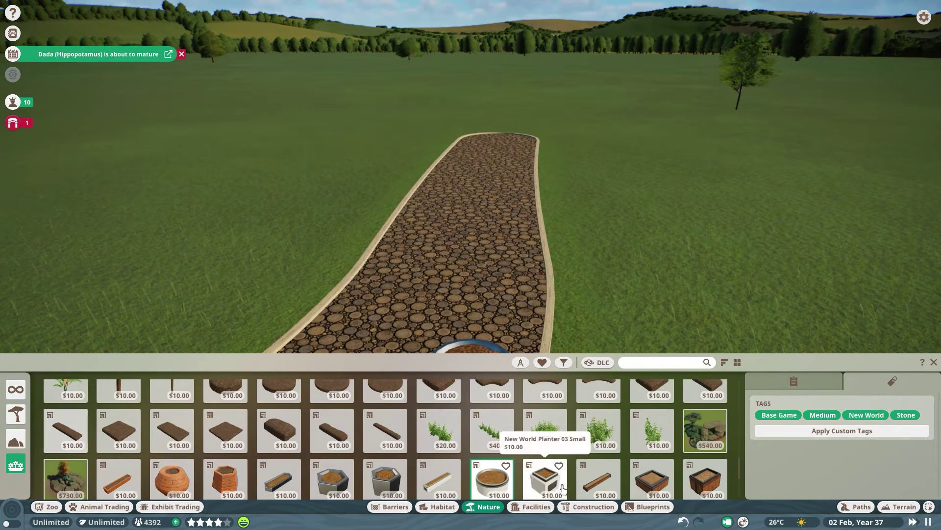
click(574, 507)
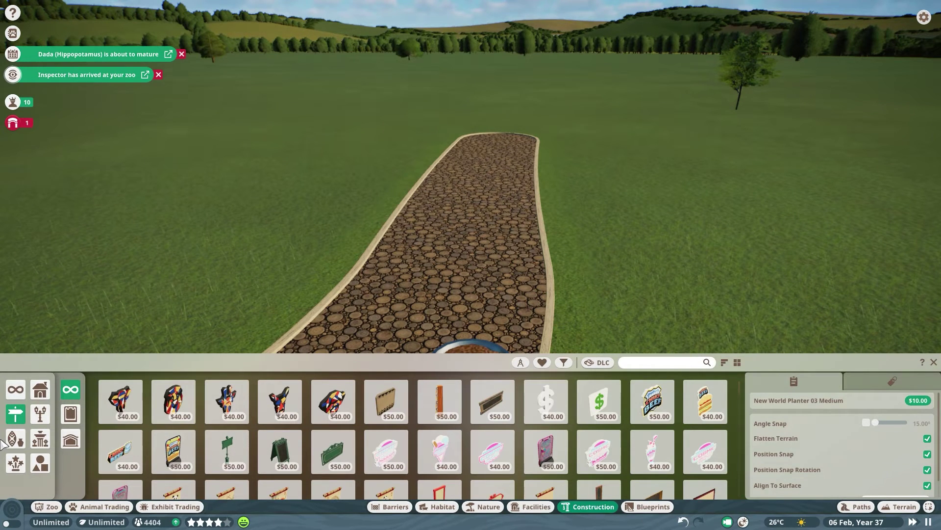
Step: Try the African sculptures, fountain and elephant sculpture, ending with New World Sculpture Collection 01
click(46, 443)
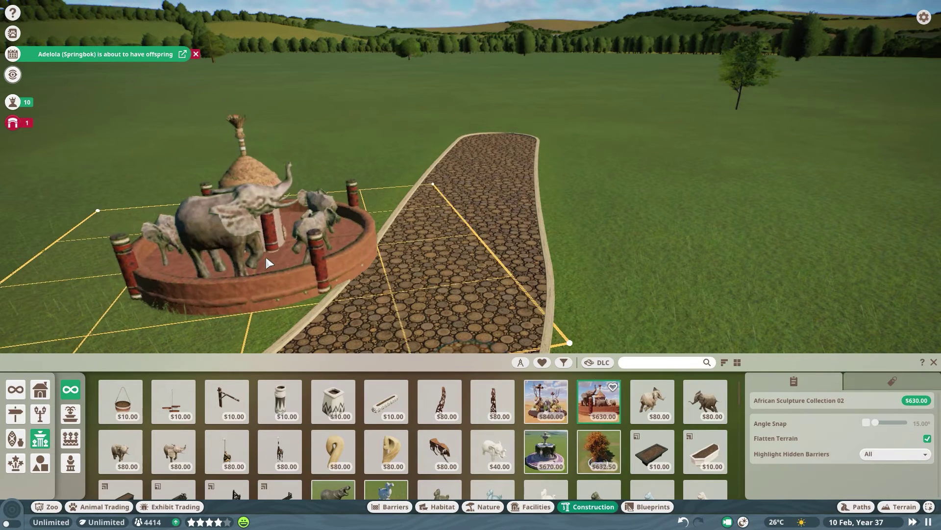
click(550, 401)
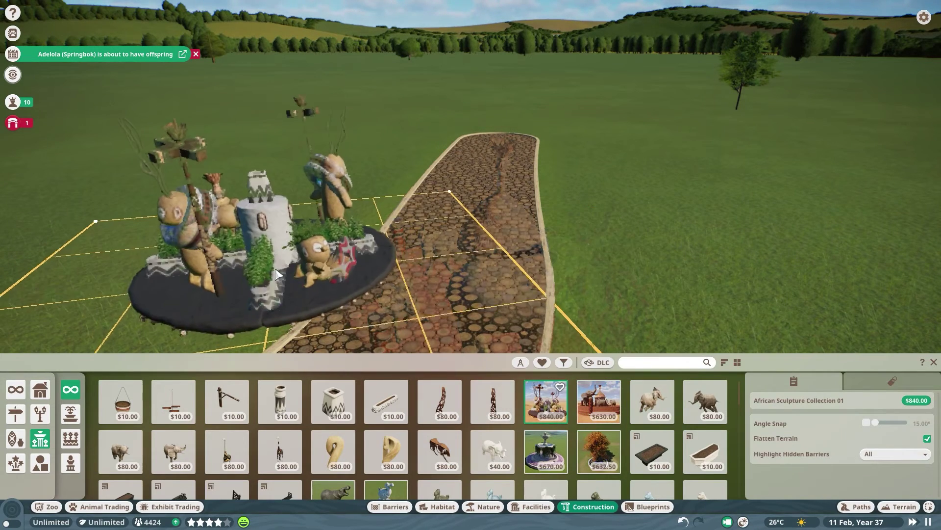
click(546, 406)
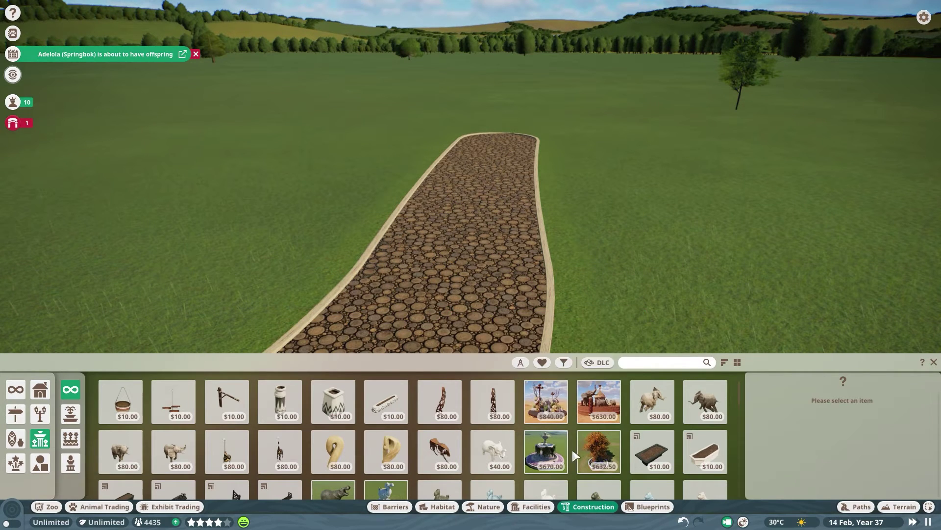
click(551, 450)
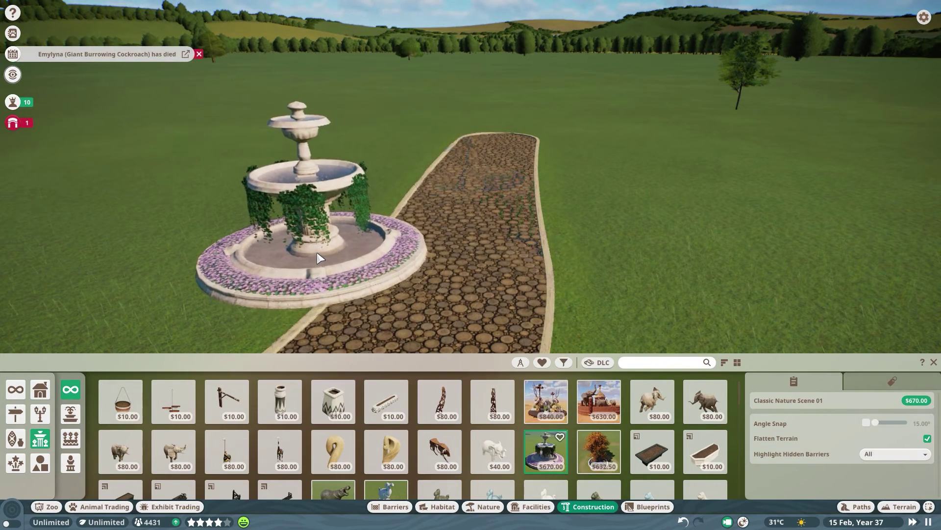
right_click(317, 252)
scroll(664, 421, down, 1)
scroll(664, 421, up, 1)
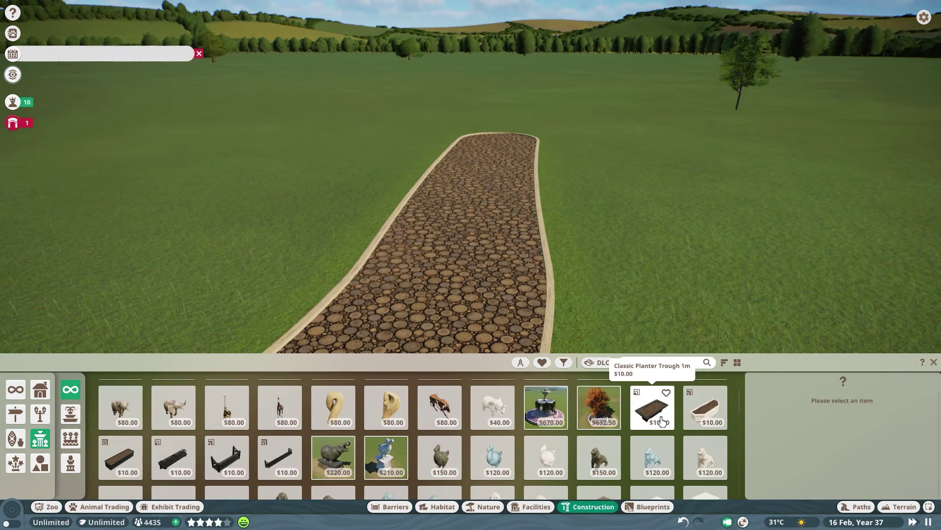
click(651, 397)
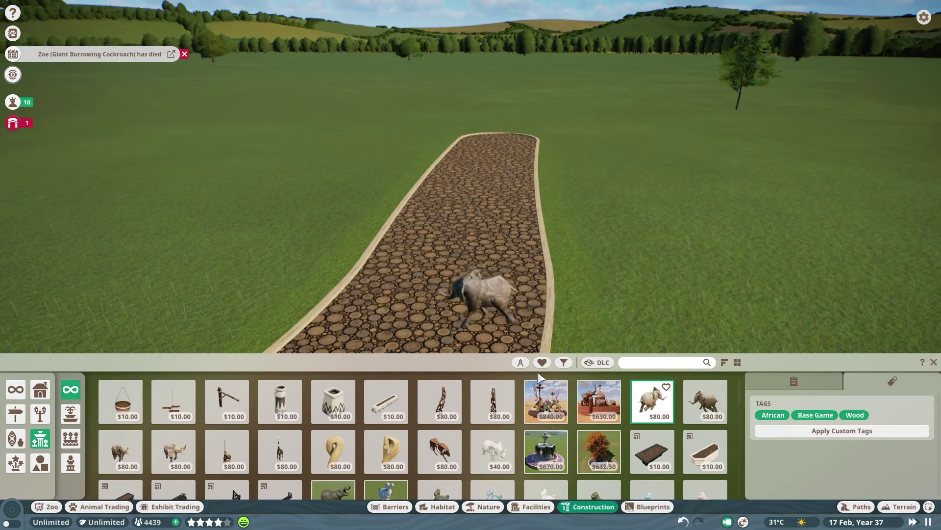
scroll(540, 397, down, 3)
scroll(544, 412, down, 3)
scroll(588, 434, down, 3)
scroll(655, 456, down, 3)
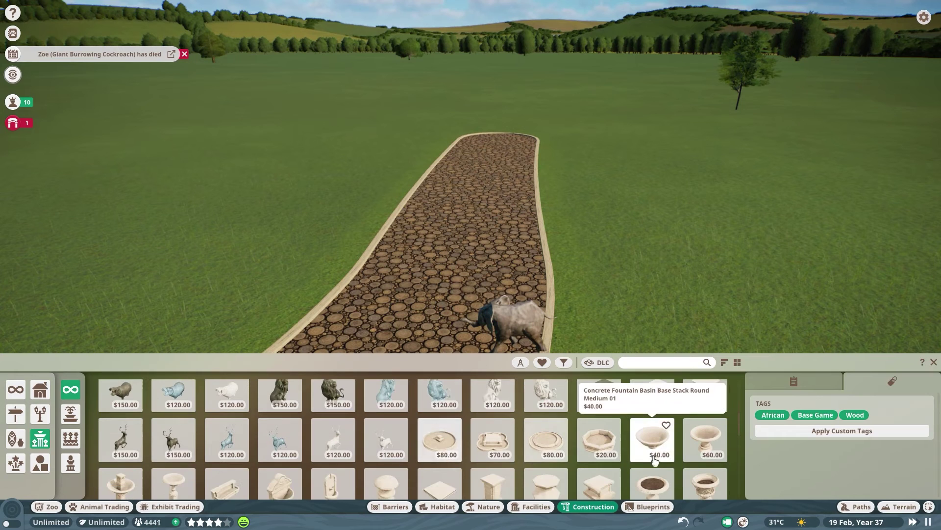
scroll(691, 478, down, 2)
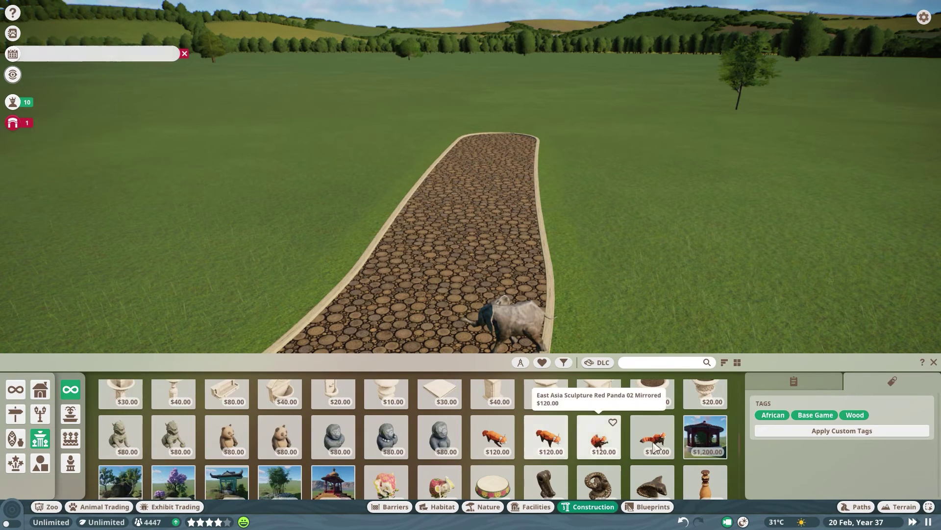
scroll(699, 452, down, 2)
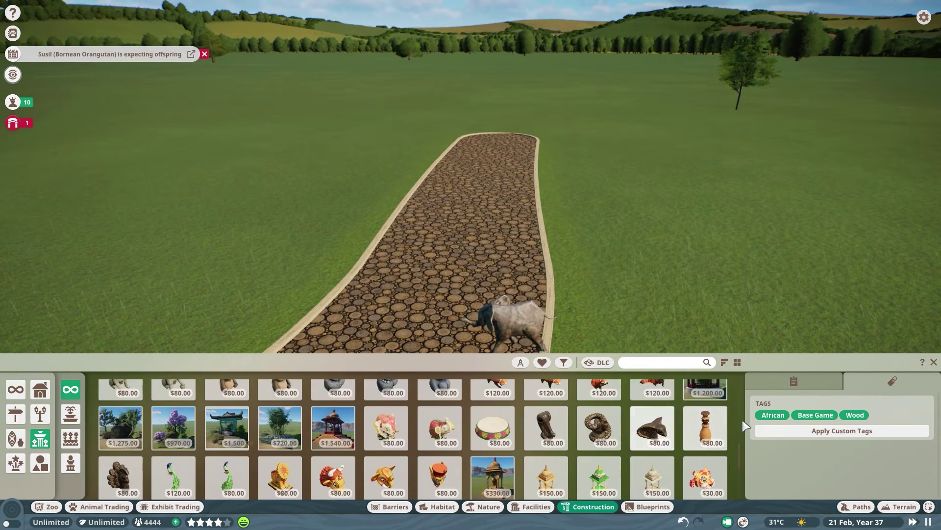
scroll(678, 439, up, 1)
scroll(677, 439, up, 1)
scroll(676, 438, down, 1)
scroll(676, 438, down, 1)
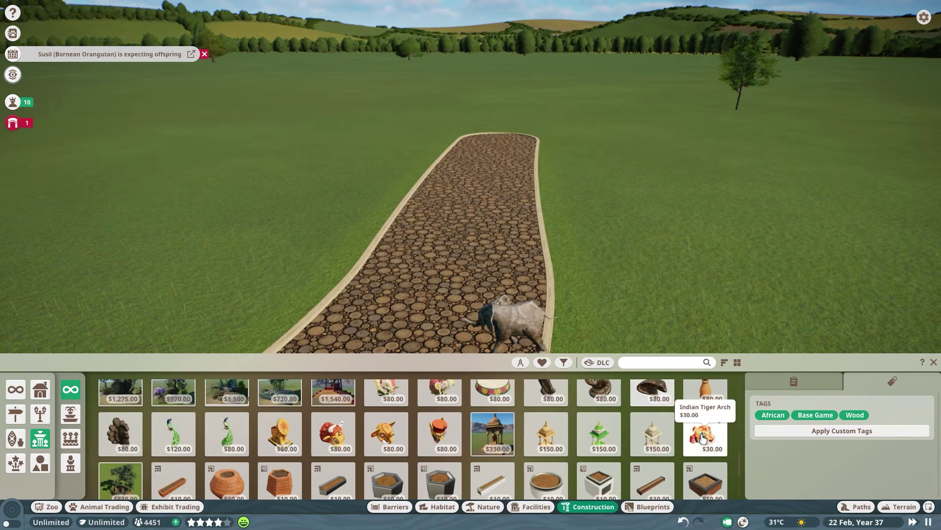
scroll(672, 440, down, 1)
scroll(666, 442, down, 1)
scroll(657, 444, down, 1)
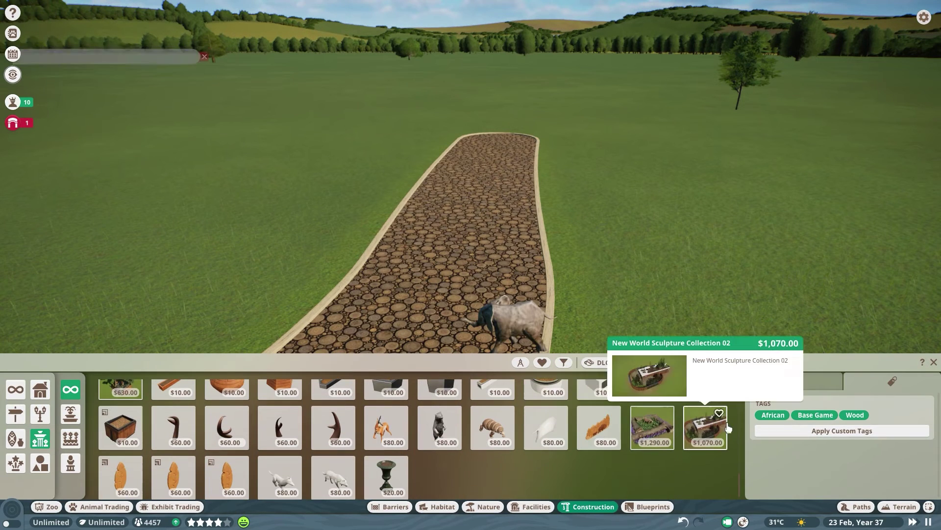
click(702, 427)
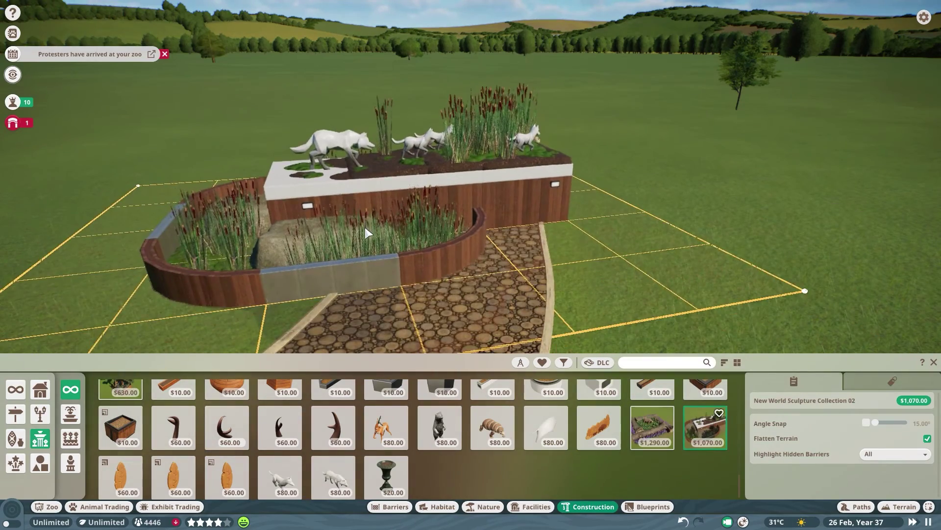
click(658, 447)
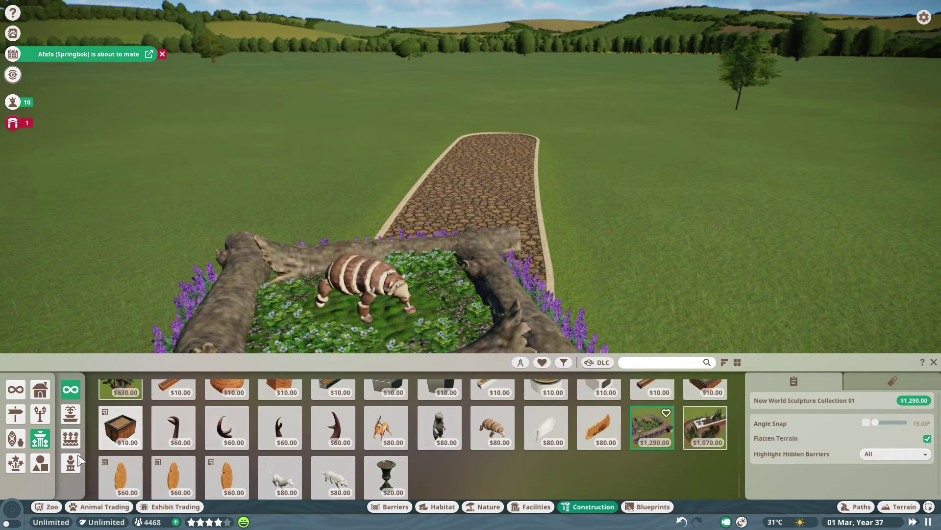
Step: Try the Classic Nature Scene 02 tree planter, then pick African Animal Sign 05 from Signage
click(70, 439)
scroll(382, 412, up, 1)
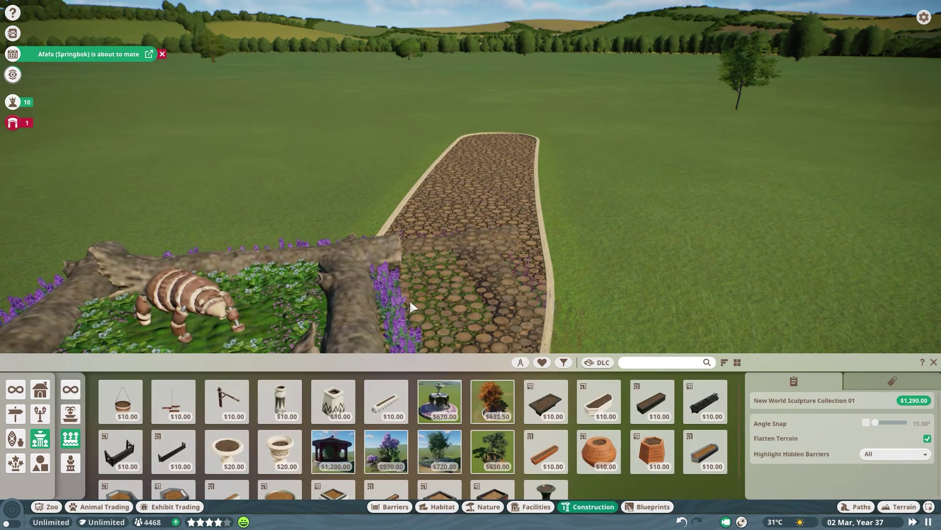
click(489, 401)
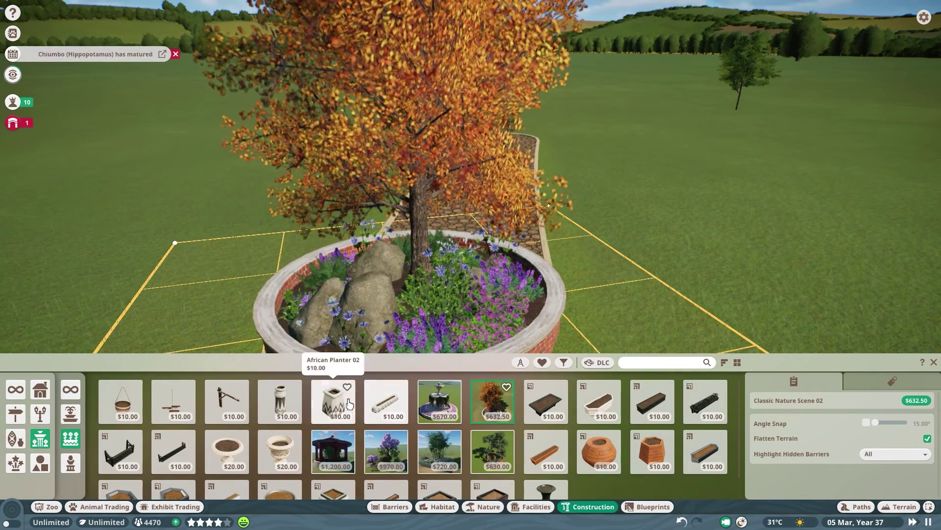
click(18, 462)
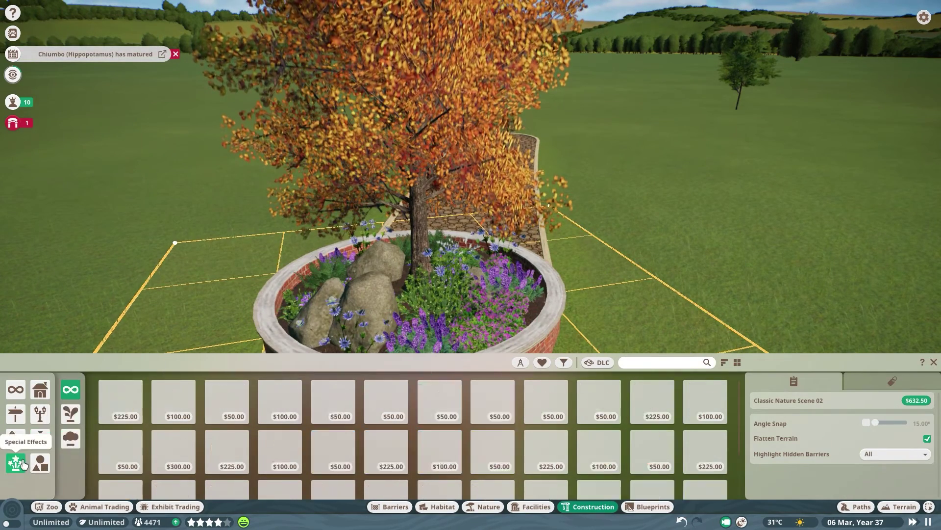
click(16, 440)
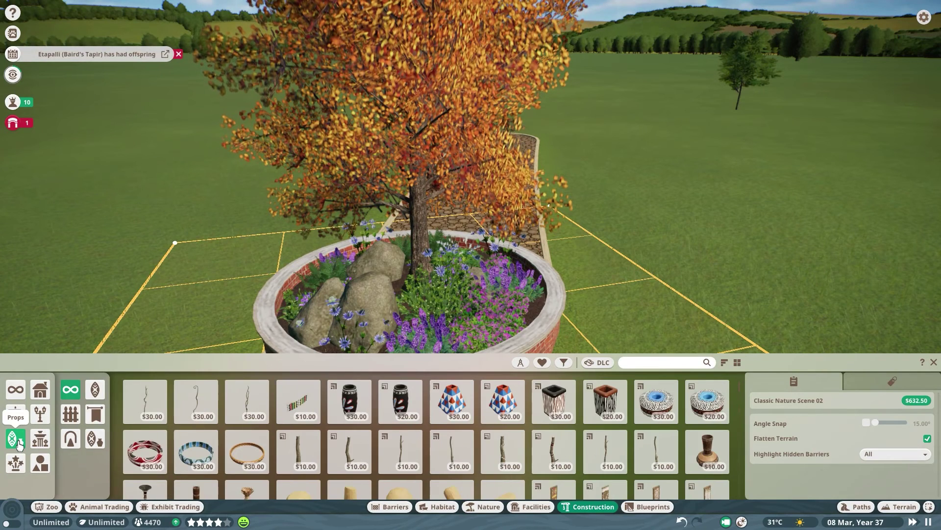
scroll(647, 428, down, 3)
scroll(647, 428, down, 2)
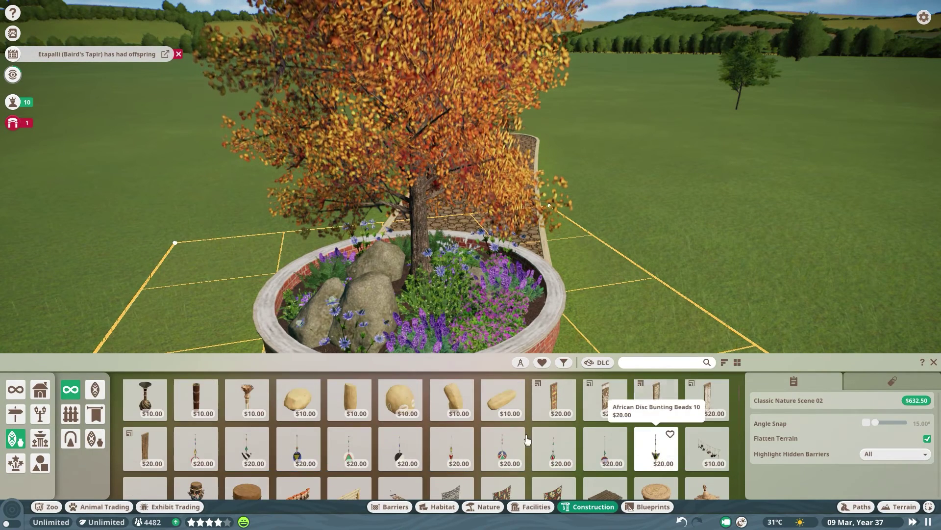
click(41, 414)
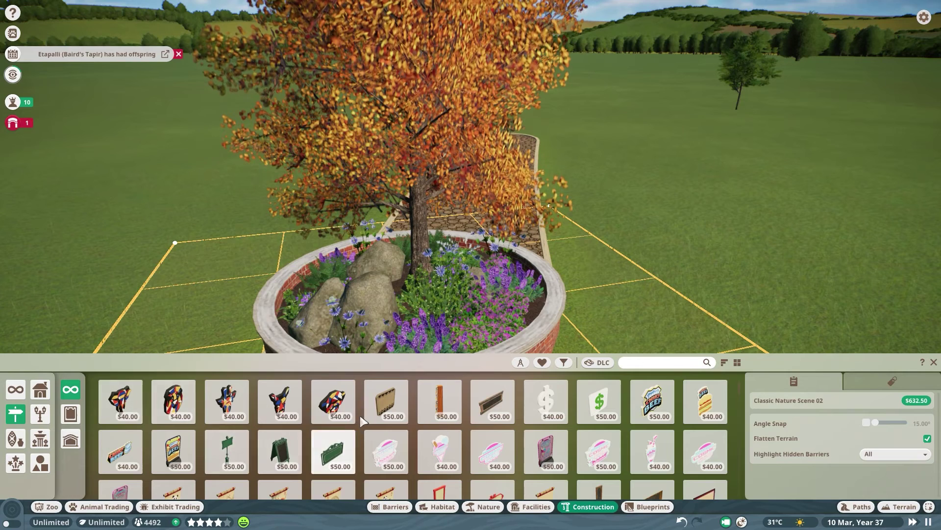
click(313, 391)
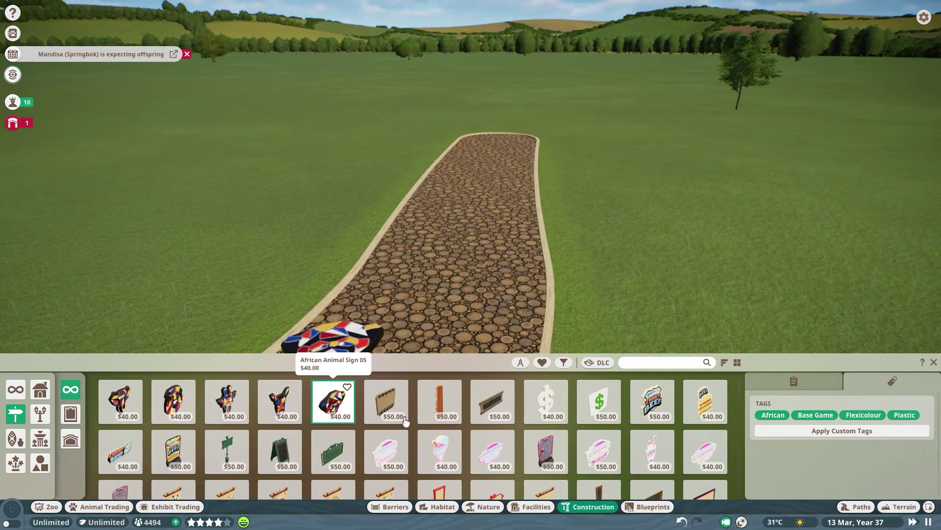
scroll(404, 421, down, 1)
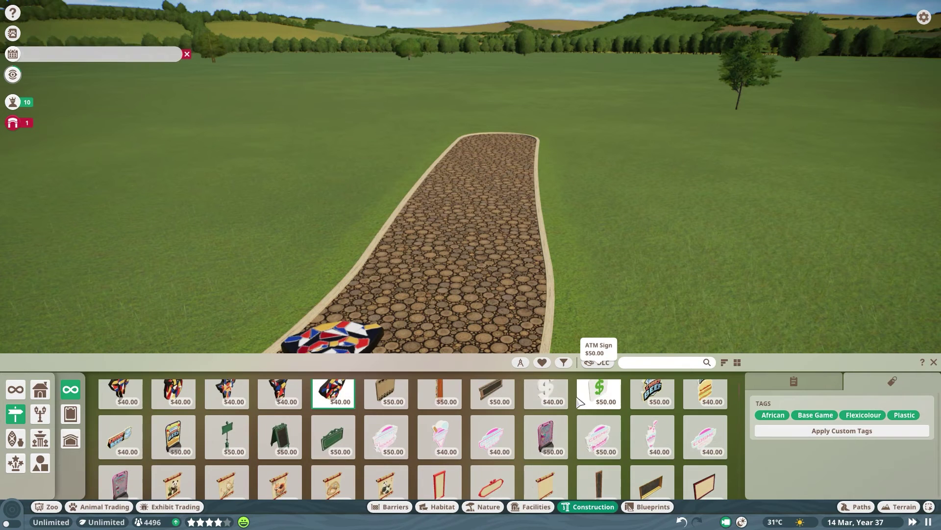
scroll(585, 419, down, 3)
scroll(578, 442, down, 3)
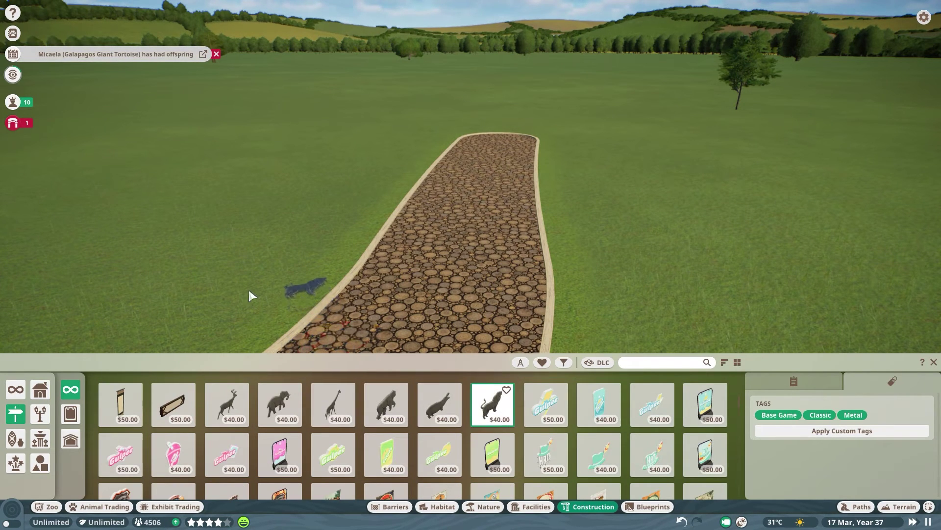
Step: Try the pink Gulpee Slush Sign Swing at the start of the cobblestone path
click(283, 462)
scroll(495, 489, down, 1)
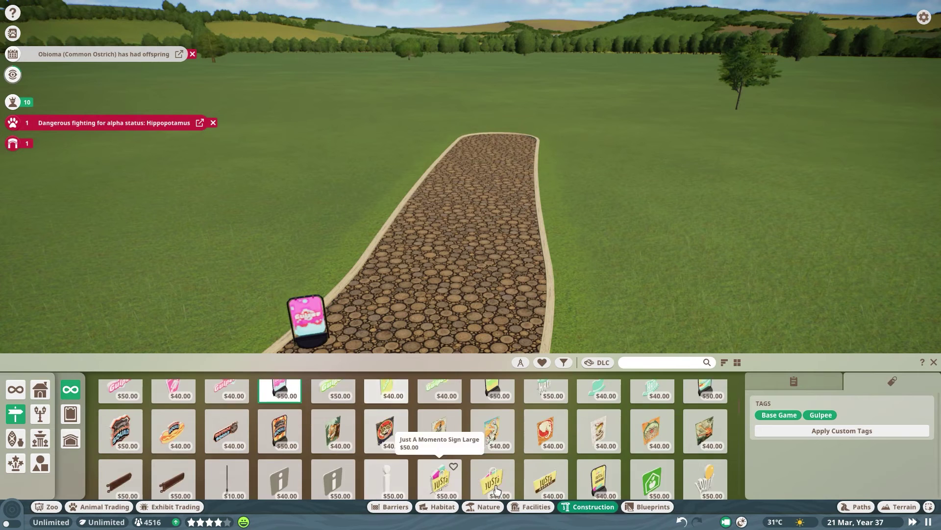
scroll(495, 489, down, 2)
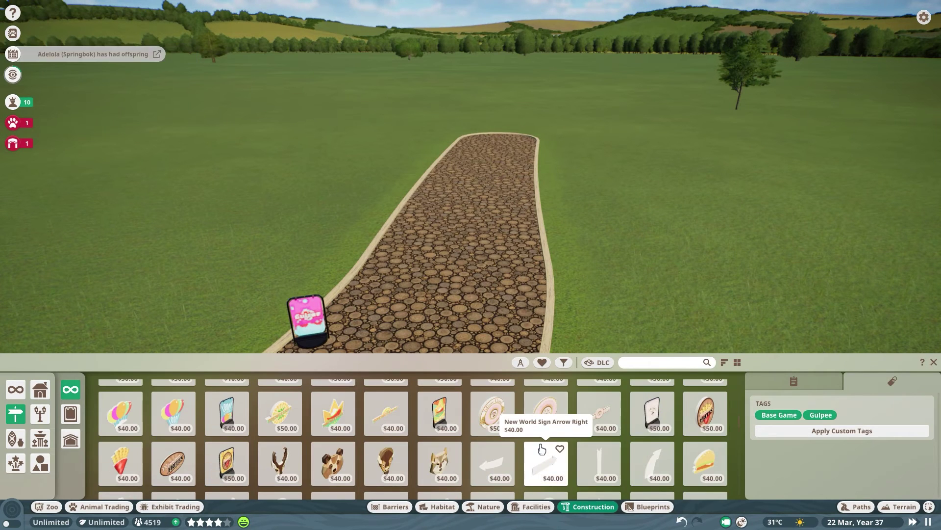
scroll(543, 449, down, 2)
scroll(545, 449, down, 2)
scroll(549, 449, down, 2)
scroll(589, 450, down, 2)
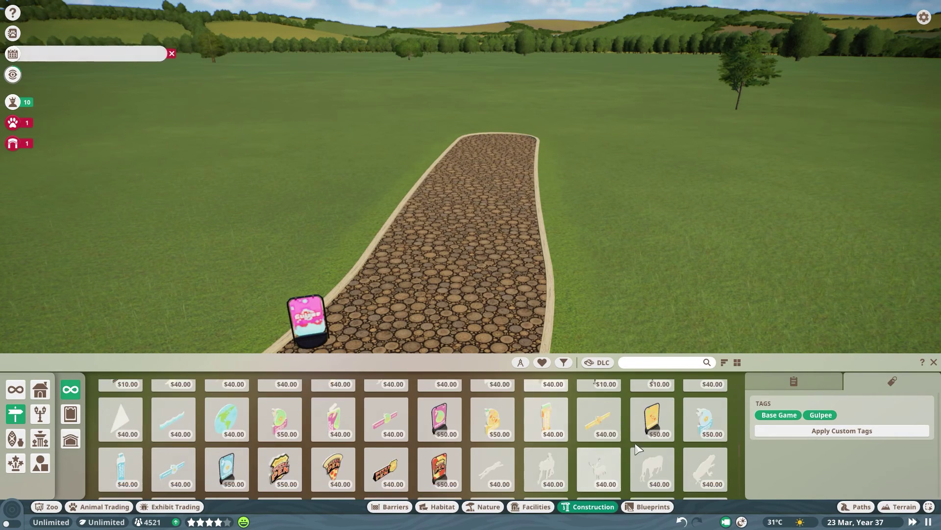
scroll(637, 450, down, 2)
scroll(636, 449, down, 2)
scroll(636, 448, down, 2)
scroll(634, 445, down, 2)
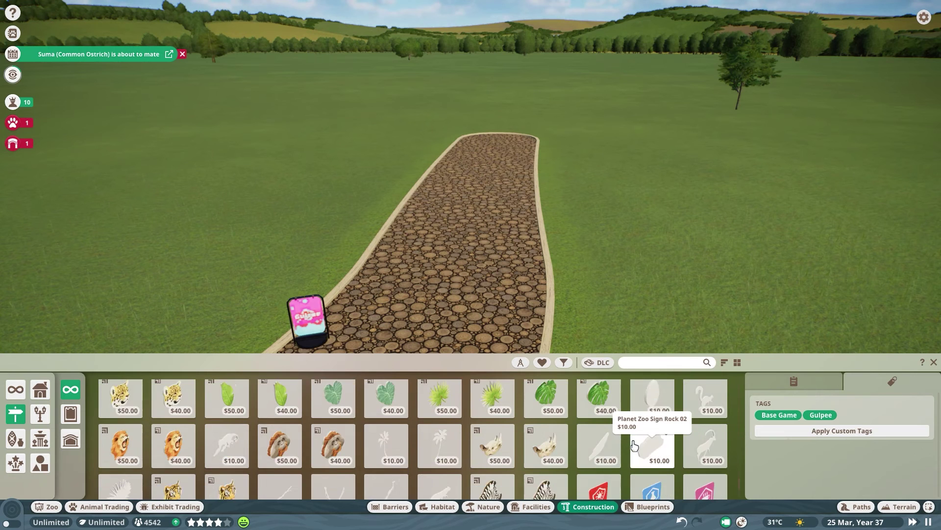
scroll(634, 445, down, 2)
scroll(594, 434, down, 2)
scroll(545, 427, down, 2)
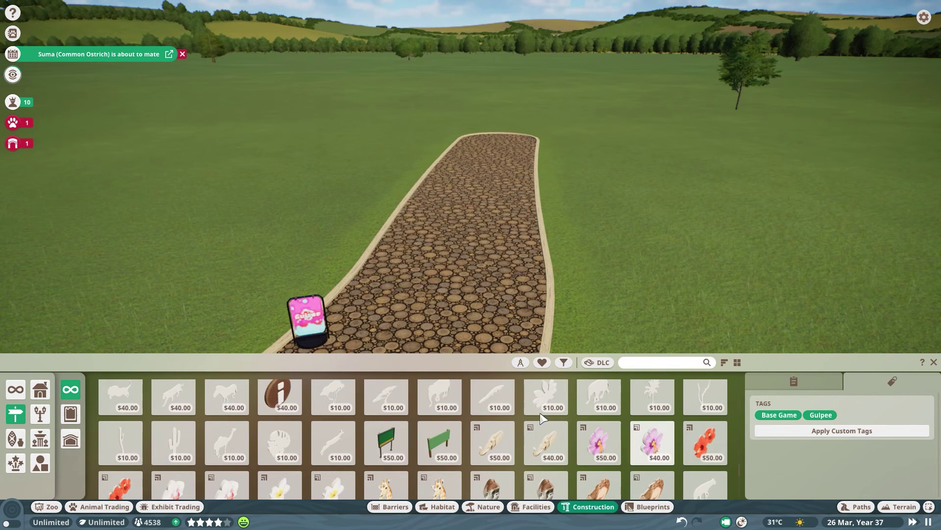
Step: Place Planet Zoo Sign Editable 01 by the path; after trying flower decals, choose Jaguar Head Small
click(385, 446)
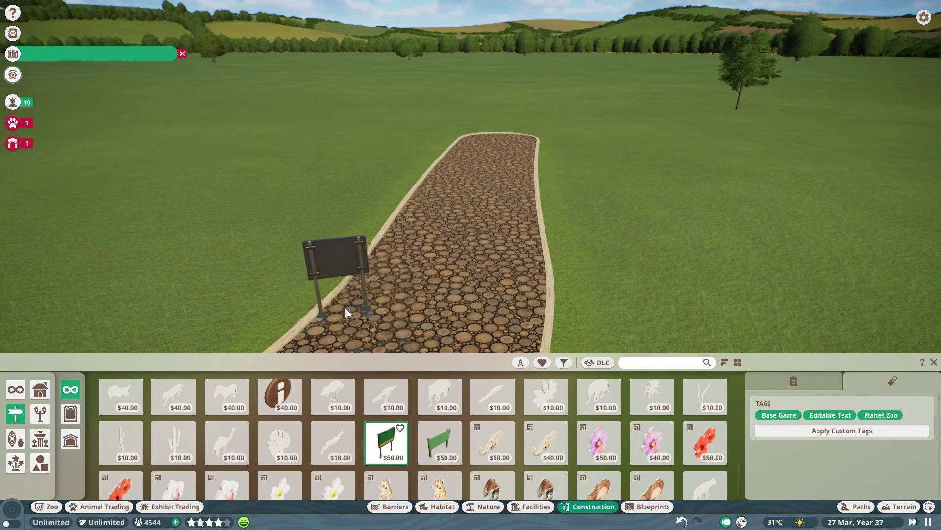
click(357, 311)
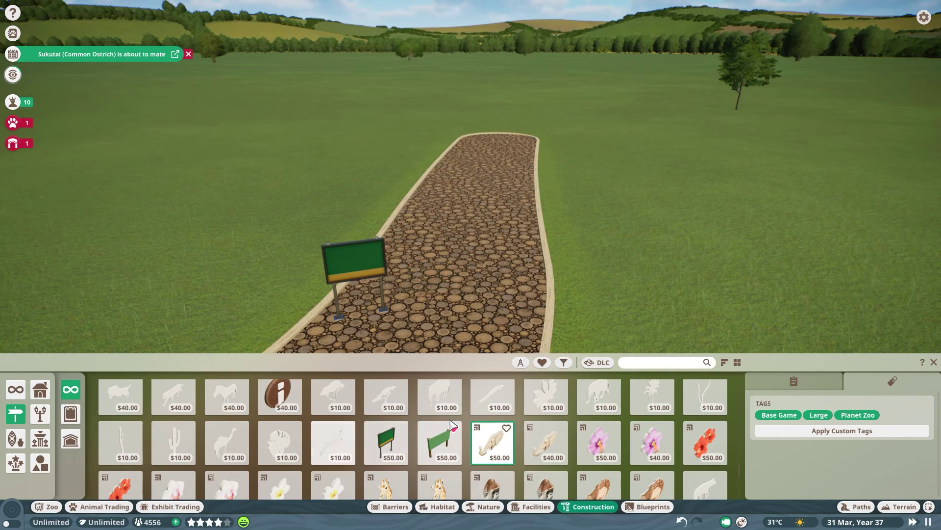
click(493, 454)
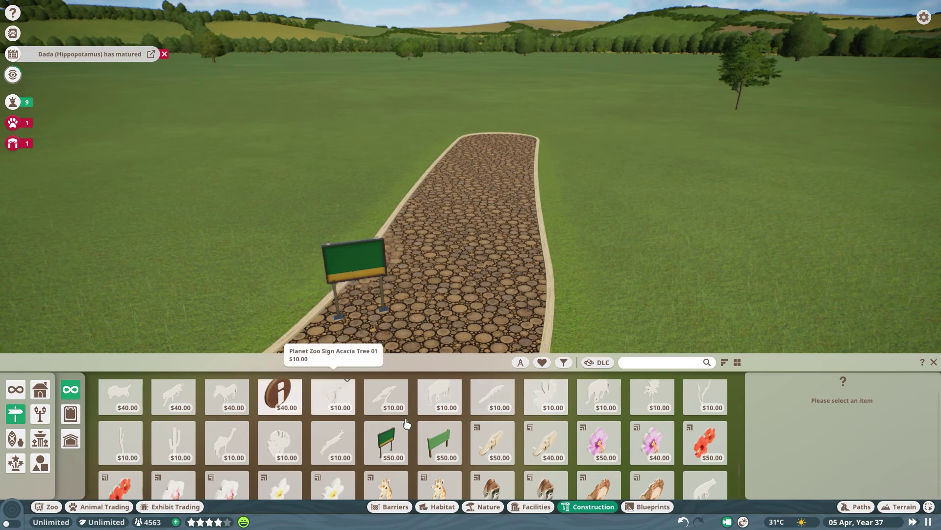
click(591, 439)
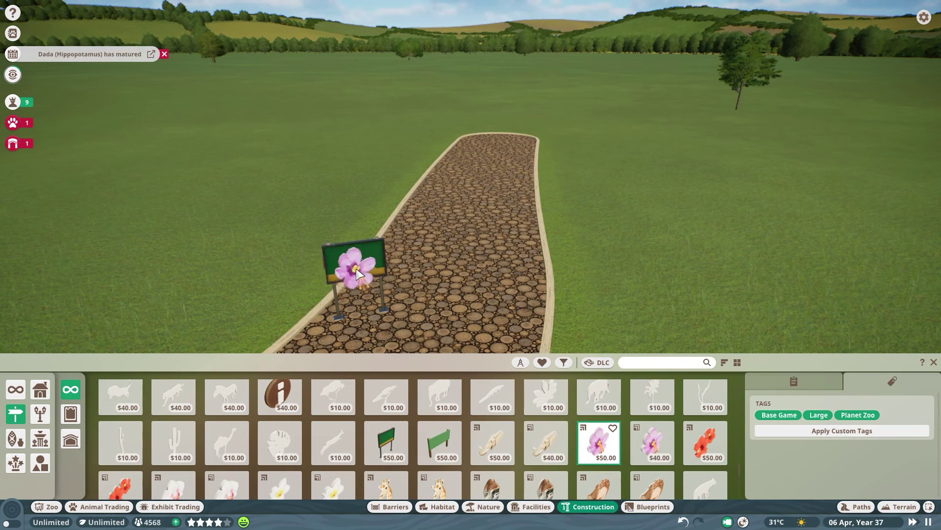
click(702, 442)
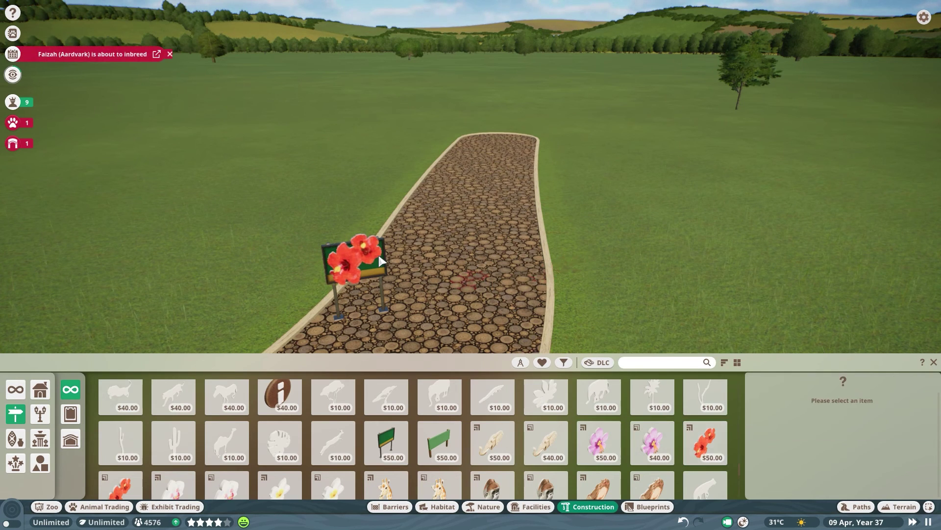
click(377, 254)
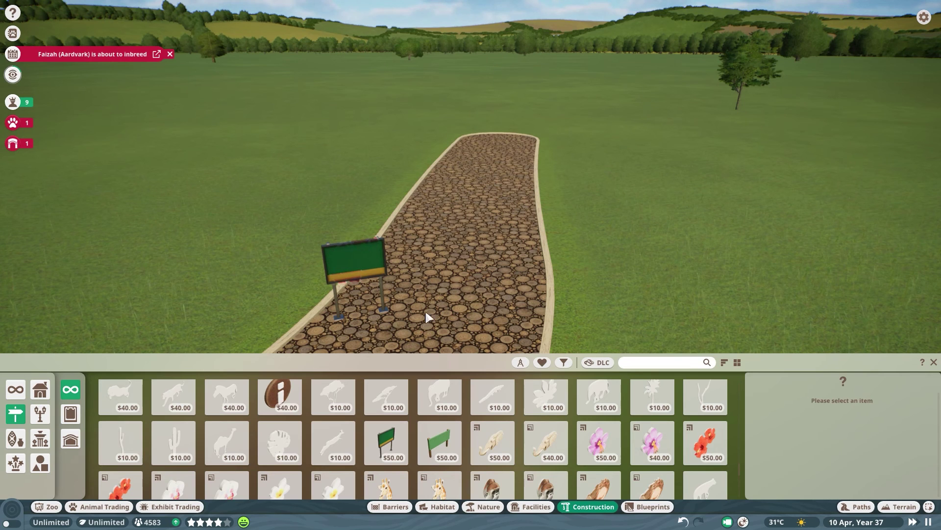
scroll(321, 440, down, 1)
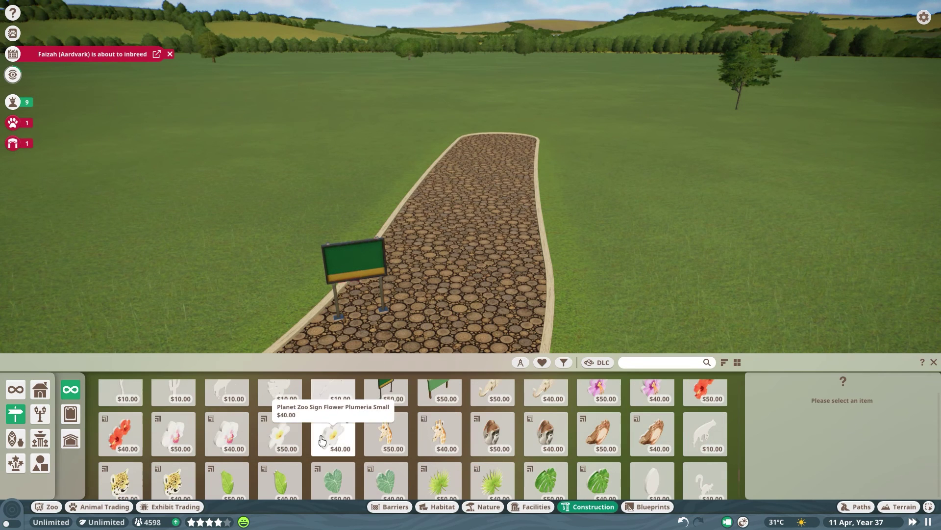
click(185, 480)
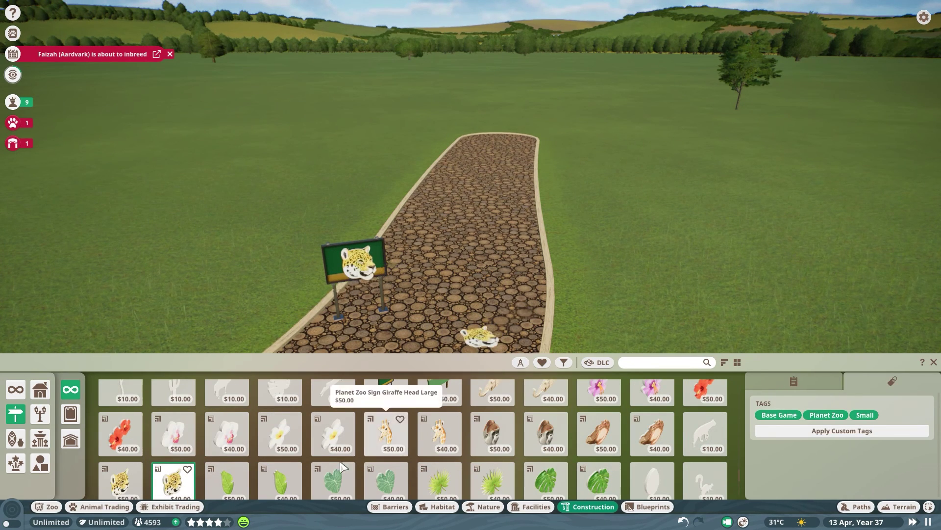